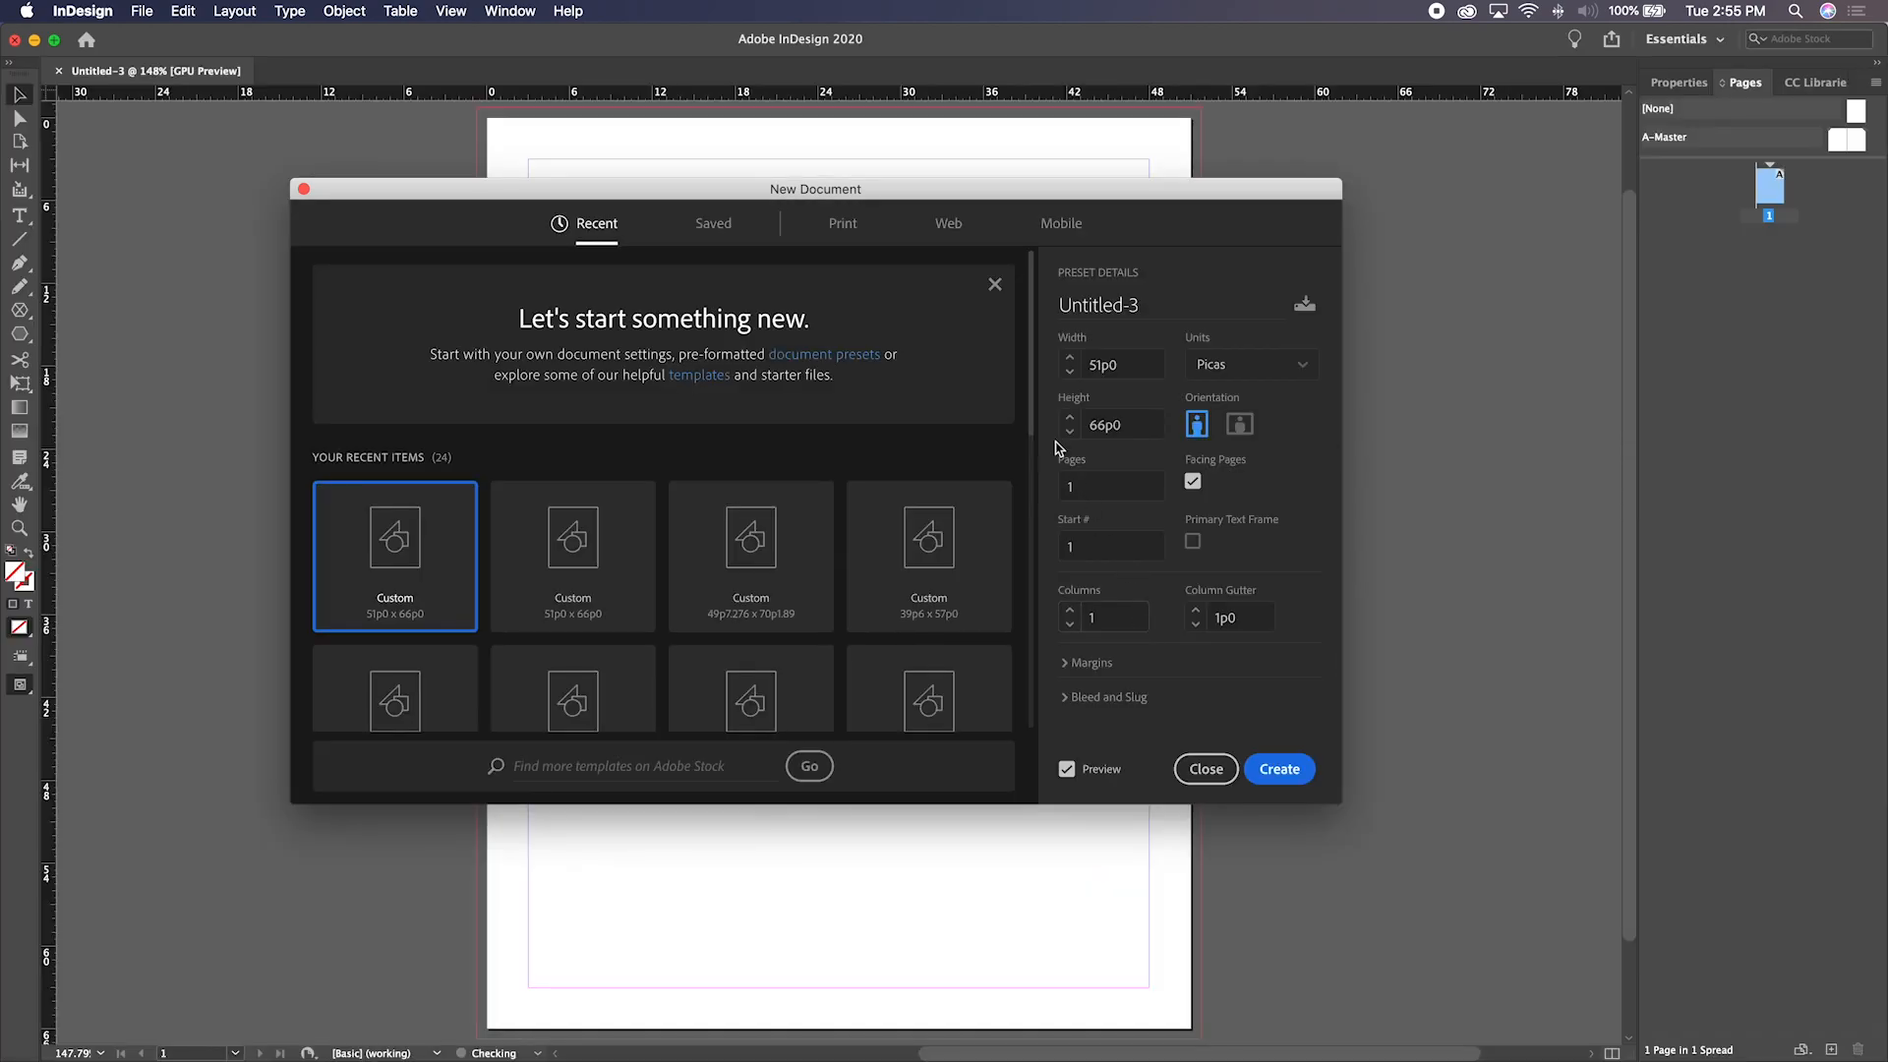
Create a 51p0 by 66p0 document and draw a rectangle about 18p0 by 12p9 in the page's upper-left area
click(1307, 782)
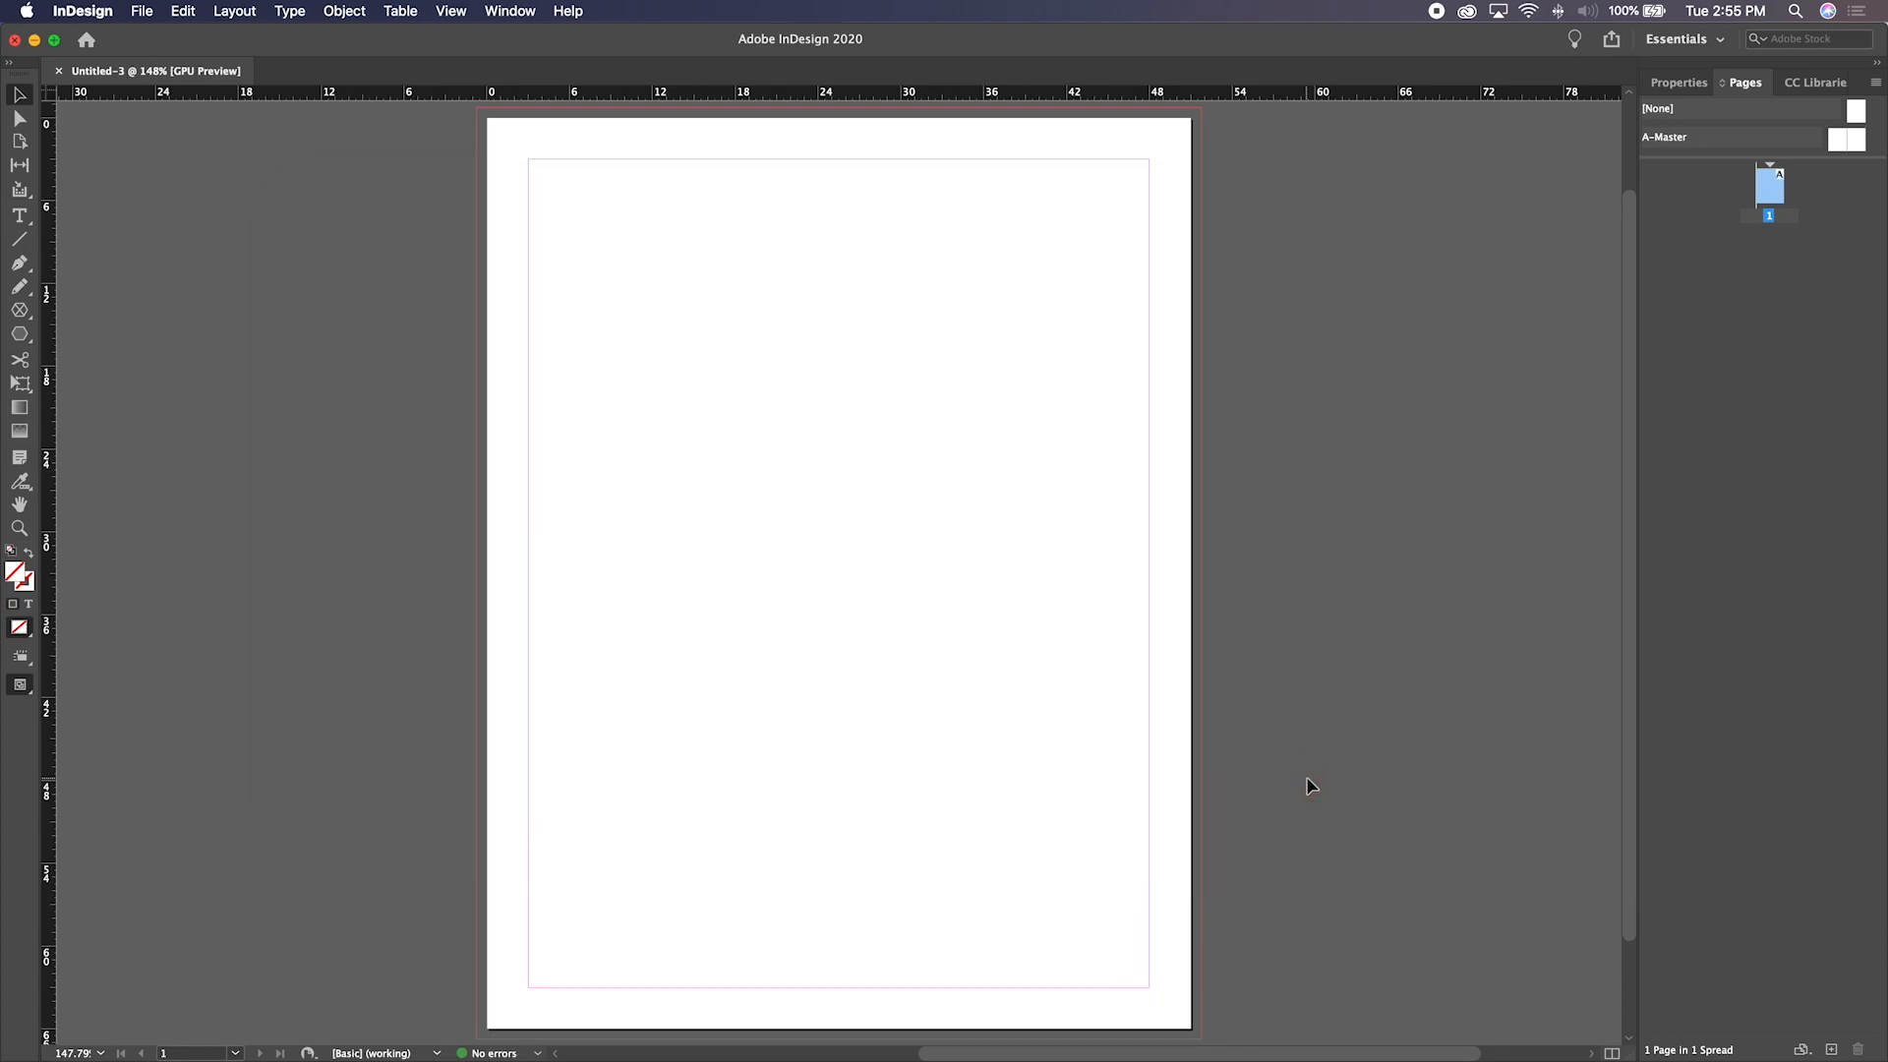
drag(20, 334, 54, 366)
mouse_move(572, 248)
mouse_down()
mouse_move(611, 354)
mouse_move(763, 422)
mouse_move(818, 423)
mouse_up()
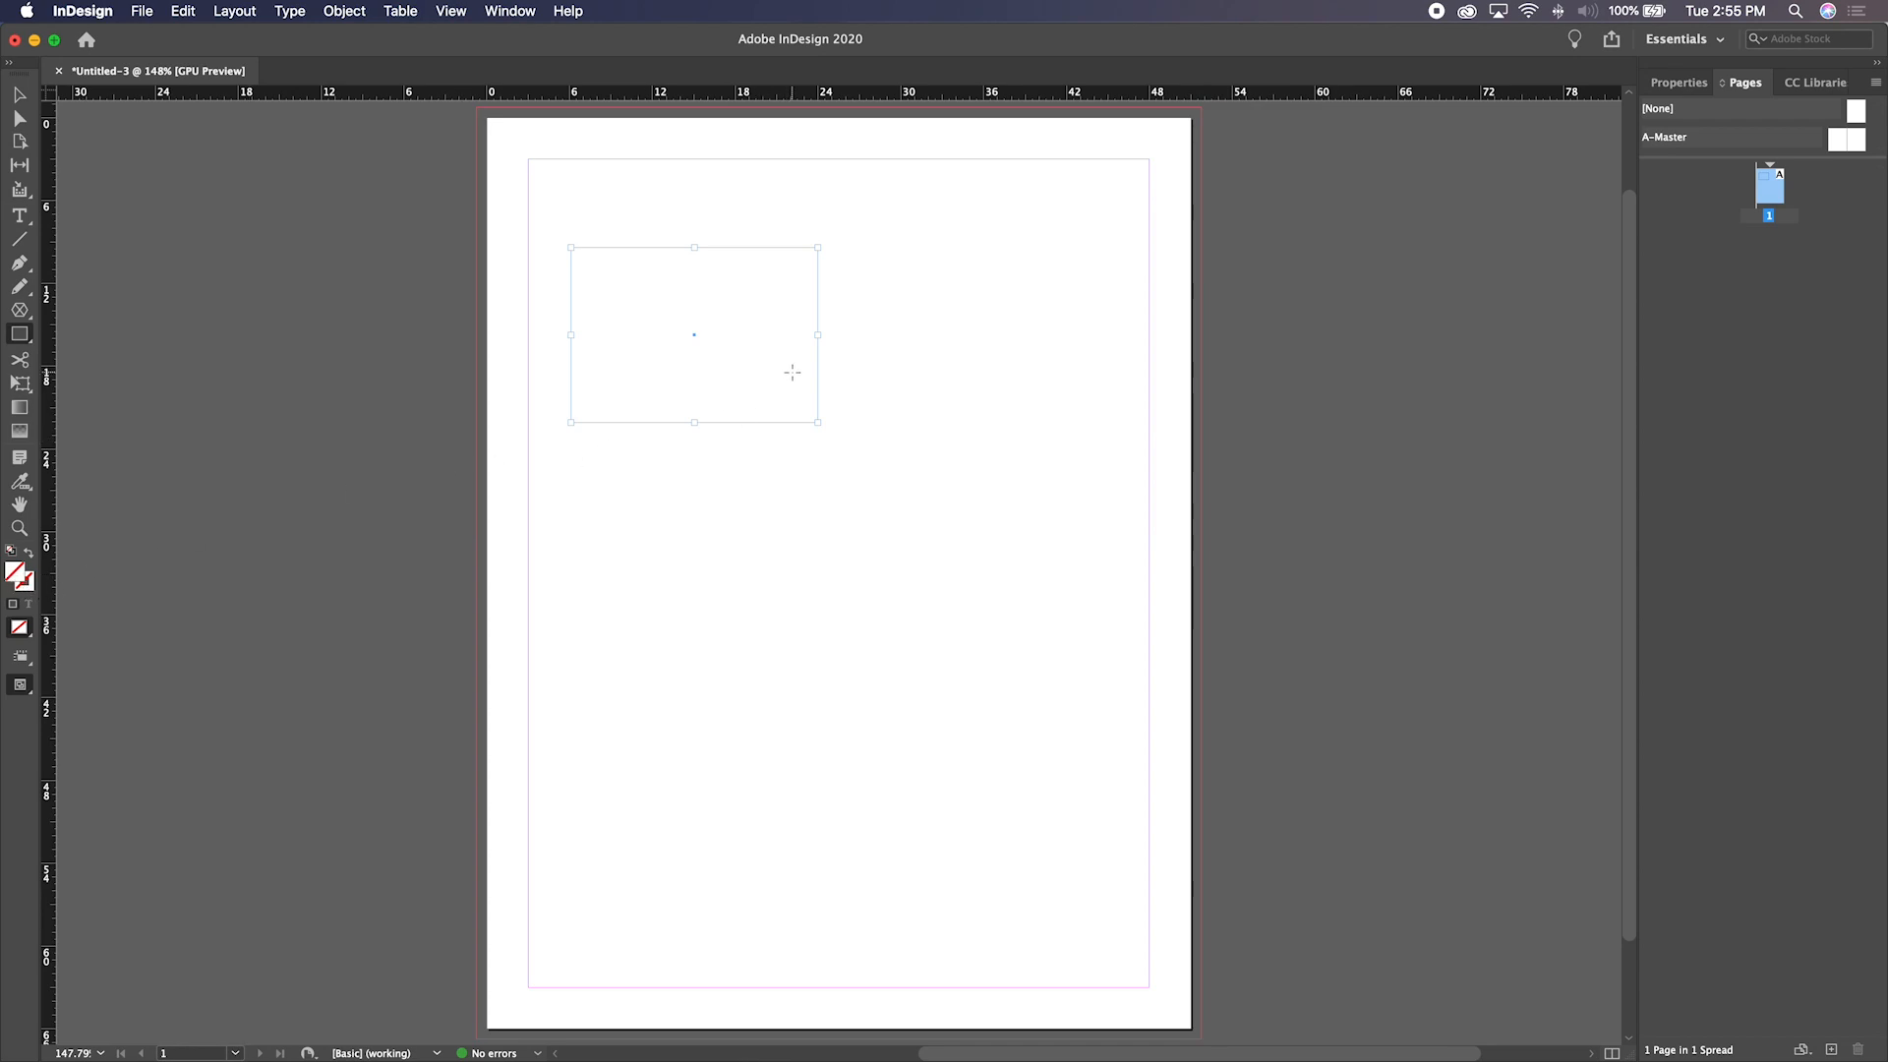
Deselect the rectangle and check the page briefly in preview mode
click(19, 95)
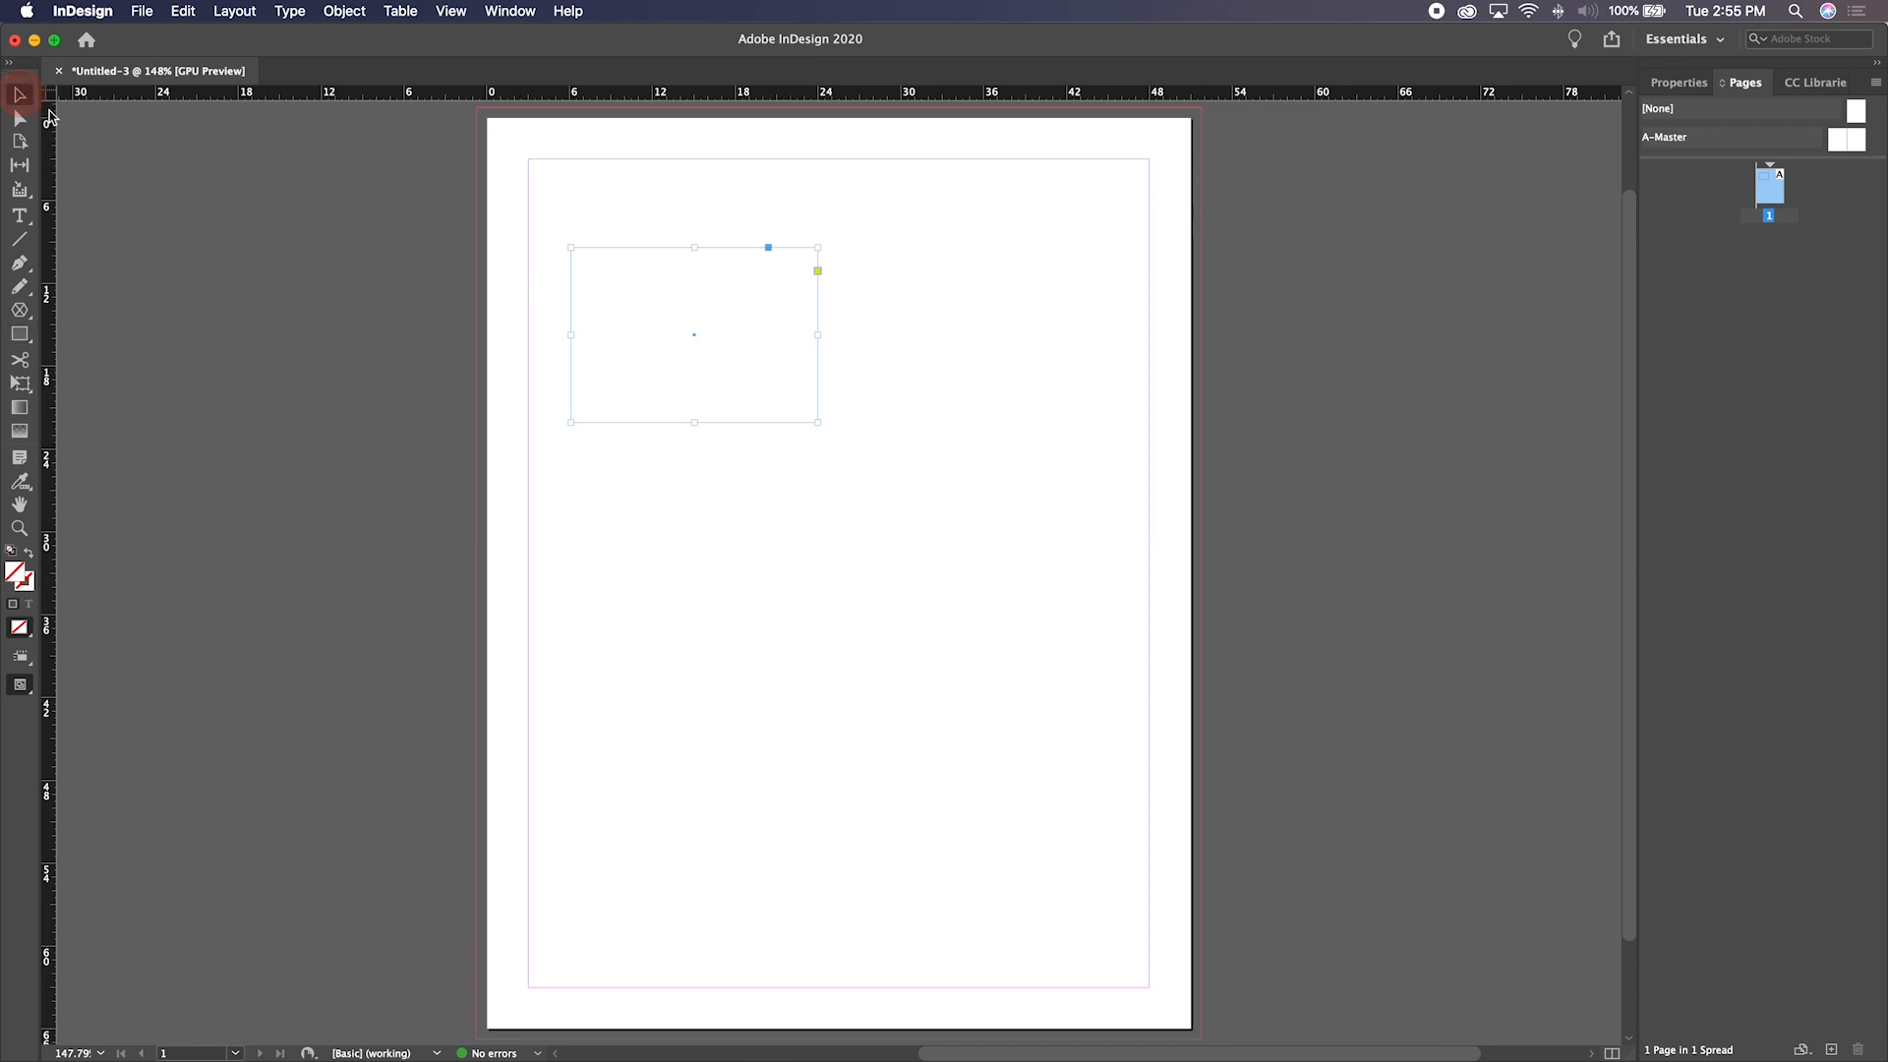
click(374, 303)
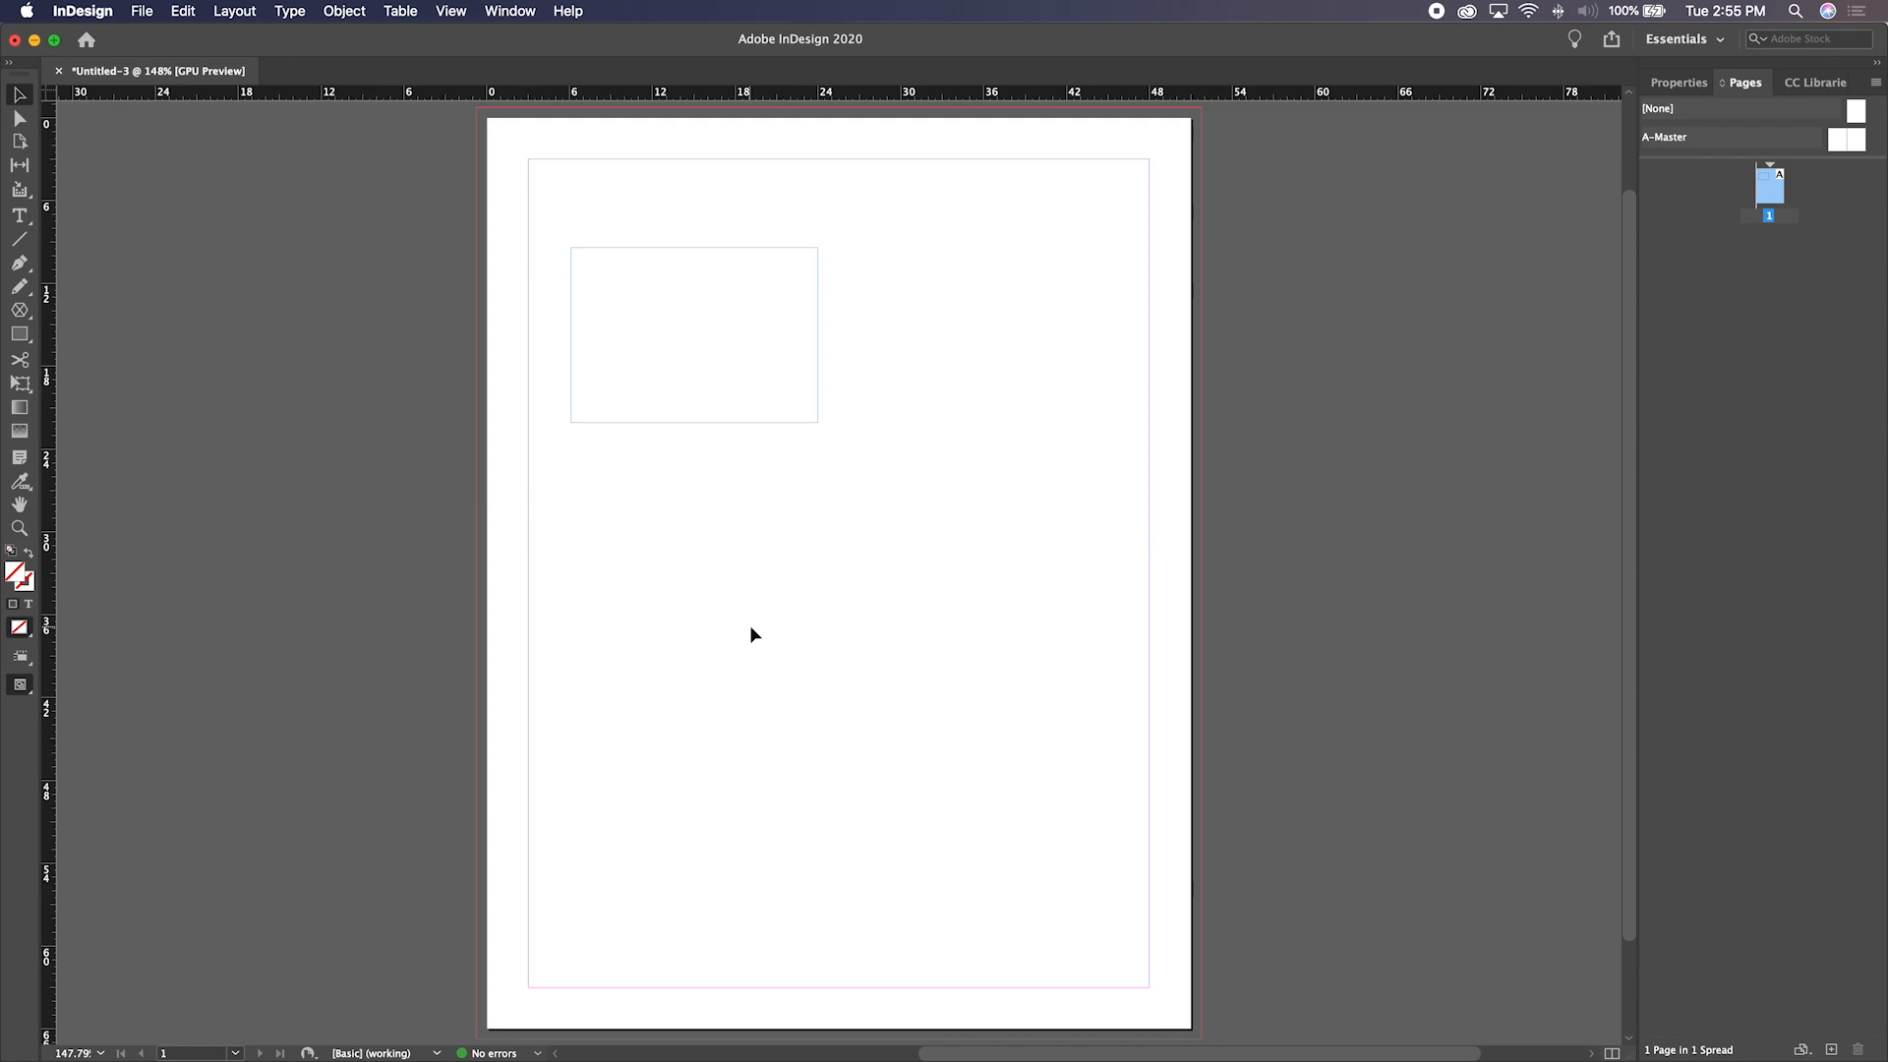
key(w)
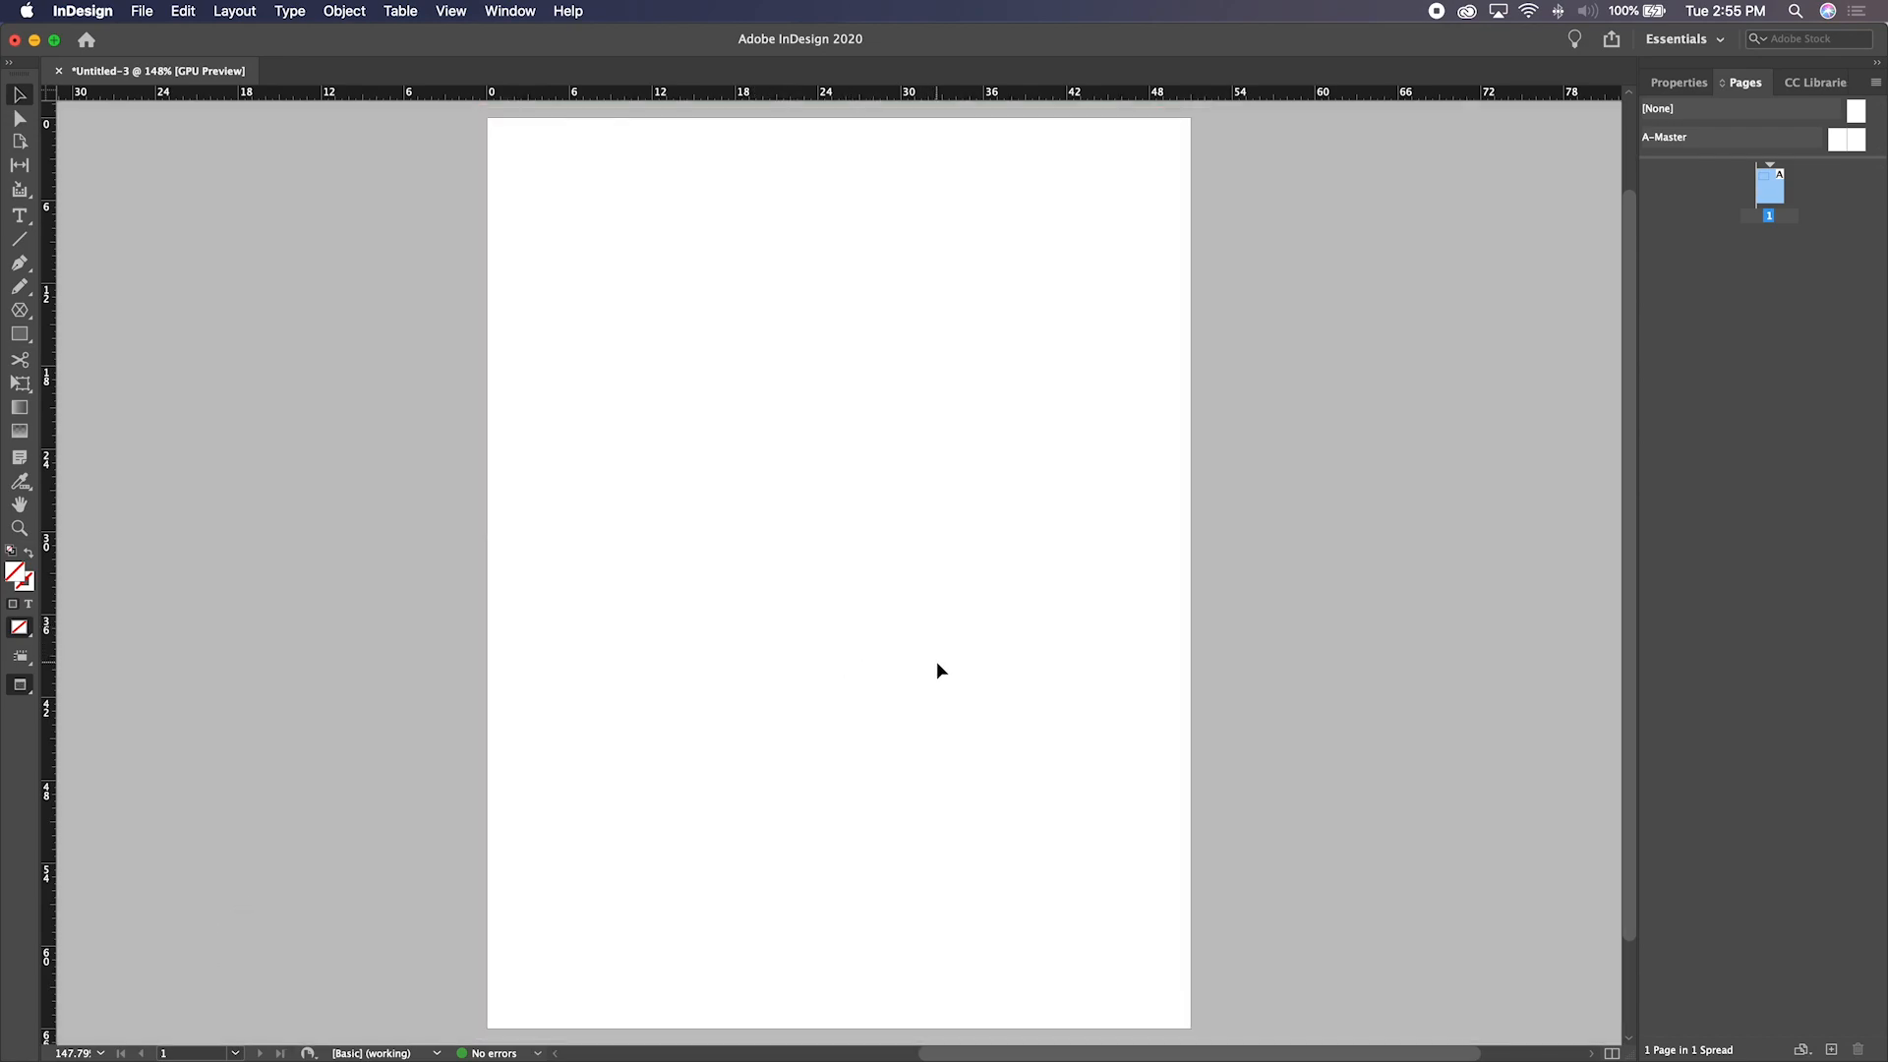
key(w)
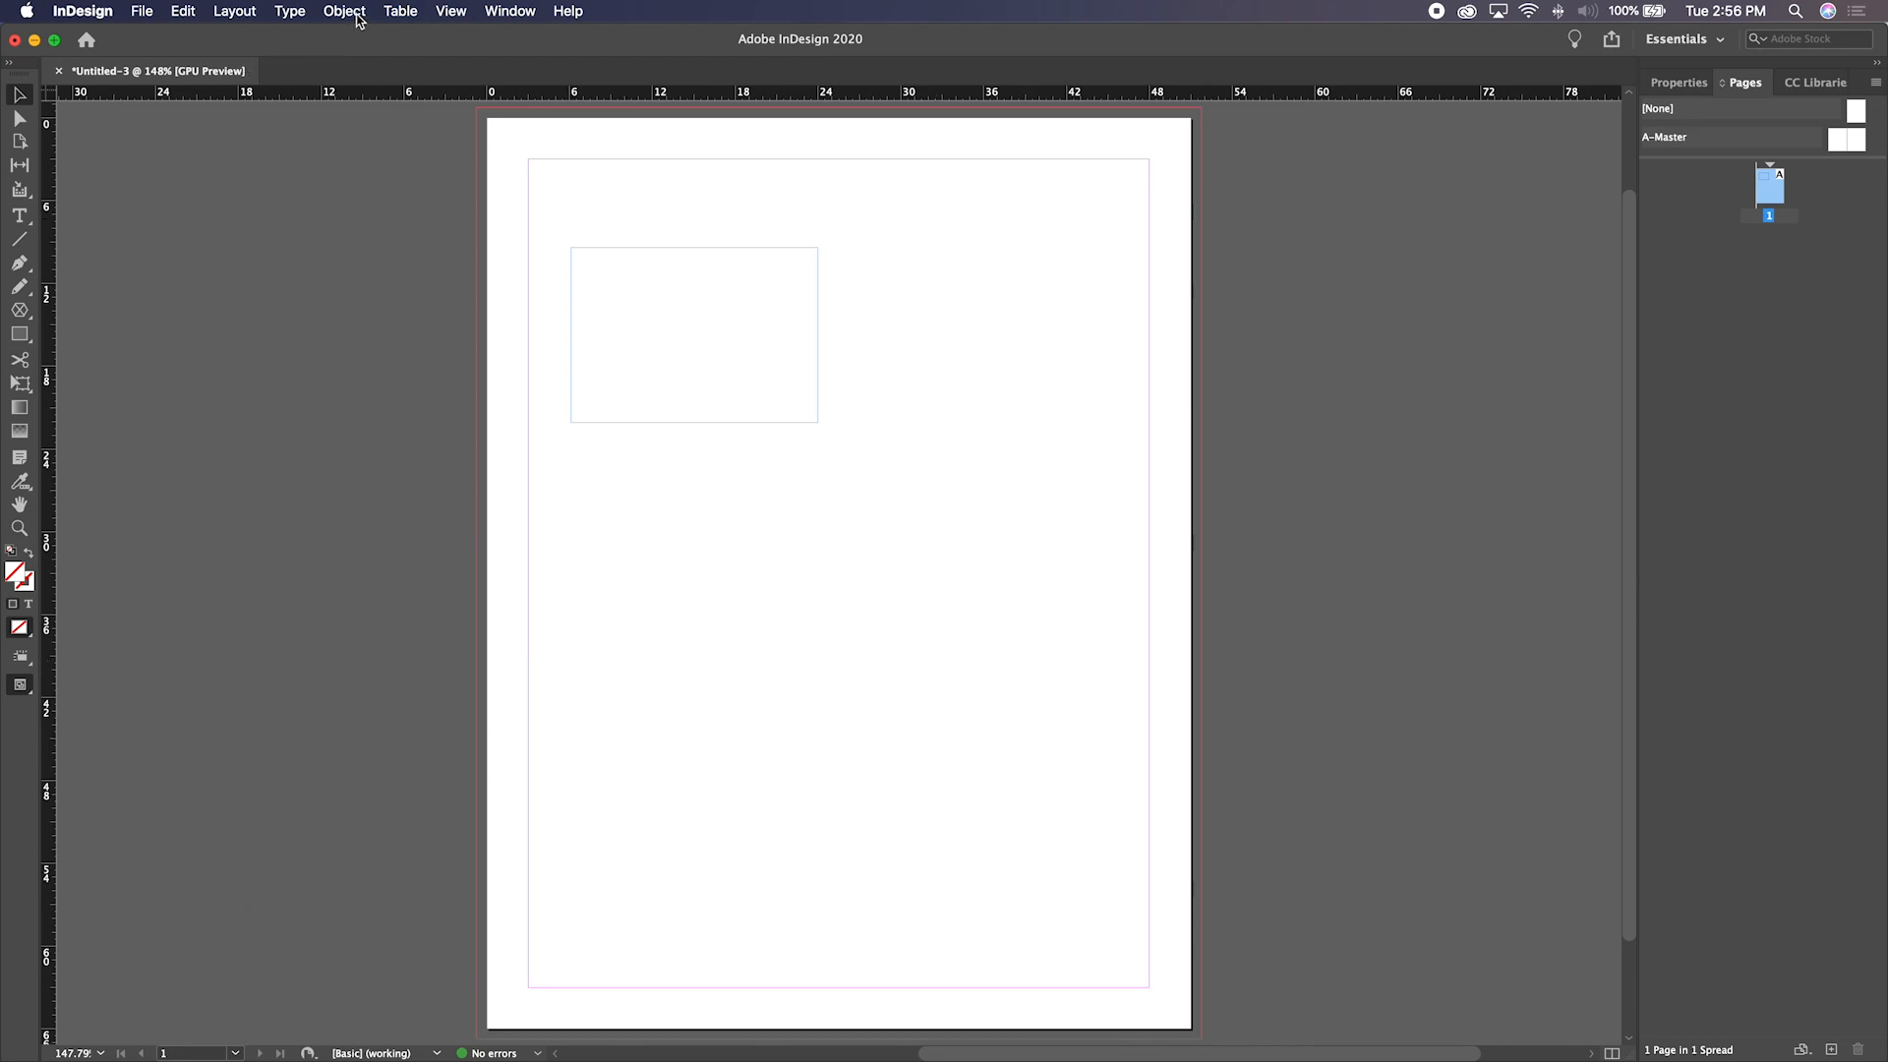
Show the document's color swatches and place them just beside the page
click(517, 14)
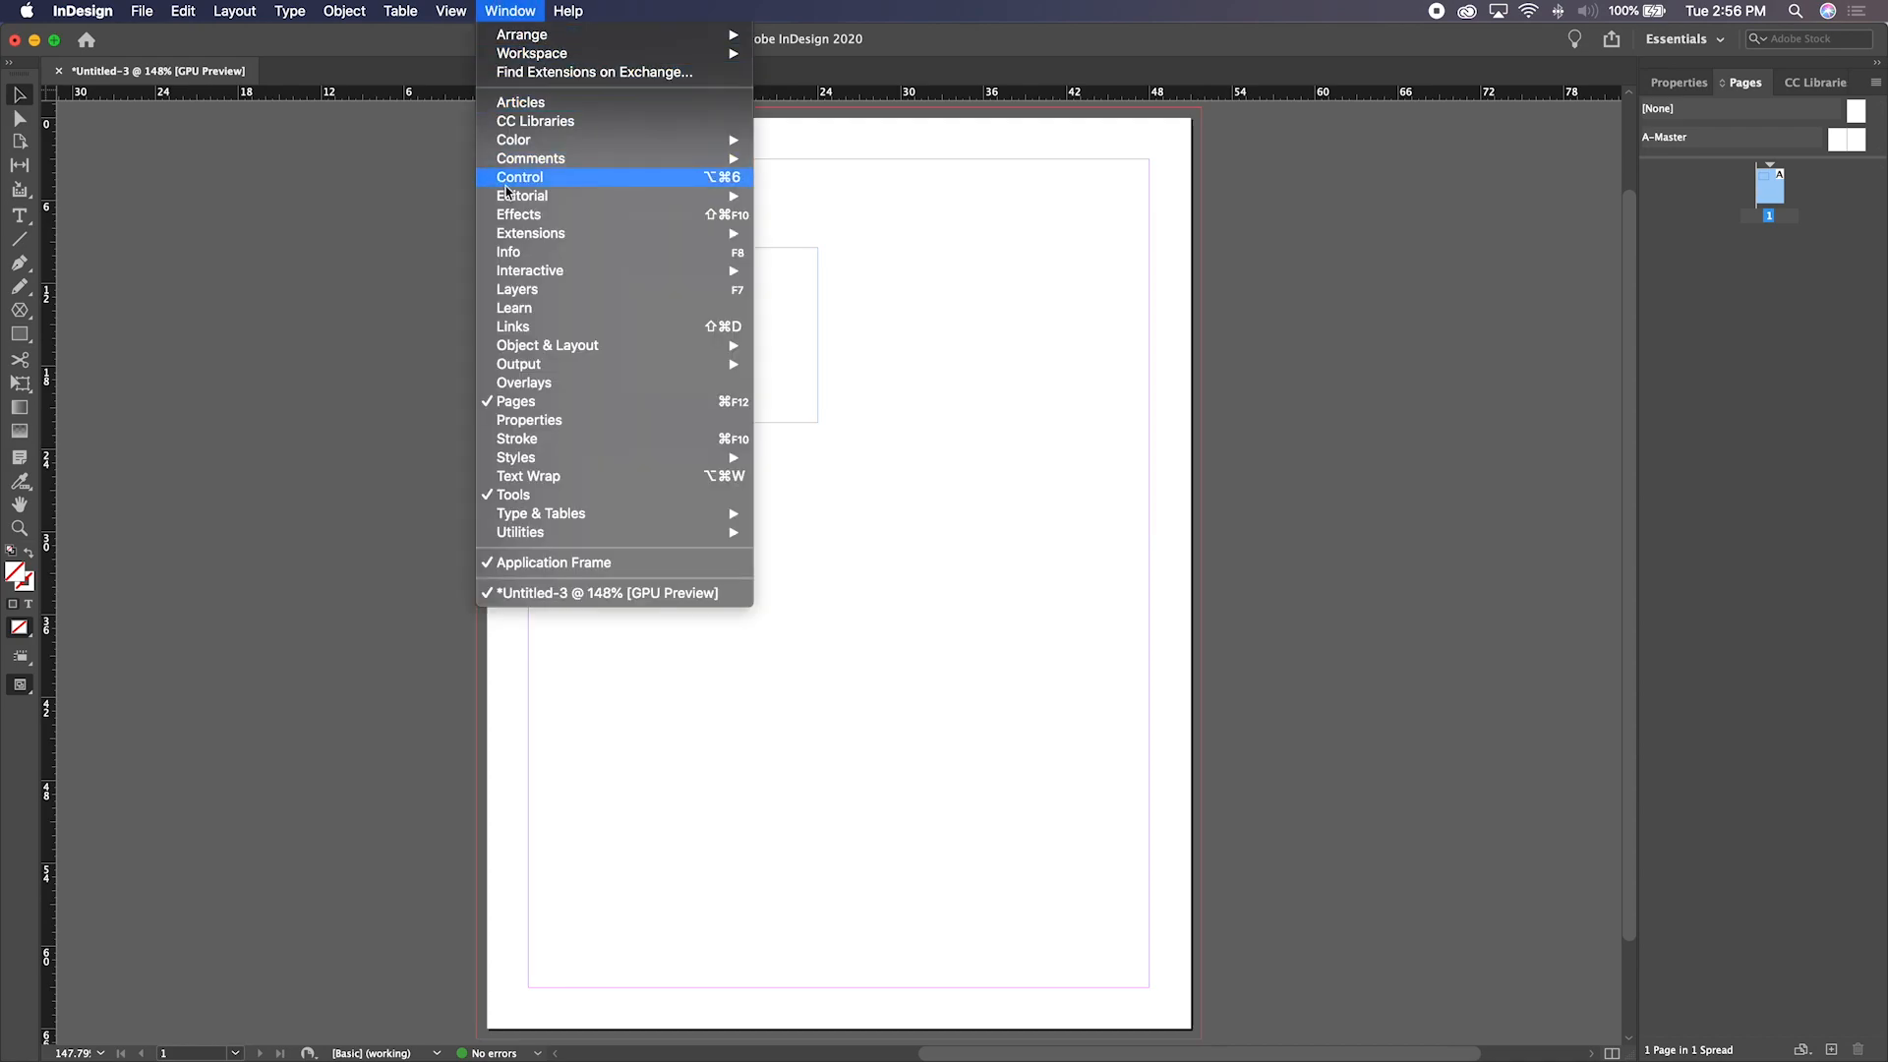
mouse_move(520, 147)
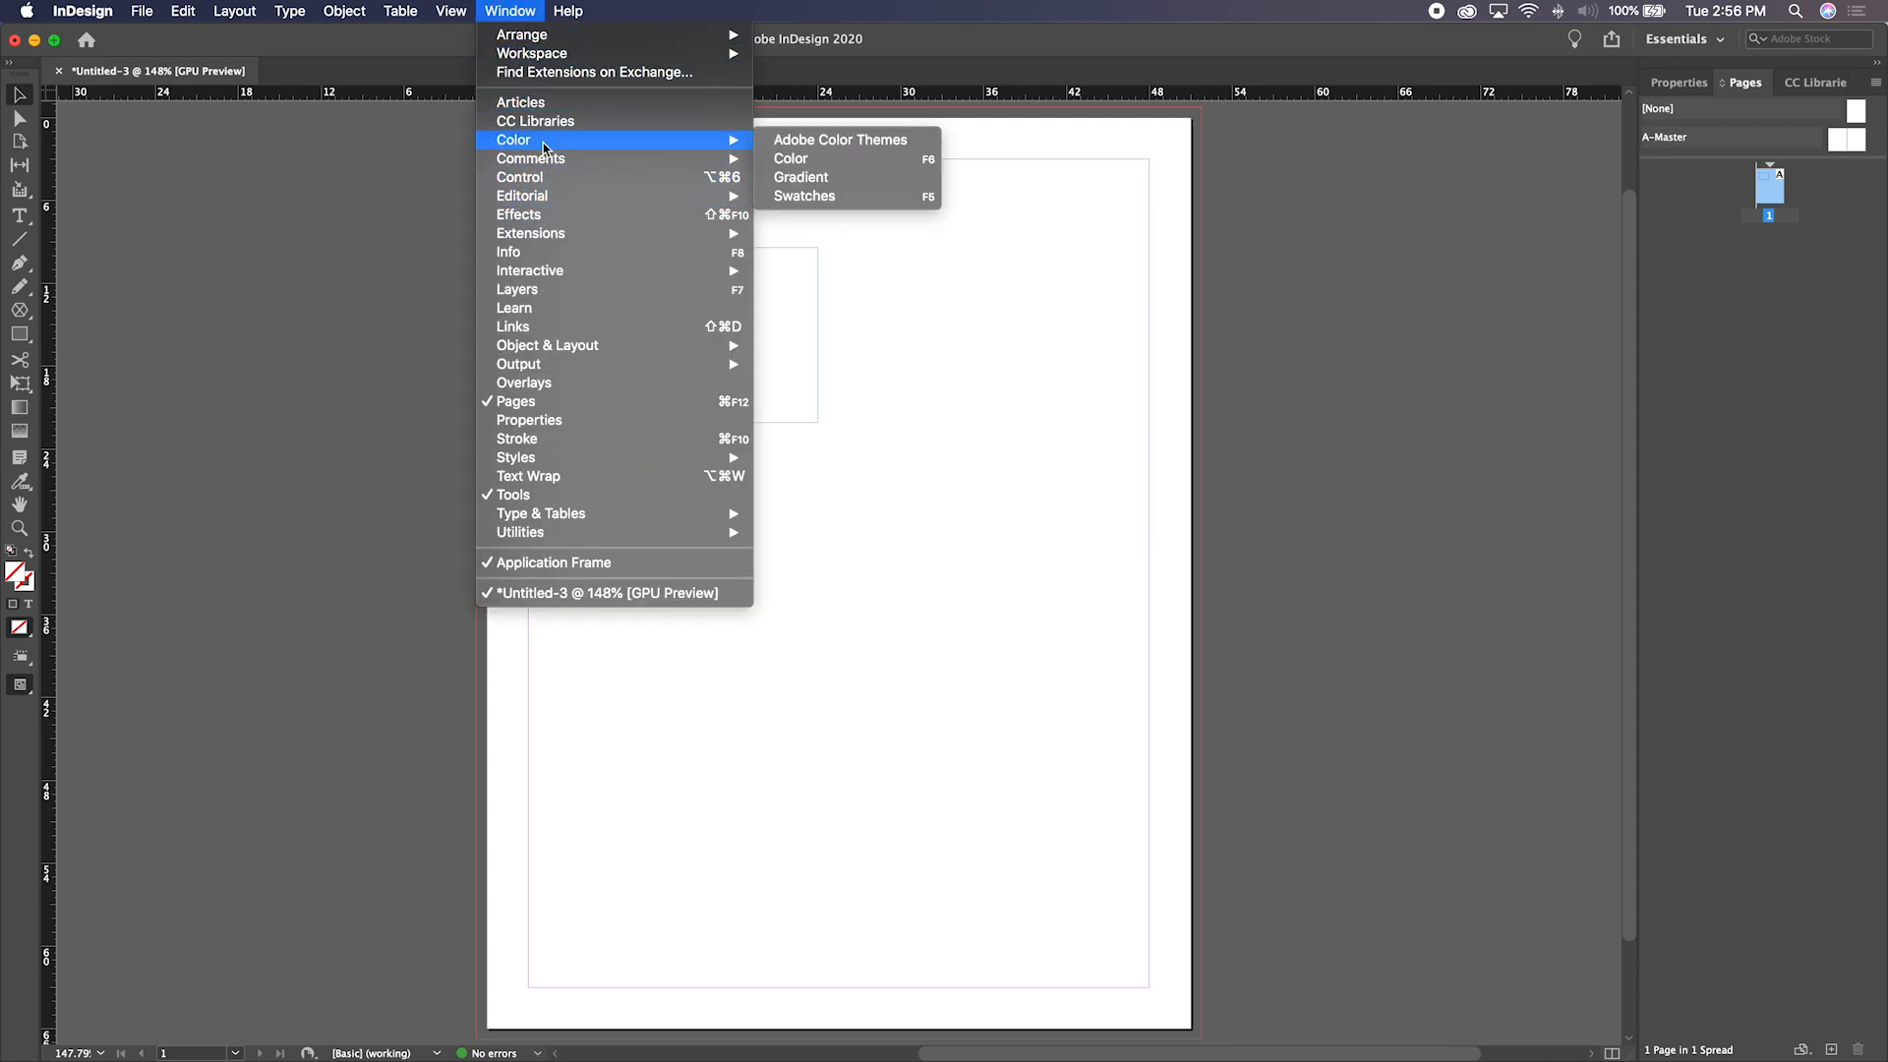
click(815, 196)
drag(1333, 150, 1276, 121)
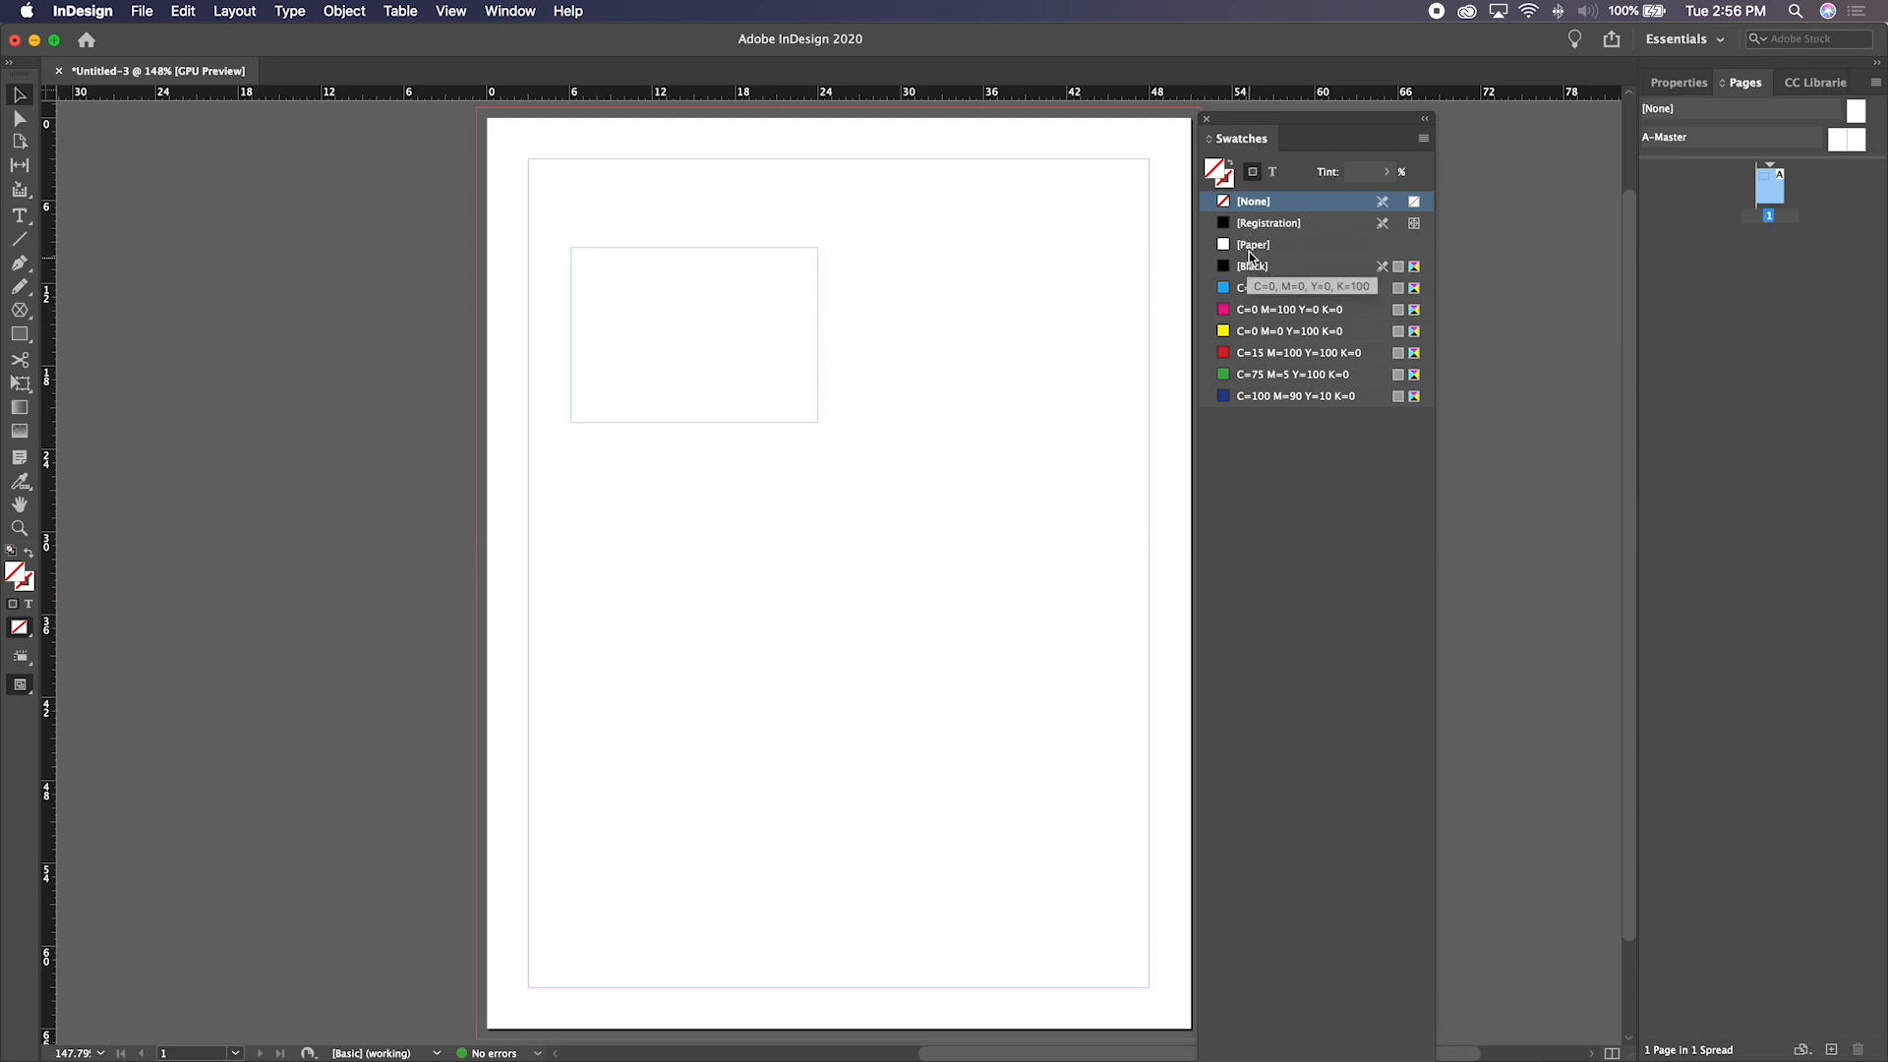
Set the default fill to [Paper] and fill the rectangle with the C=100 M=0 Y=0 K=0 swatch
click(1250, 248)
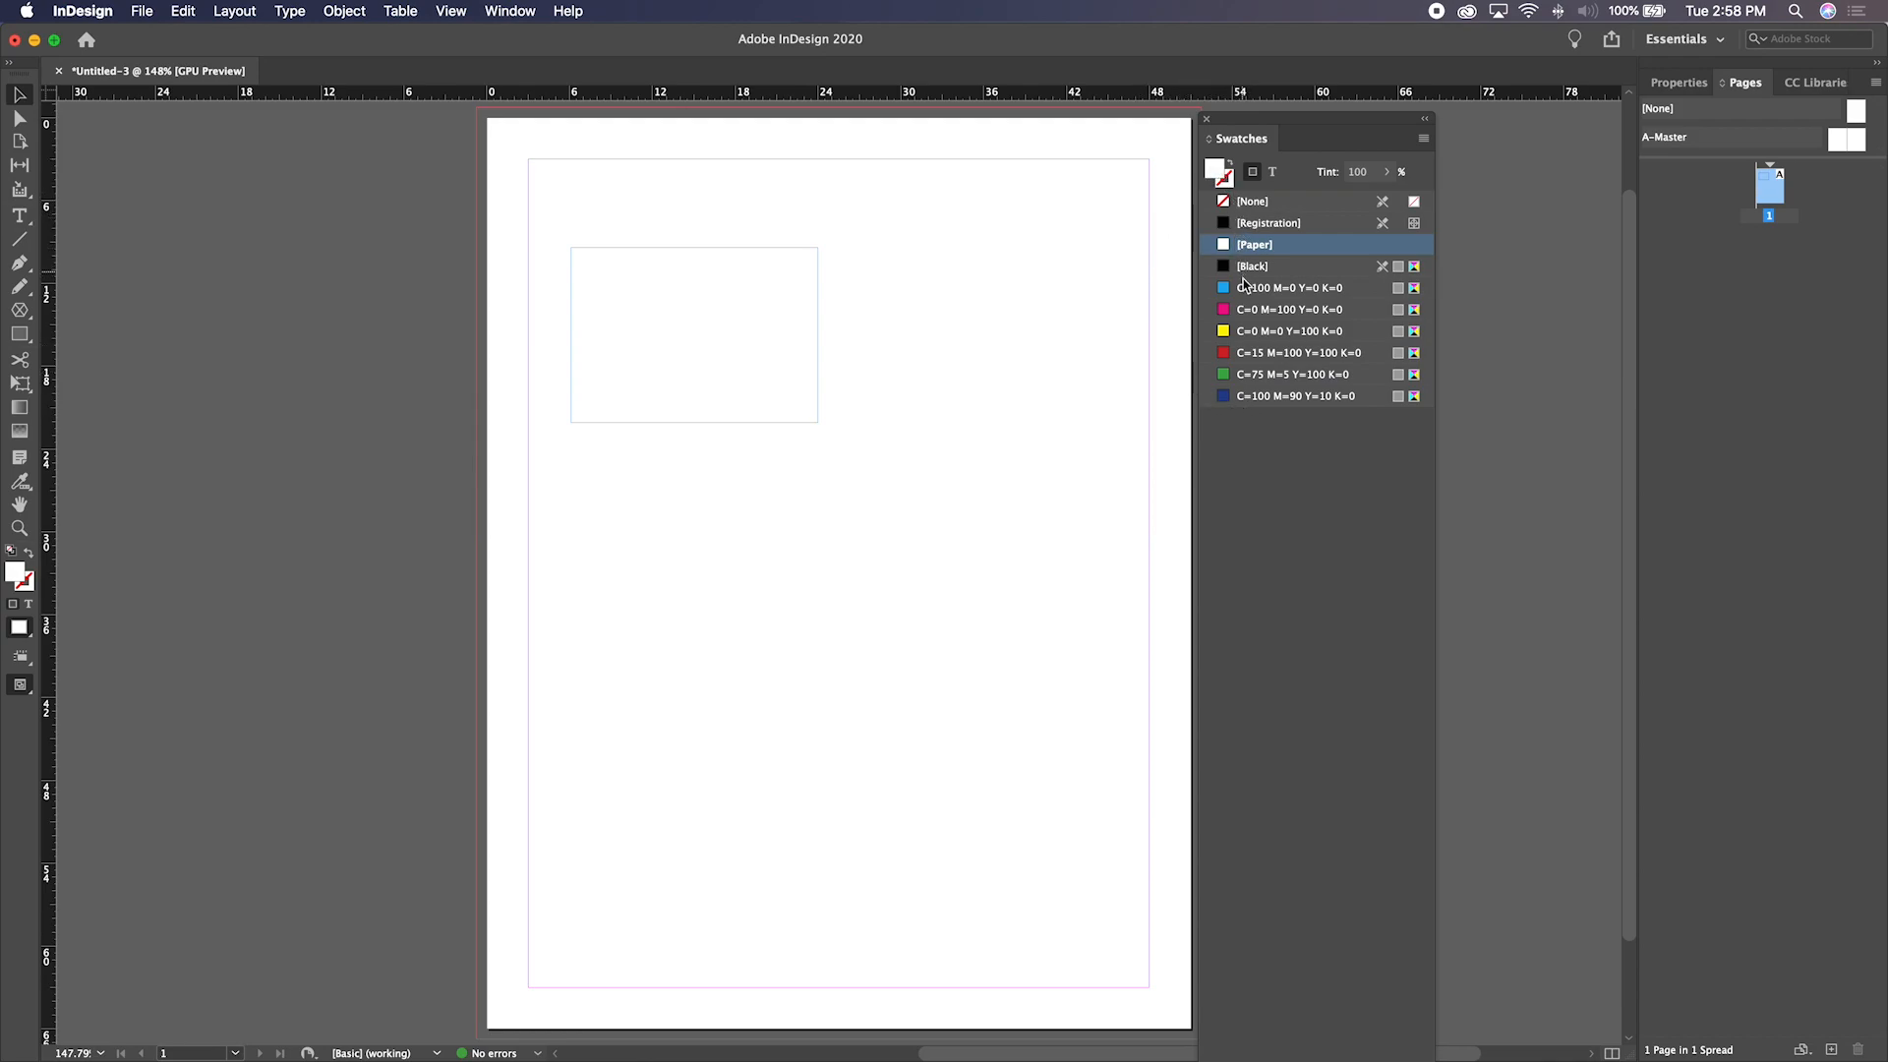
click(764, 393)
click(1252, 292)
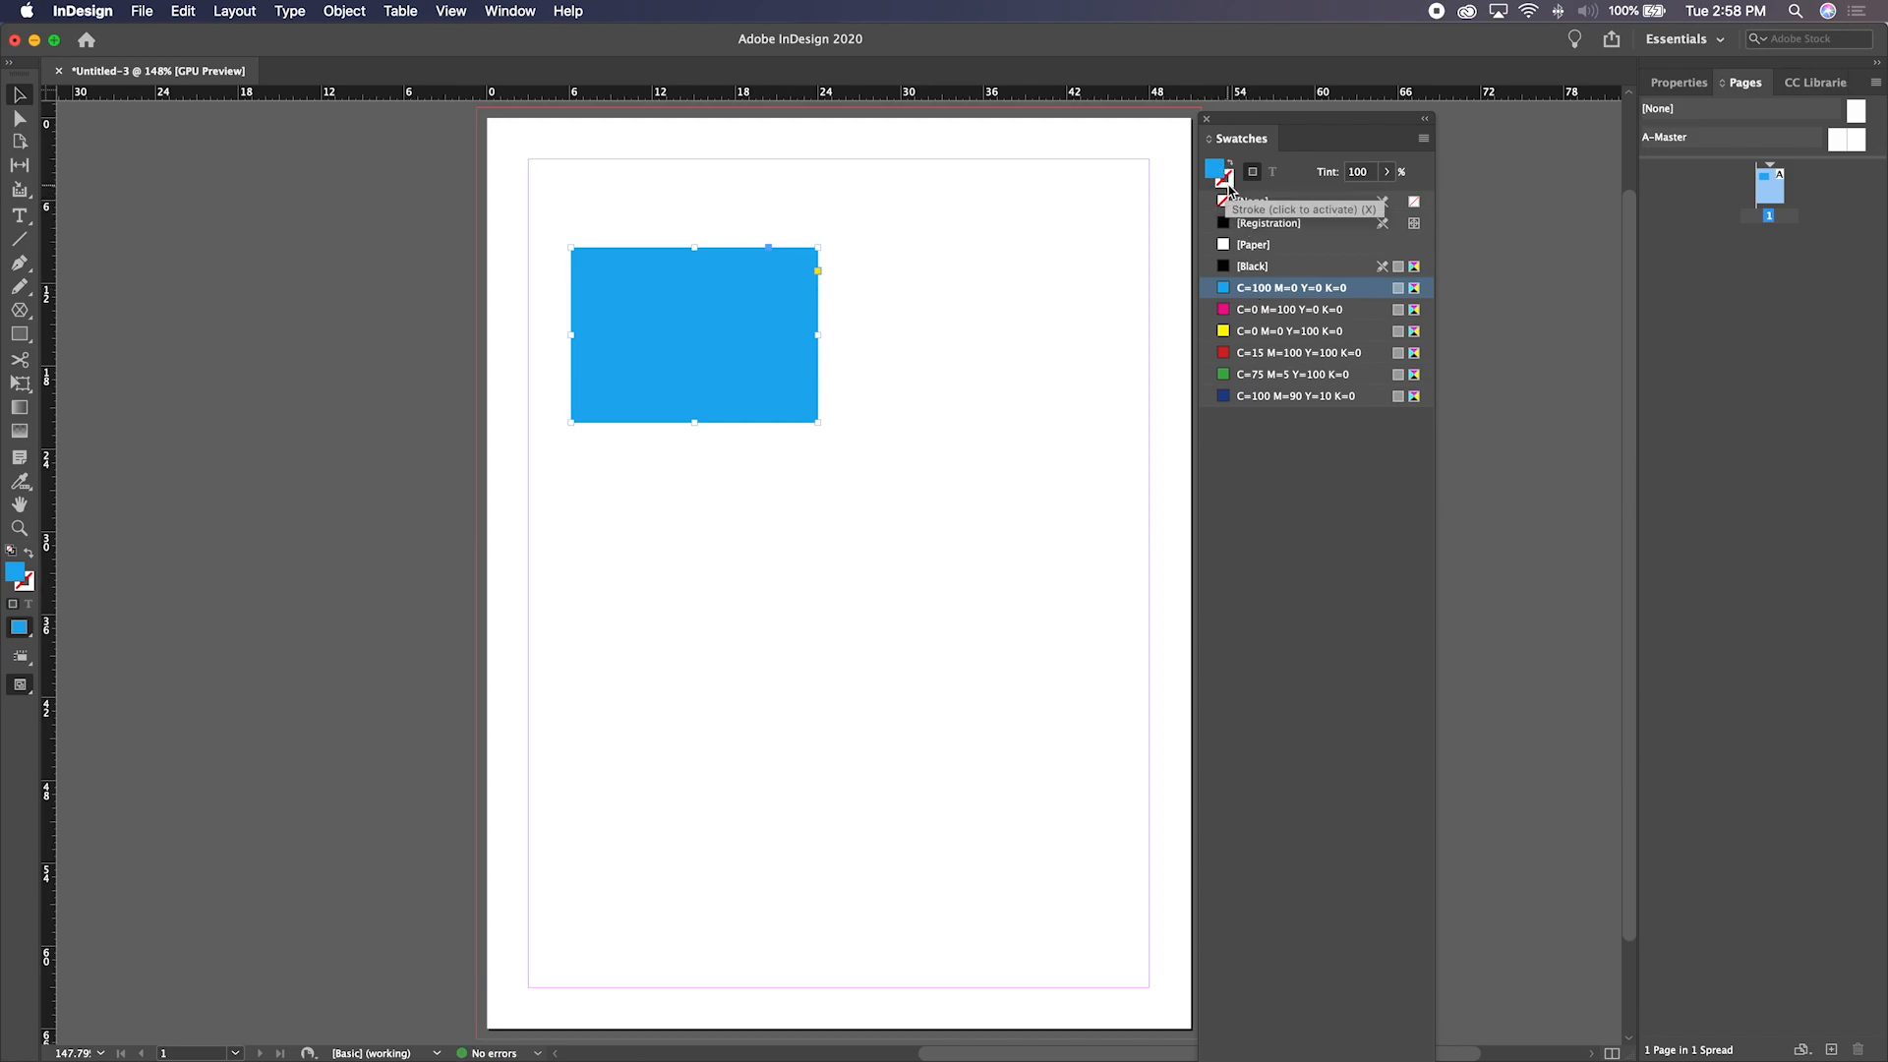
Give the blue rectangle a C=0 M=0 Y=100 K=0 stroke with a weight of 5 pt
click(1227, 183)
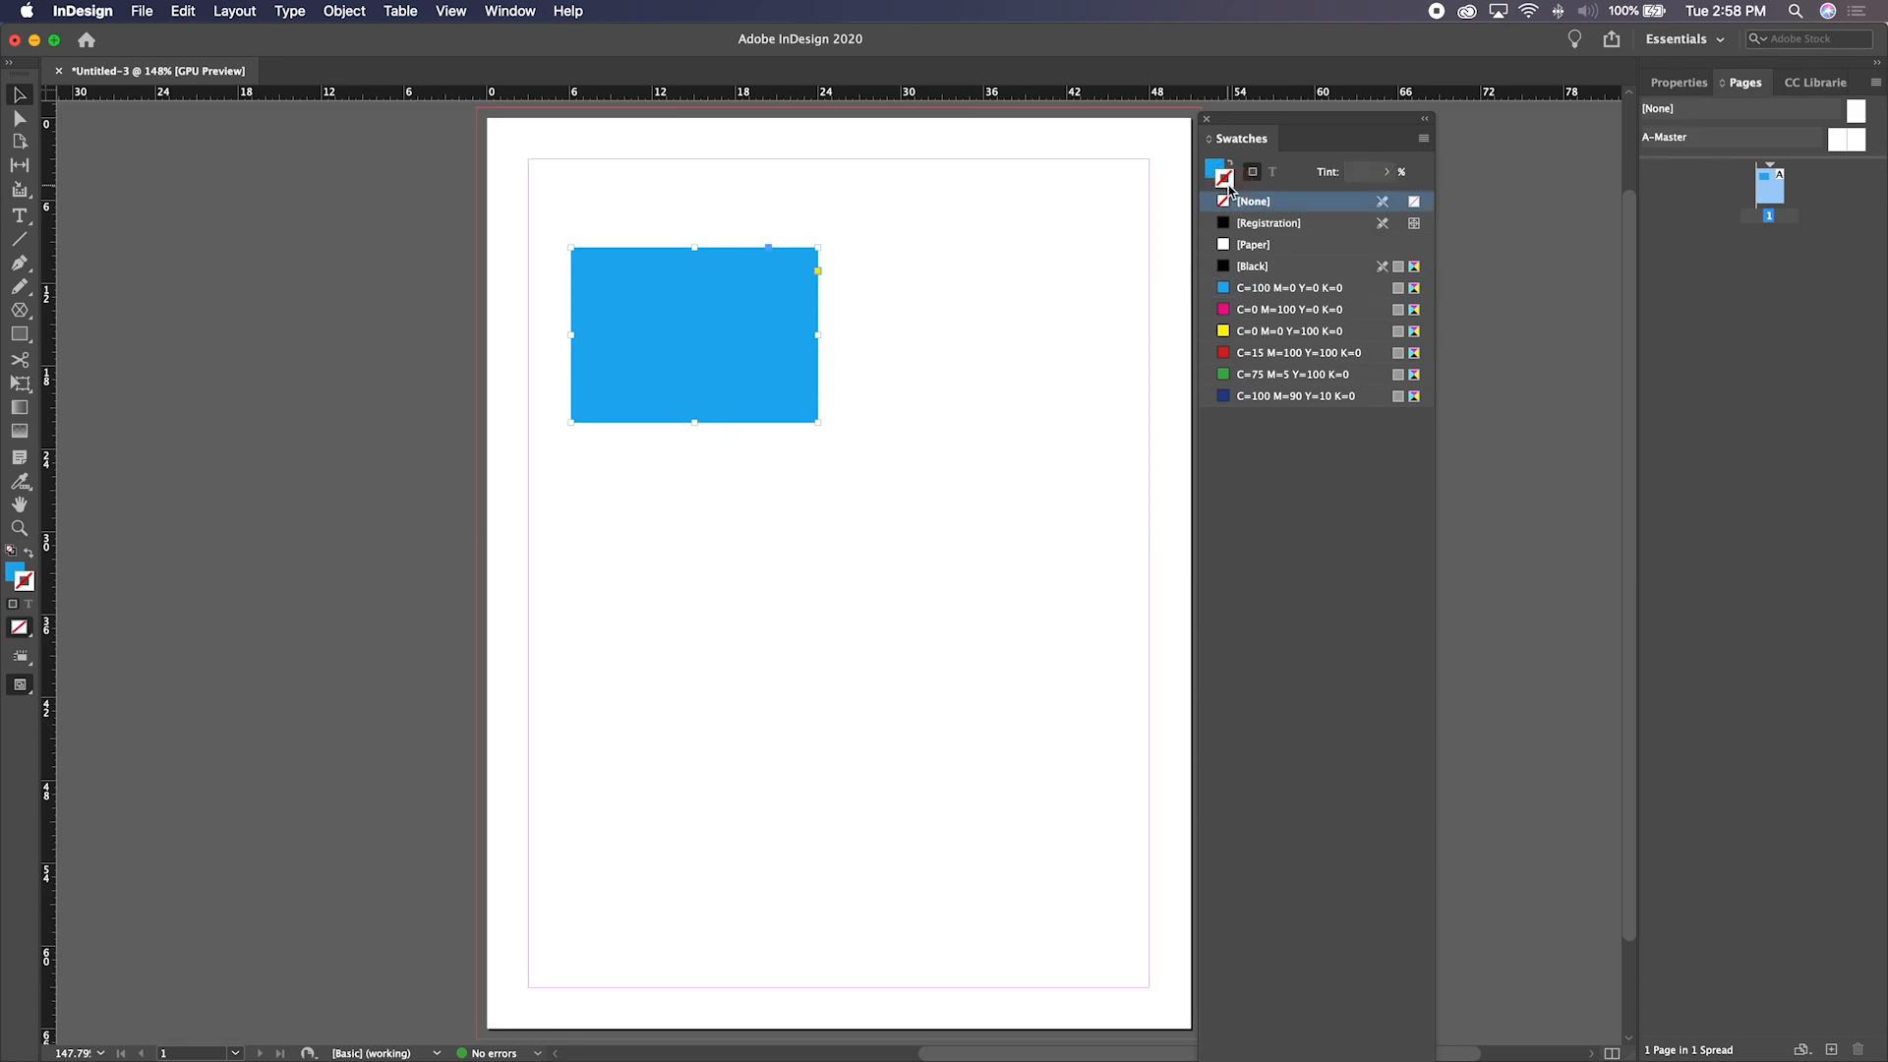
click(1245, 332)
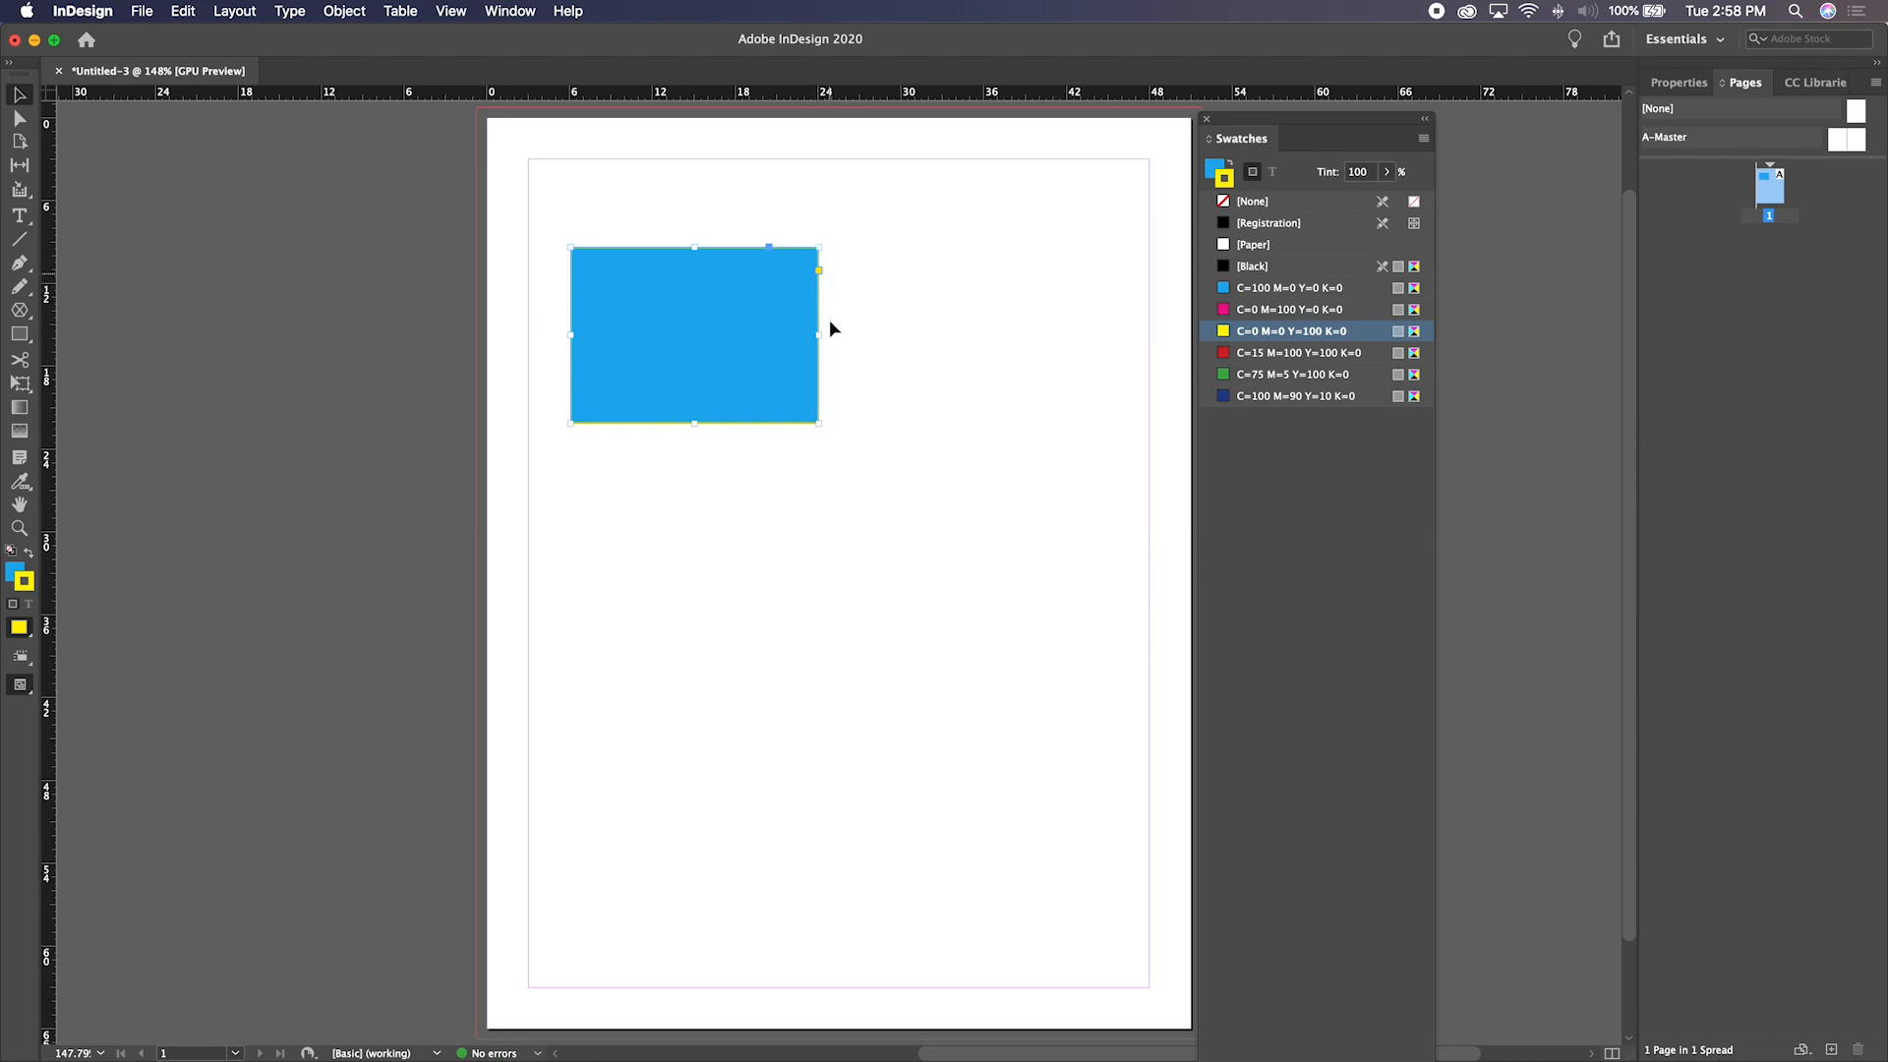
click(1684, 82)
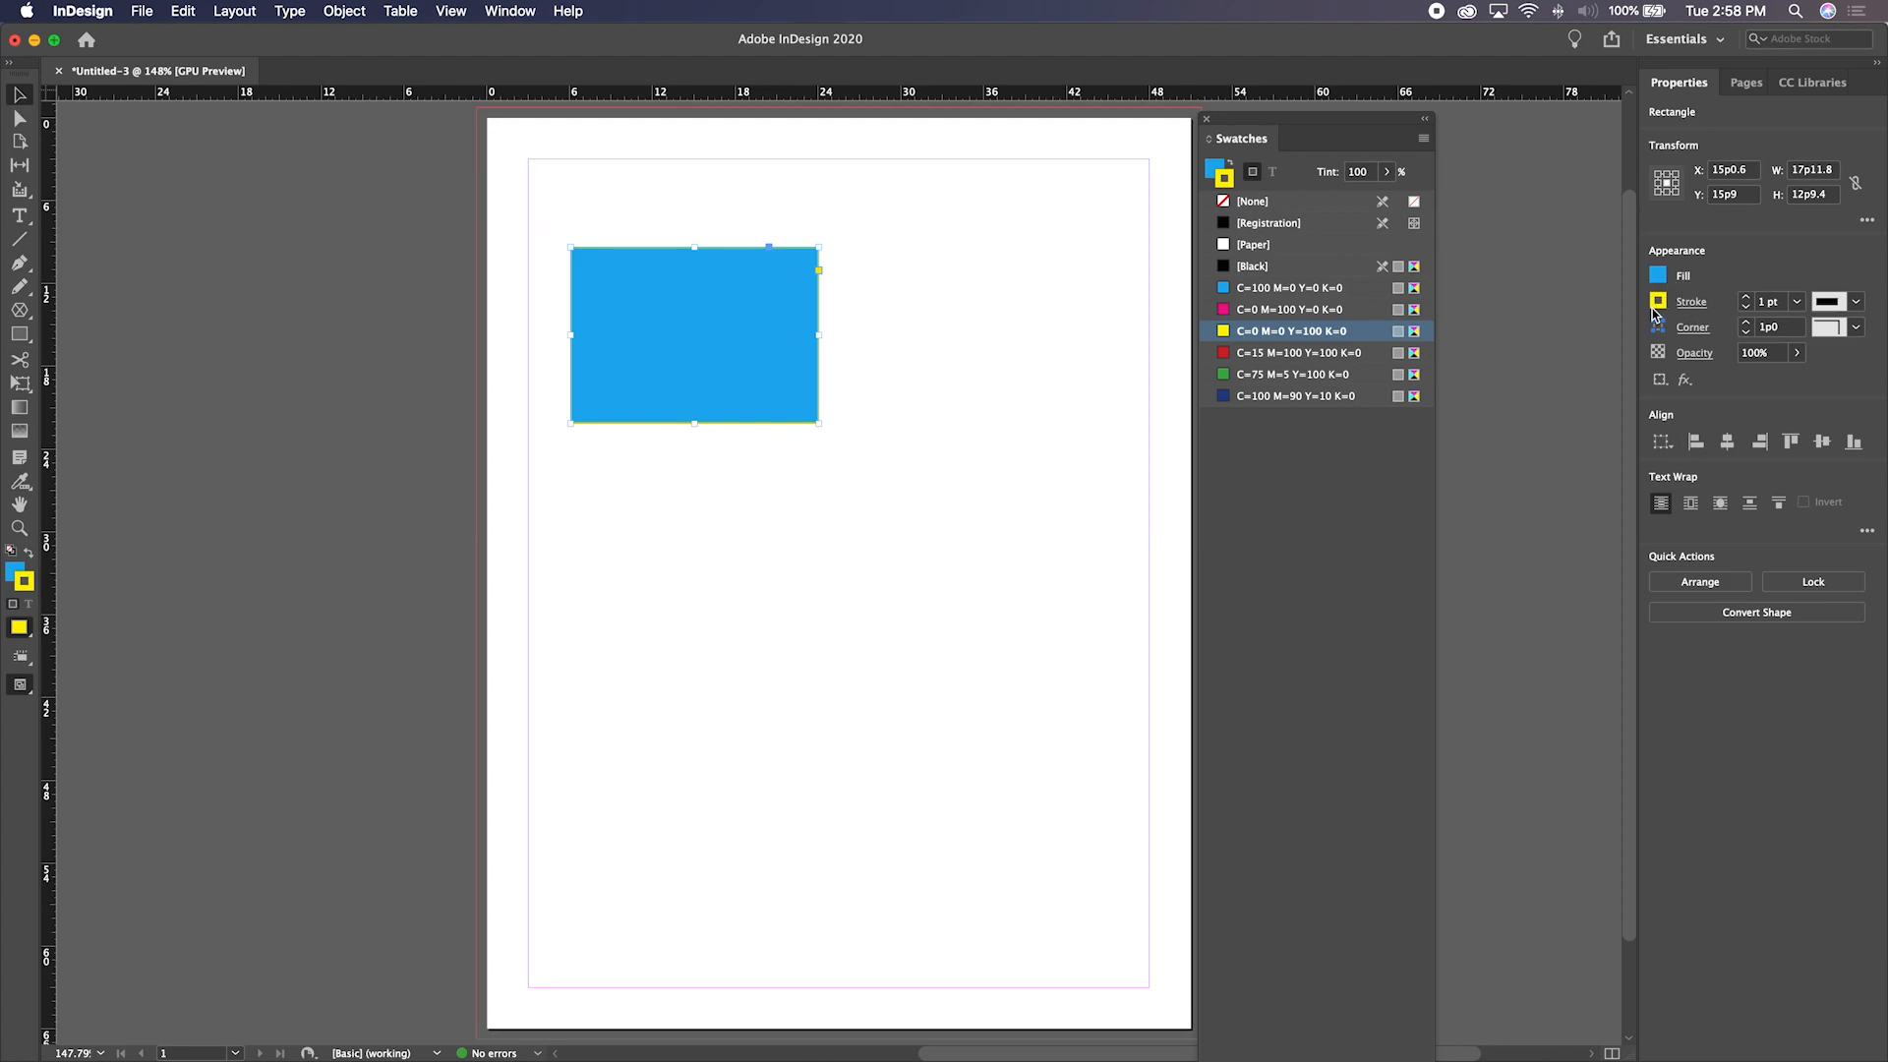
click(1745, 297)
click(1746, 297)
click(1745, 297)
click(1745, 297)
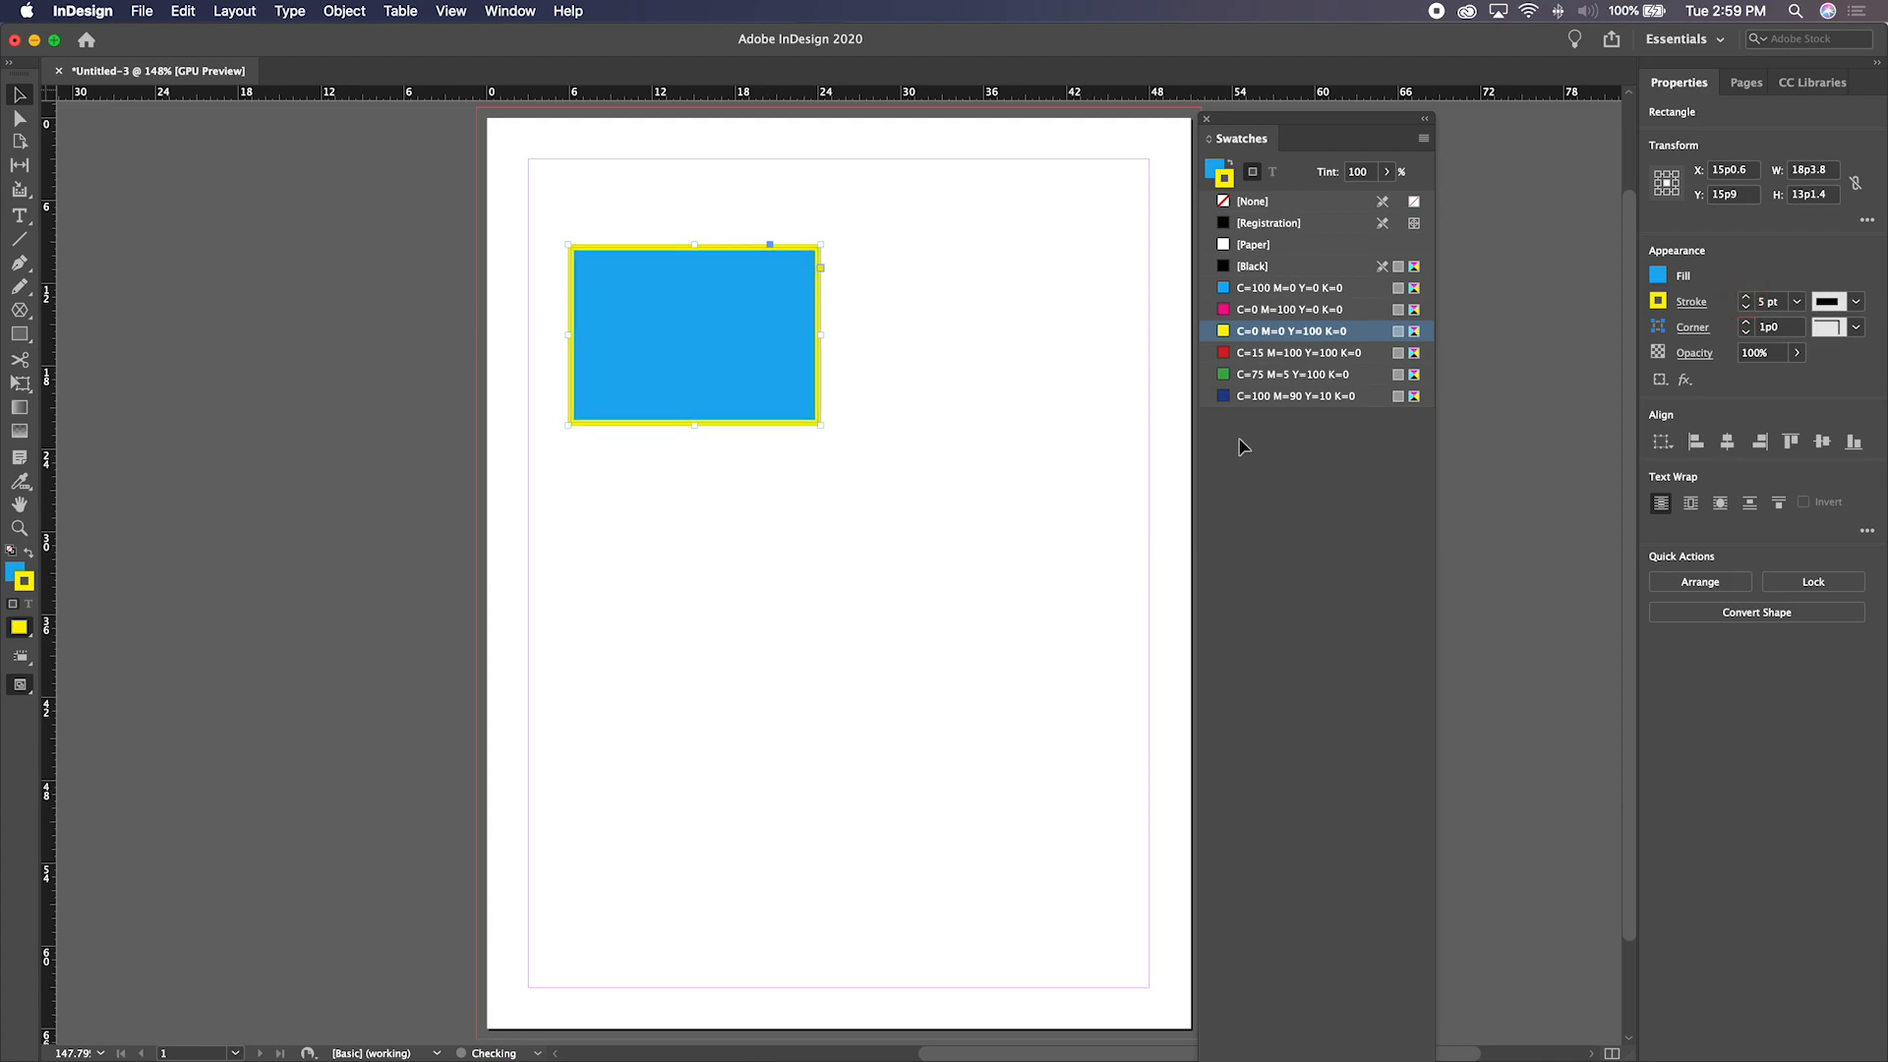
Deselect the blue rectangle and check its fill and yellow stroke in preview mode
click(779, 547)
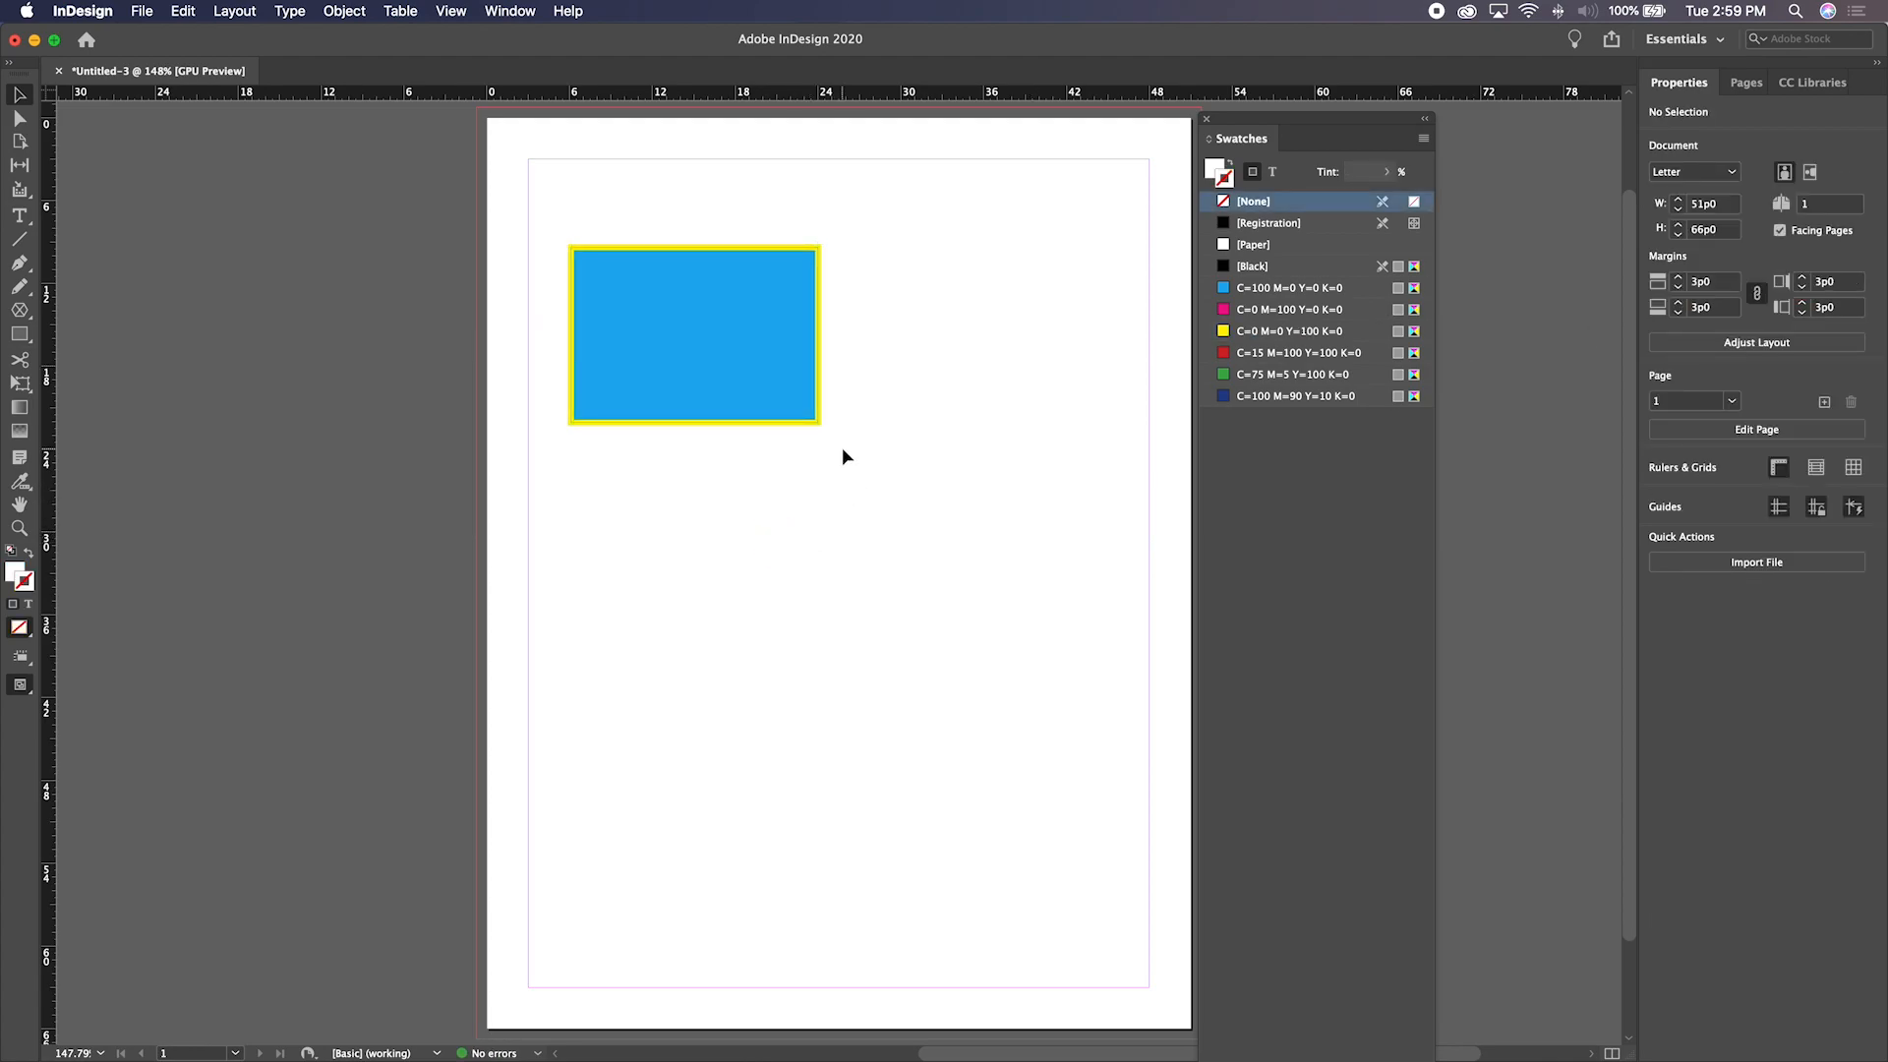
key(w)
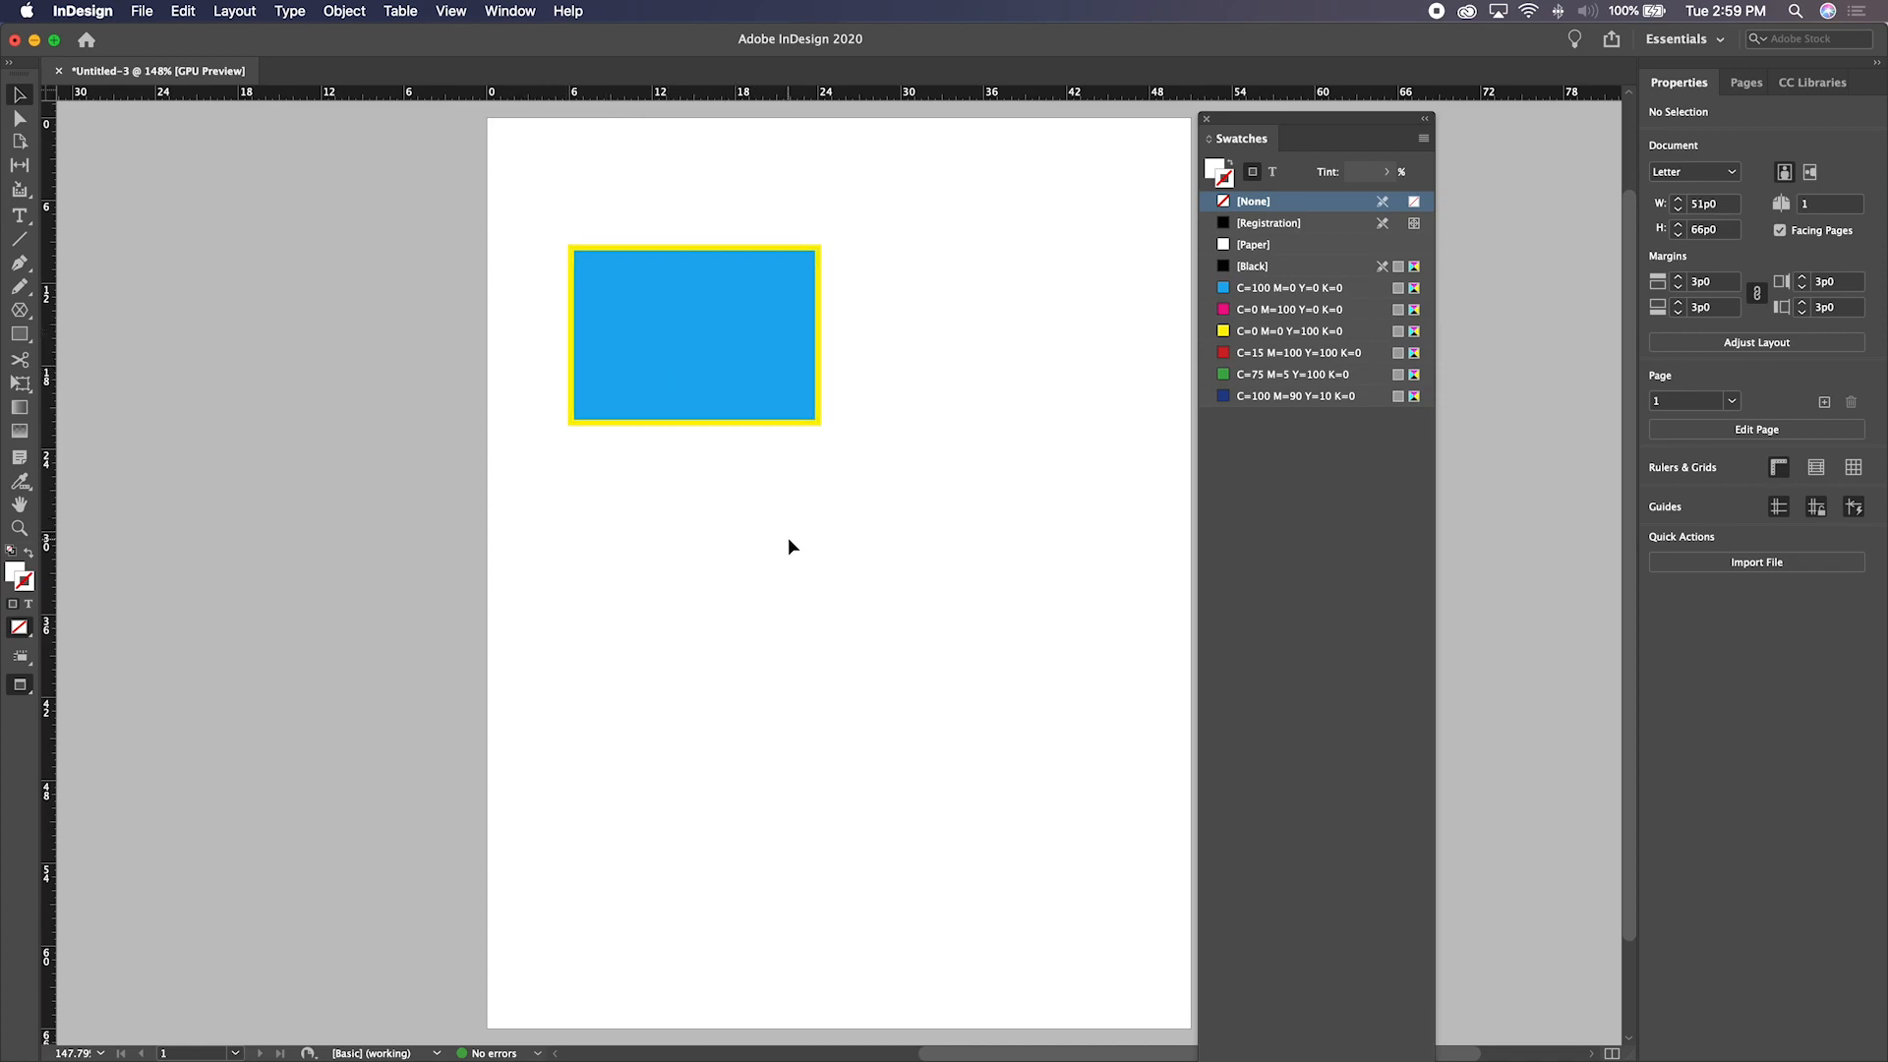
key(w)
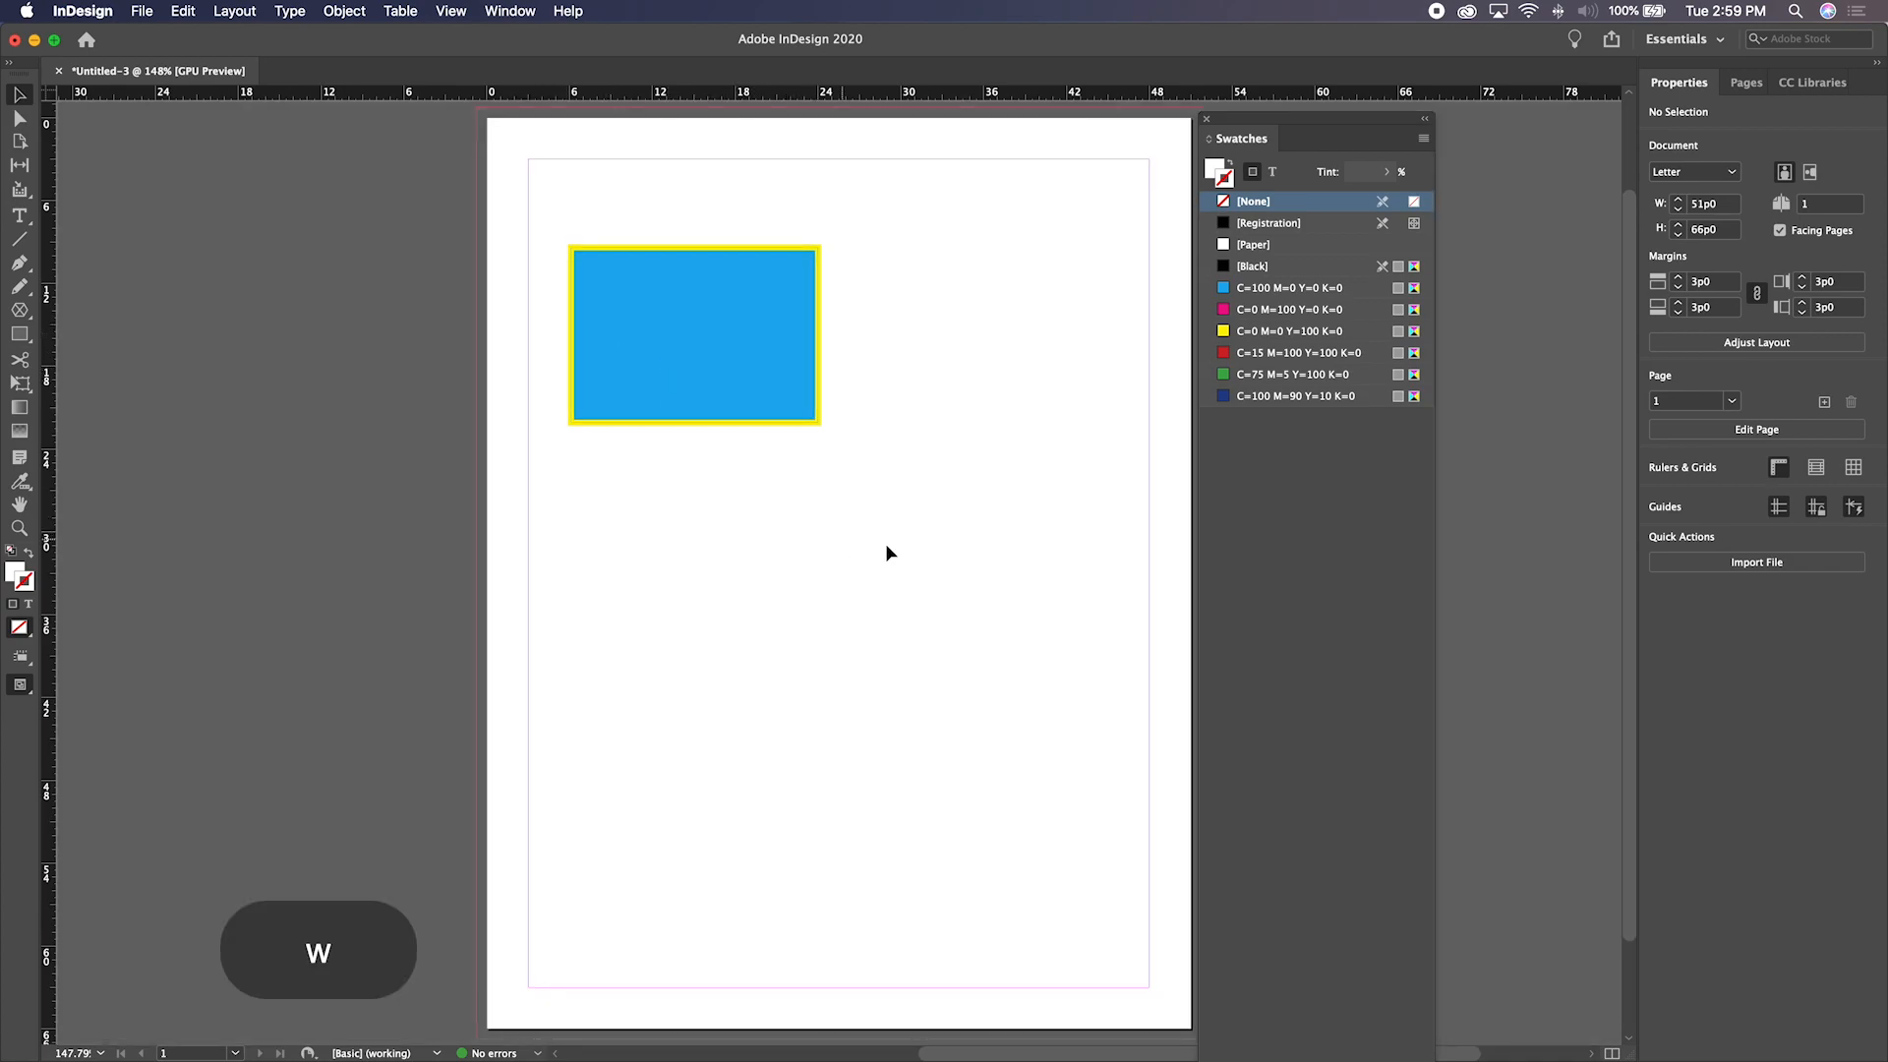
Duplicate the blue rectangle down and to the right, overlapping the original, and fill the copy with C=15 M=100 Y=100 K=0
click(740, 374)
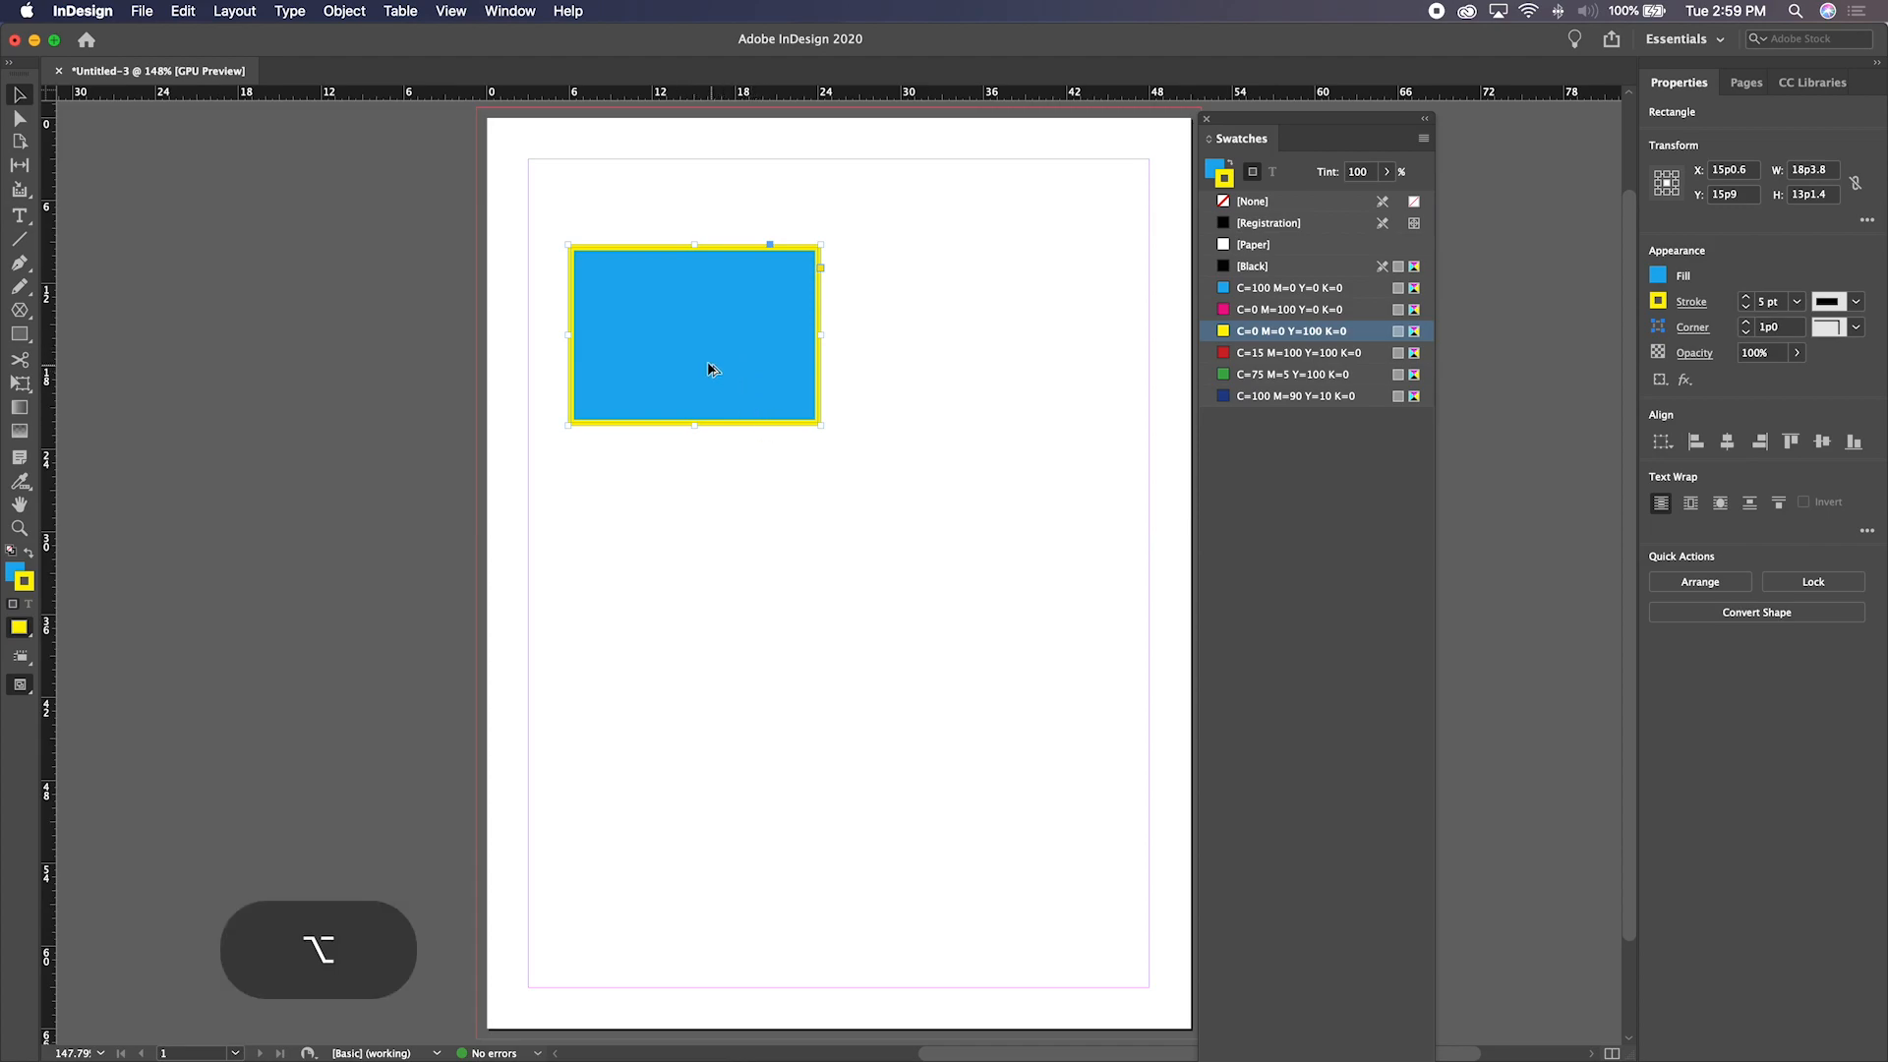
drag(704, 365, 804, 467)
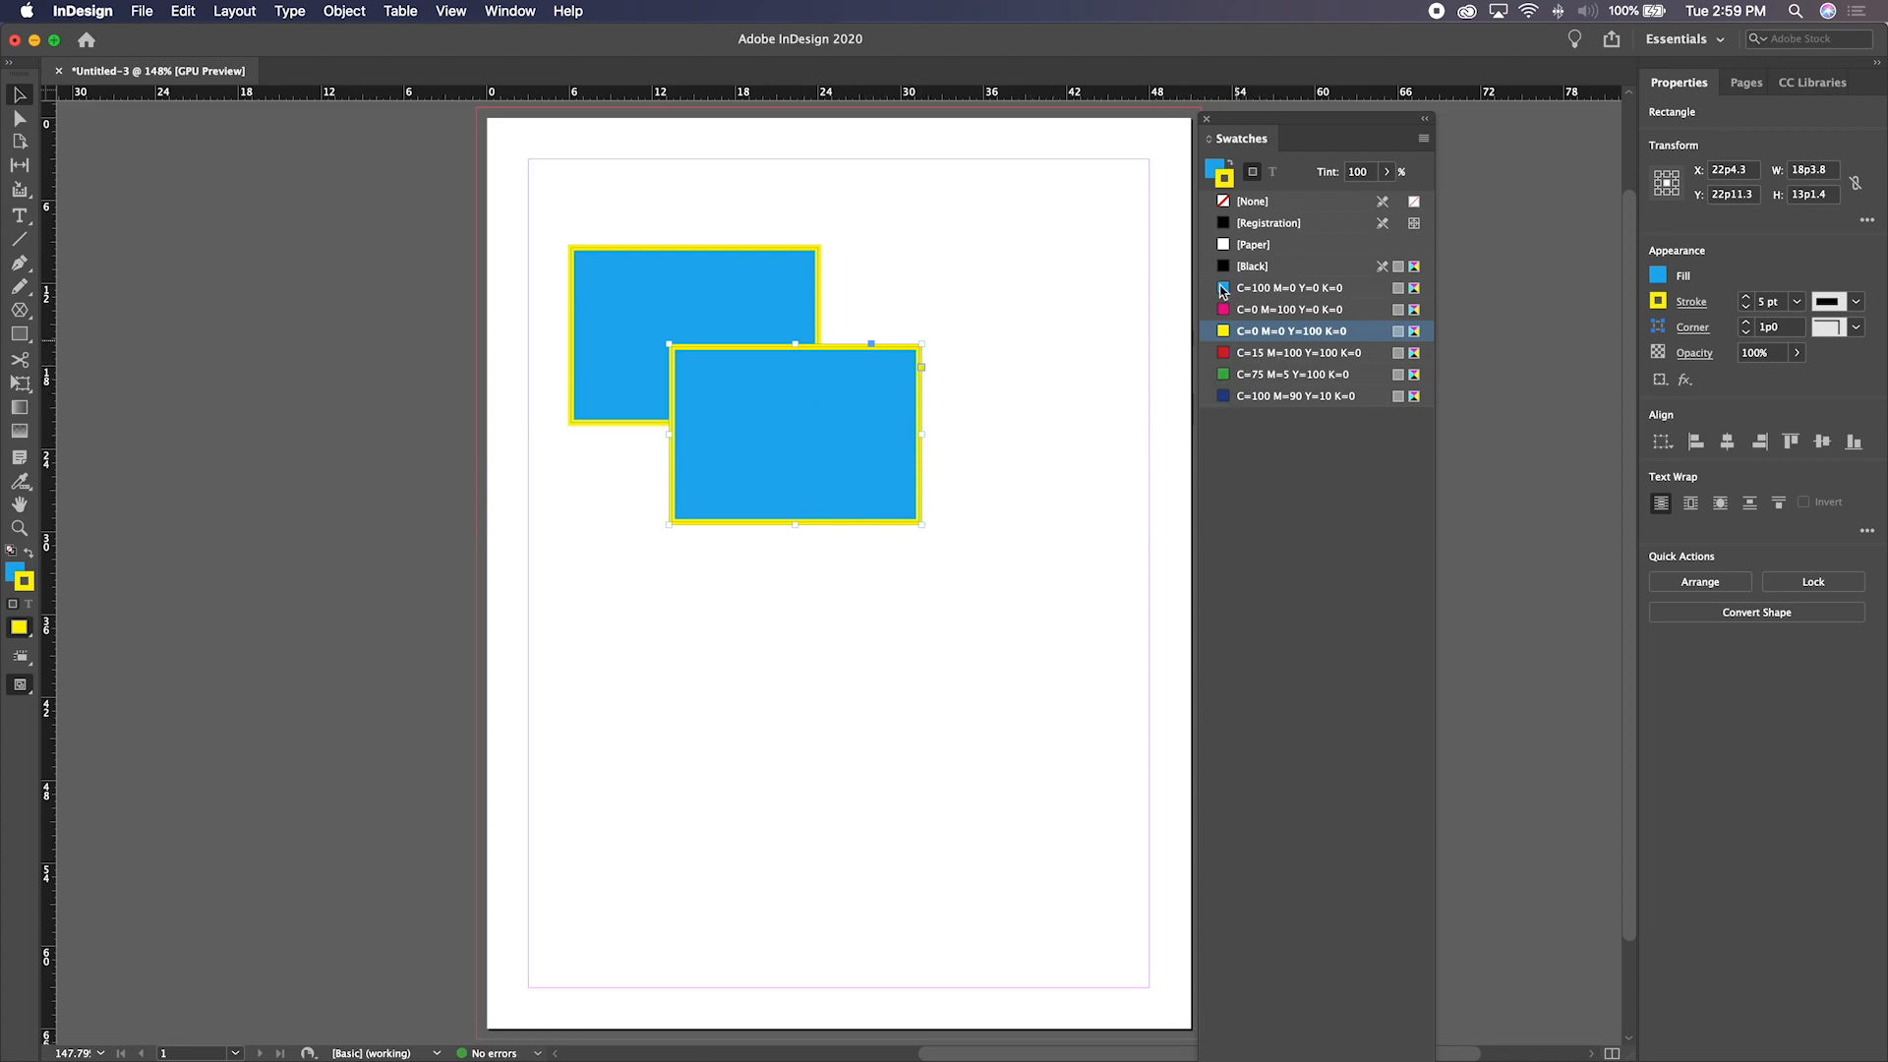
click(1210, 173)
click(1267, 352)
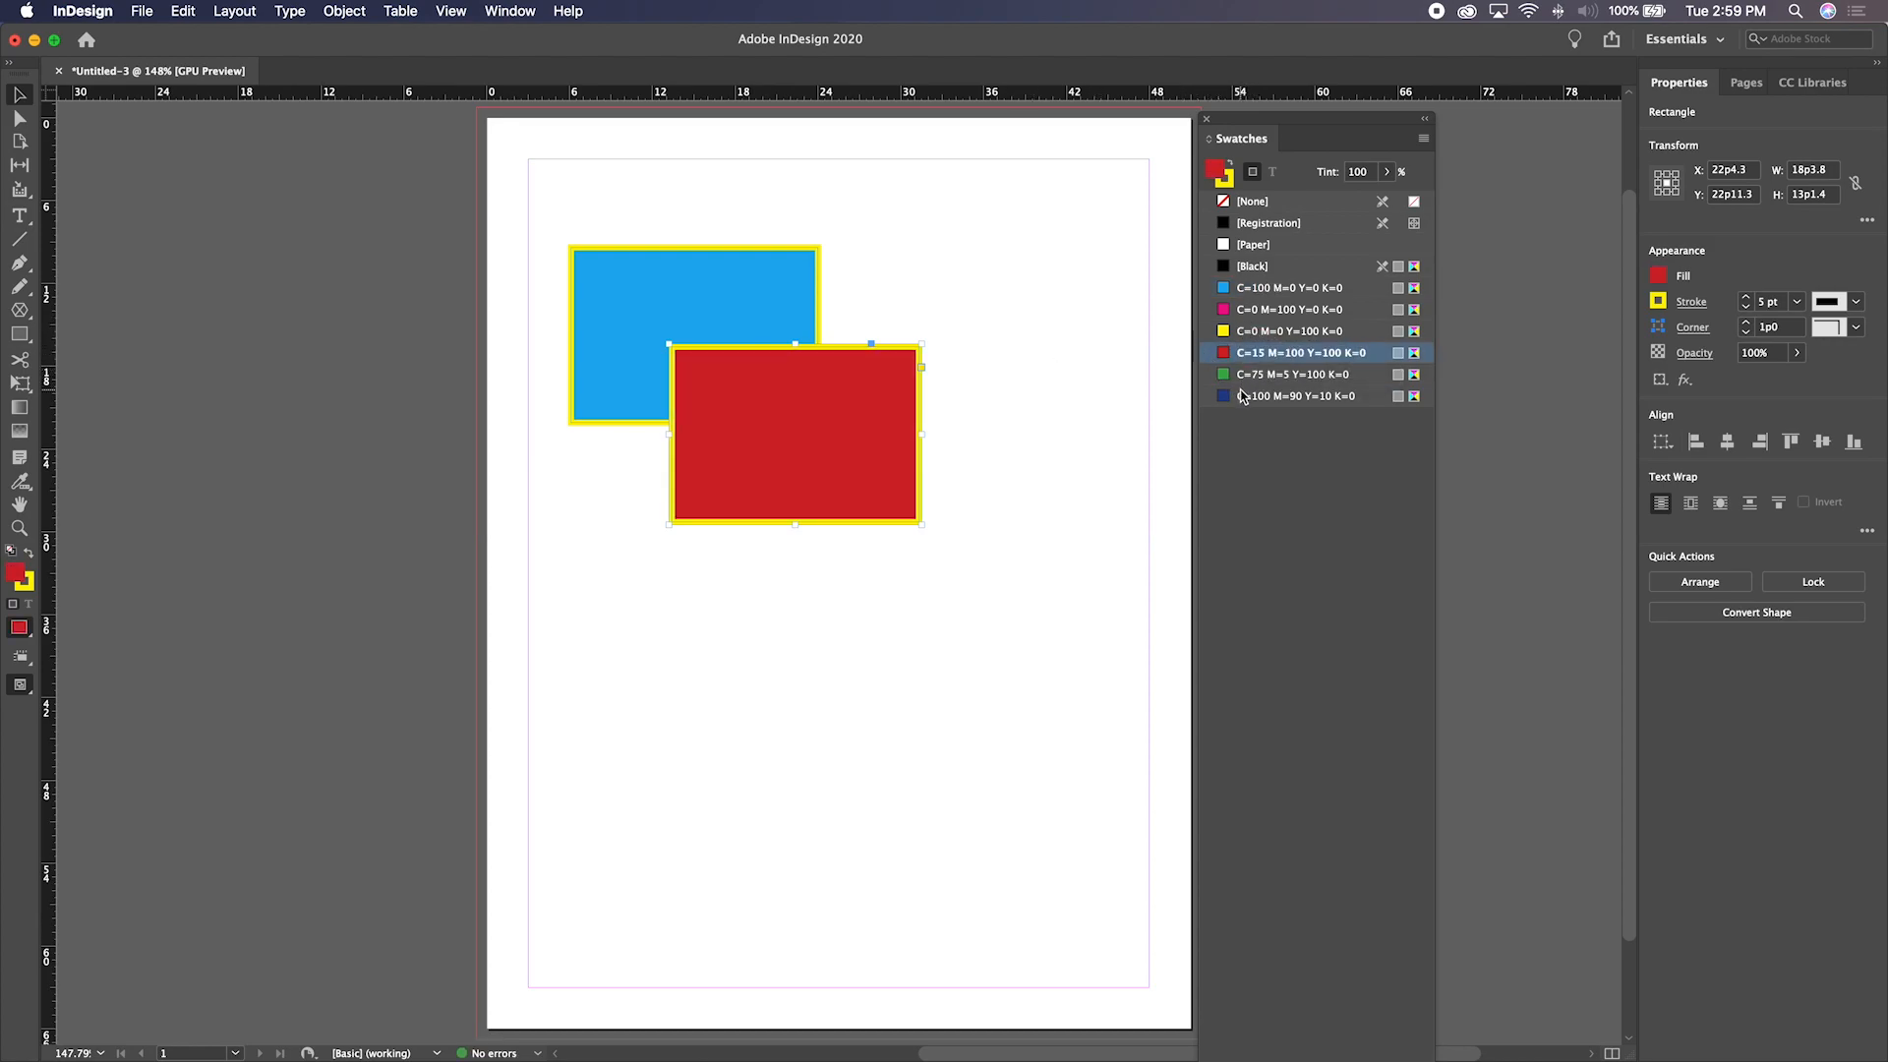
Try a C=100 M=90 Y=10 K=0 stroke on the red rectangle, settle on C=0 M=100 Y=0 K=0, and deselect it
click(1225, 182)
click(1267, 397)
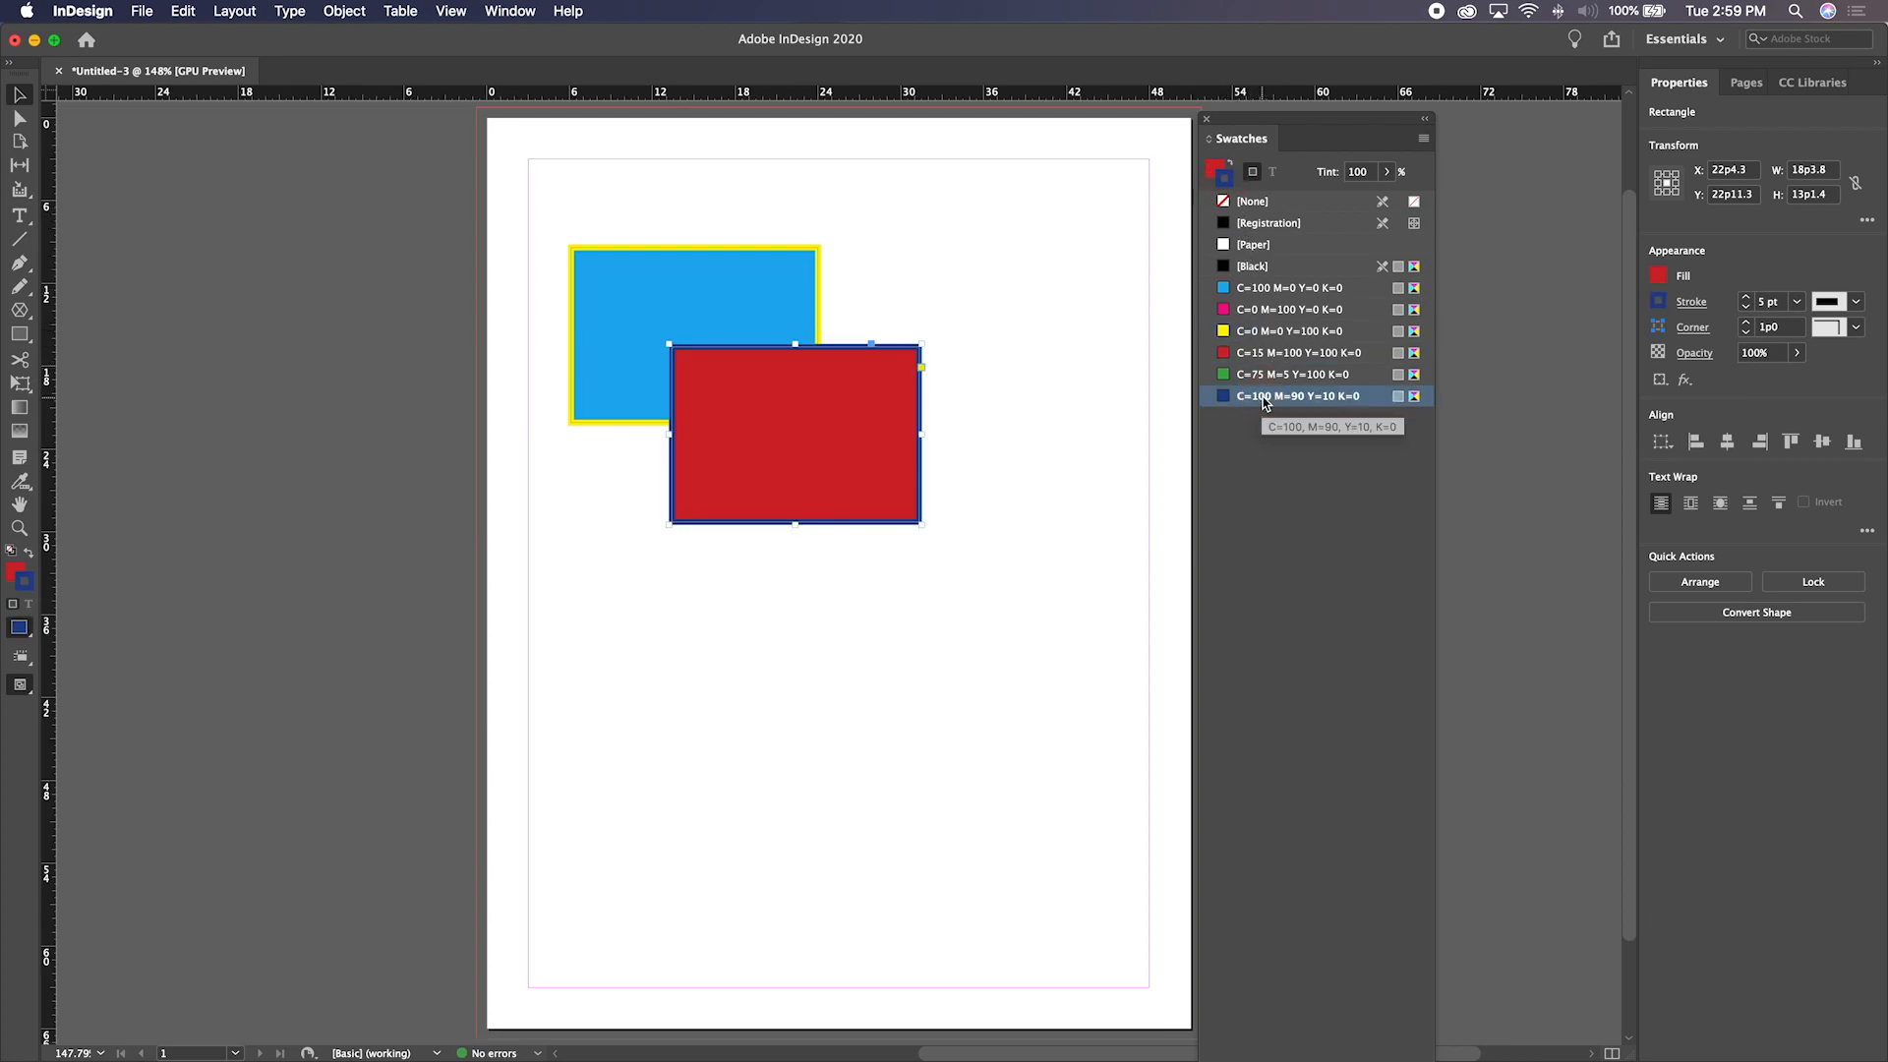
click(1249, 309)
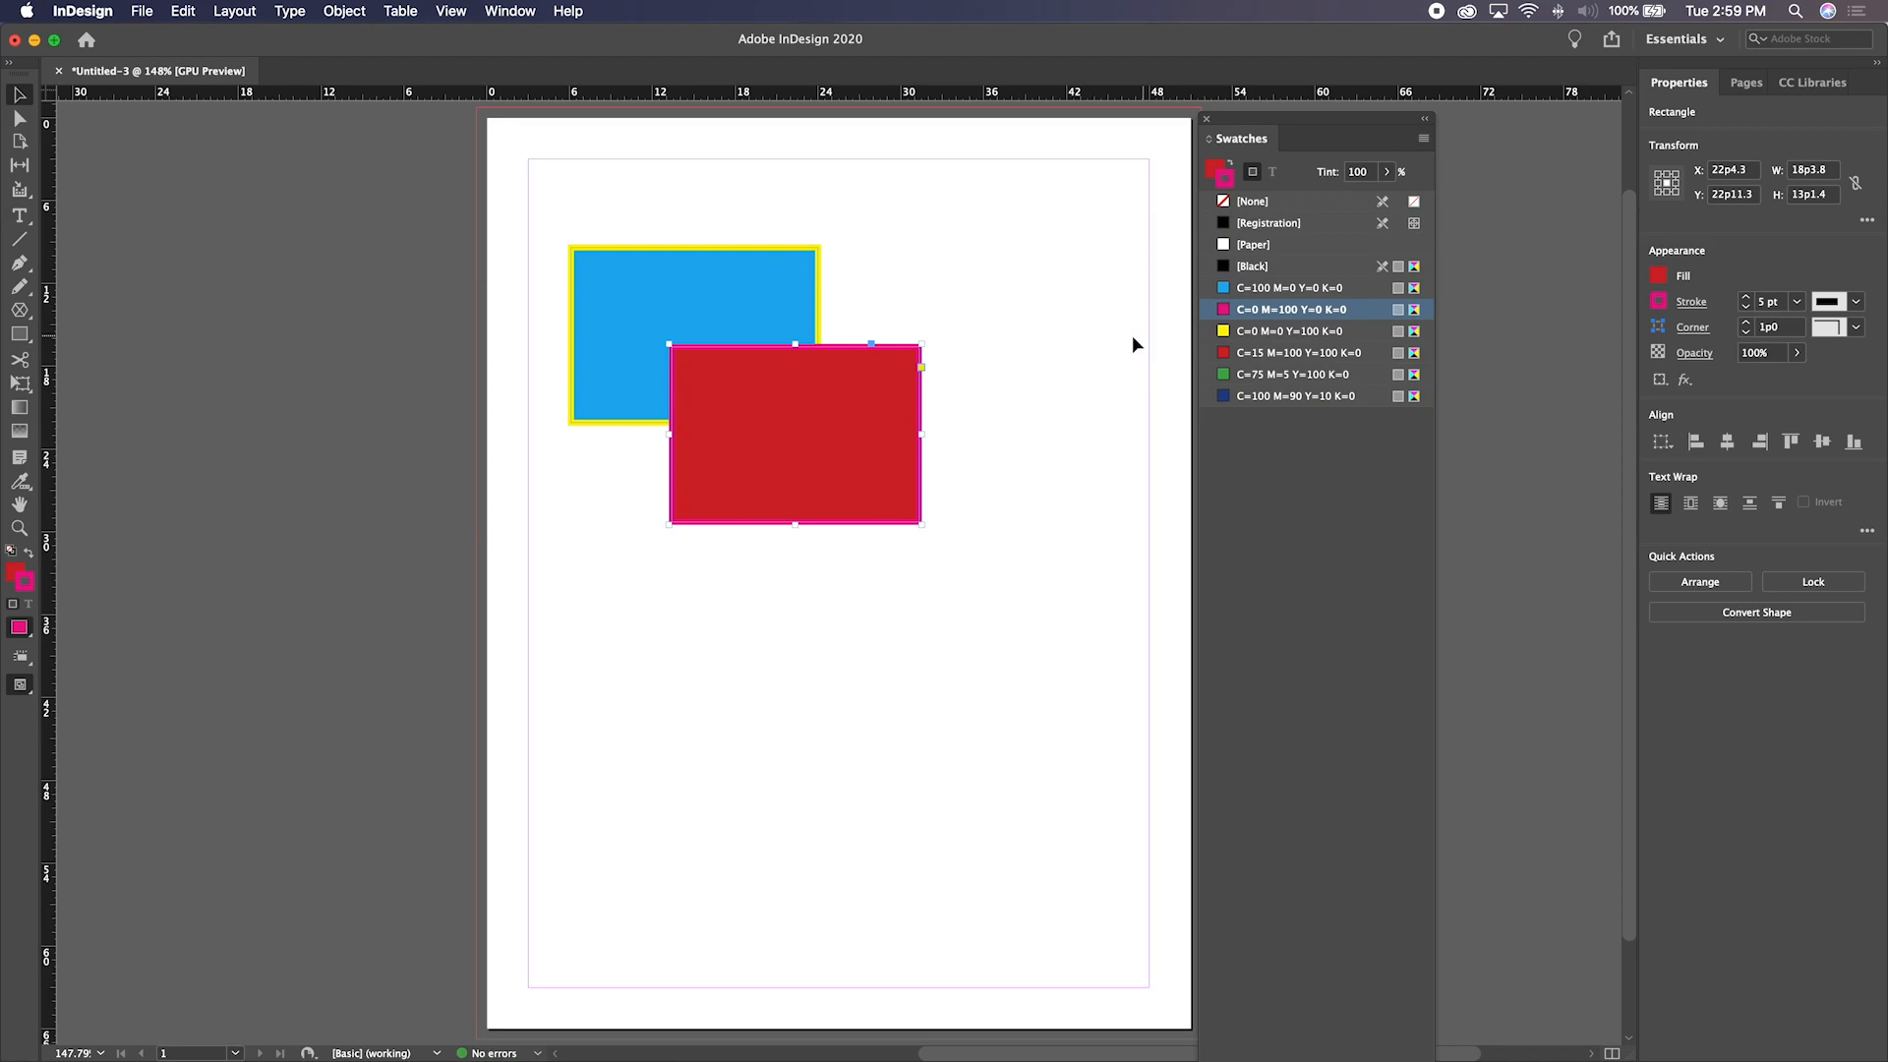
click(1099, 337)
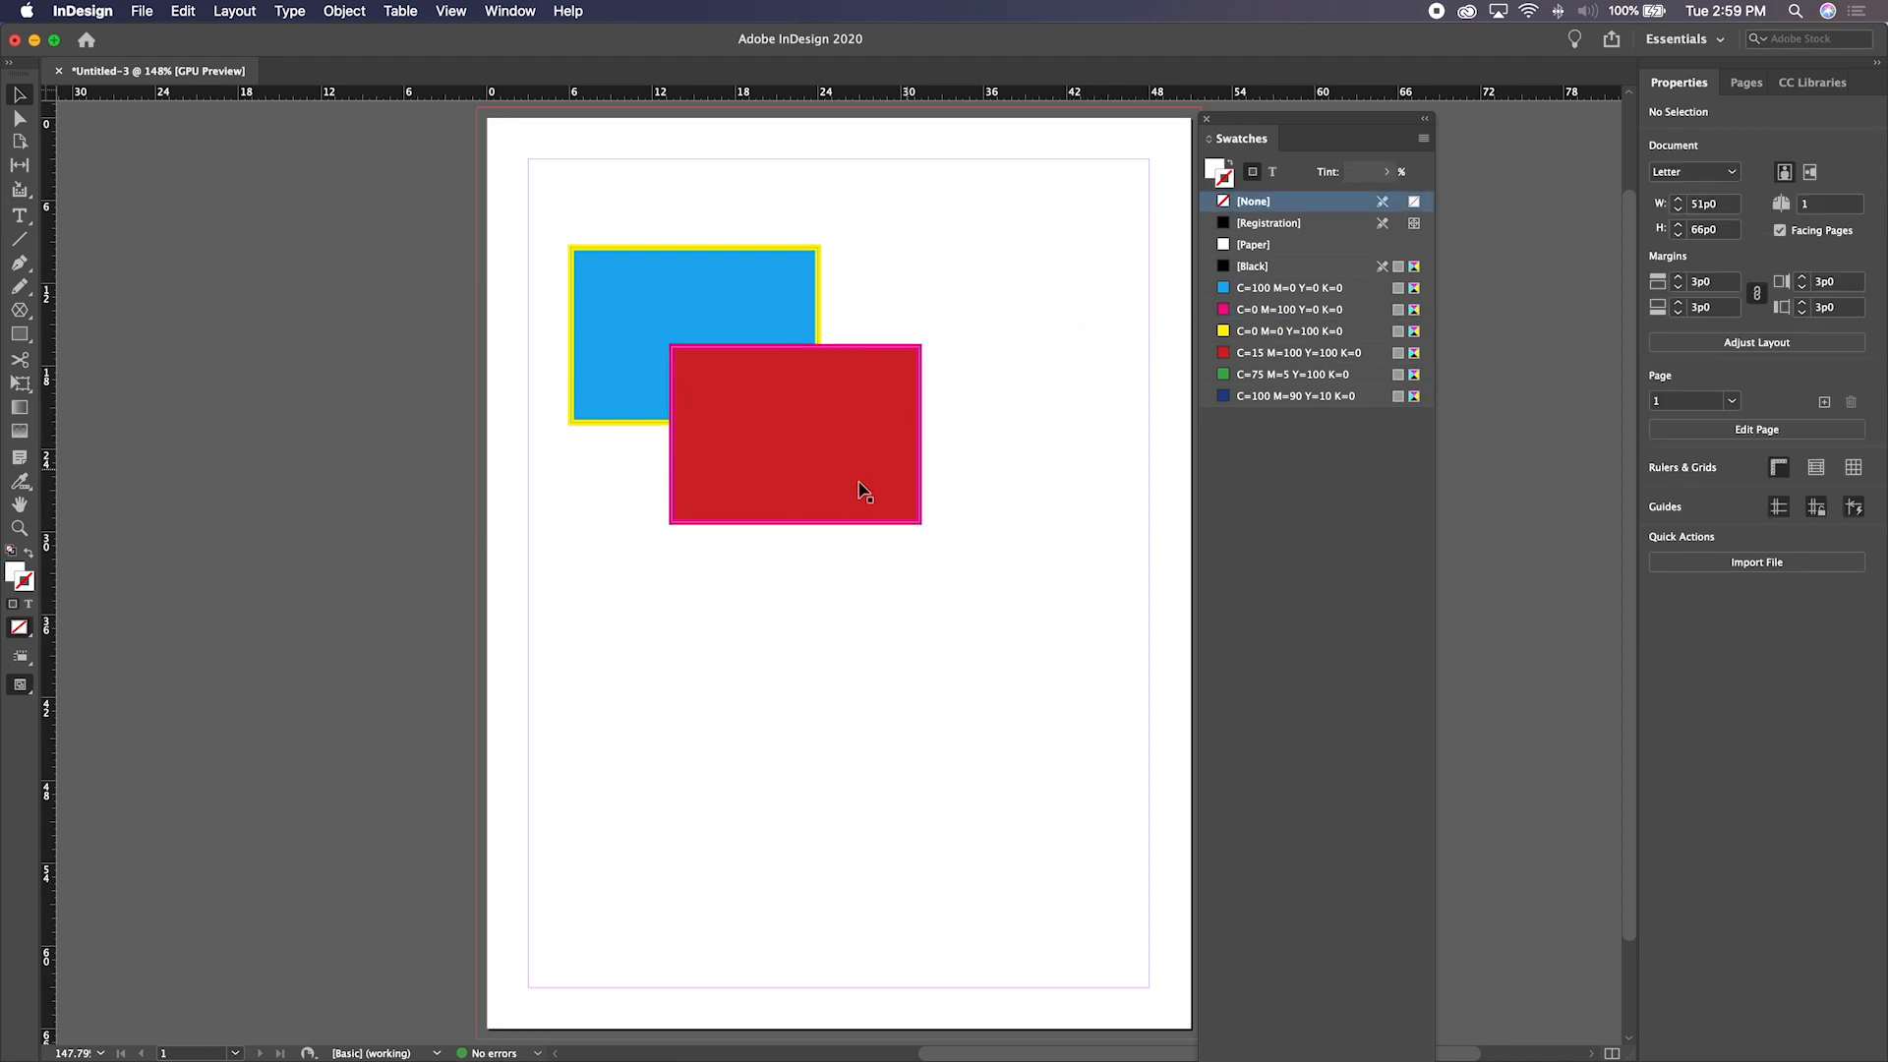
Compare the red rectangle's fill and stroke swatches, and set its fill tint to 34%
click(790, 495)
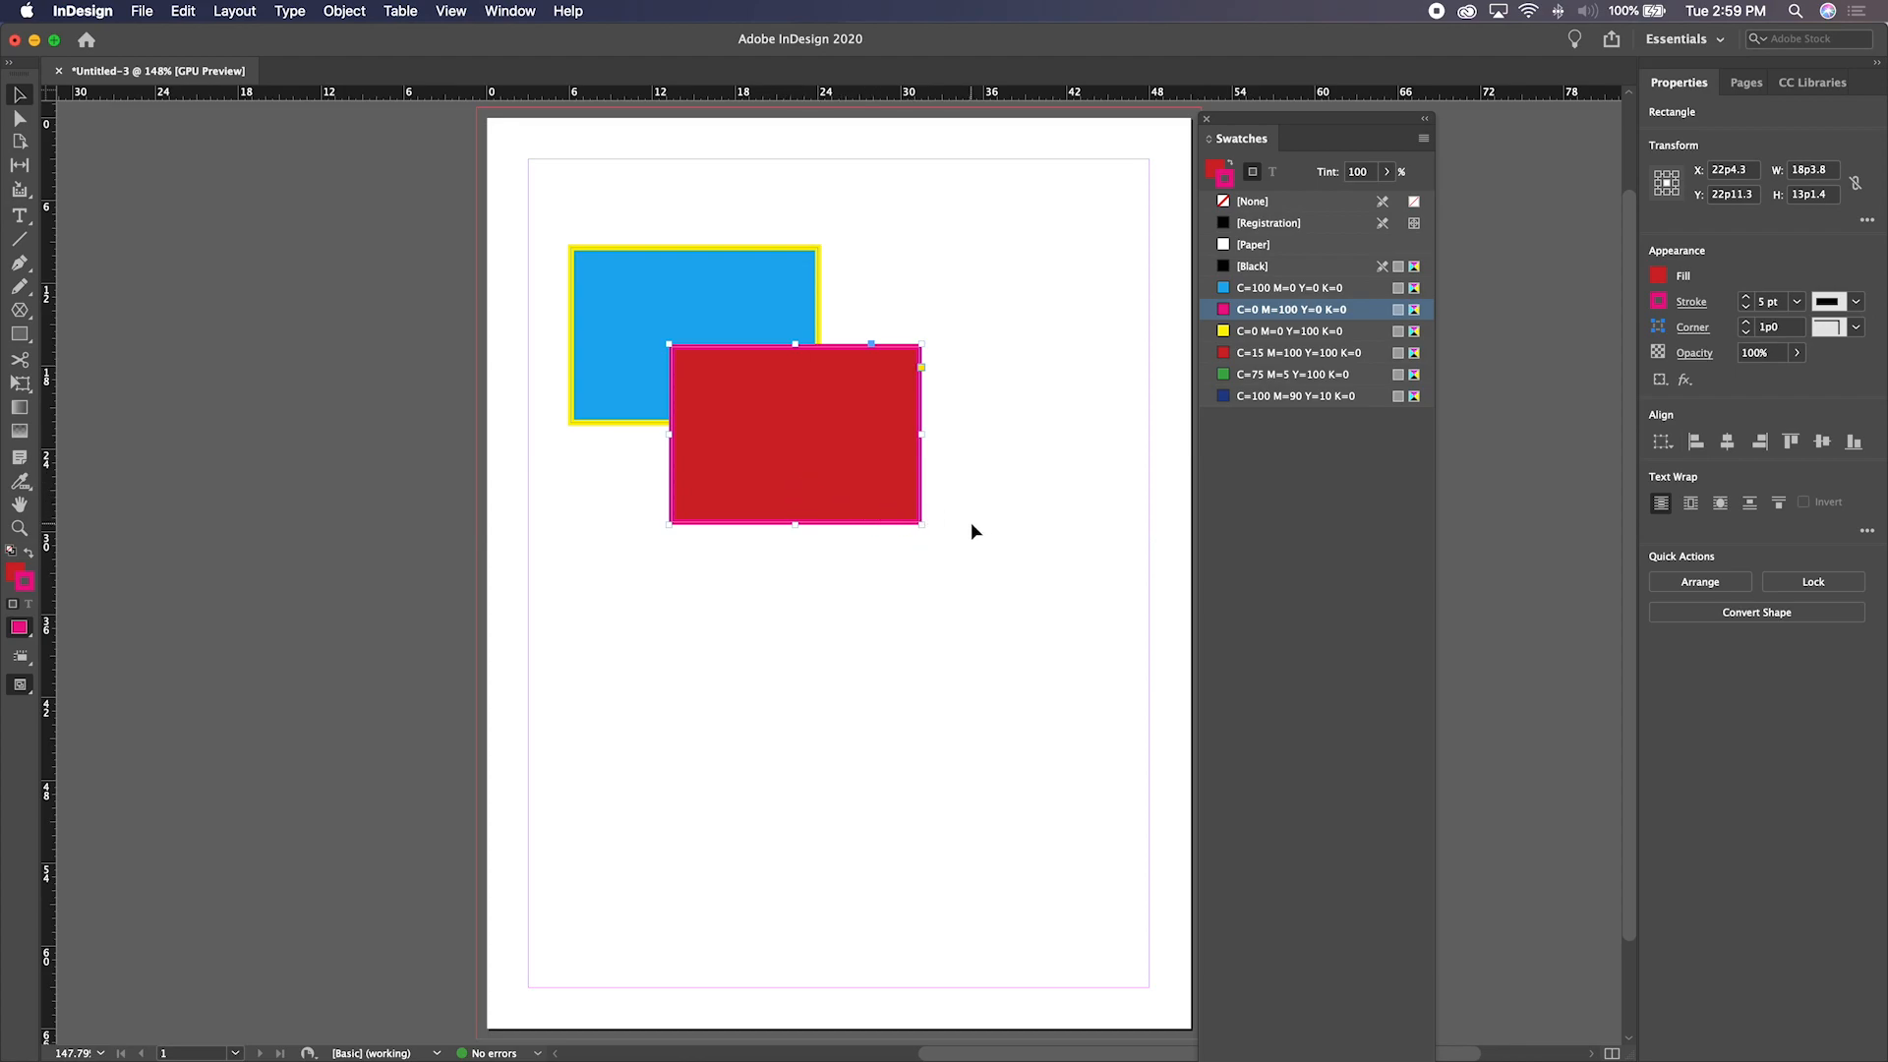
click(1214, 170)
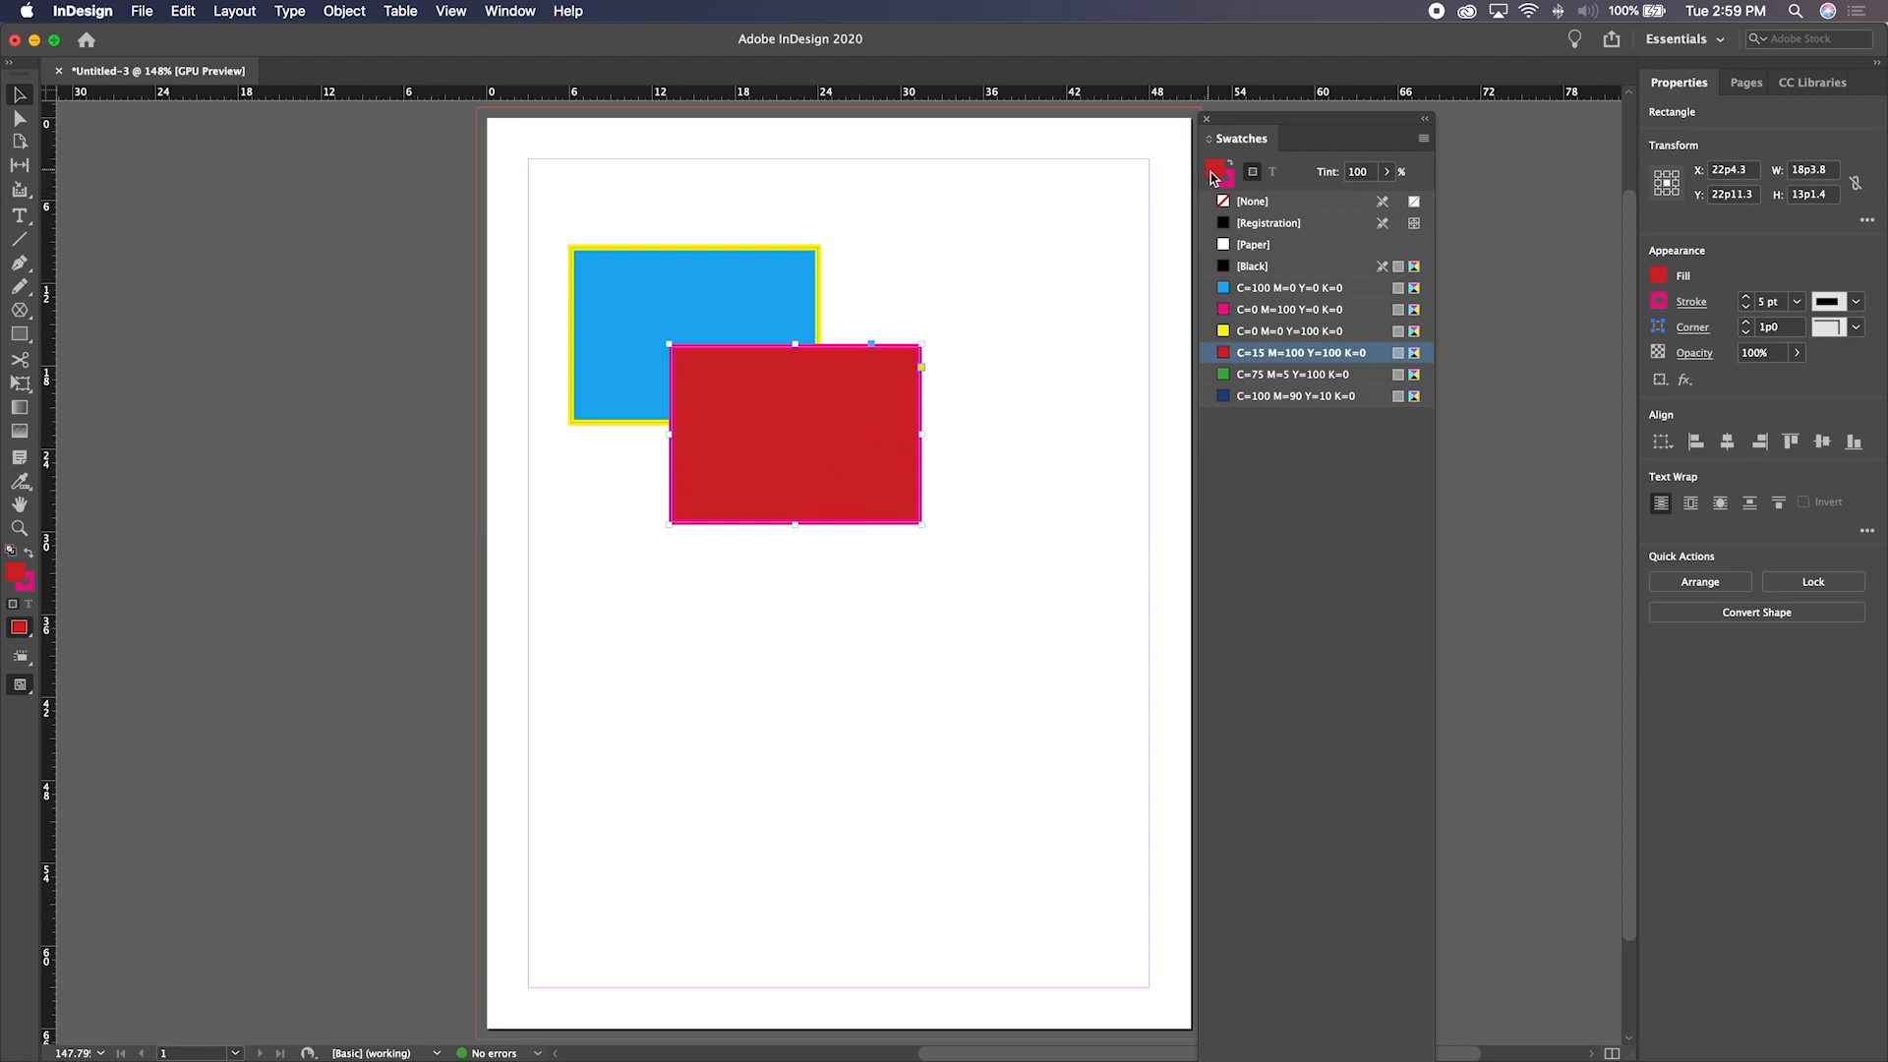
click(1224, 184)
click(1213, 169)
click(1224, 183)
click(1214, 171)
click(1387, 171)
drag(1385, 198, 1319, 197)
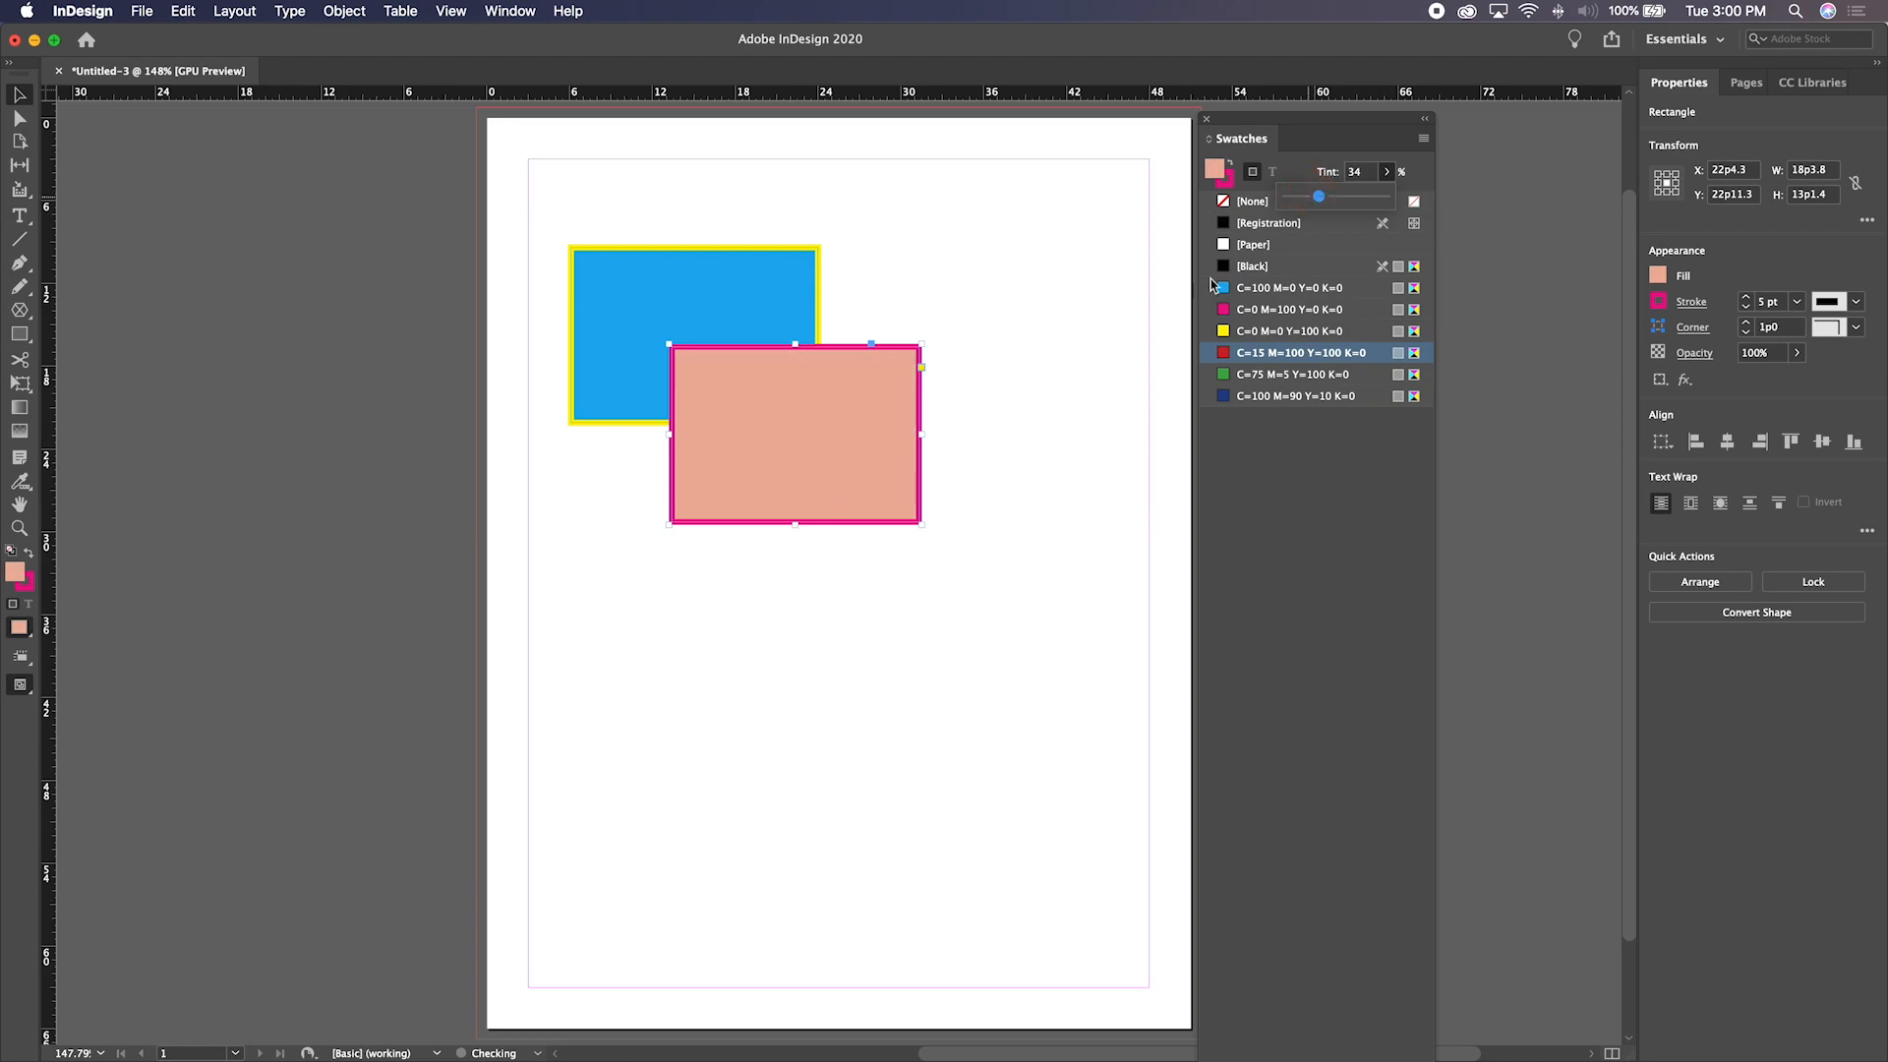
click(952, 570)
Duplicate the tinted rectangle across the page's left edge and set the copy's fill tint to 100%
drag(881, 510, 556, 504)
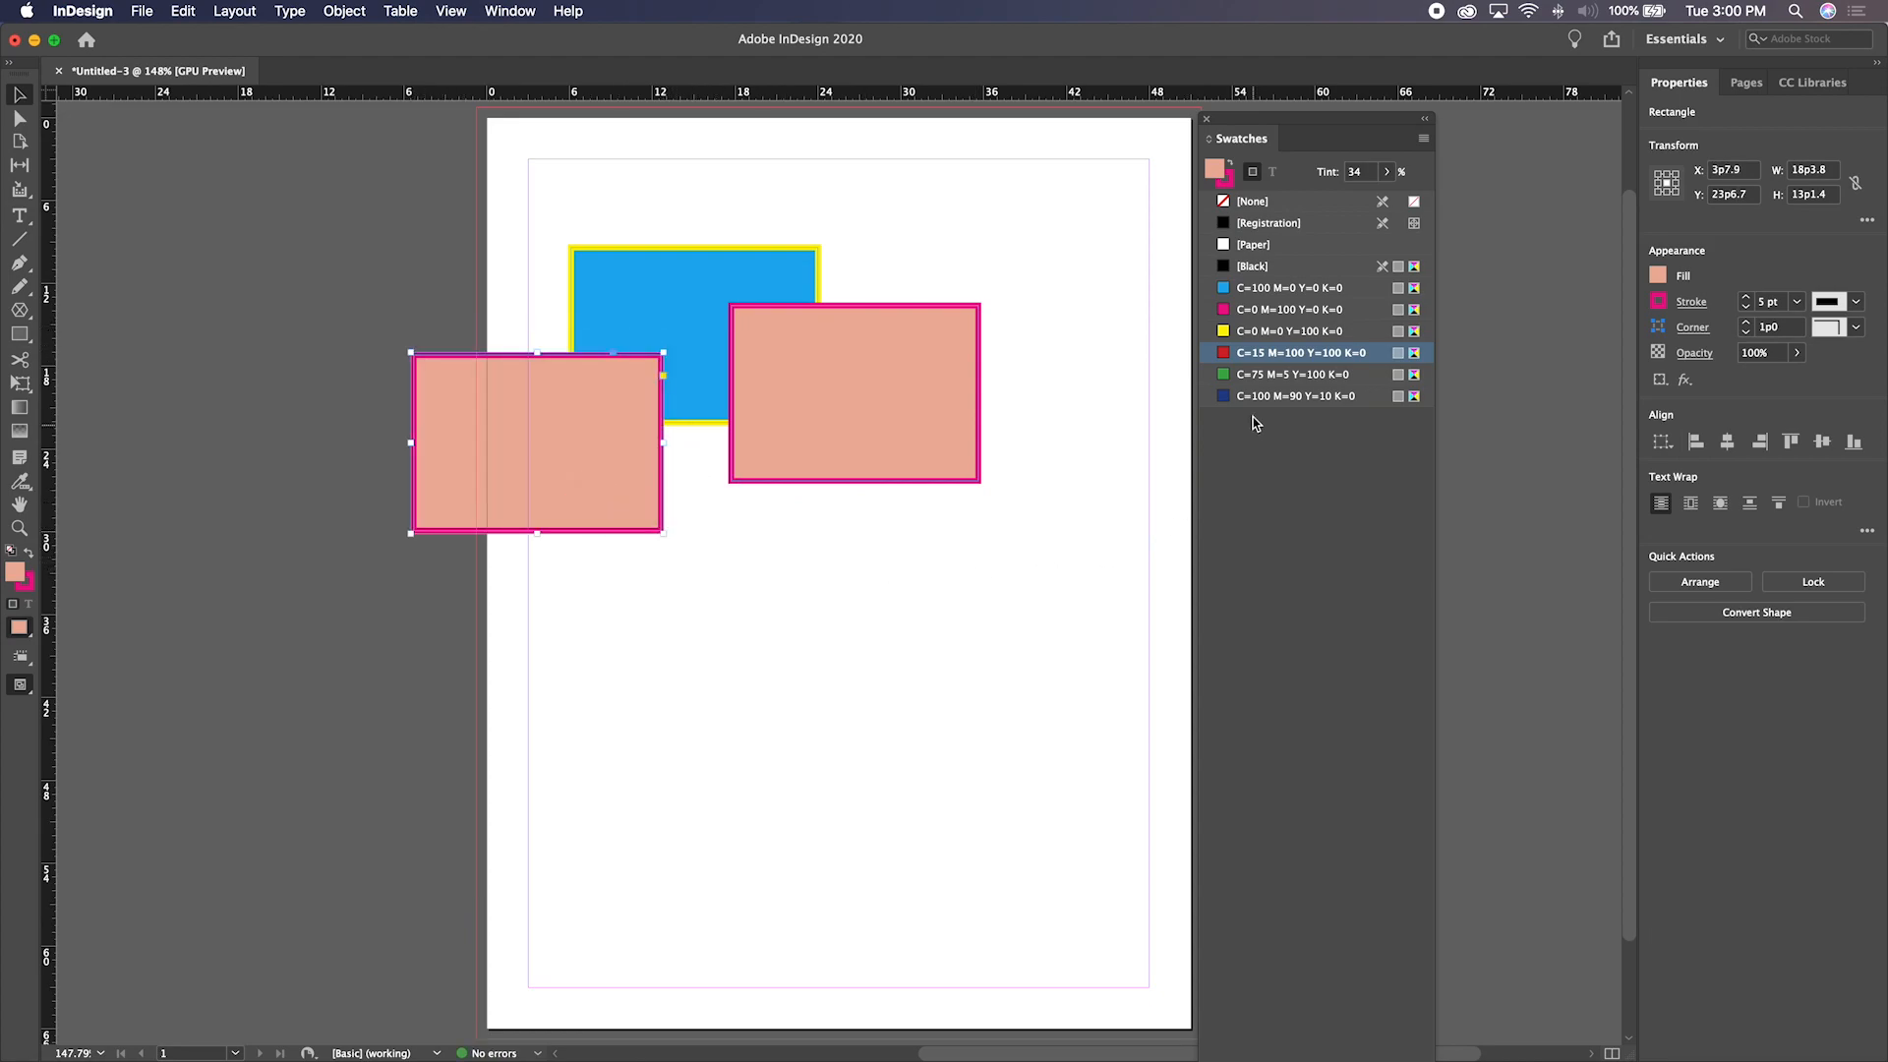
click(1387, 171)
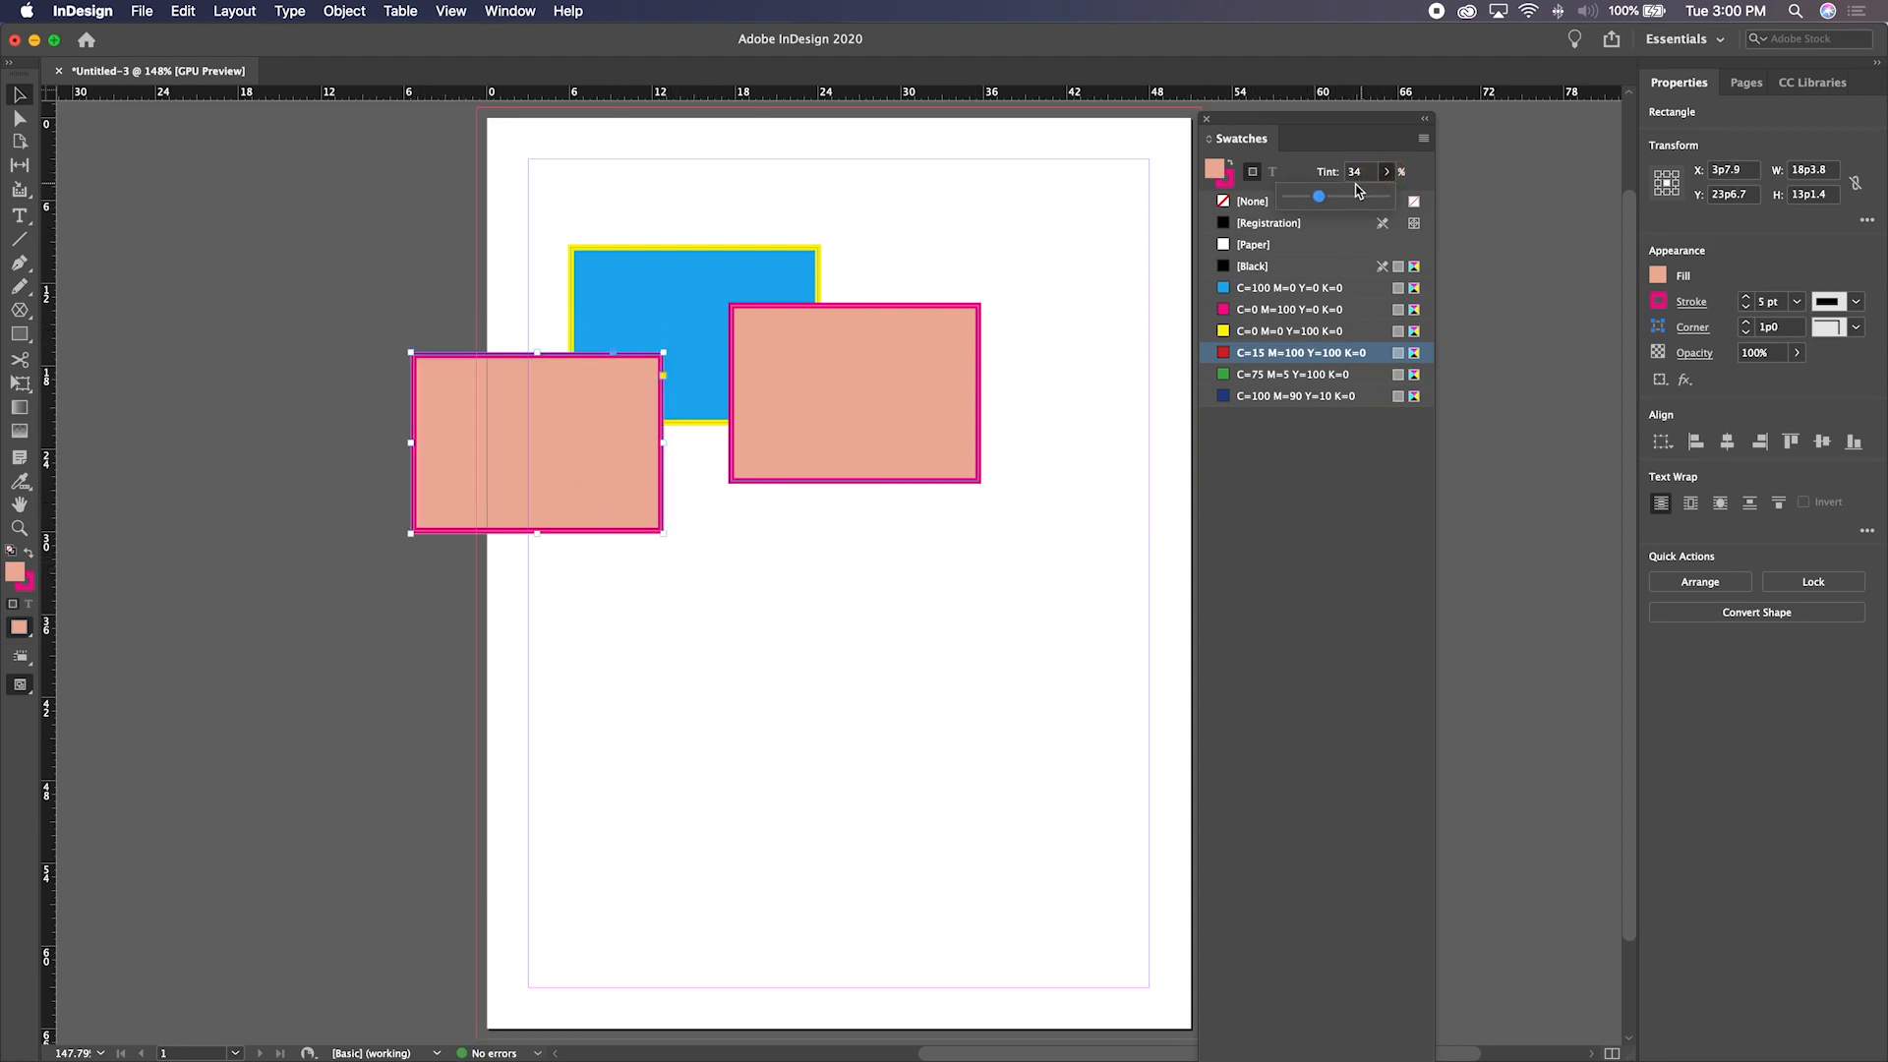
drag(1326, 194, 1392, 195)
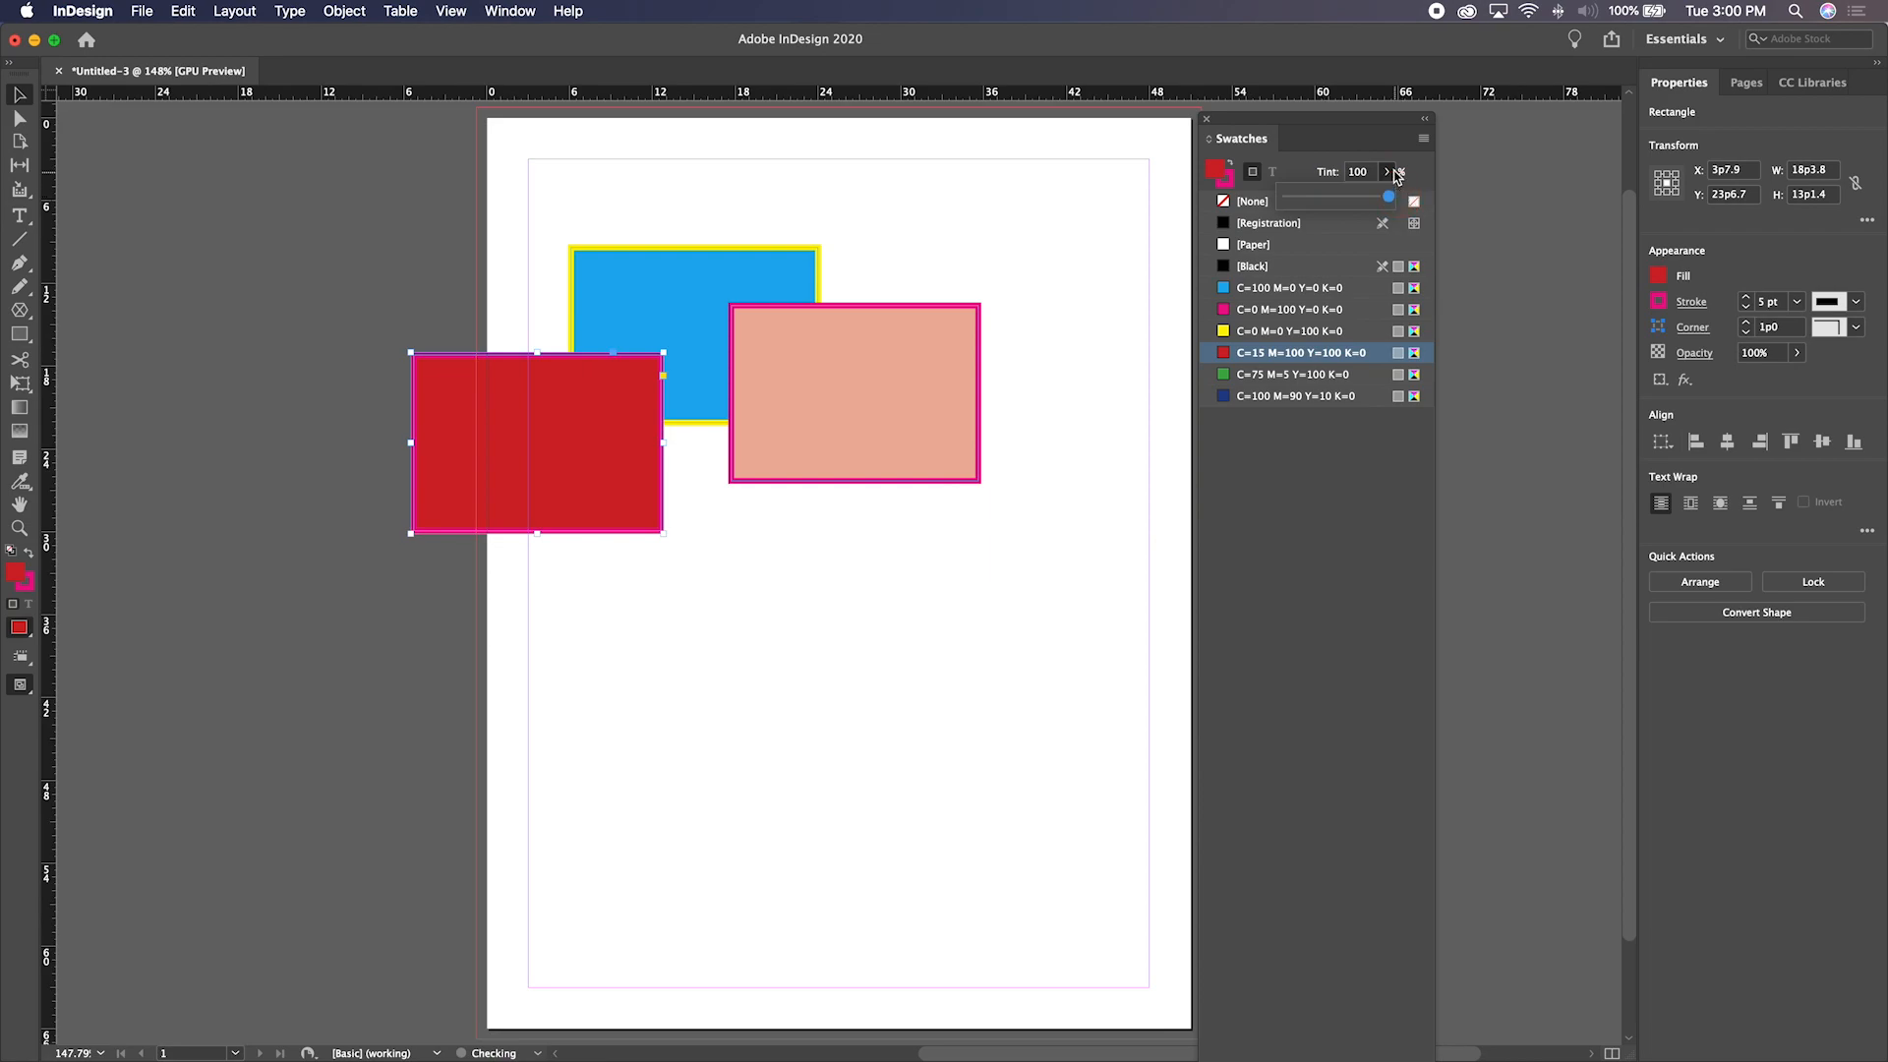
click(1390, 170)
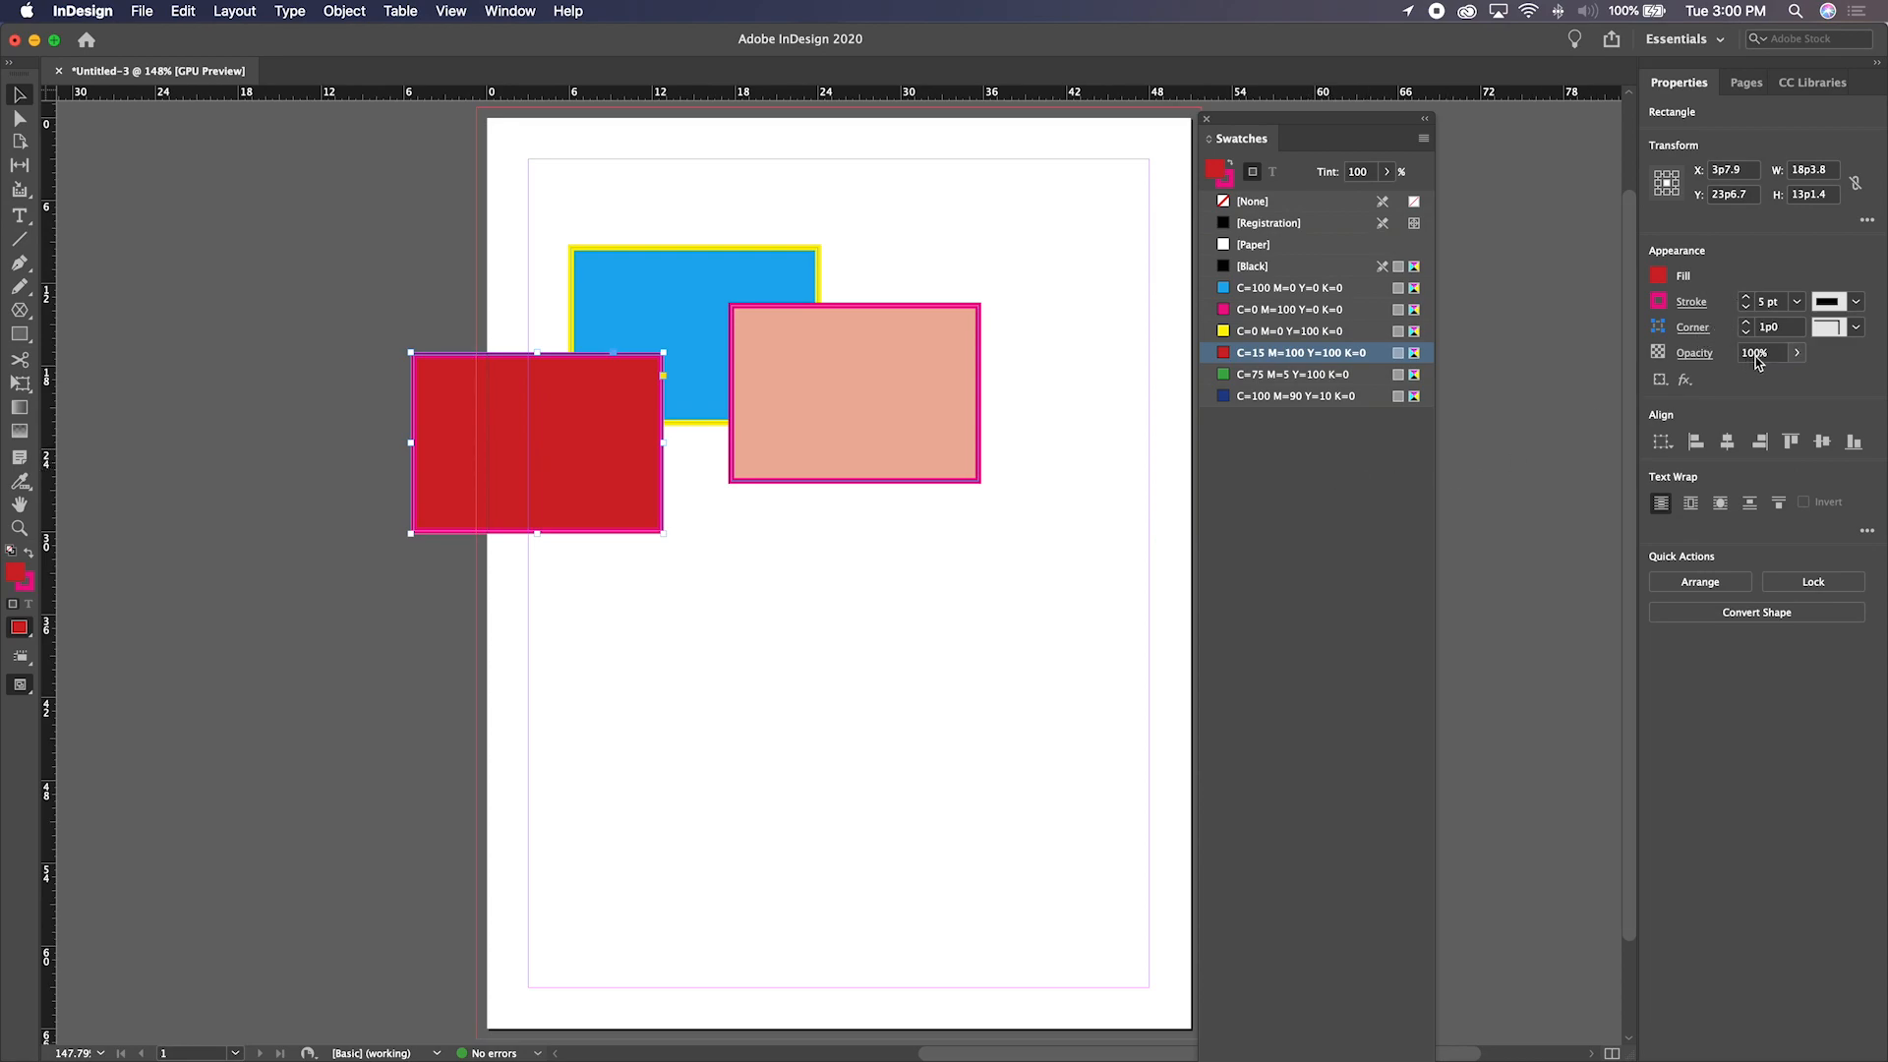
Set the red copy's opacity to 41% and check the overlap with the blue rectangle in preview mode
drag(1797, 356, 1736, 383)
click(813, 657)
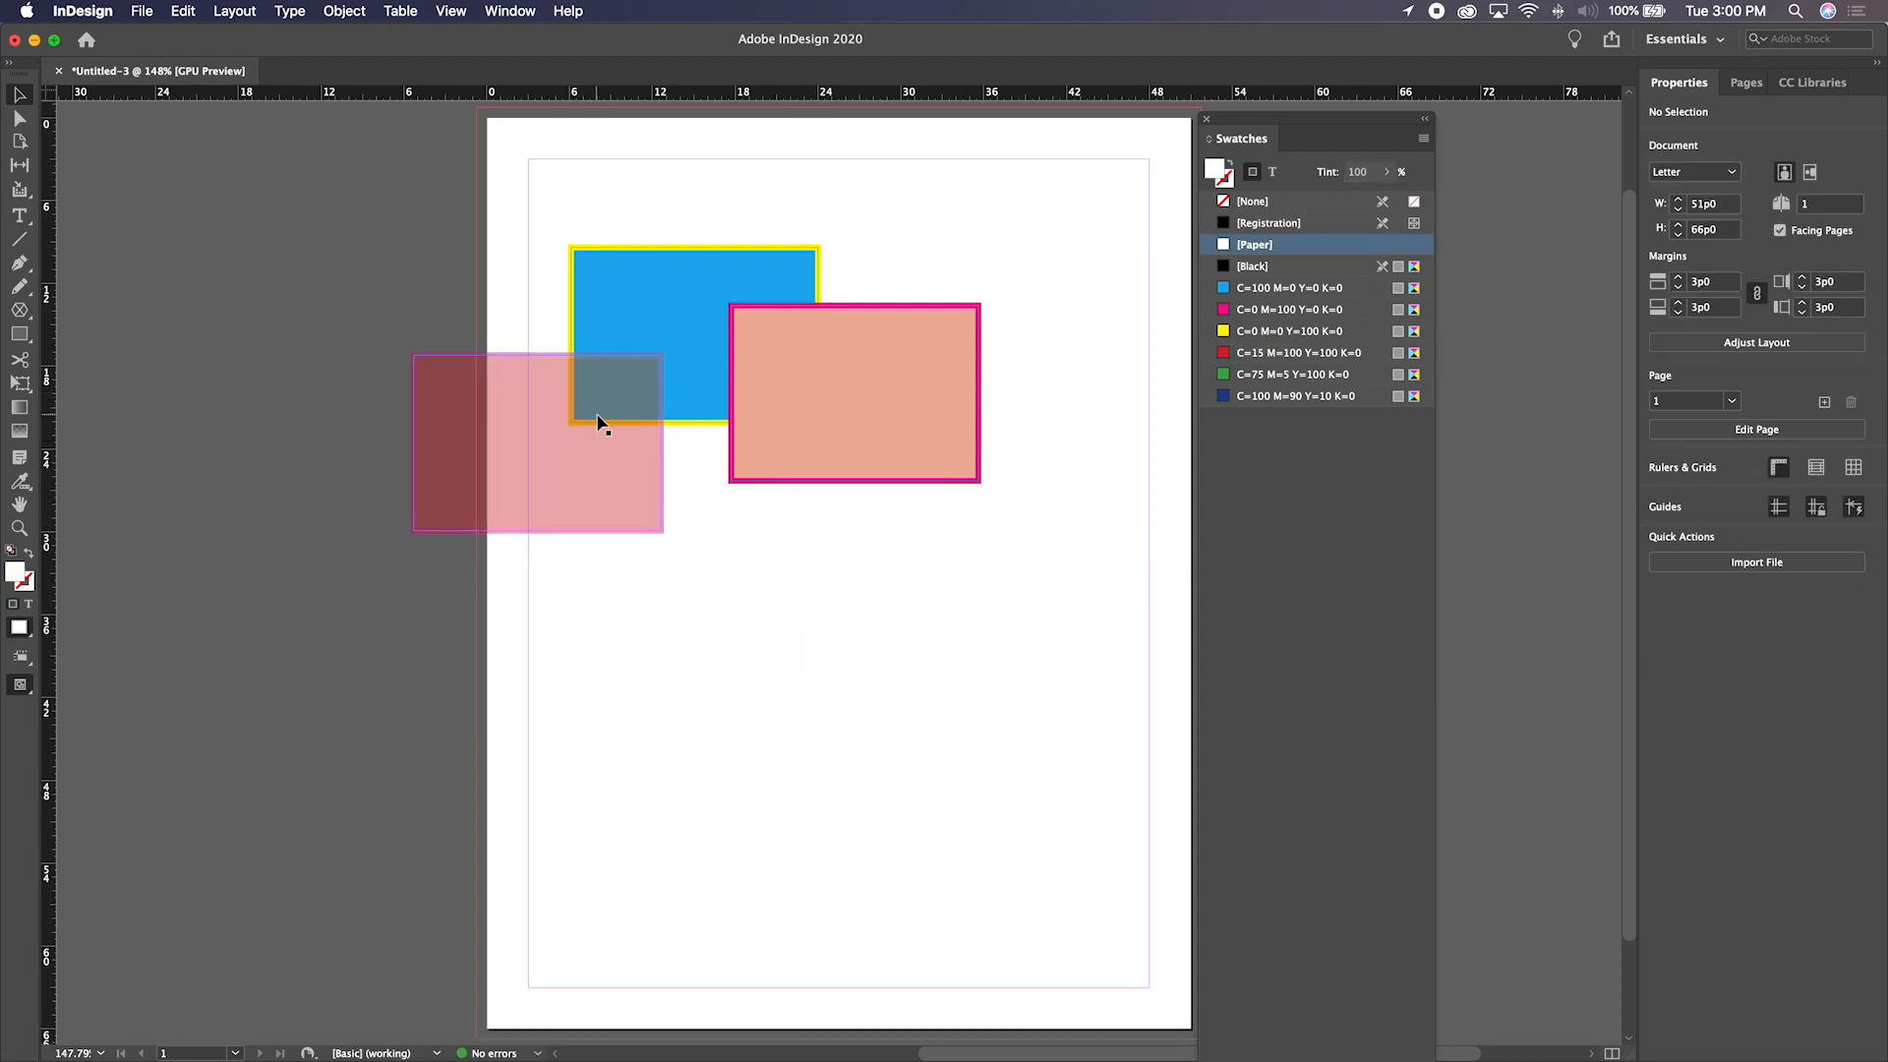
key(w)
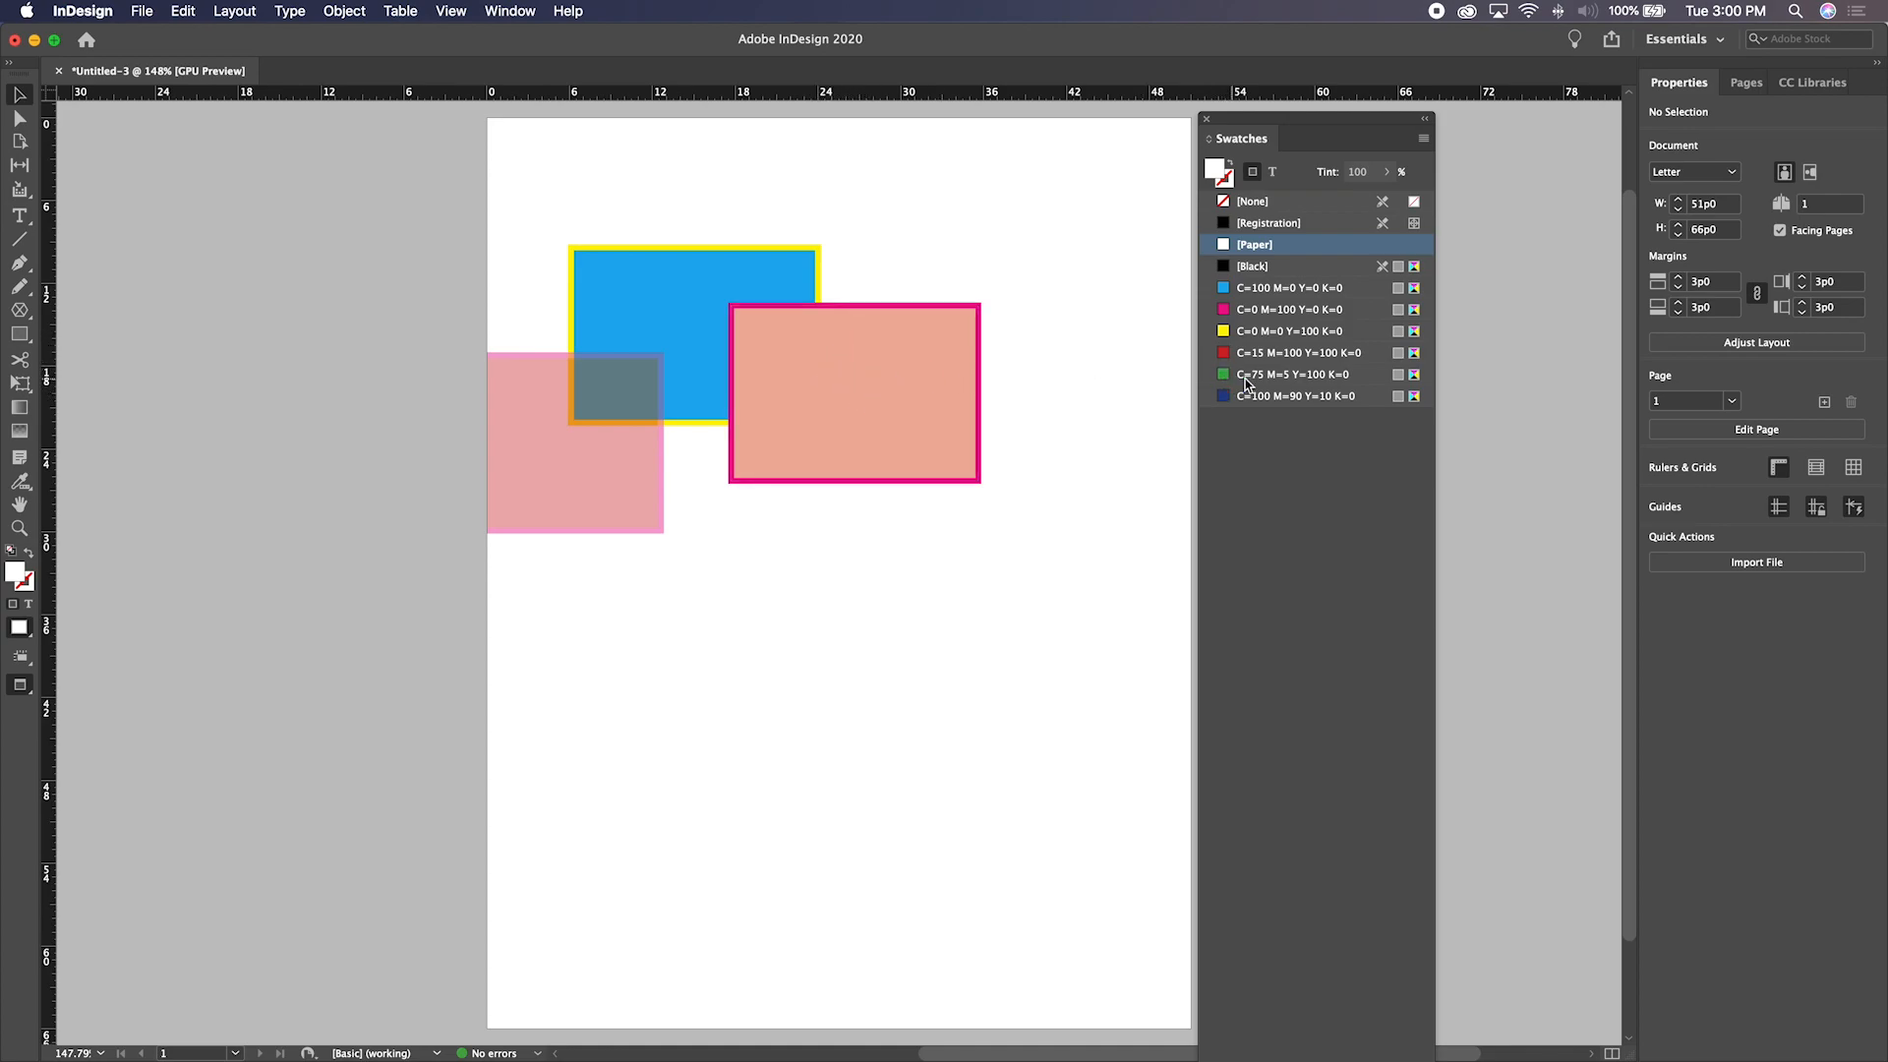
Leave preview mode and move the translucent rectangle onto the page, overlapping the lower-left part of the tinted rectangle
click(600, 528)
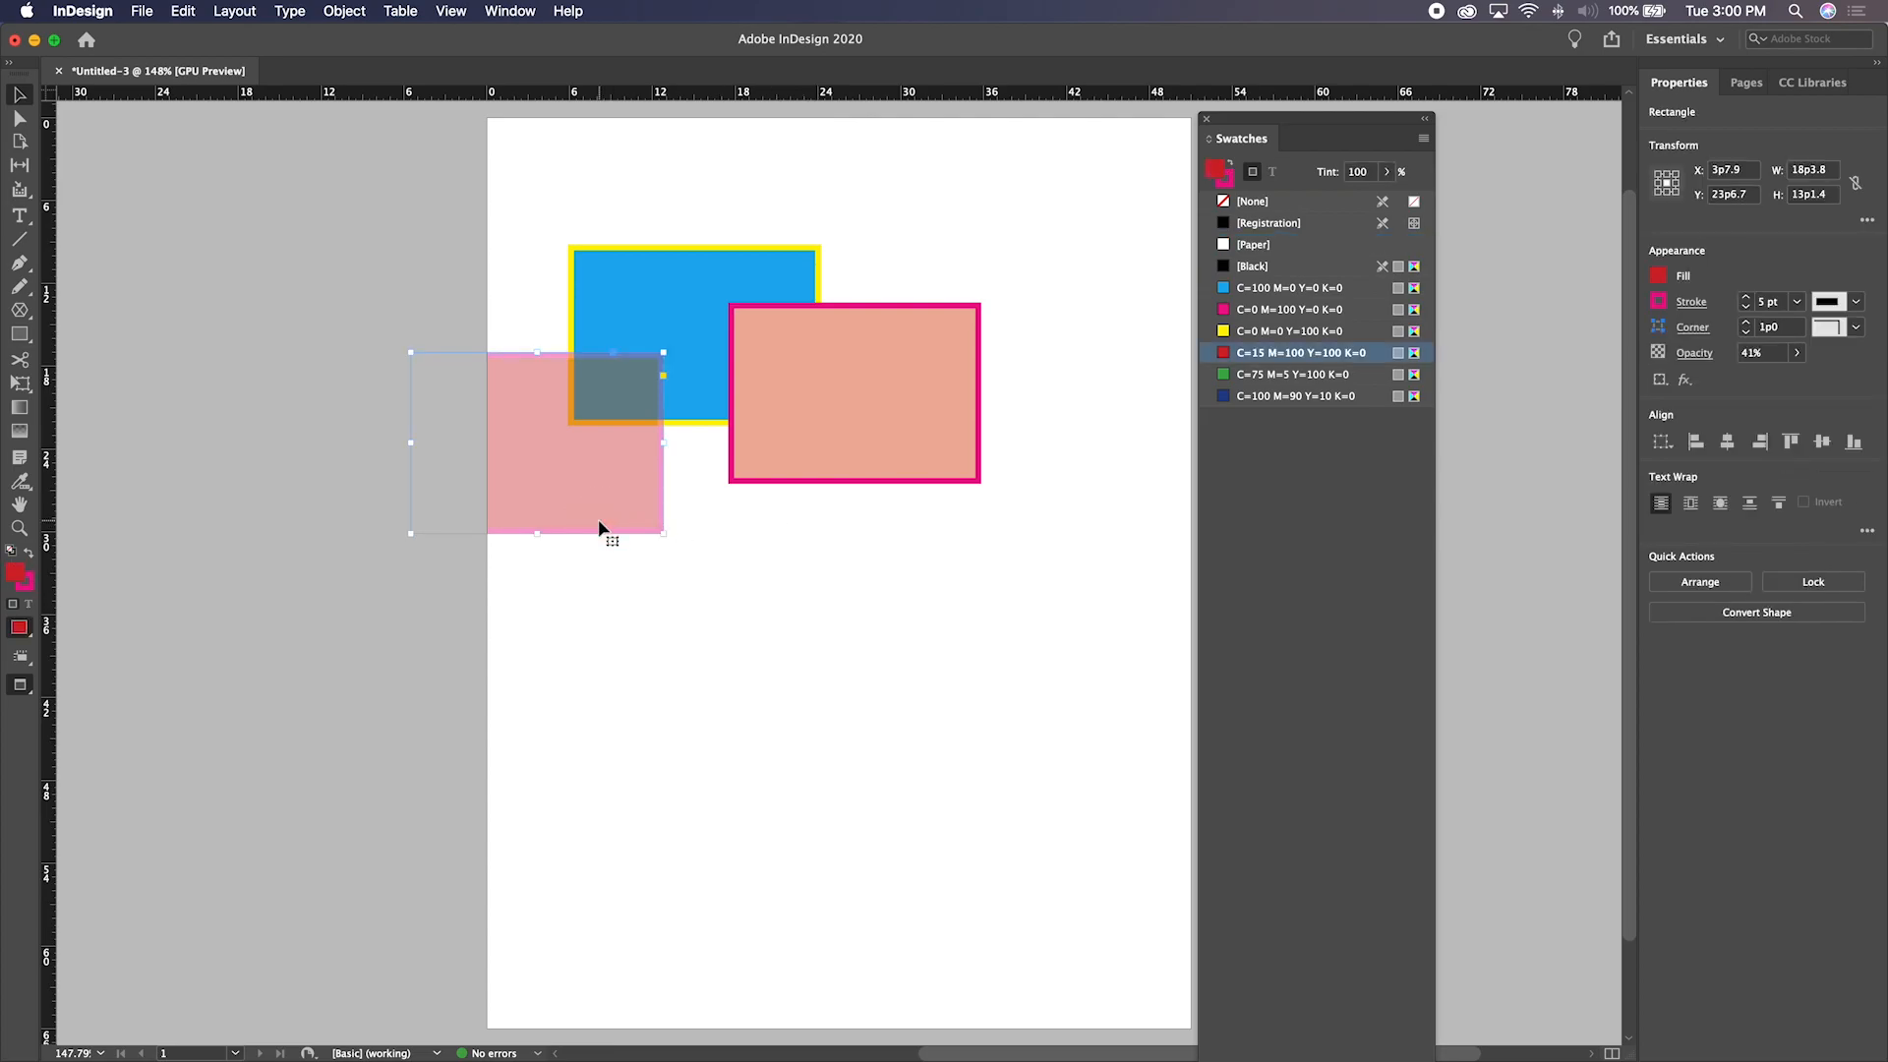
key(w)
drag(562, 456, 765, 554)
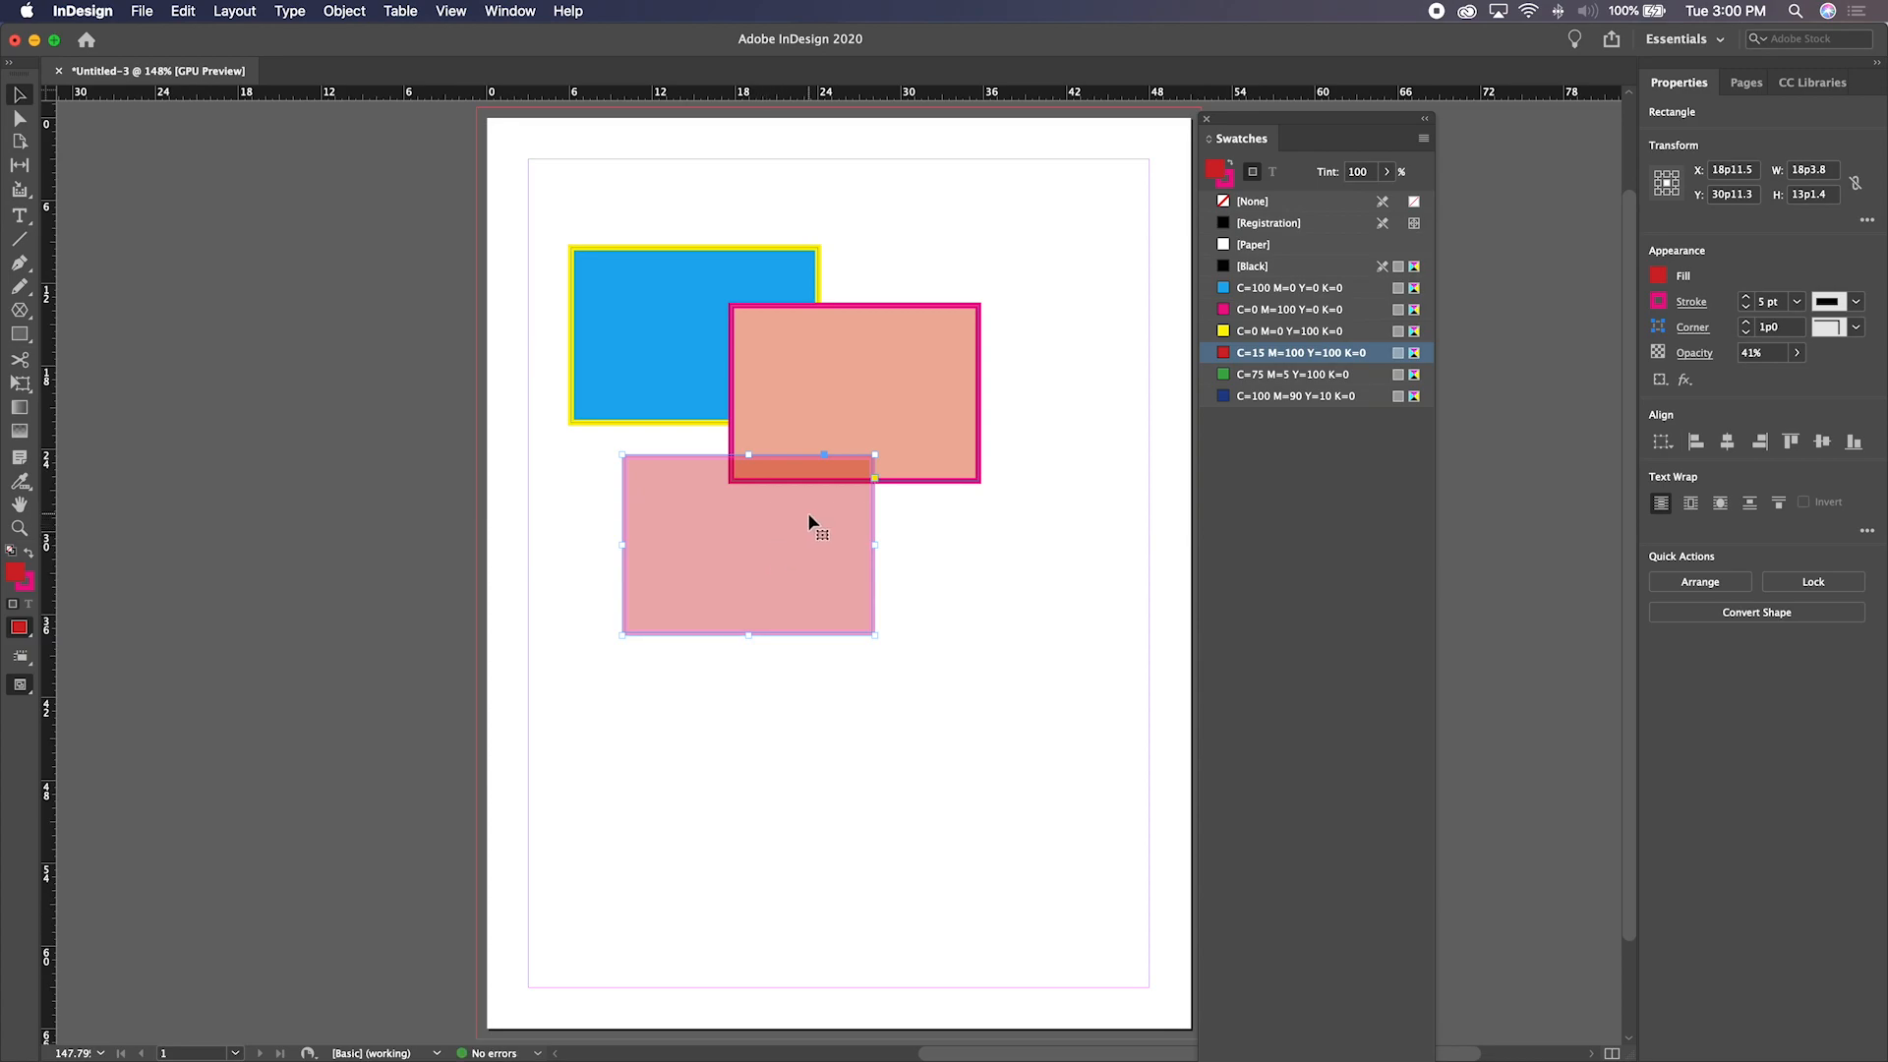
Delete the translucent rectangle, and fill the tinted rectangle with the C=100 M=90 Y=10 K=0 swatch at 100% tint
key(Delete)
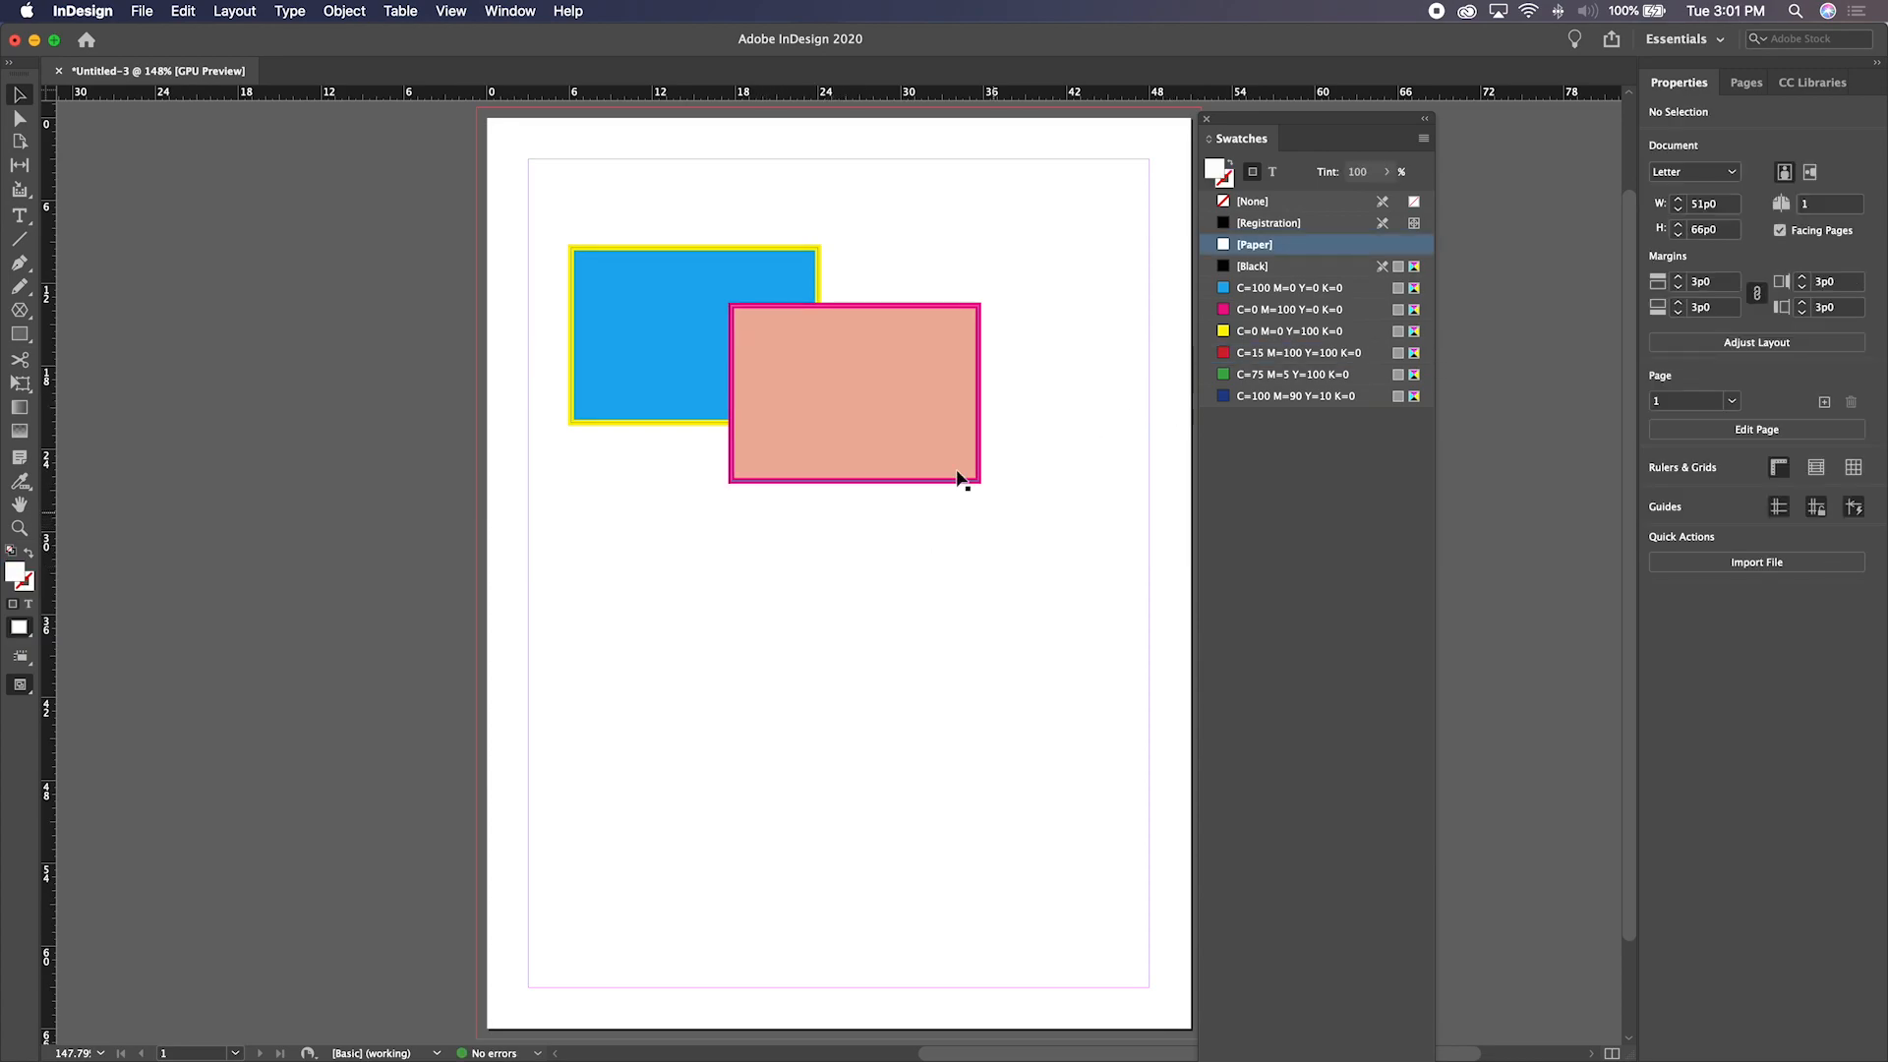
click(894, 445)
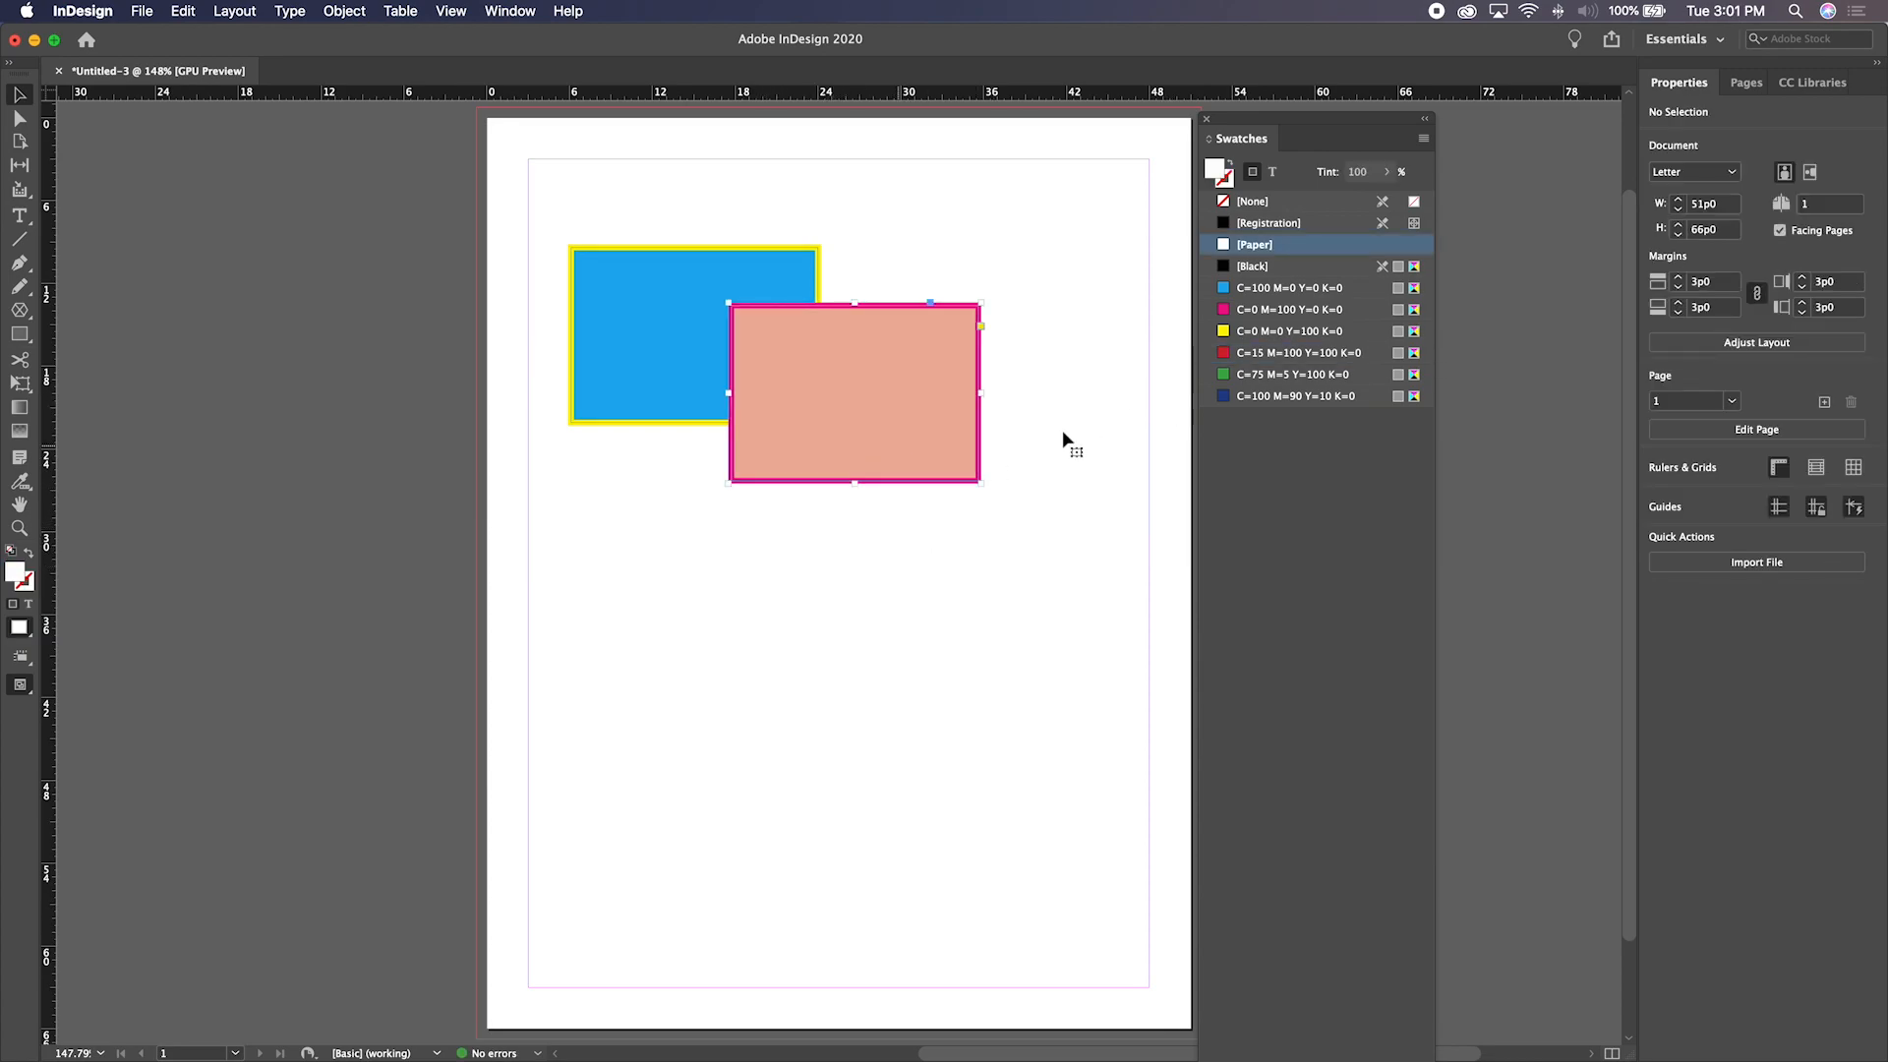
click(1276, 396)
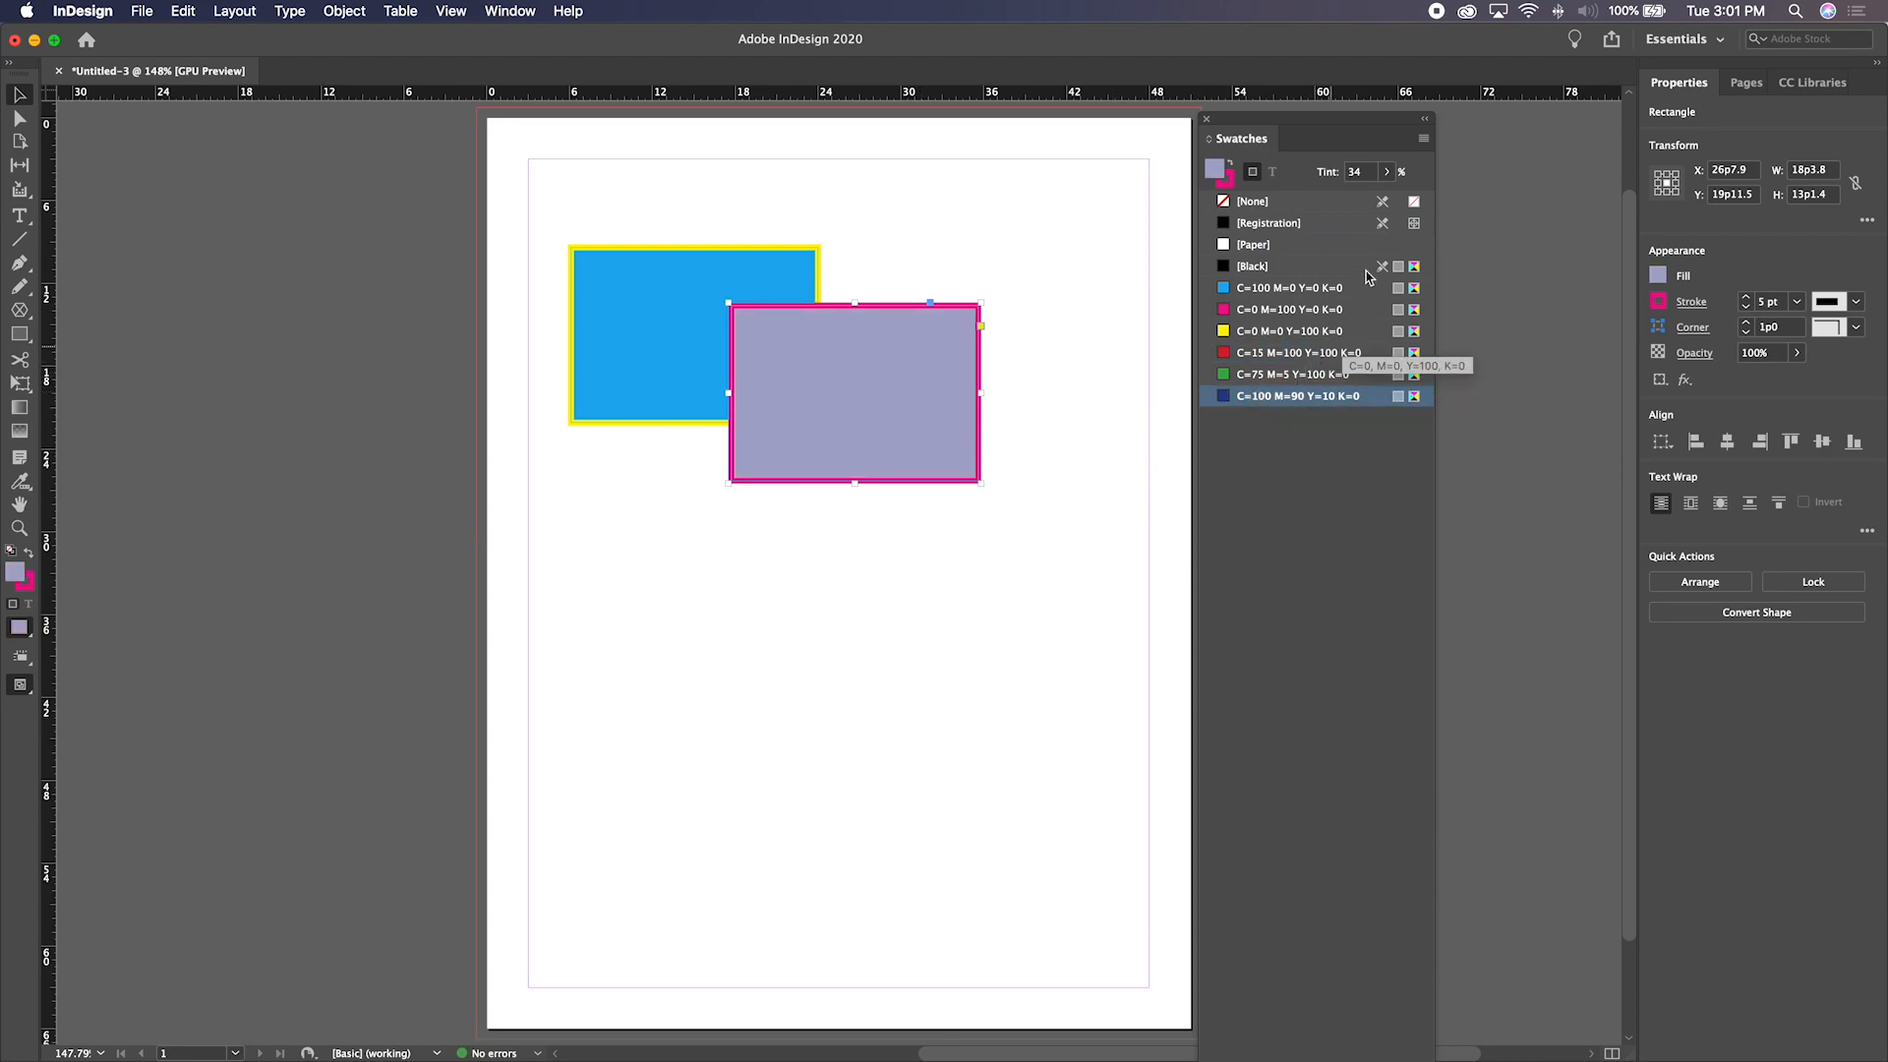
click(1388, 172)
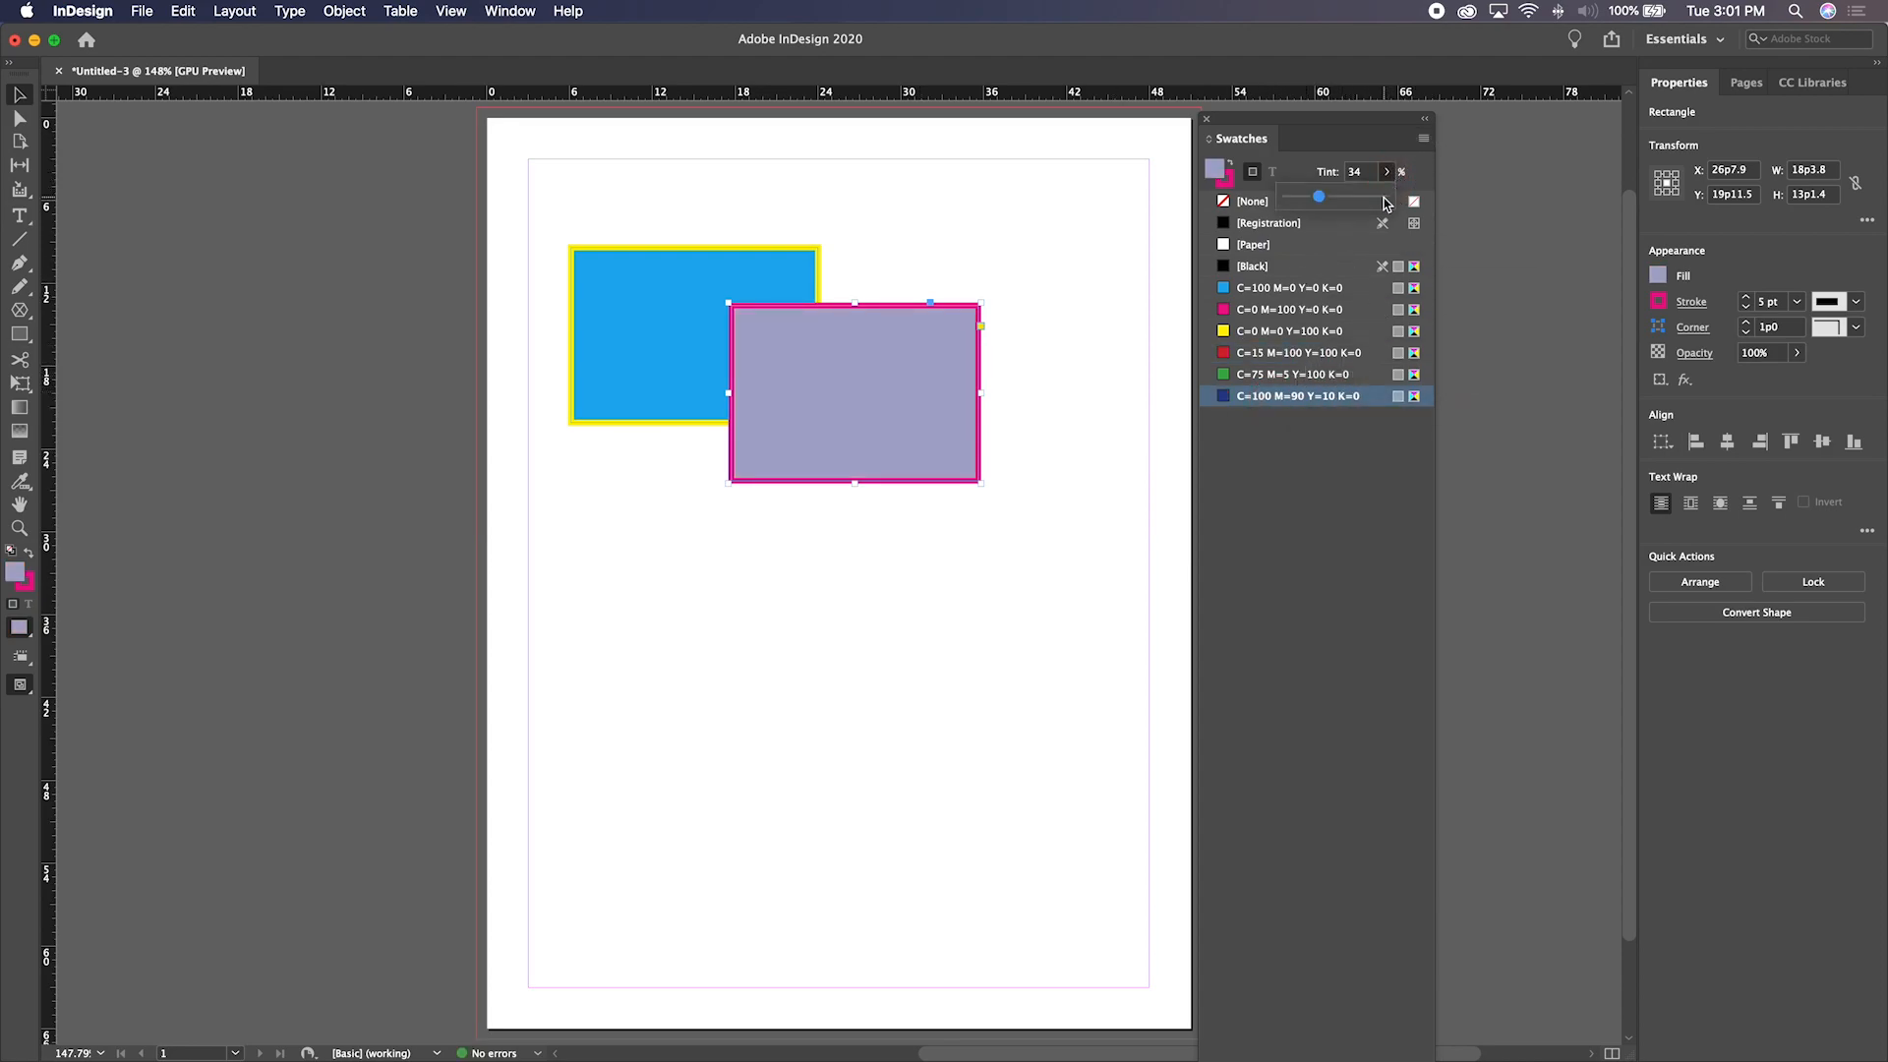
click(1406, 199)
click(1283, 594)
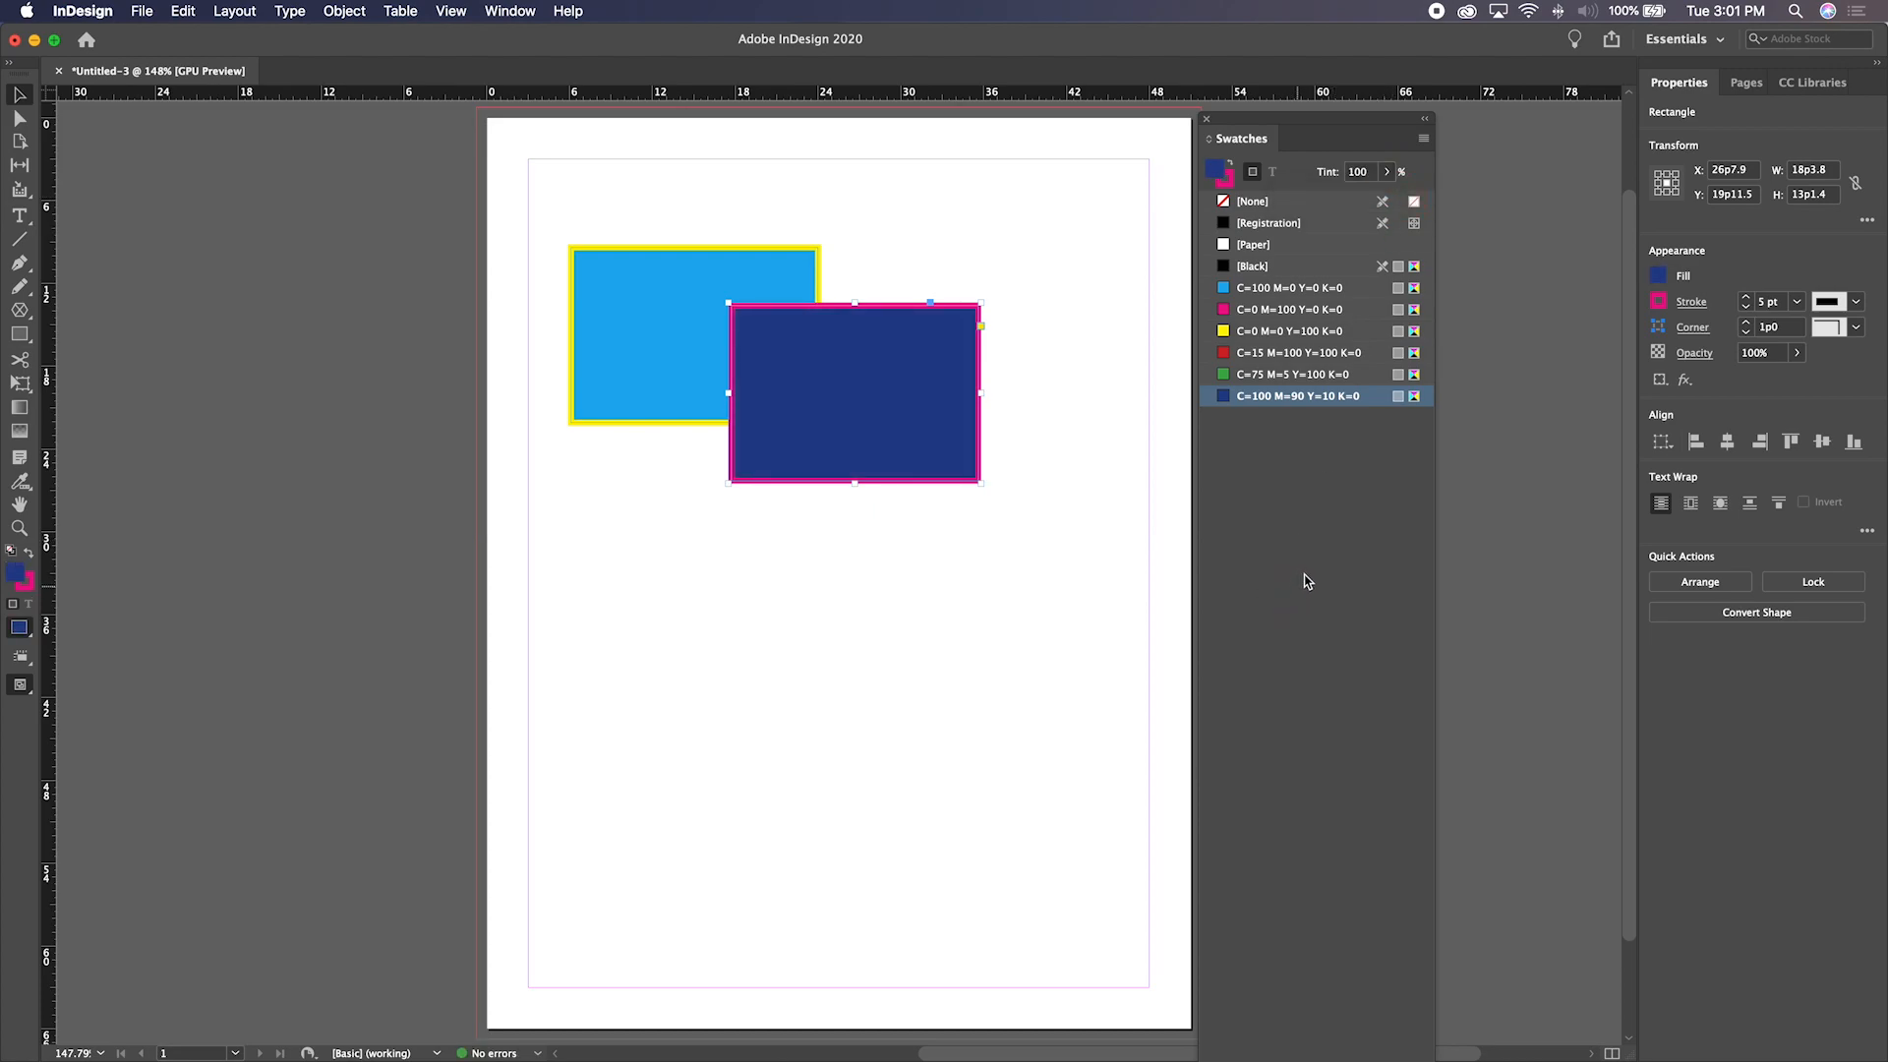
Shorten the Swatches panel and place it beside the page, and create a new swatch from C=100 M=90 Y=10 K=0
drag(1268, 126, 1283, 37)
drag(1333, 1028, 1332, 482)
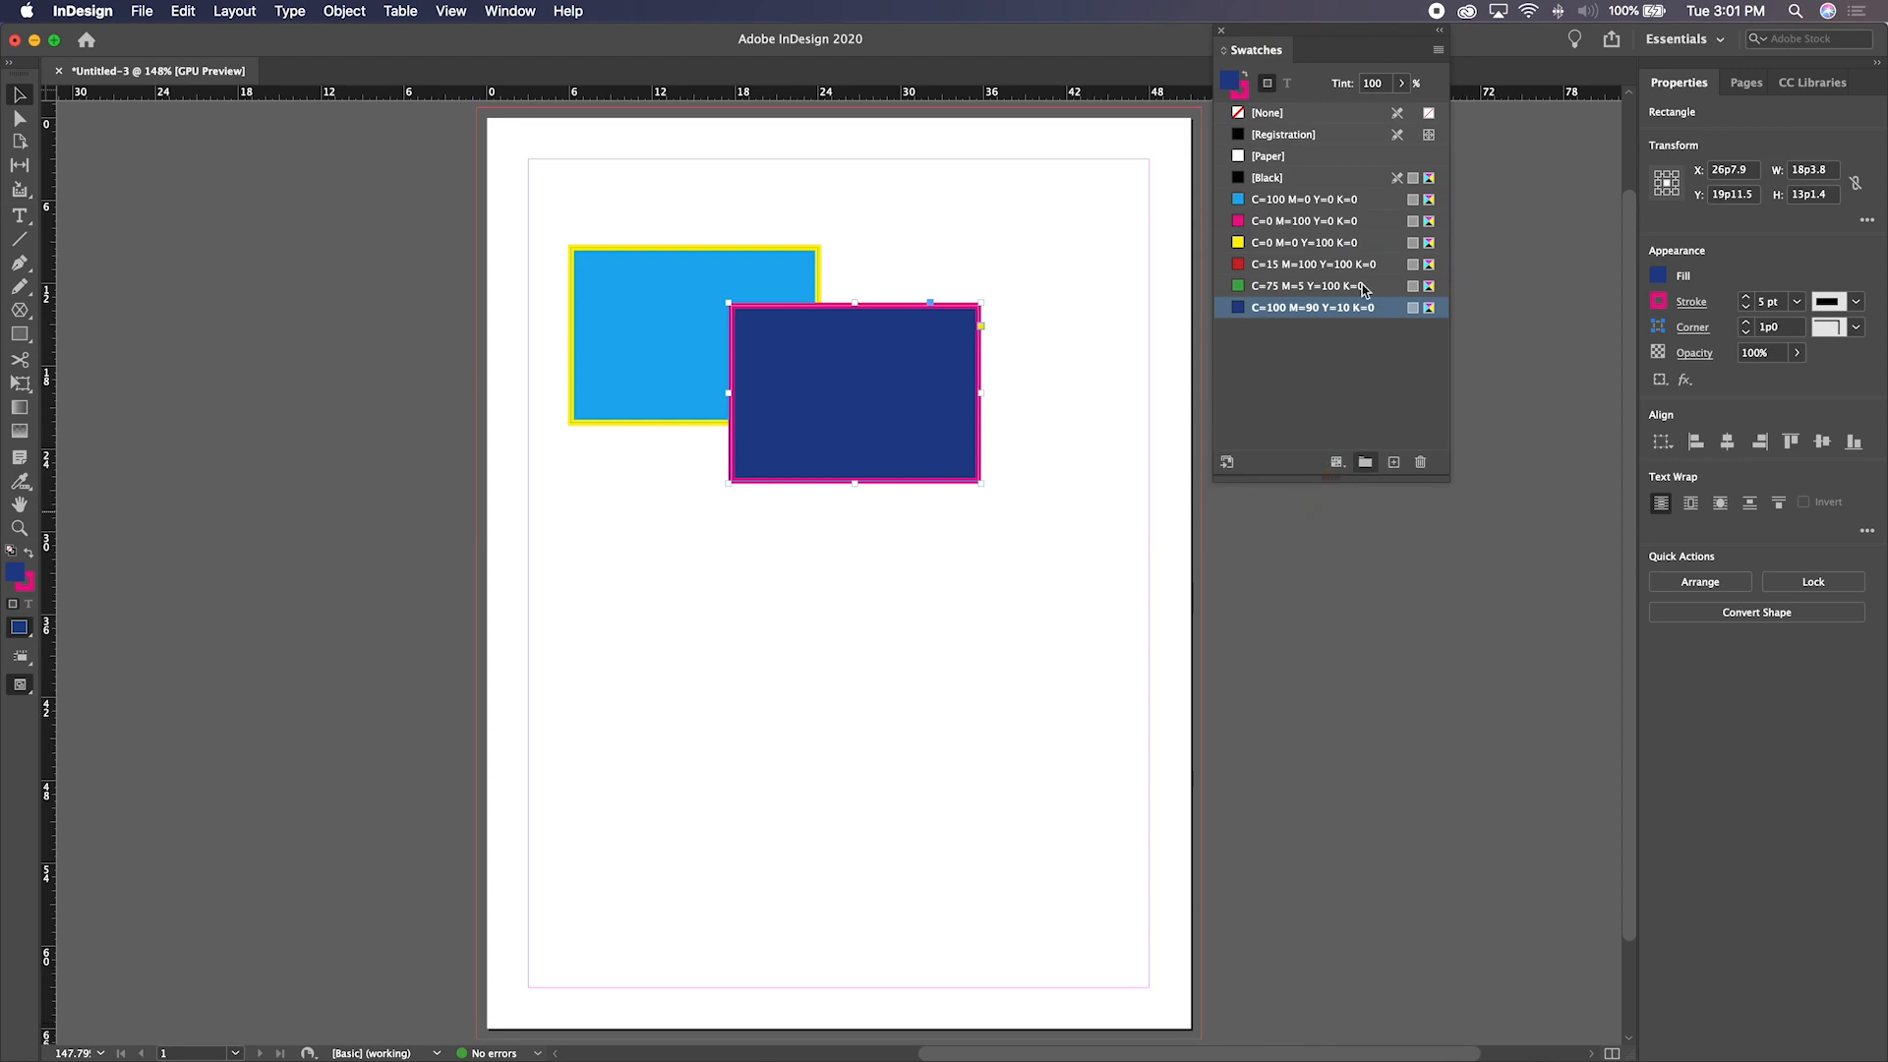
drag(1328, 44, 1402, 223)
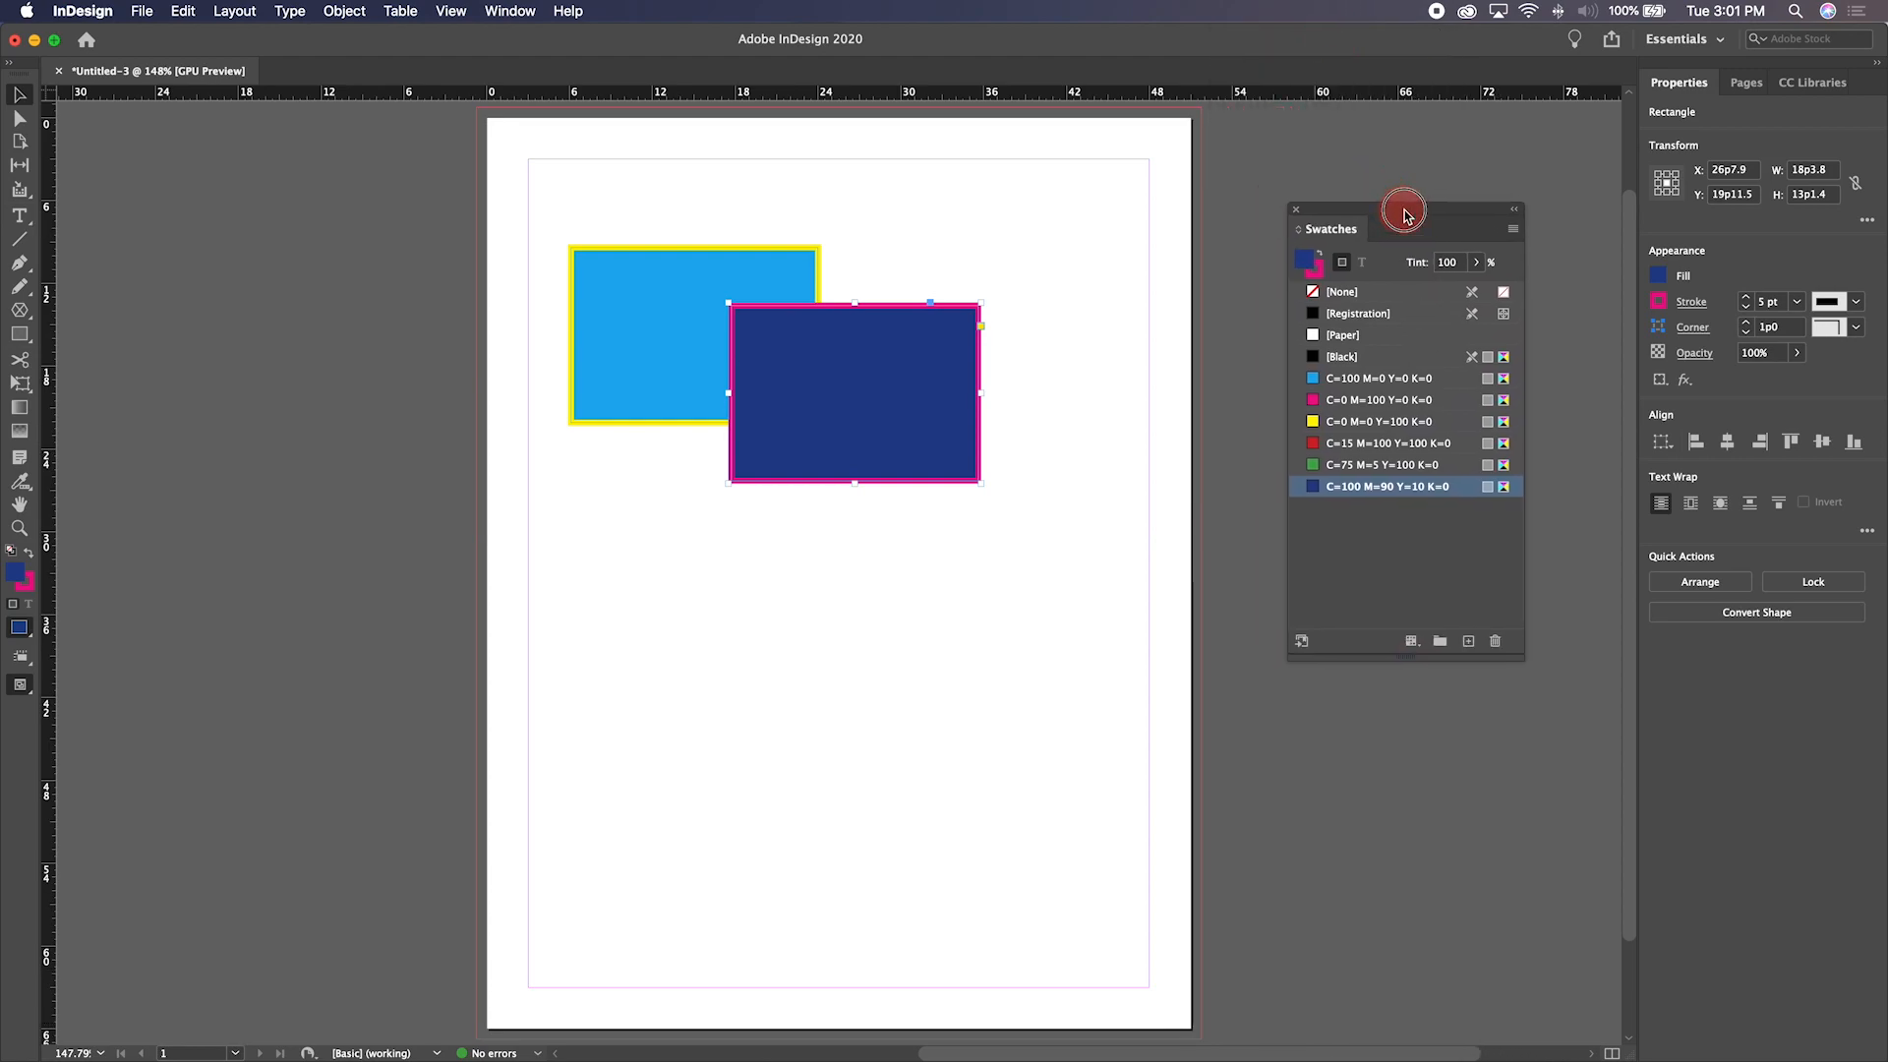
click(1468, 642)
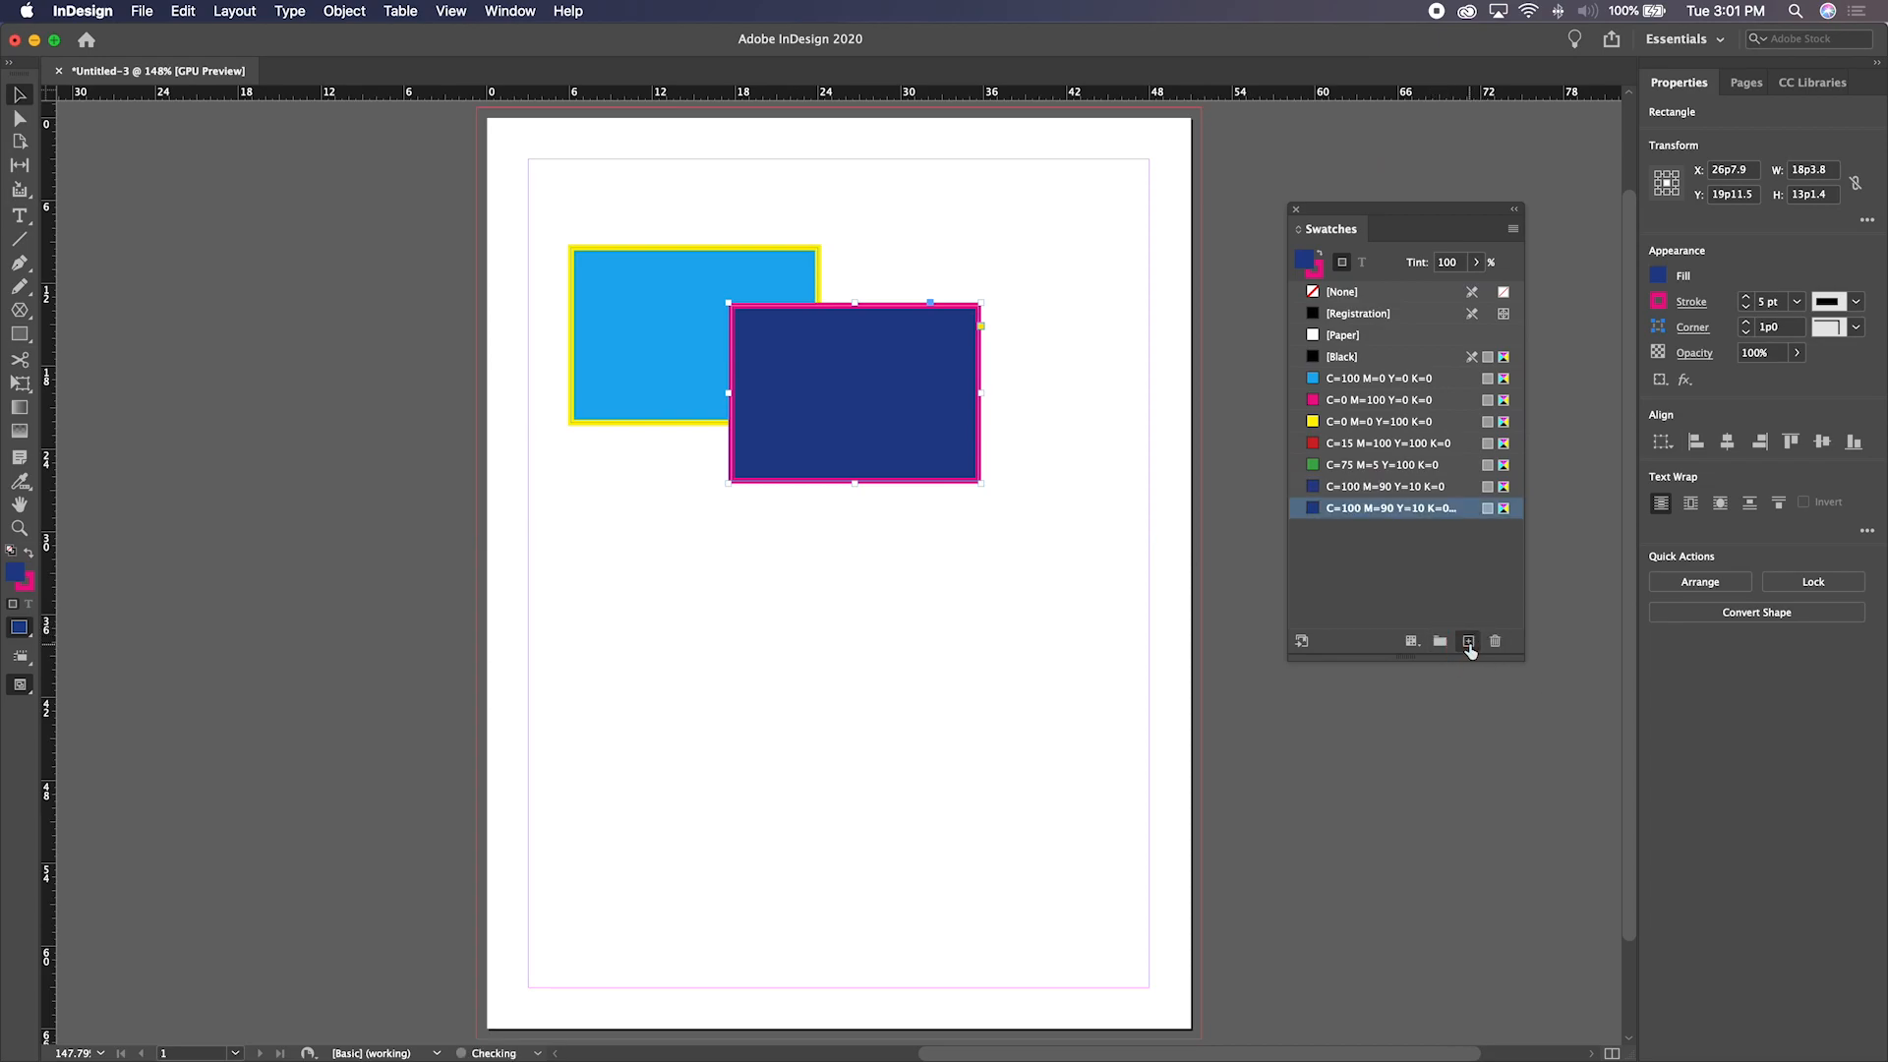
Edit the new swatch to C=0 M=76 Y=100 K=0 with its preview turned on
double_click(1374, 509)
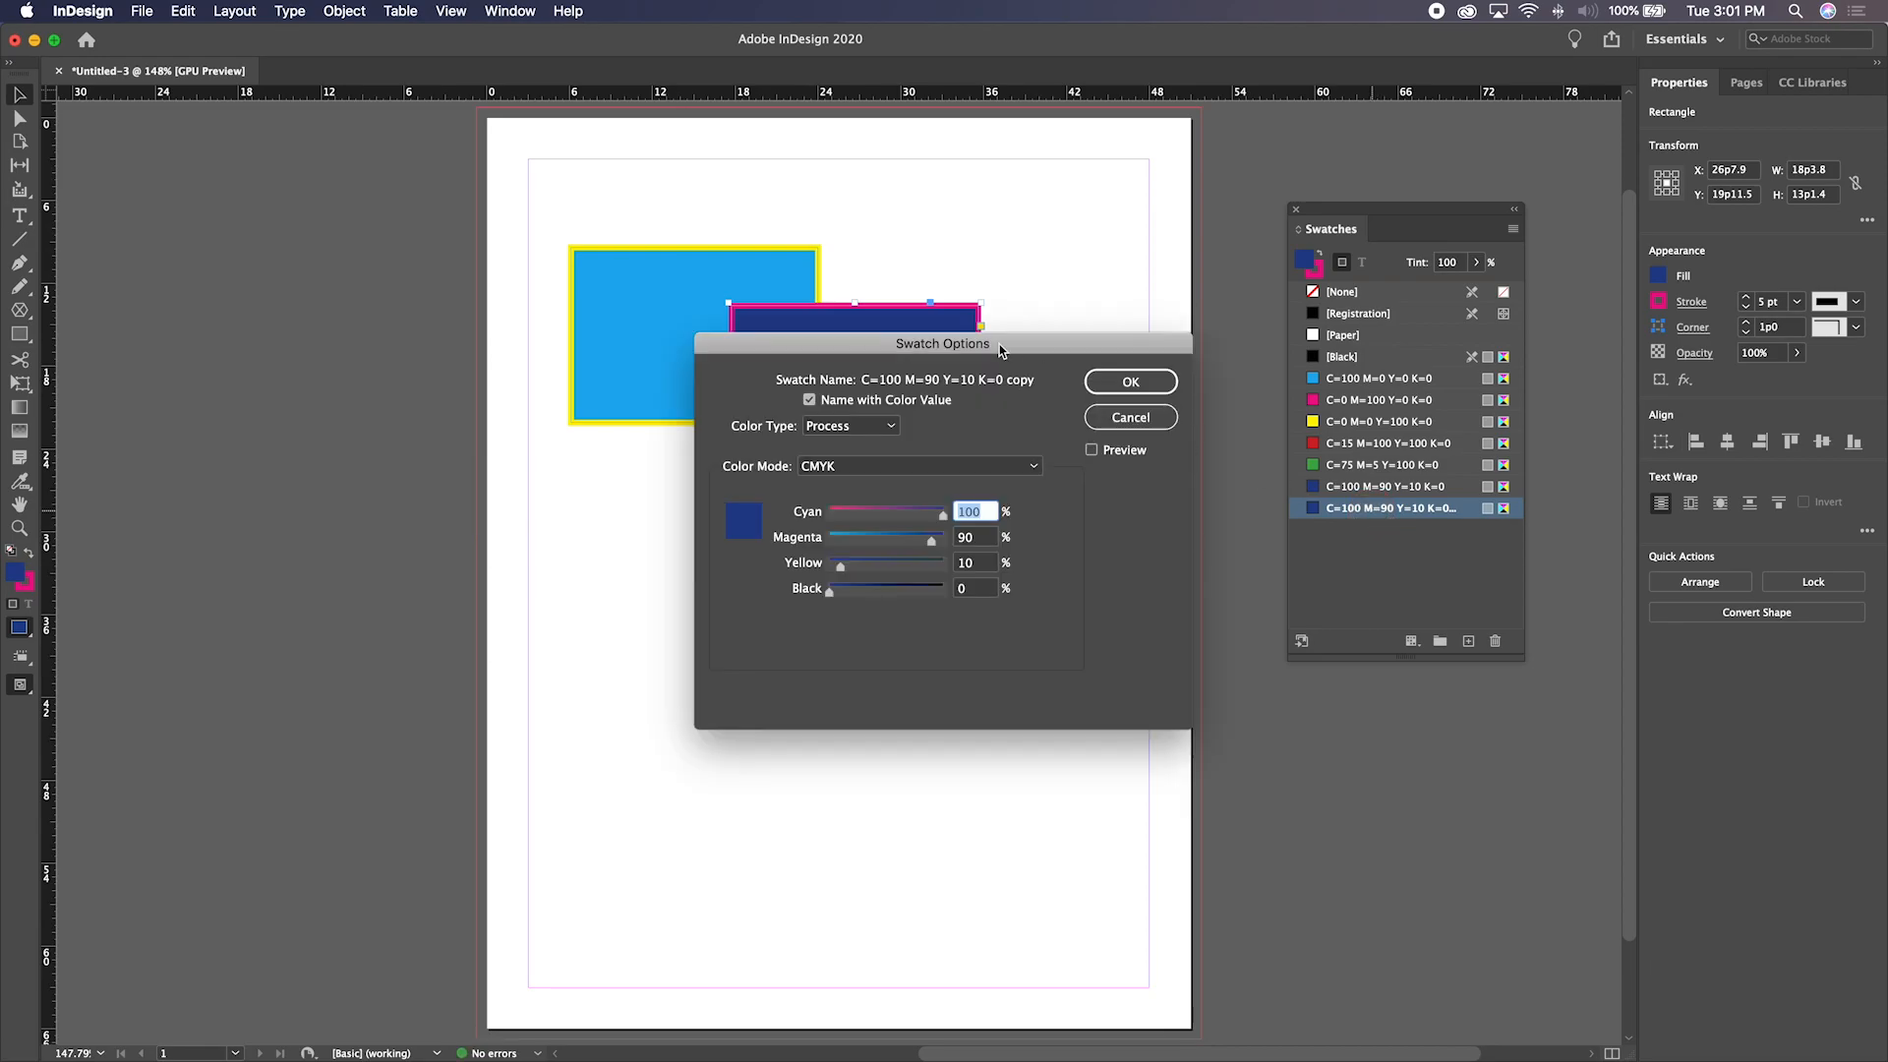
drag(987, 351, 927, 463)
click(1032, 561)
drag(1054, 457, 1050, 537)
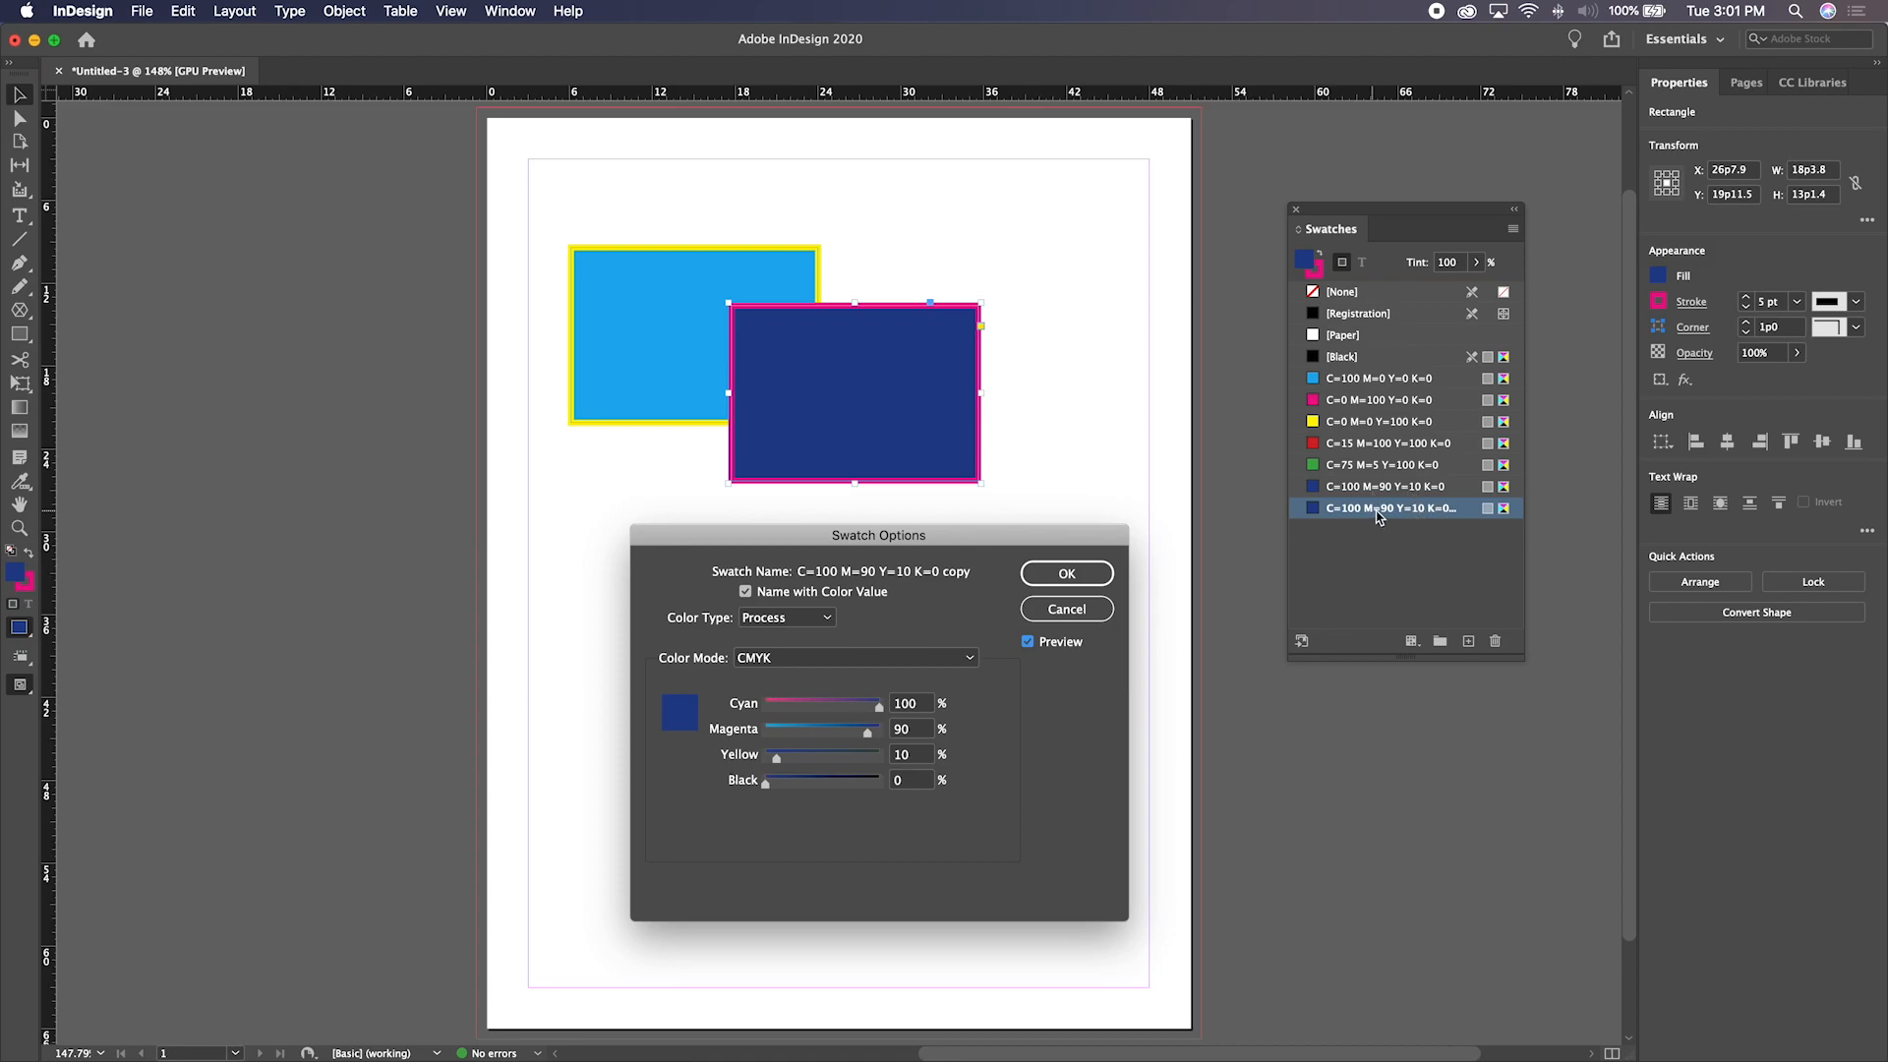
drag(867, 732, 757, 709)
drag(766, 783, 851, 733)
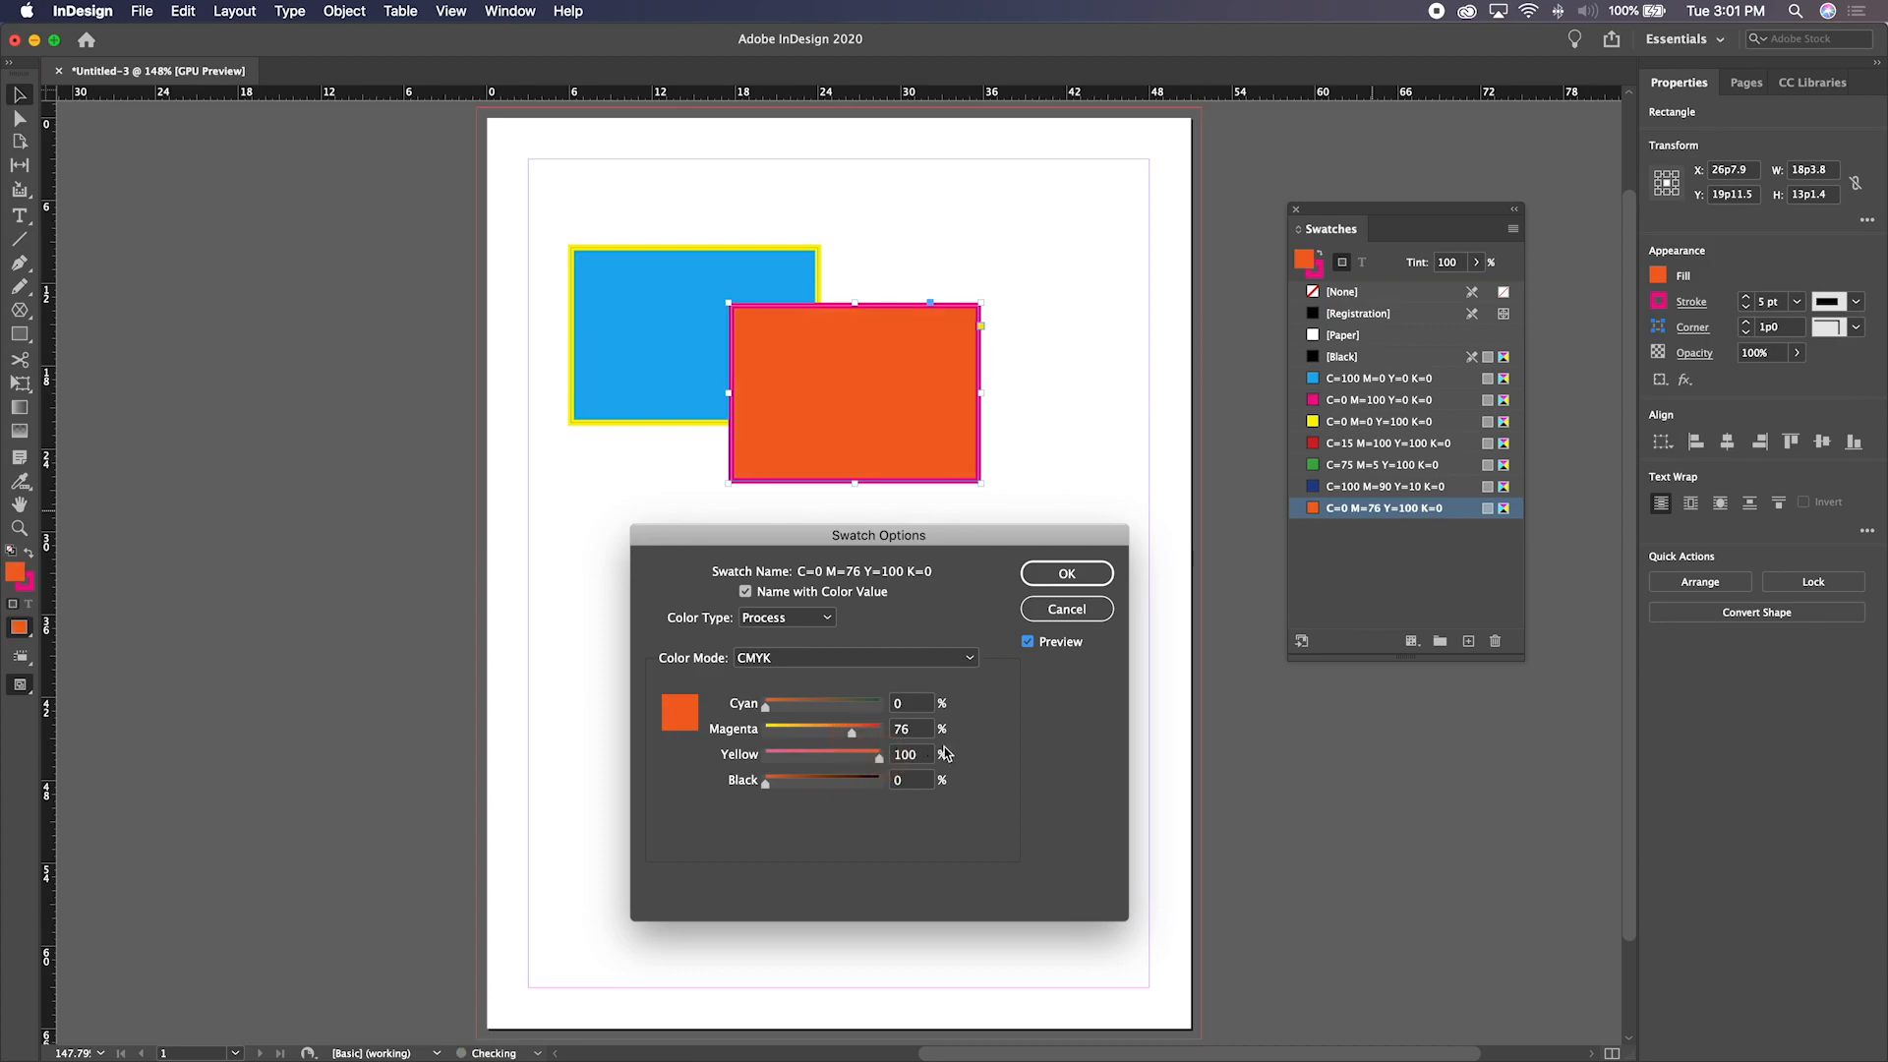
click(1074, 576)
click(1389, 563)
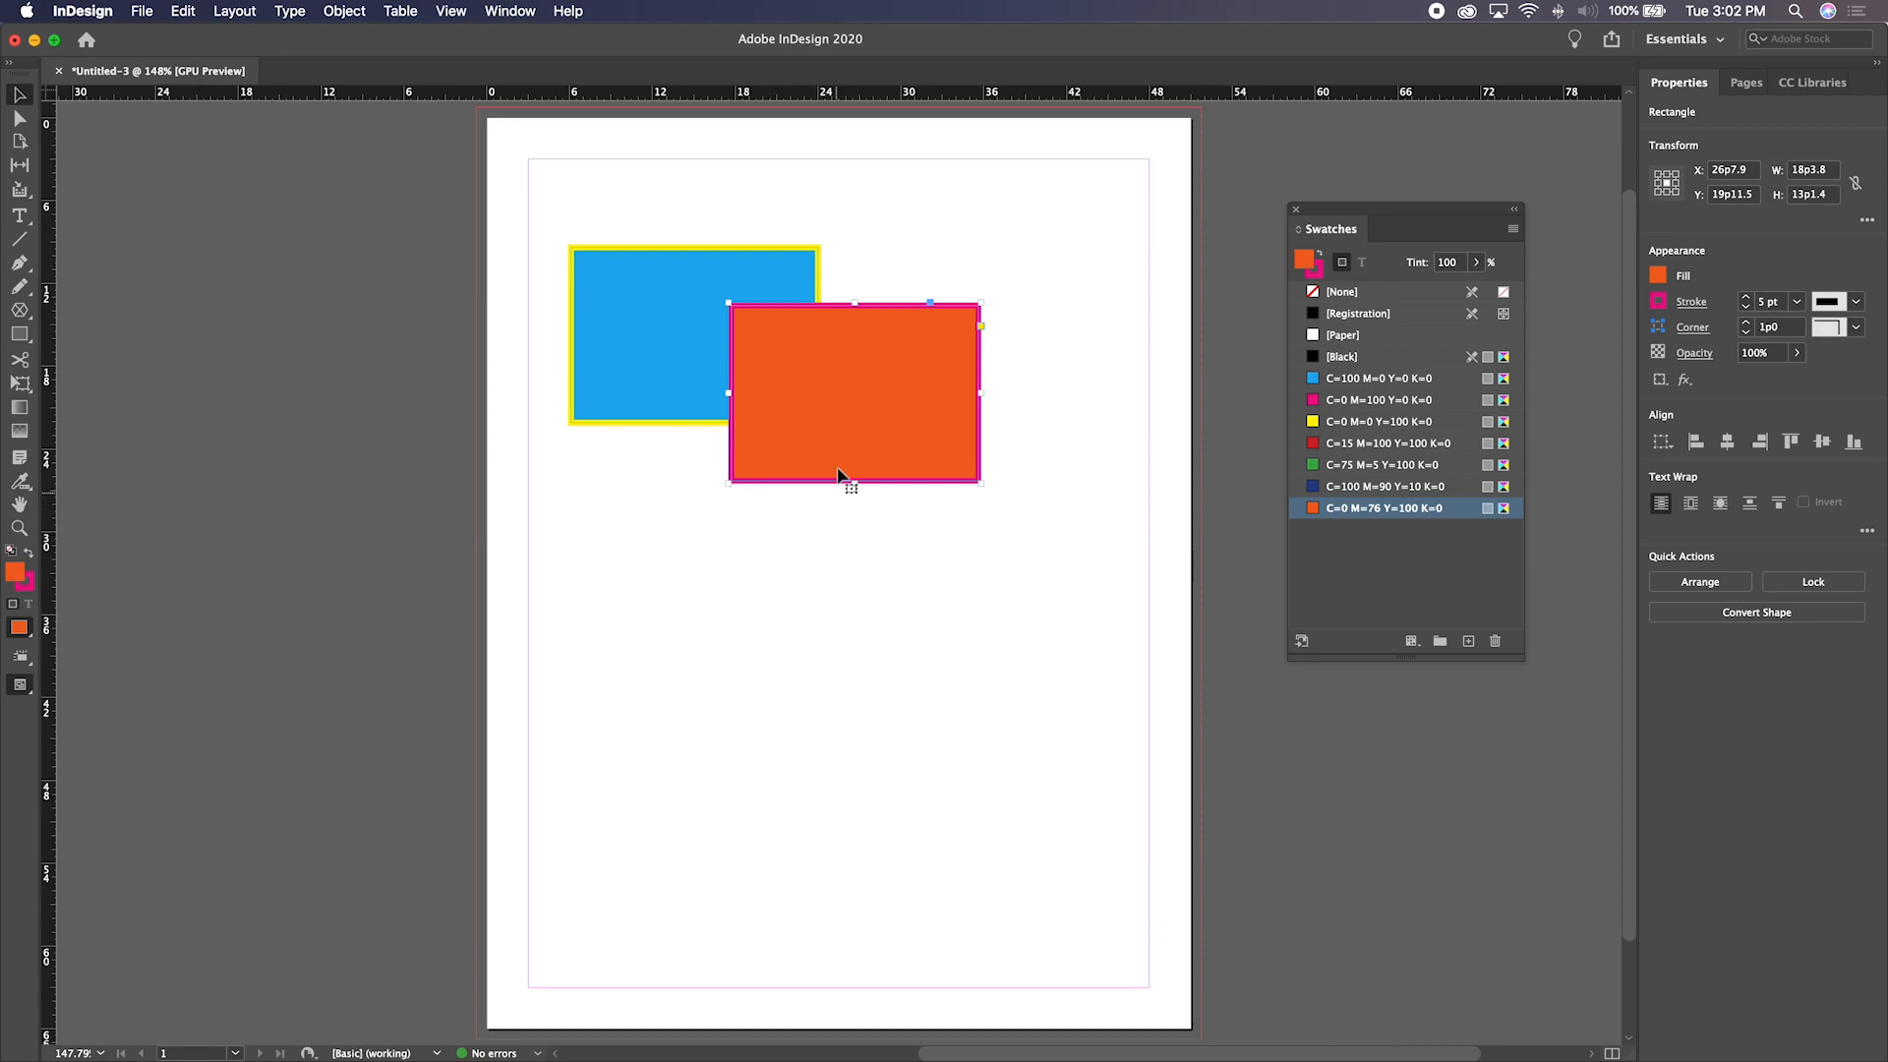
Move the orange rectangle up to the top margin and draw two ellipses below, about 11p5 × 12p7 and 13p7 × 11p11, filled with the orange swatch
drag(841, 423, 865, 262)
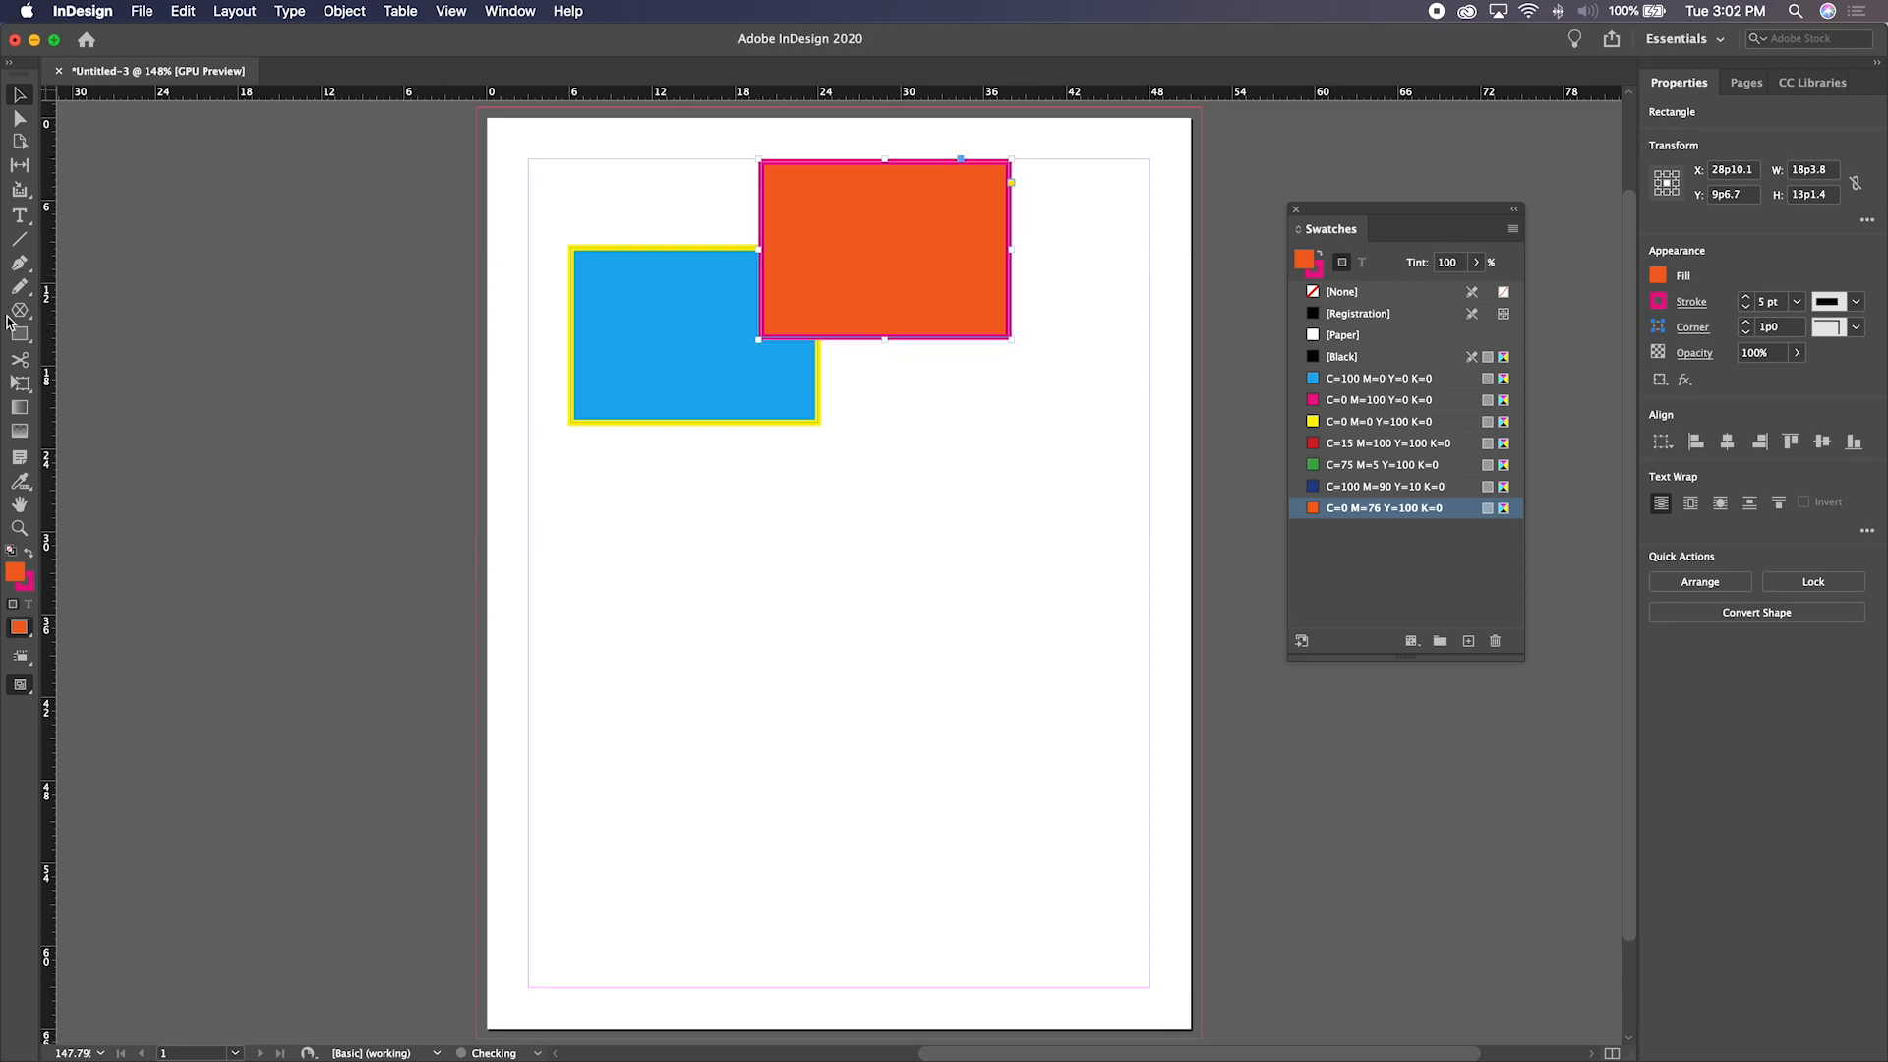
drag(18, 334, 51, 379)
drag(557, 550, 714, 723)
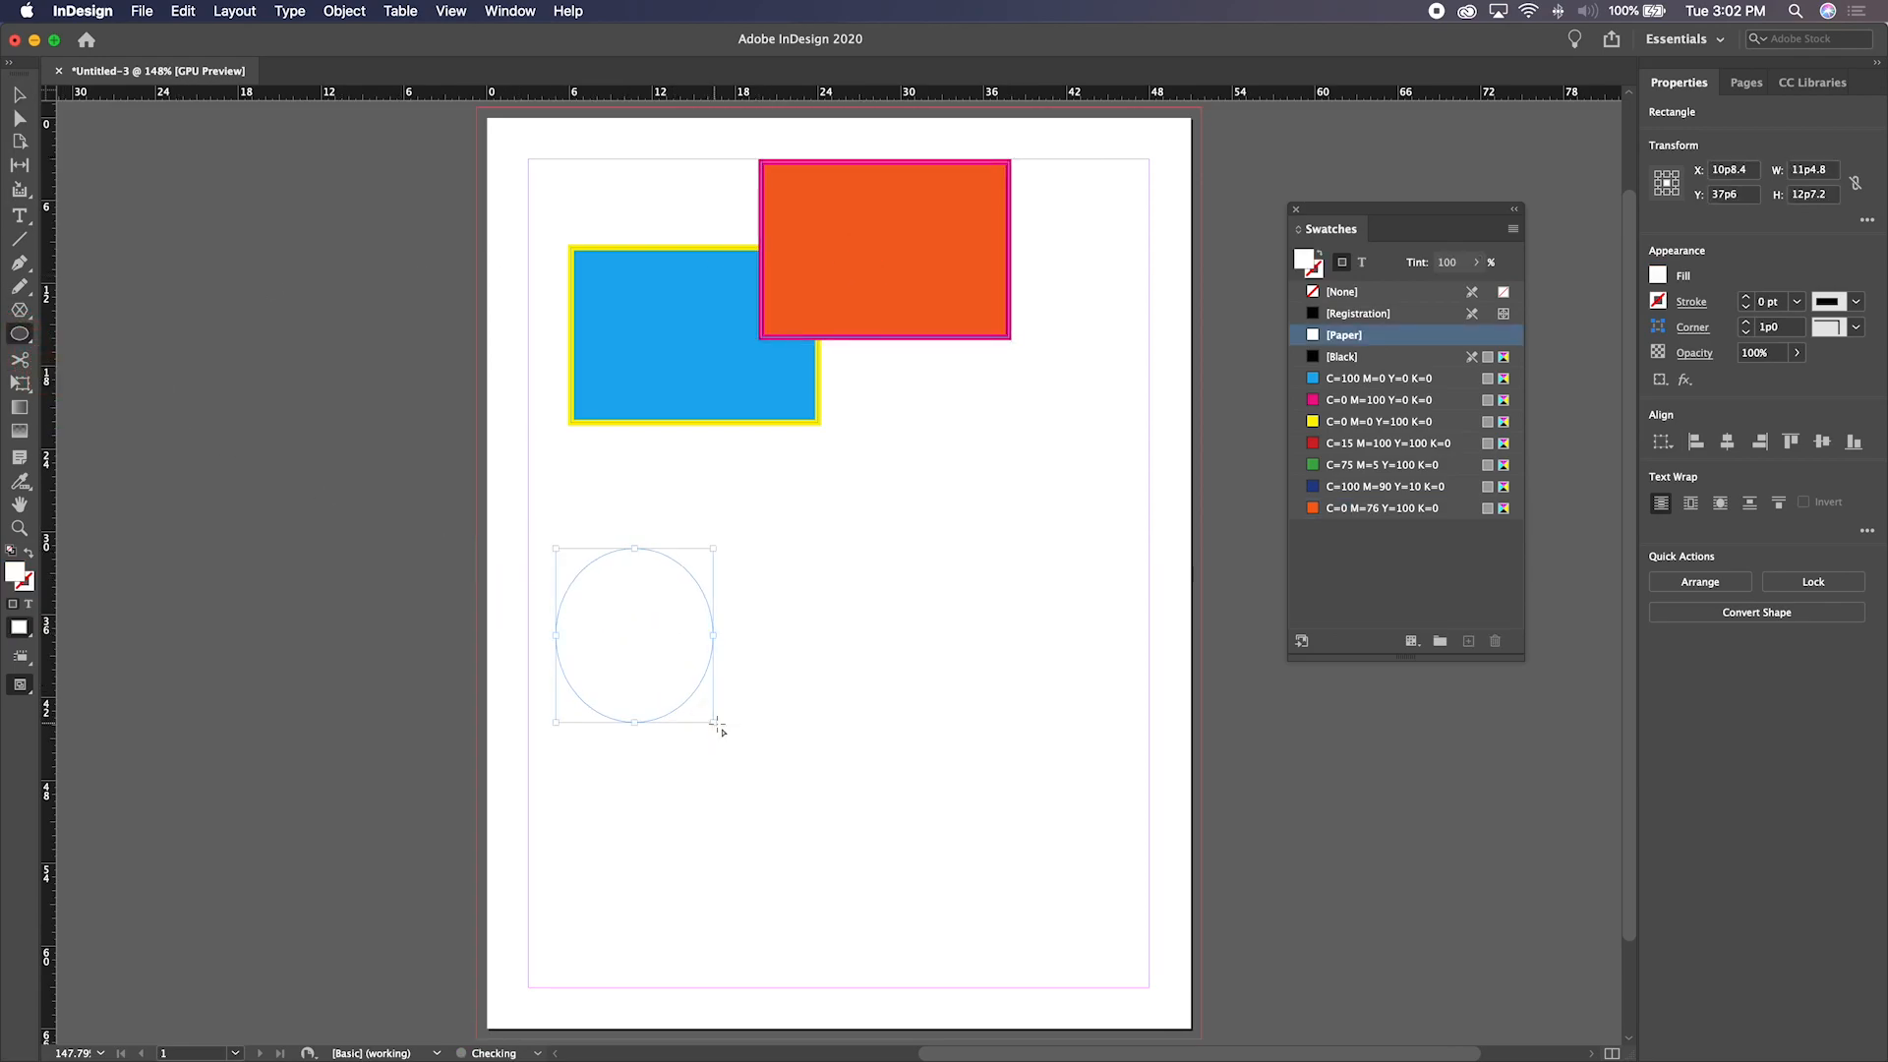
click(1365, 509)
drag(762, 610, 950, 773)
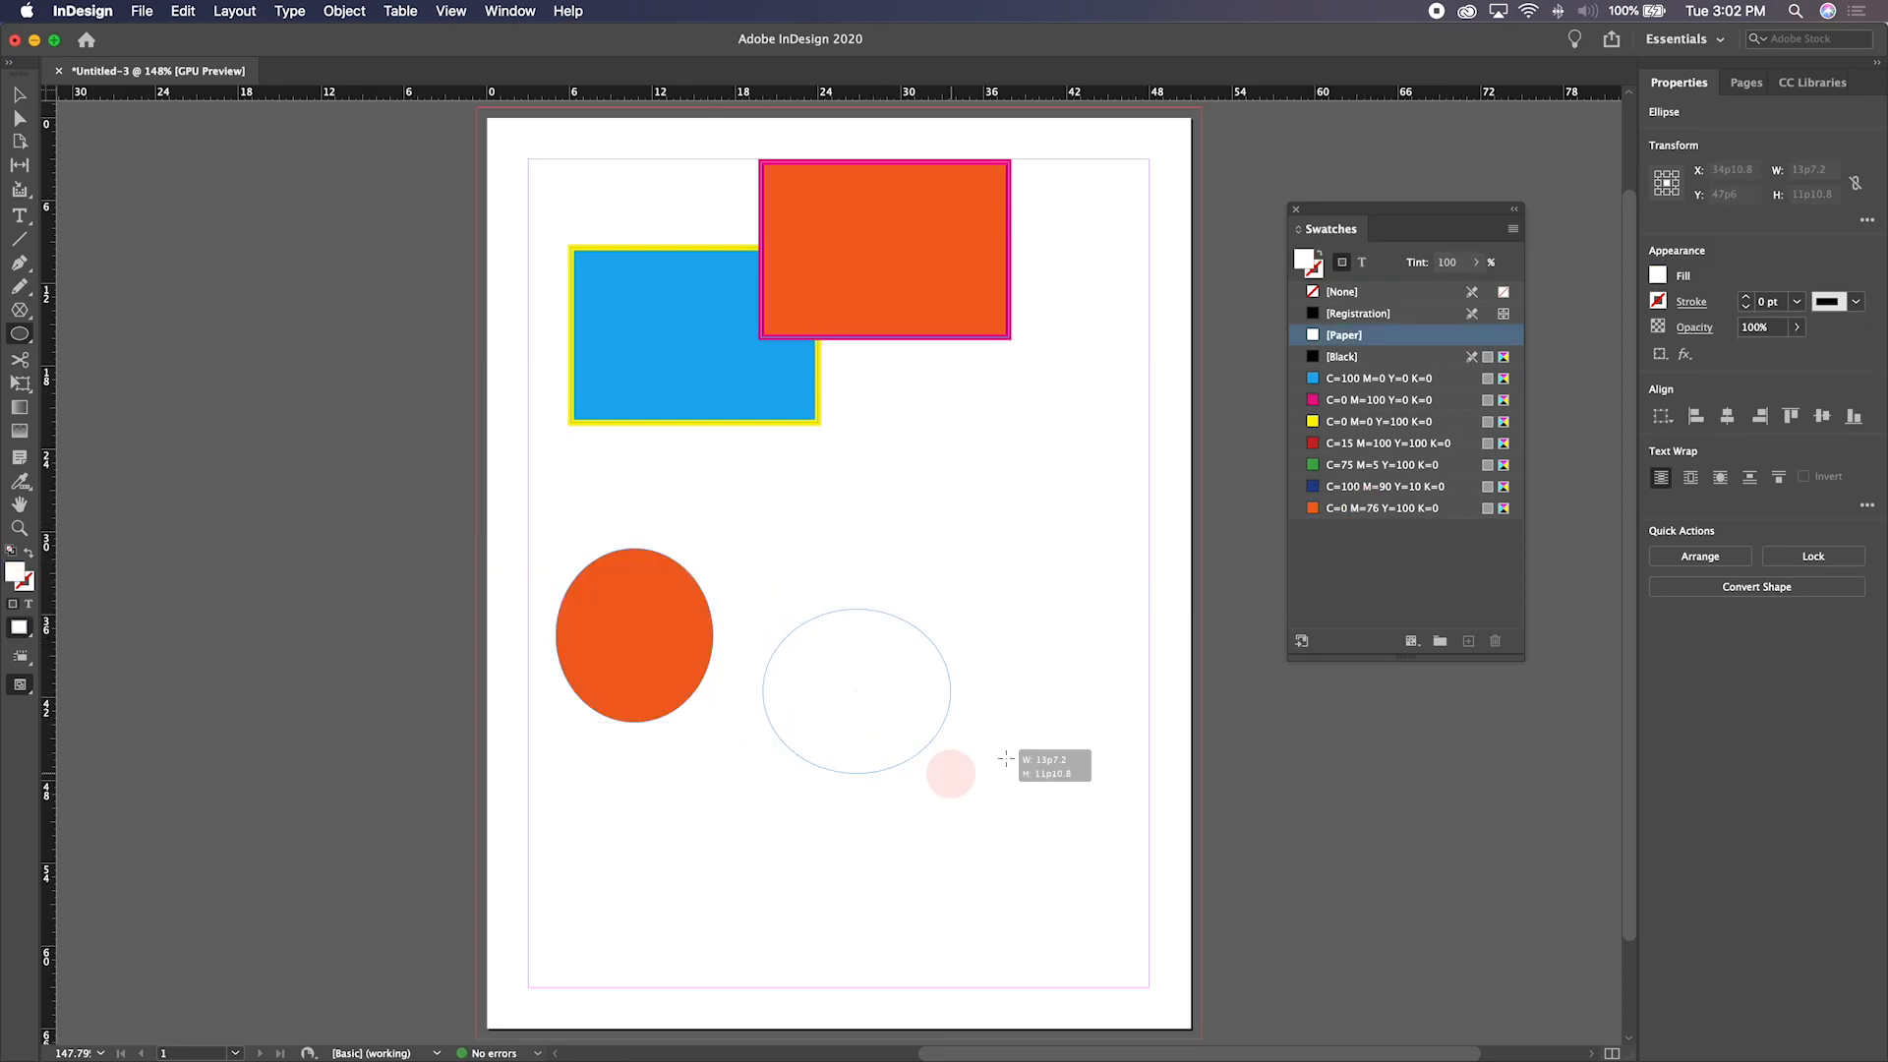
click(1364, 507)
Draw a text frame about 38p0 × 14p1 below the ellipses and fill it with placeholder text
click(20, 213)
drag(553, 775, 1079, 971)
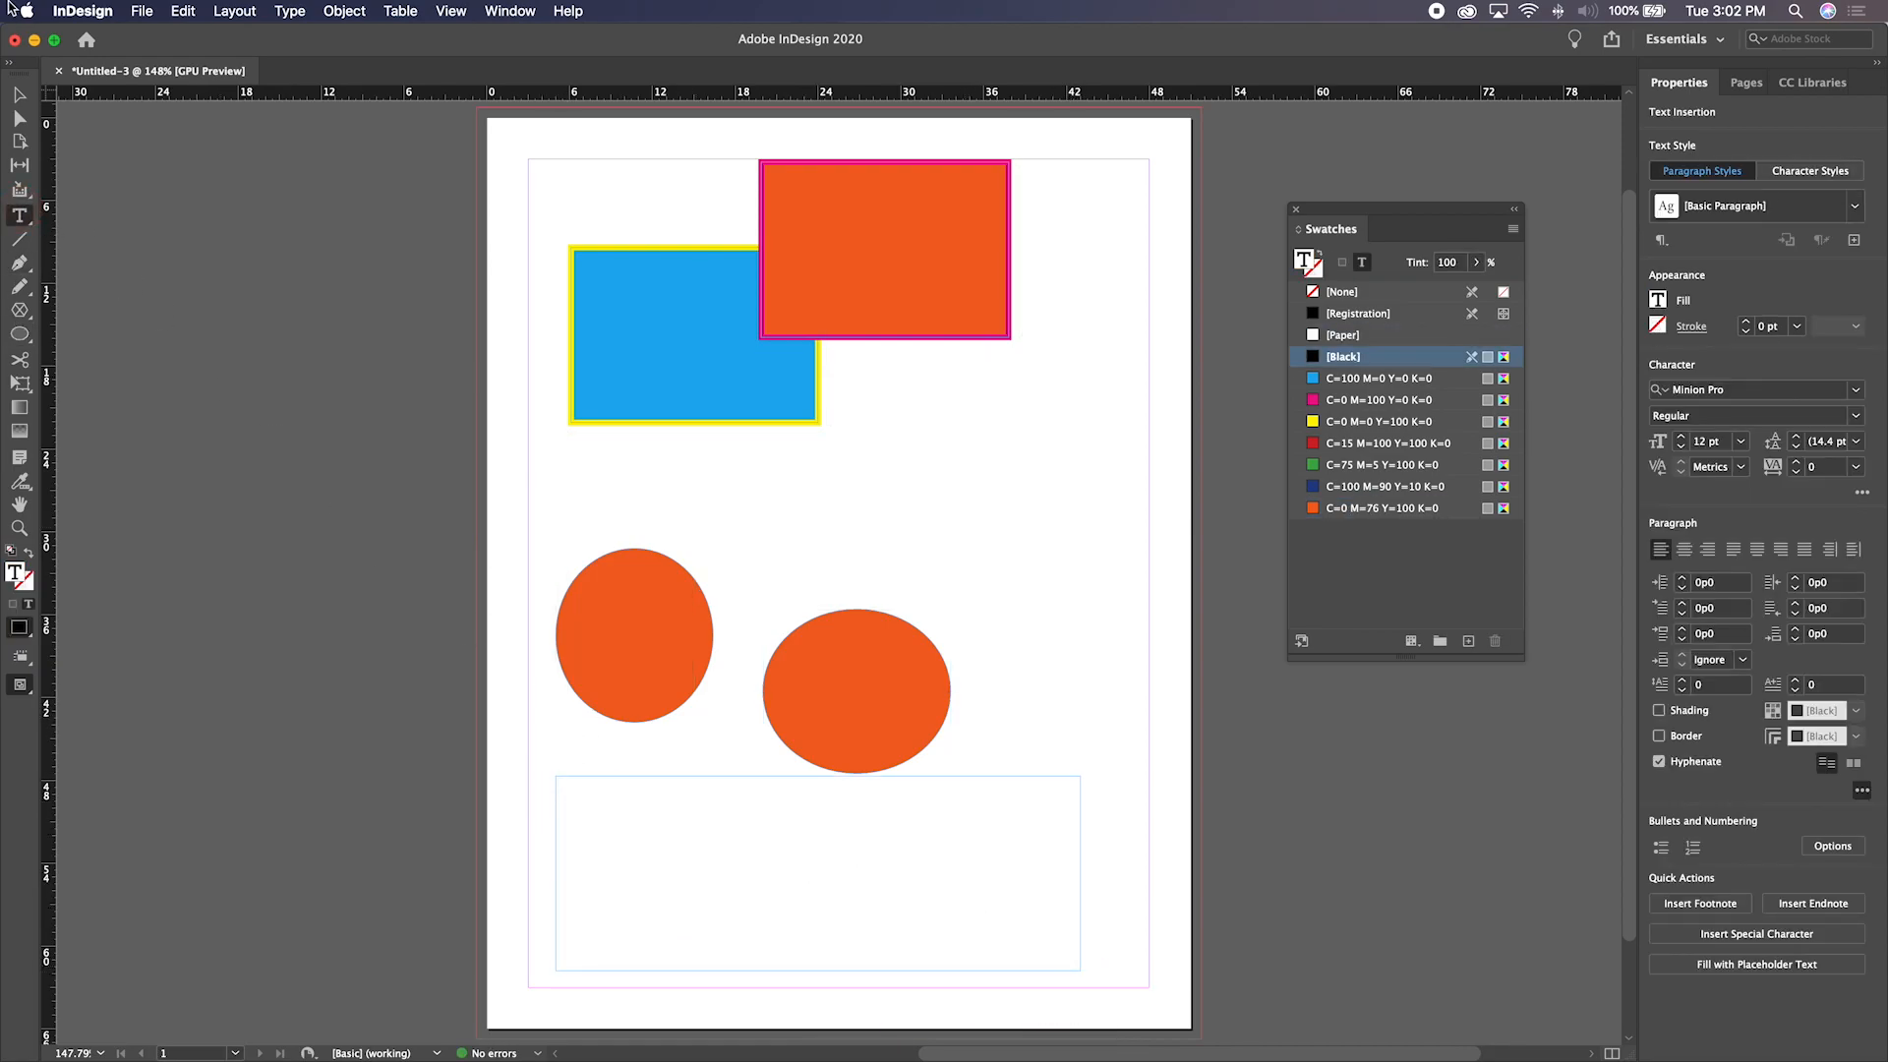
click(289, 11)
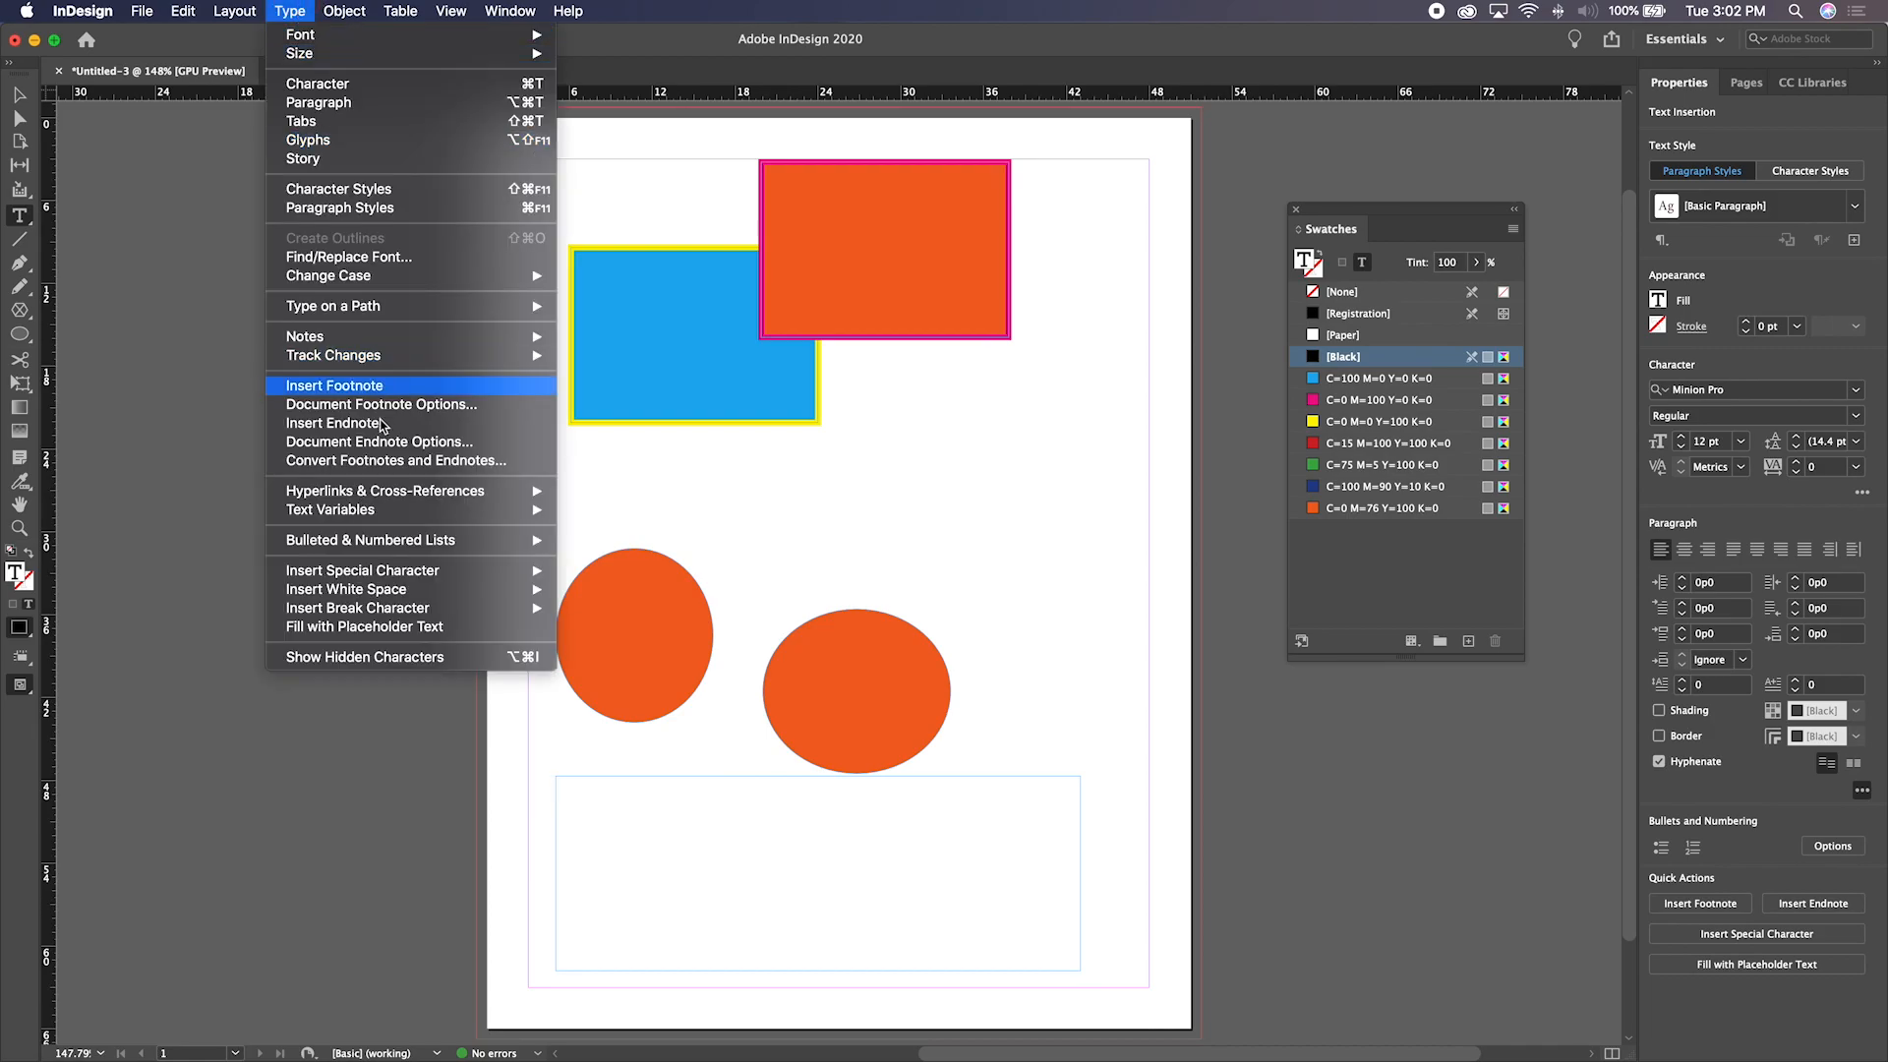
click(363, 628)
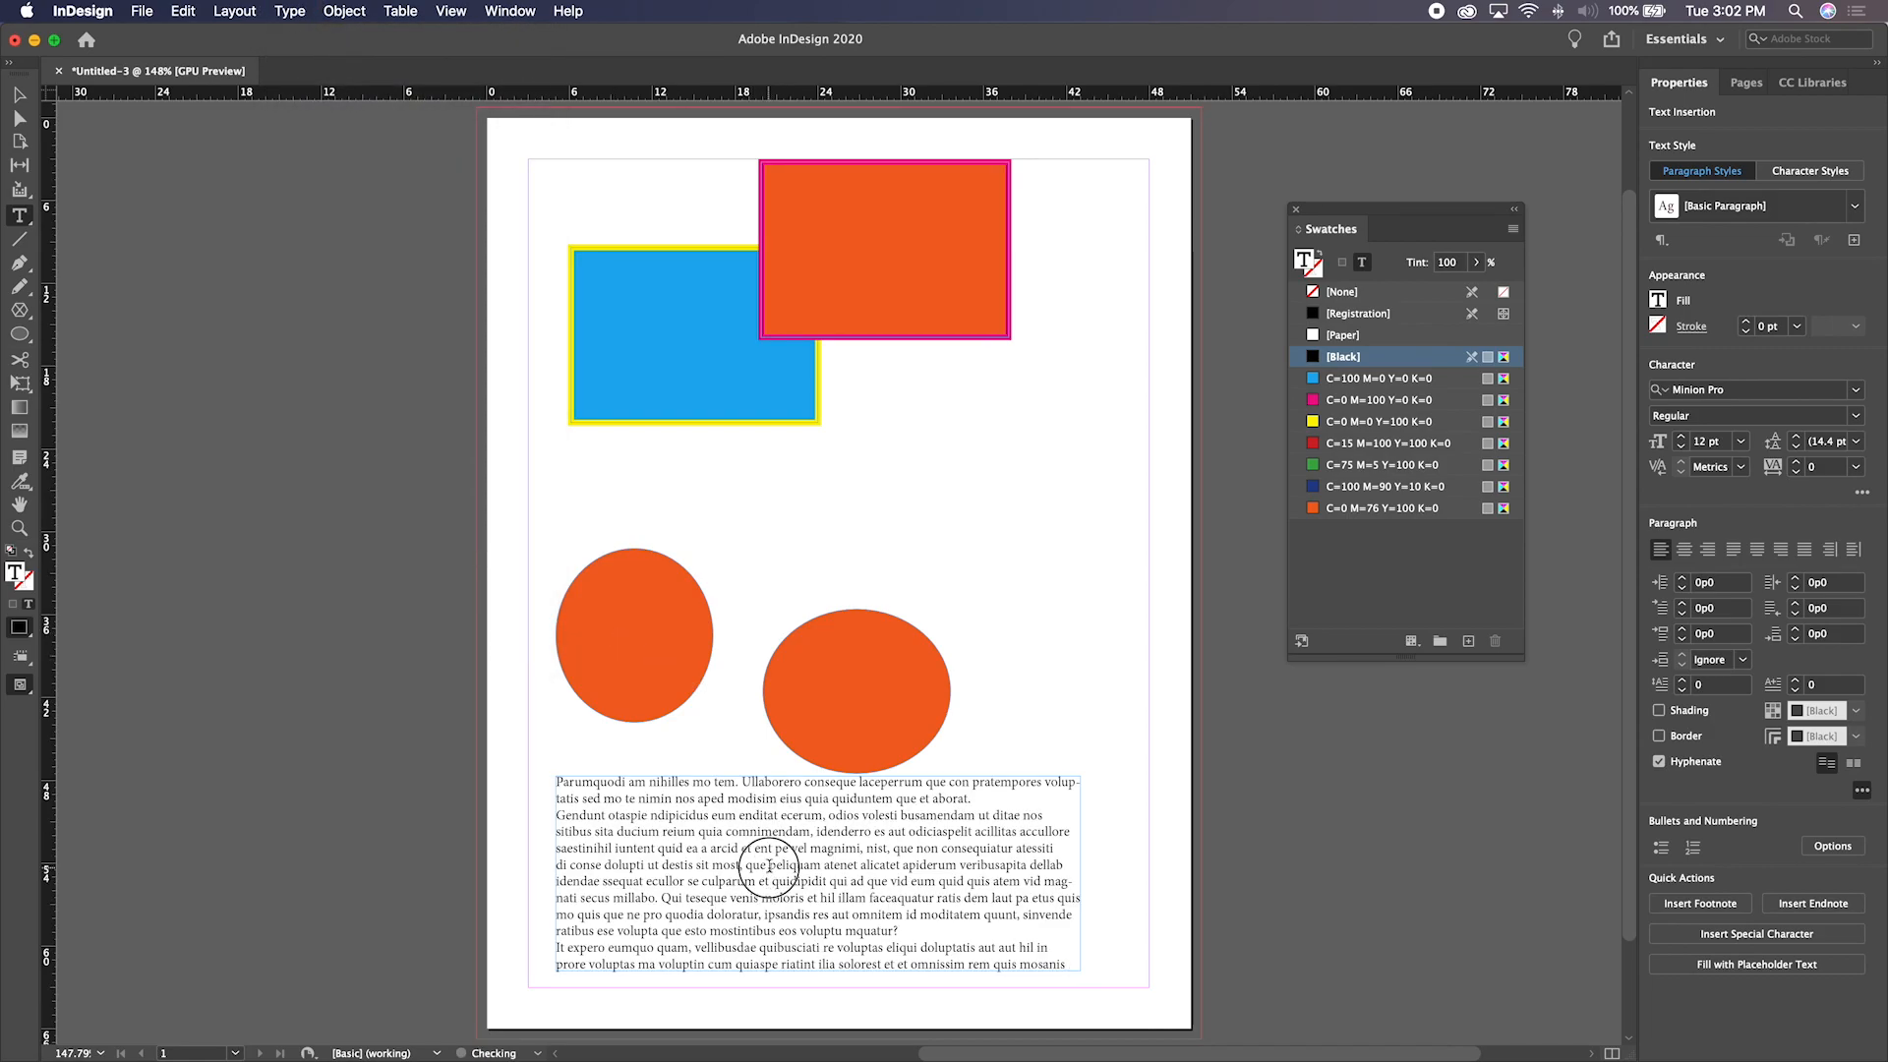
Set the font size of all the placeholder text to 24 pt
triple_click(769, 865)
key(super+a)
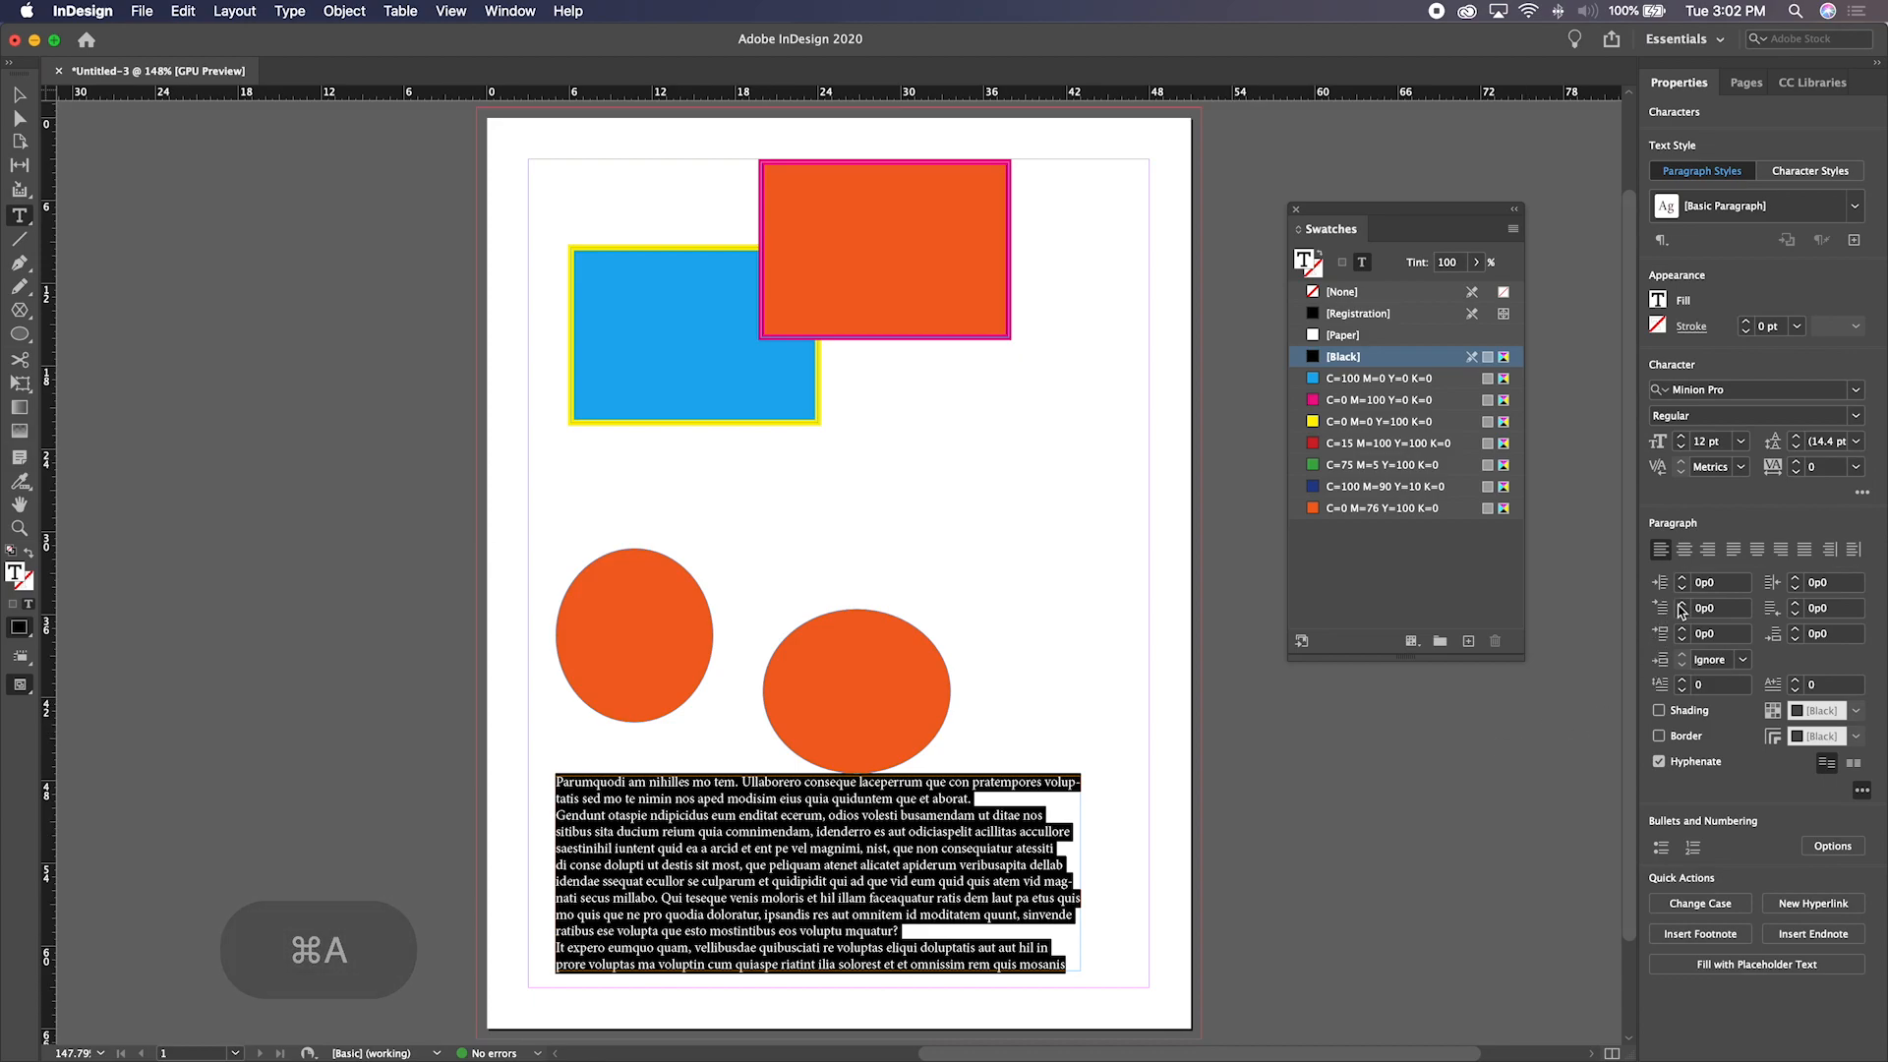
click(1683, 437)
click(1682, 438)
click(1682, 438)
click(1682, 438)
click(1683, 437)
click(1683, 438)
click(1682, 438)
click(1683, 437)
click(1682, 438)
click(1683, 438)
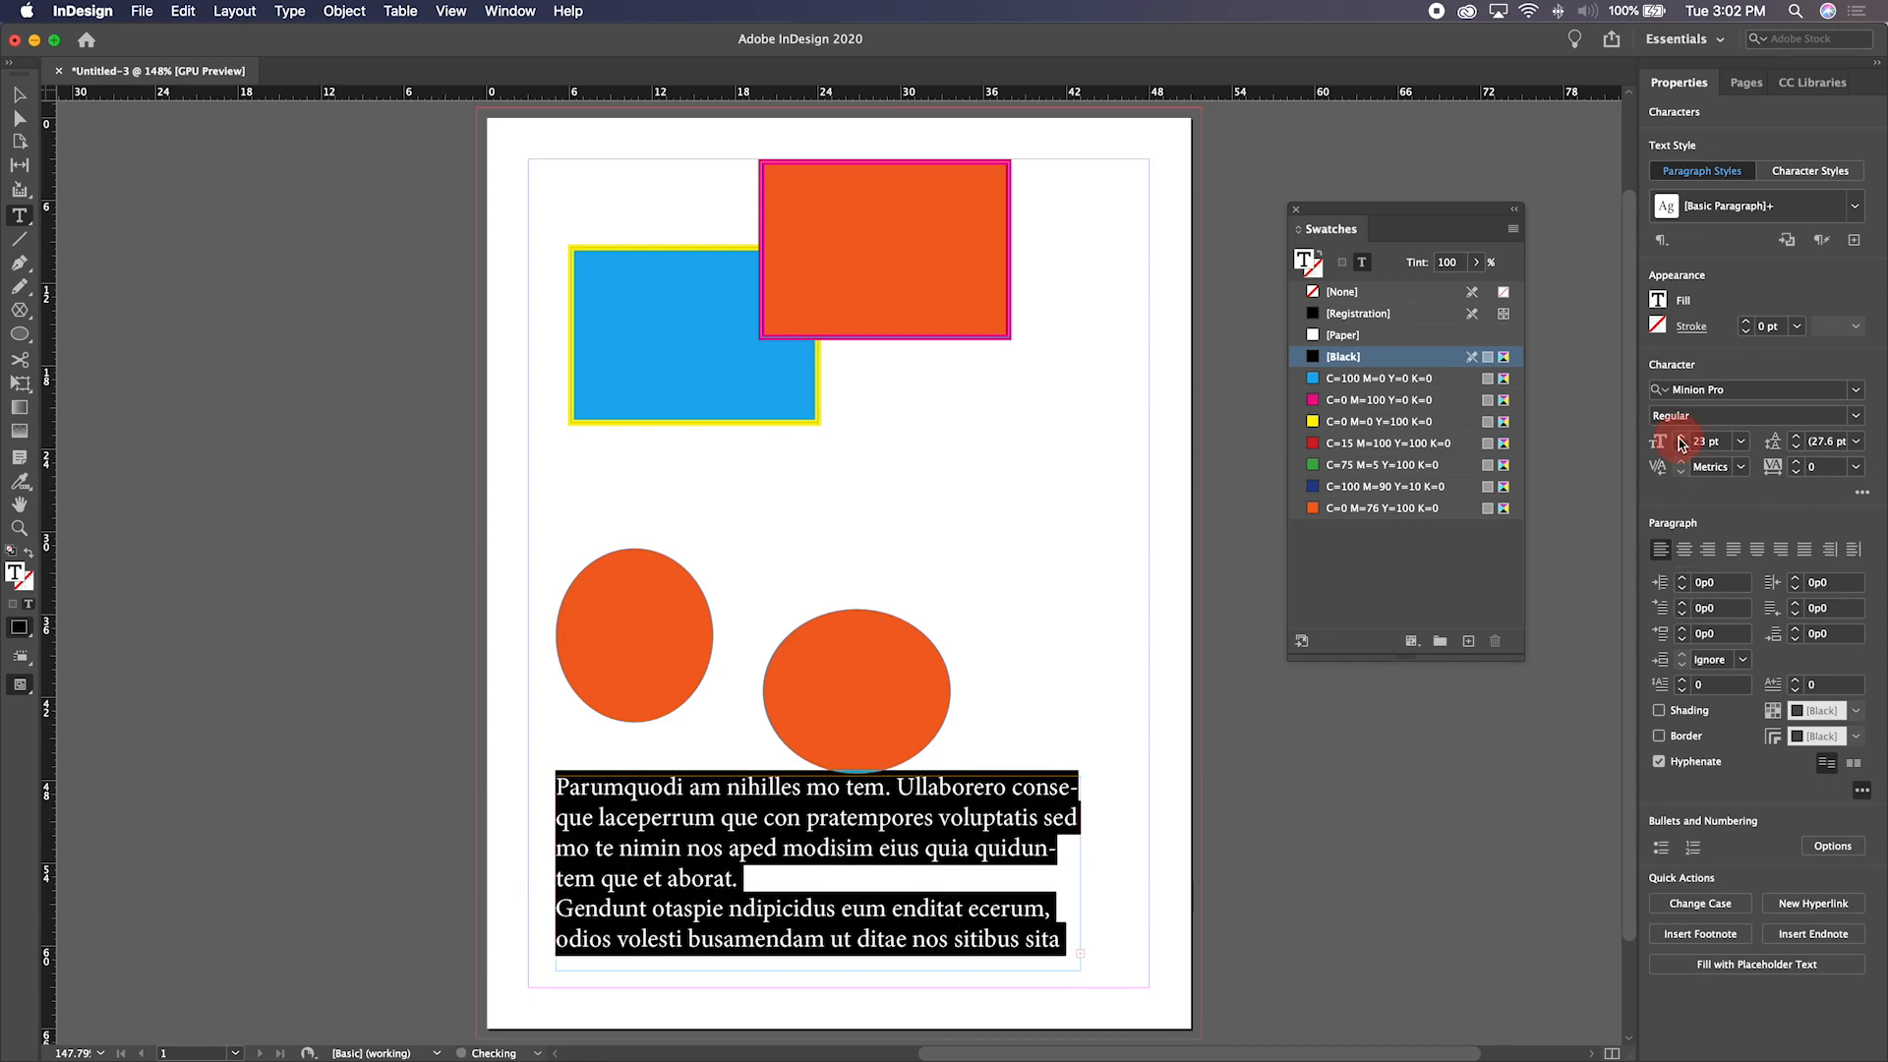
click(1683, 437)
click(1682, 437)
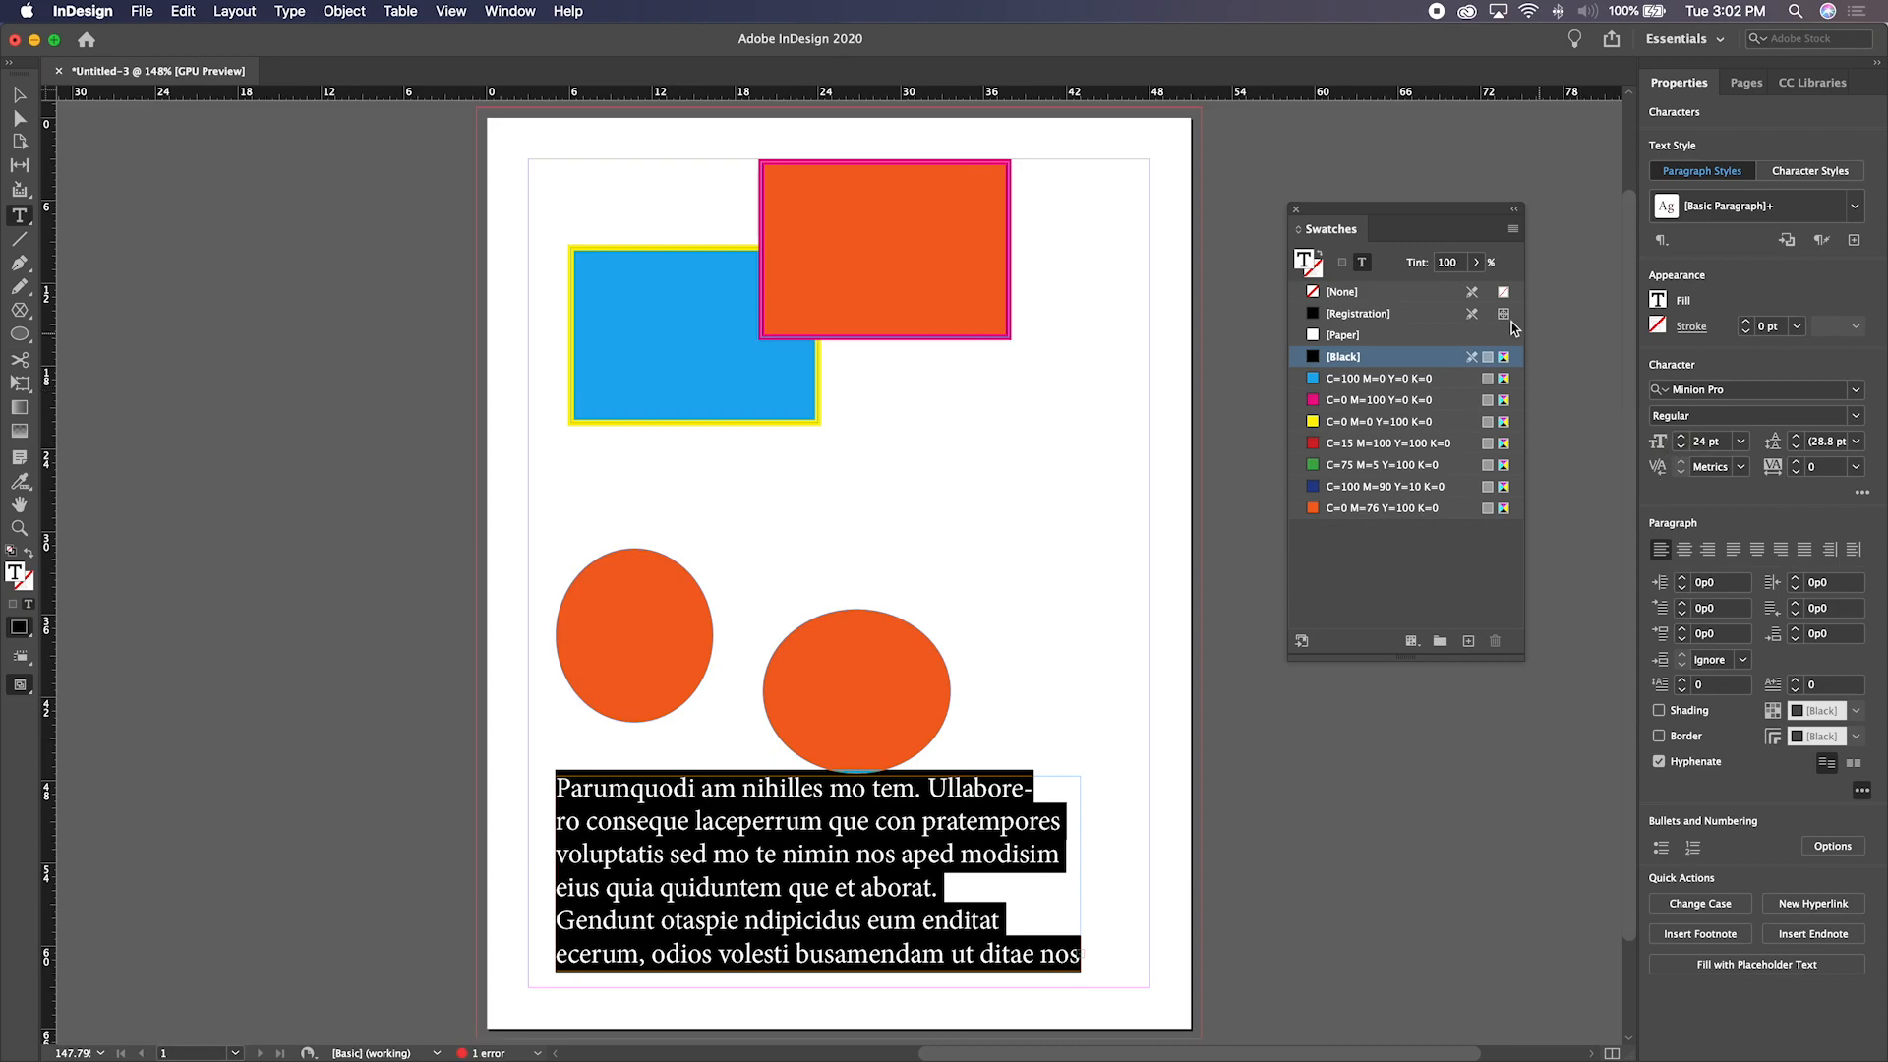
Color the placeholder text with the C=0 M=76 Y=100 K=0 swatch and deselect it
click(1342, 509)
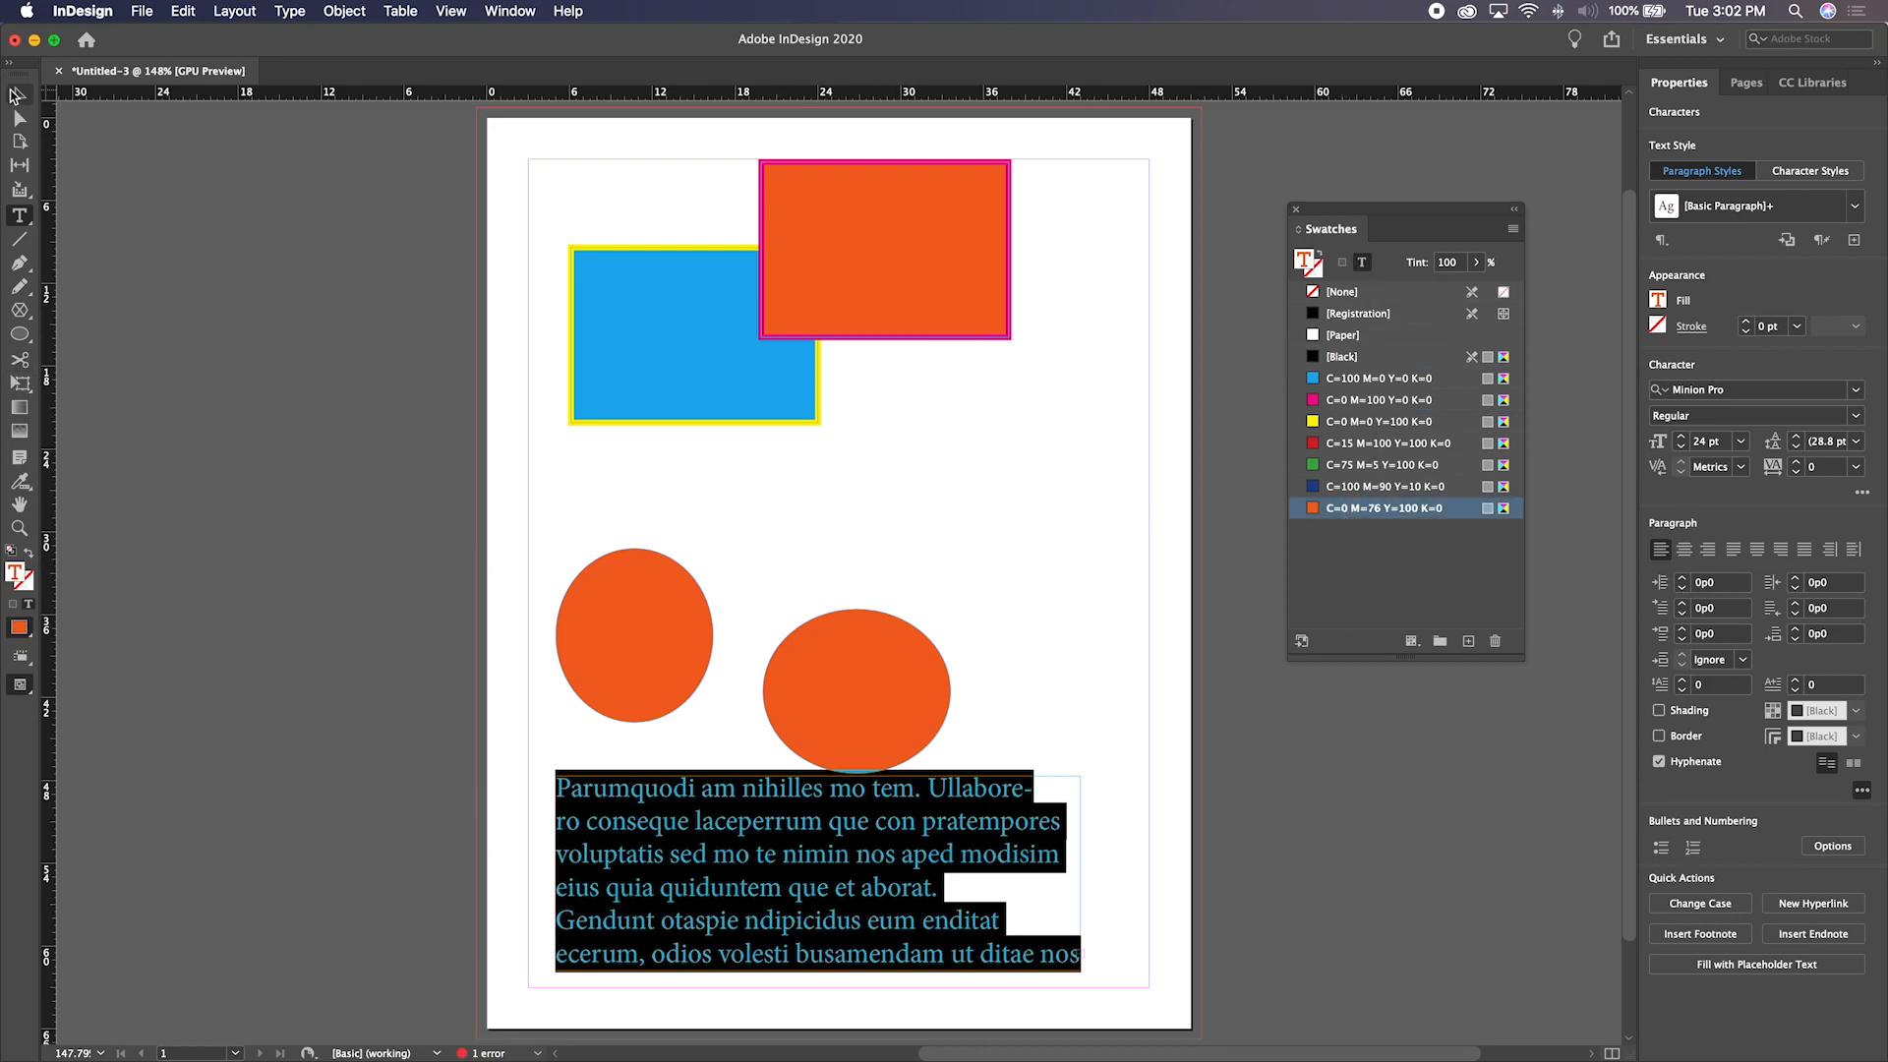
click(19, 94)
click(513, 511)
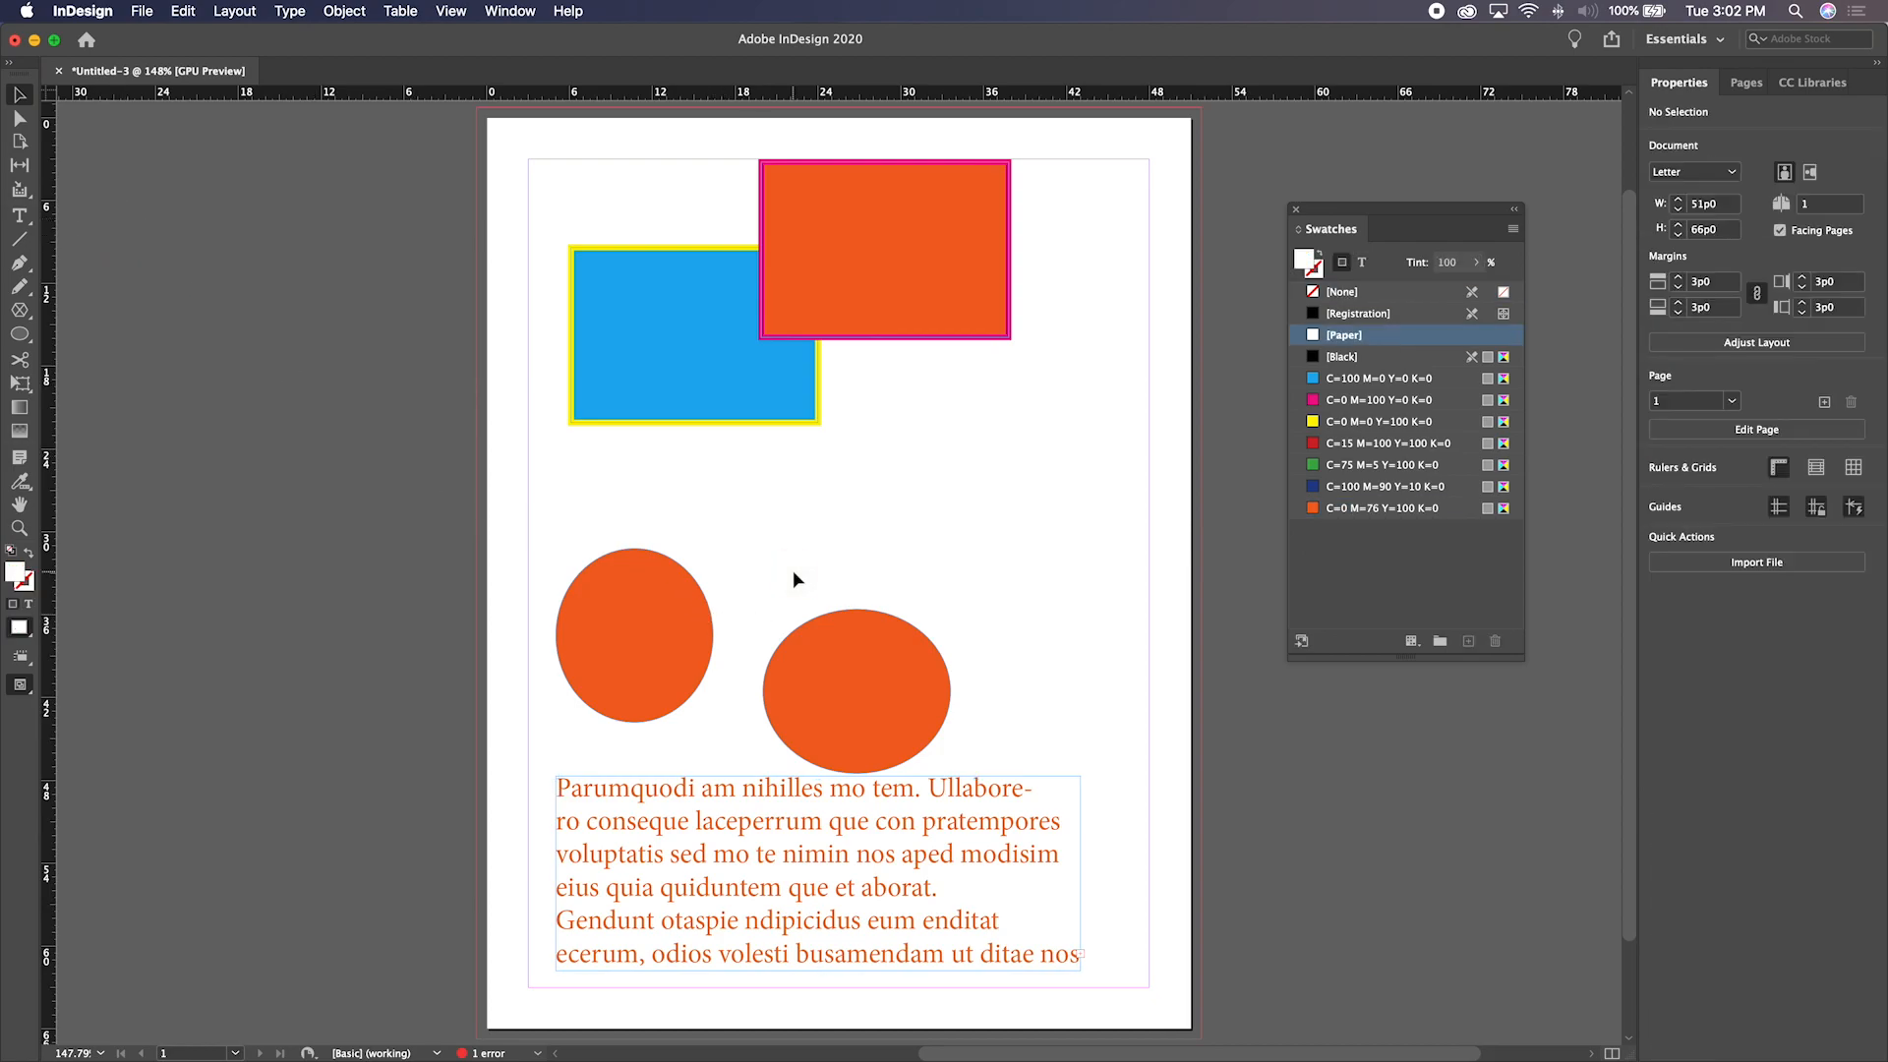
Switch to preview mode and move the wider ellipse up, clear of the text frame
key(w)
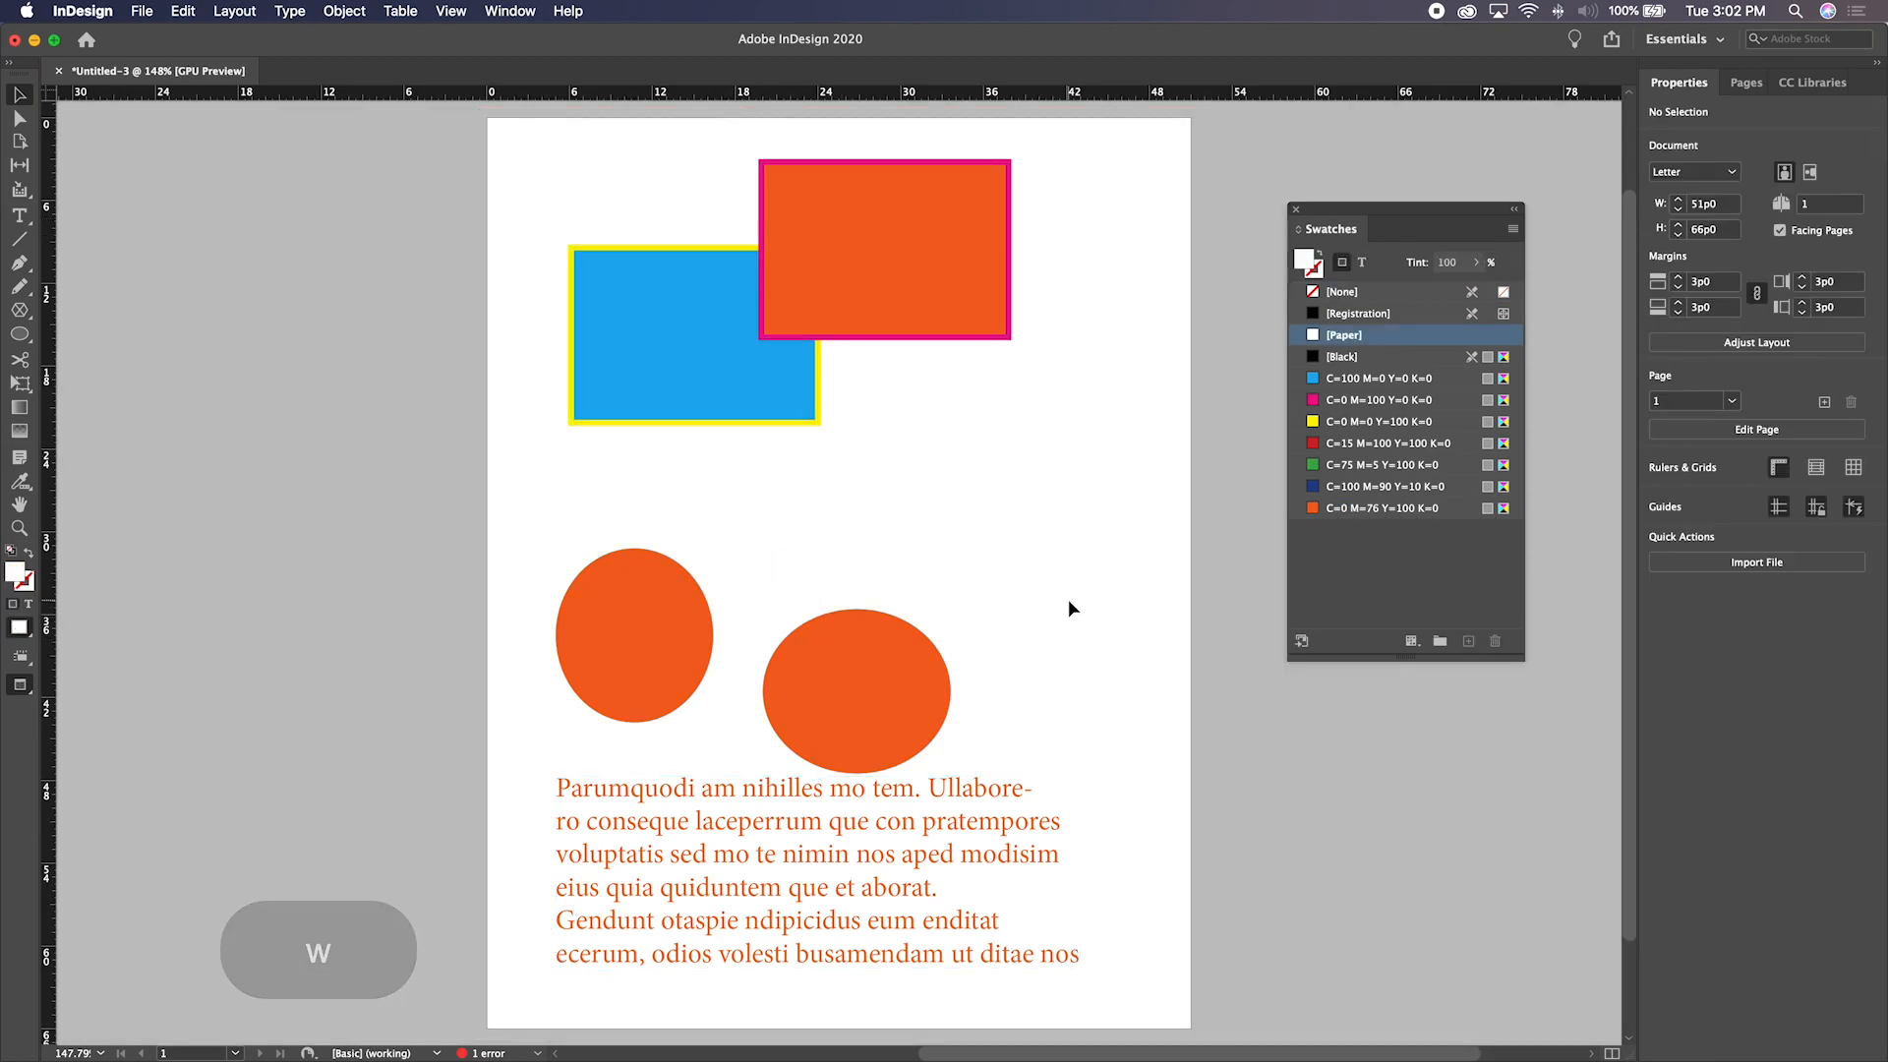
drag(885, 695, 885, 605)
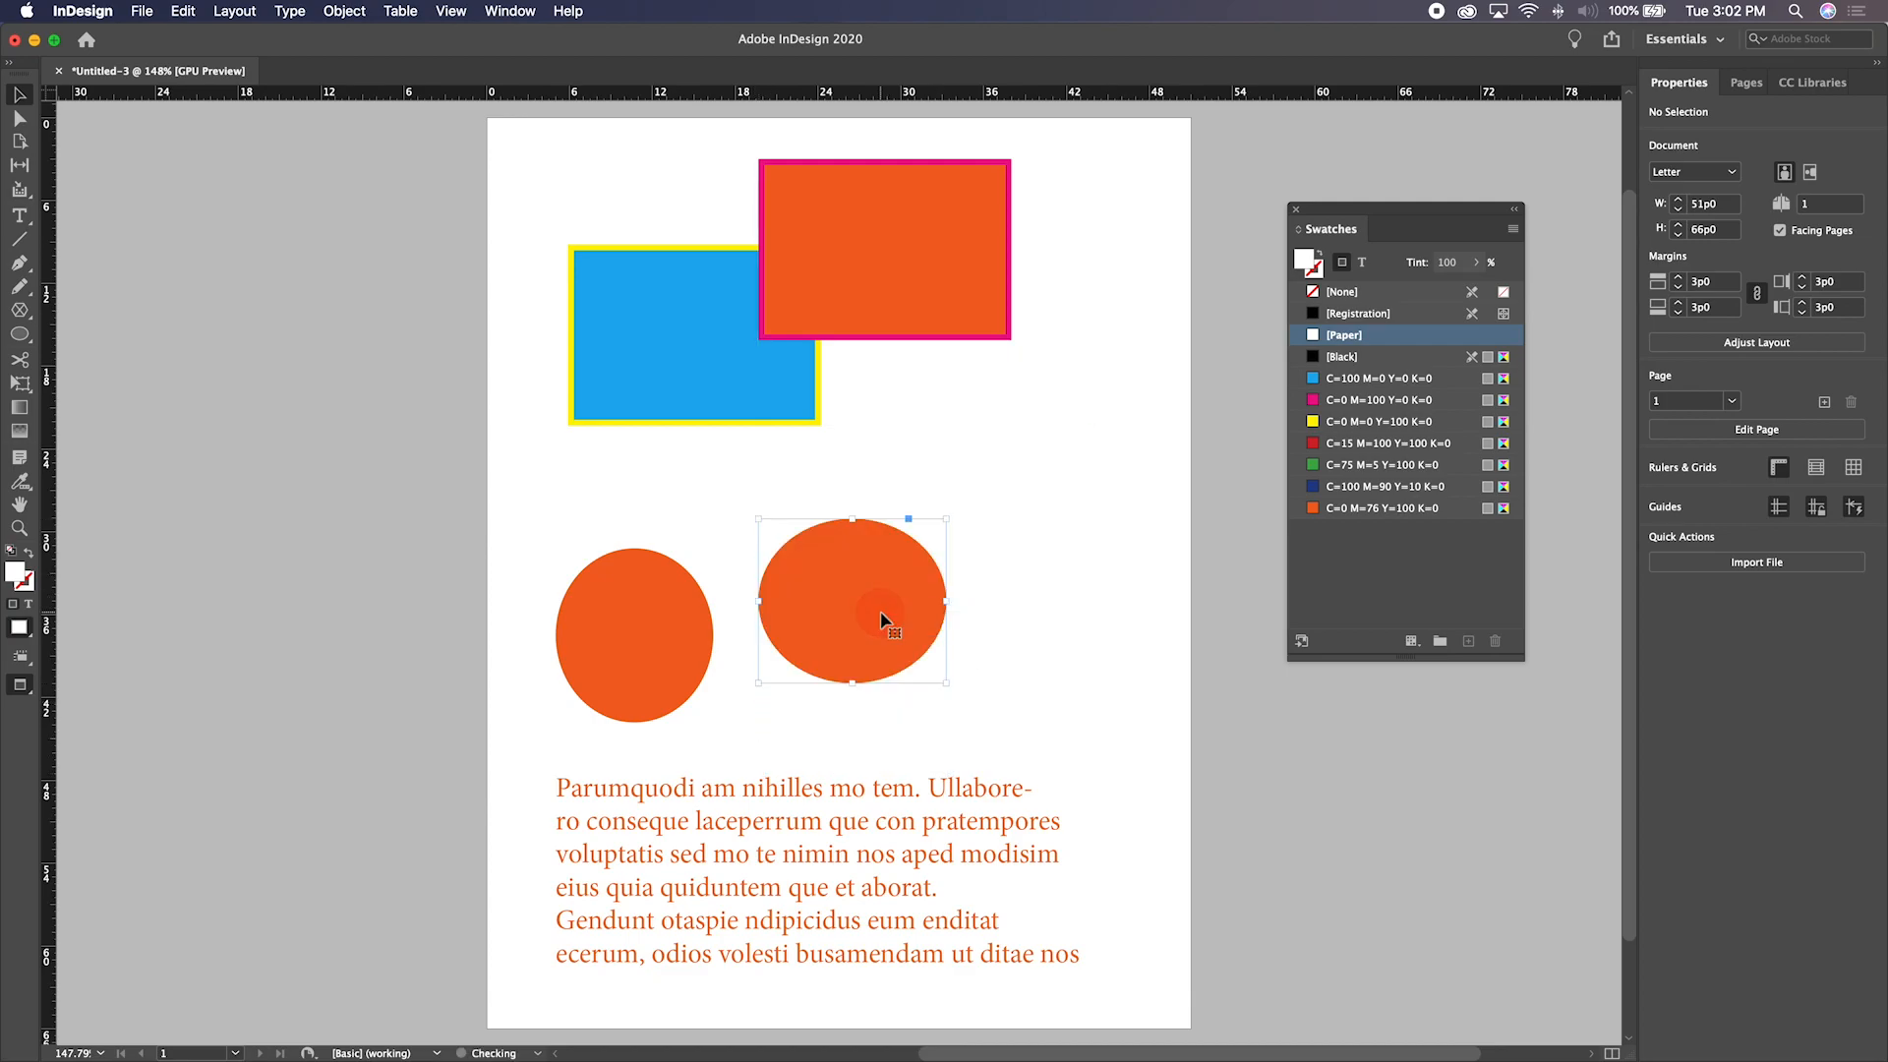
click(1048, 633)
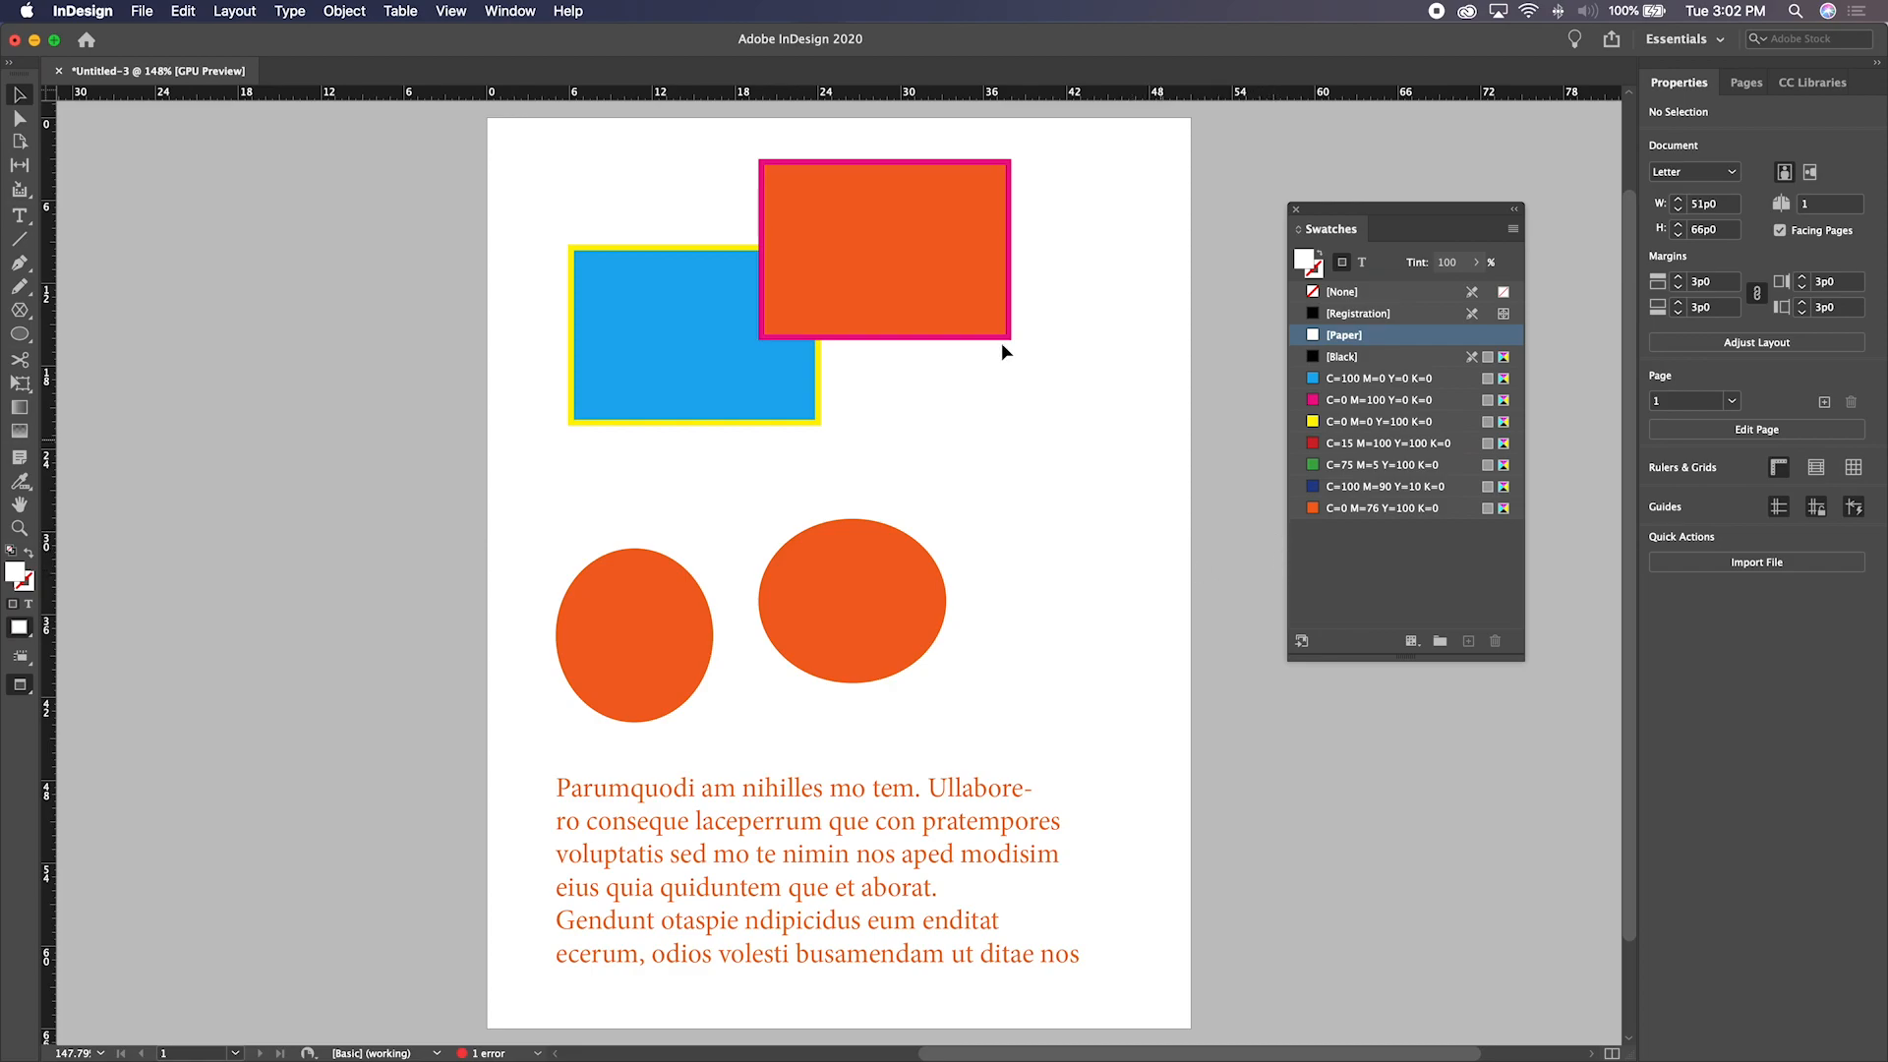
Review the objects that use the orange swatch by selecting the rectangle, both ellipses and the text frame in turn
click(864, 262)
click(865, 573)
click(630, 639)
click(686, 831)
click(1068, 651)
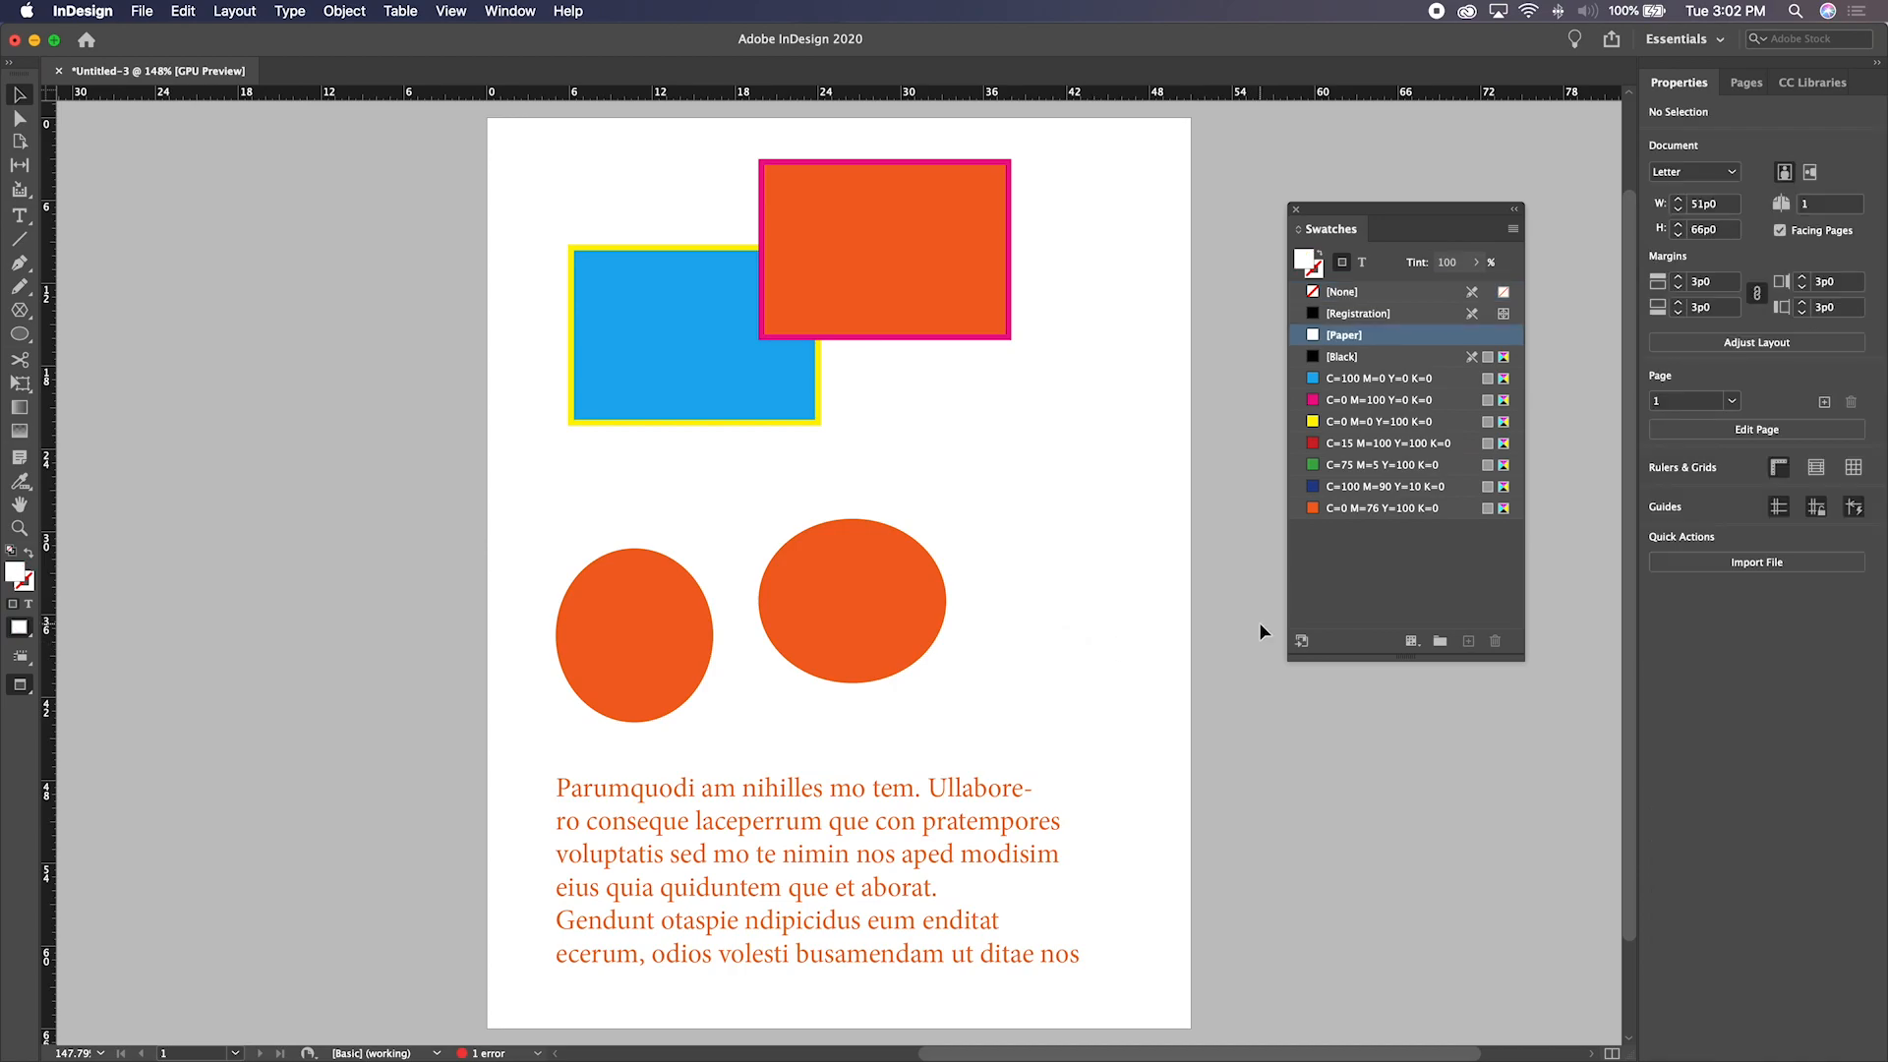
Change the orange swatch's color values to C=60 M=82 Y=4 K=0
double_click(1357, 511)
drag(800, 536, 1336, 597)
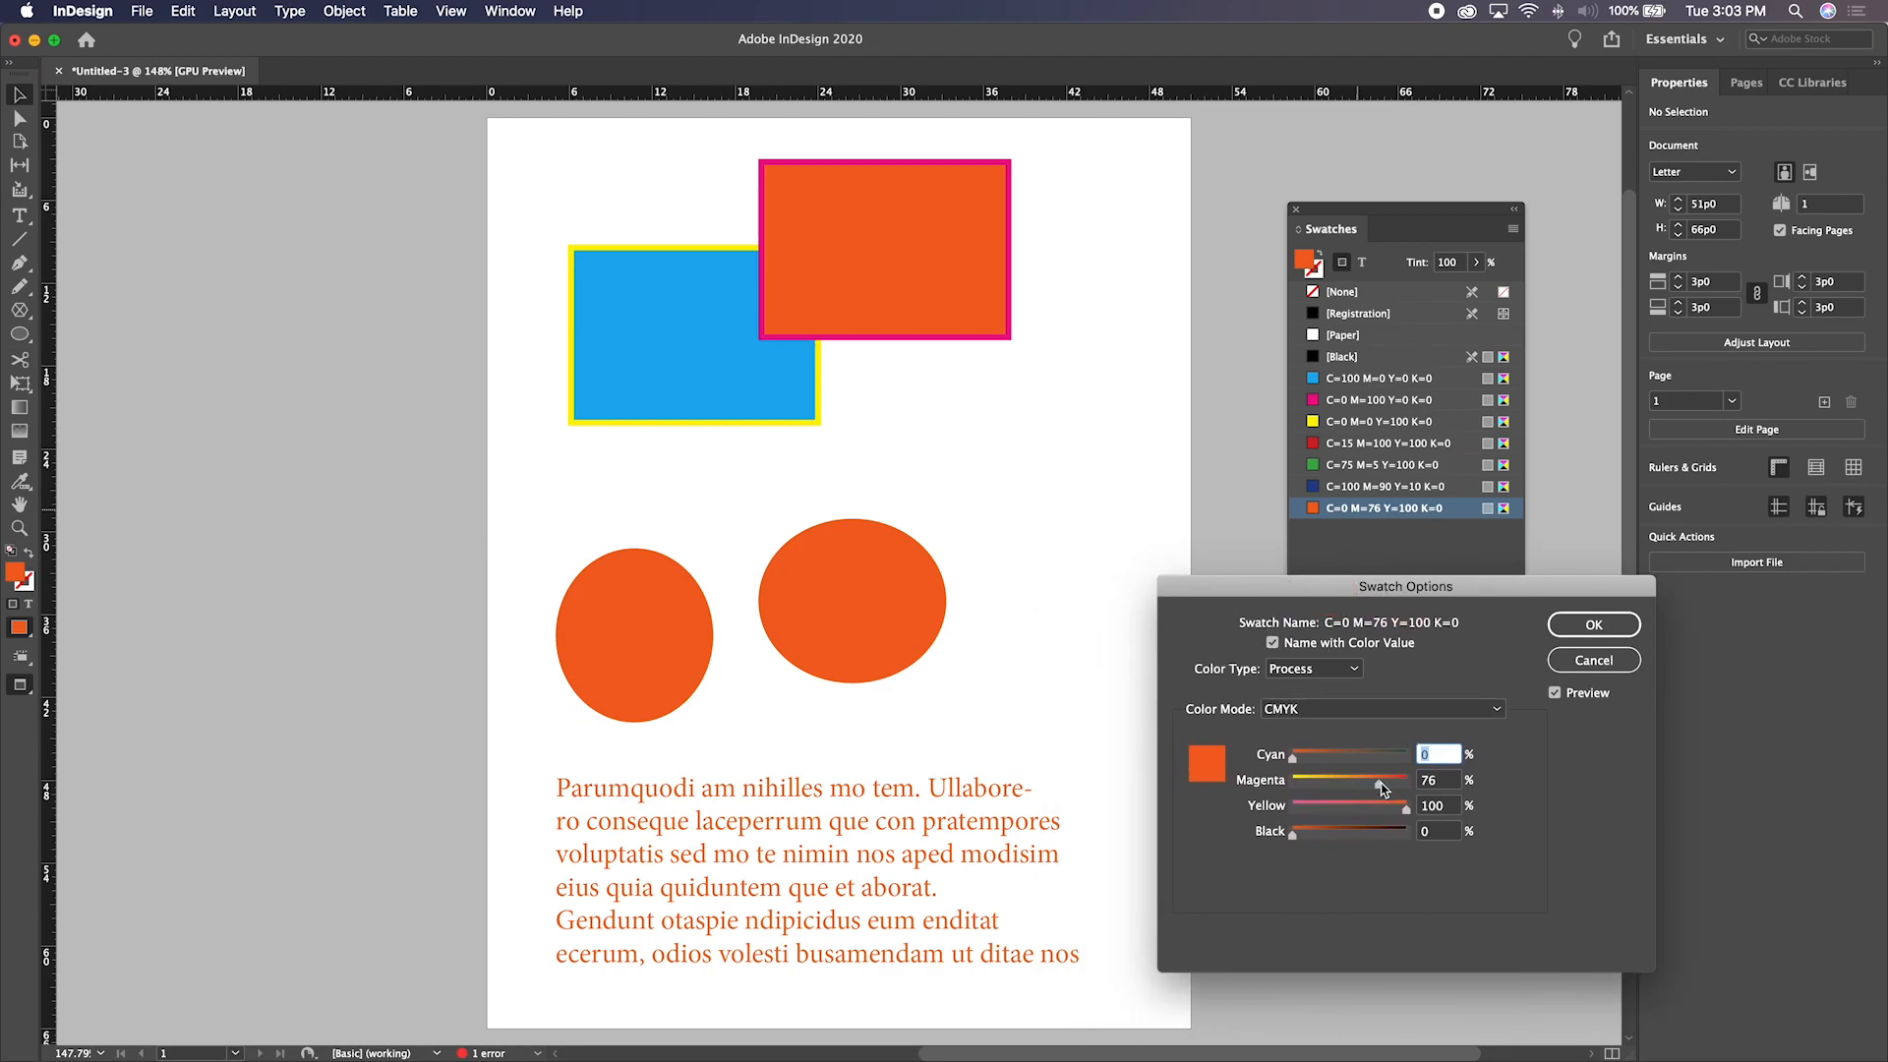
mouse_move(1408, 806)
mouse_down()
mouse_move(1295, 808)
mouse_move(1312, 756)
mouse_move(1381, 781)
mouse_up()
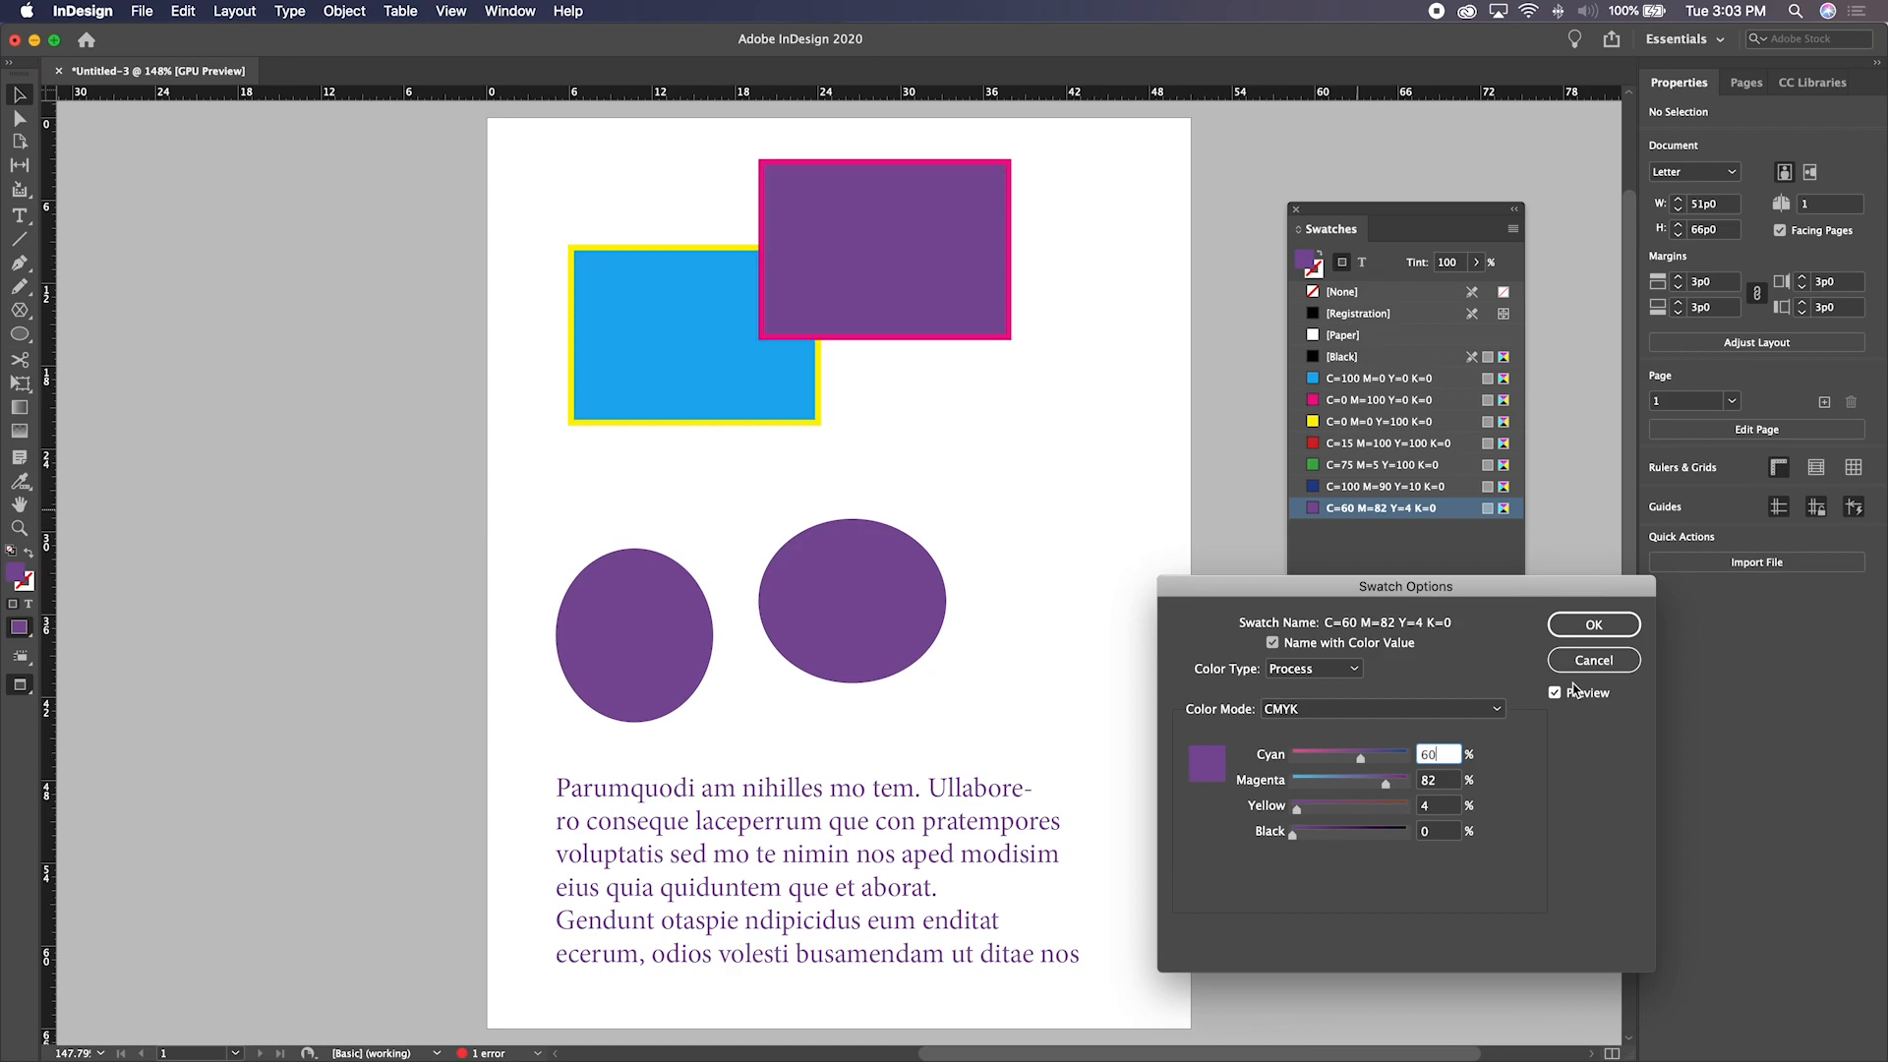
click(1576, 626)
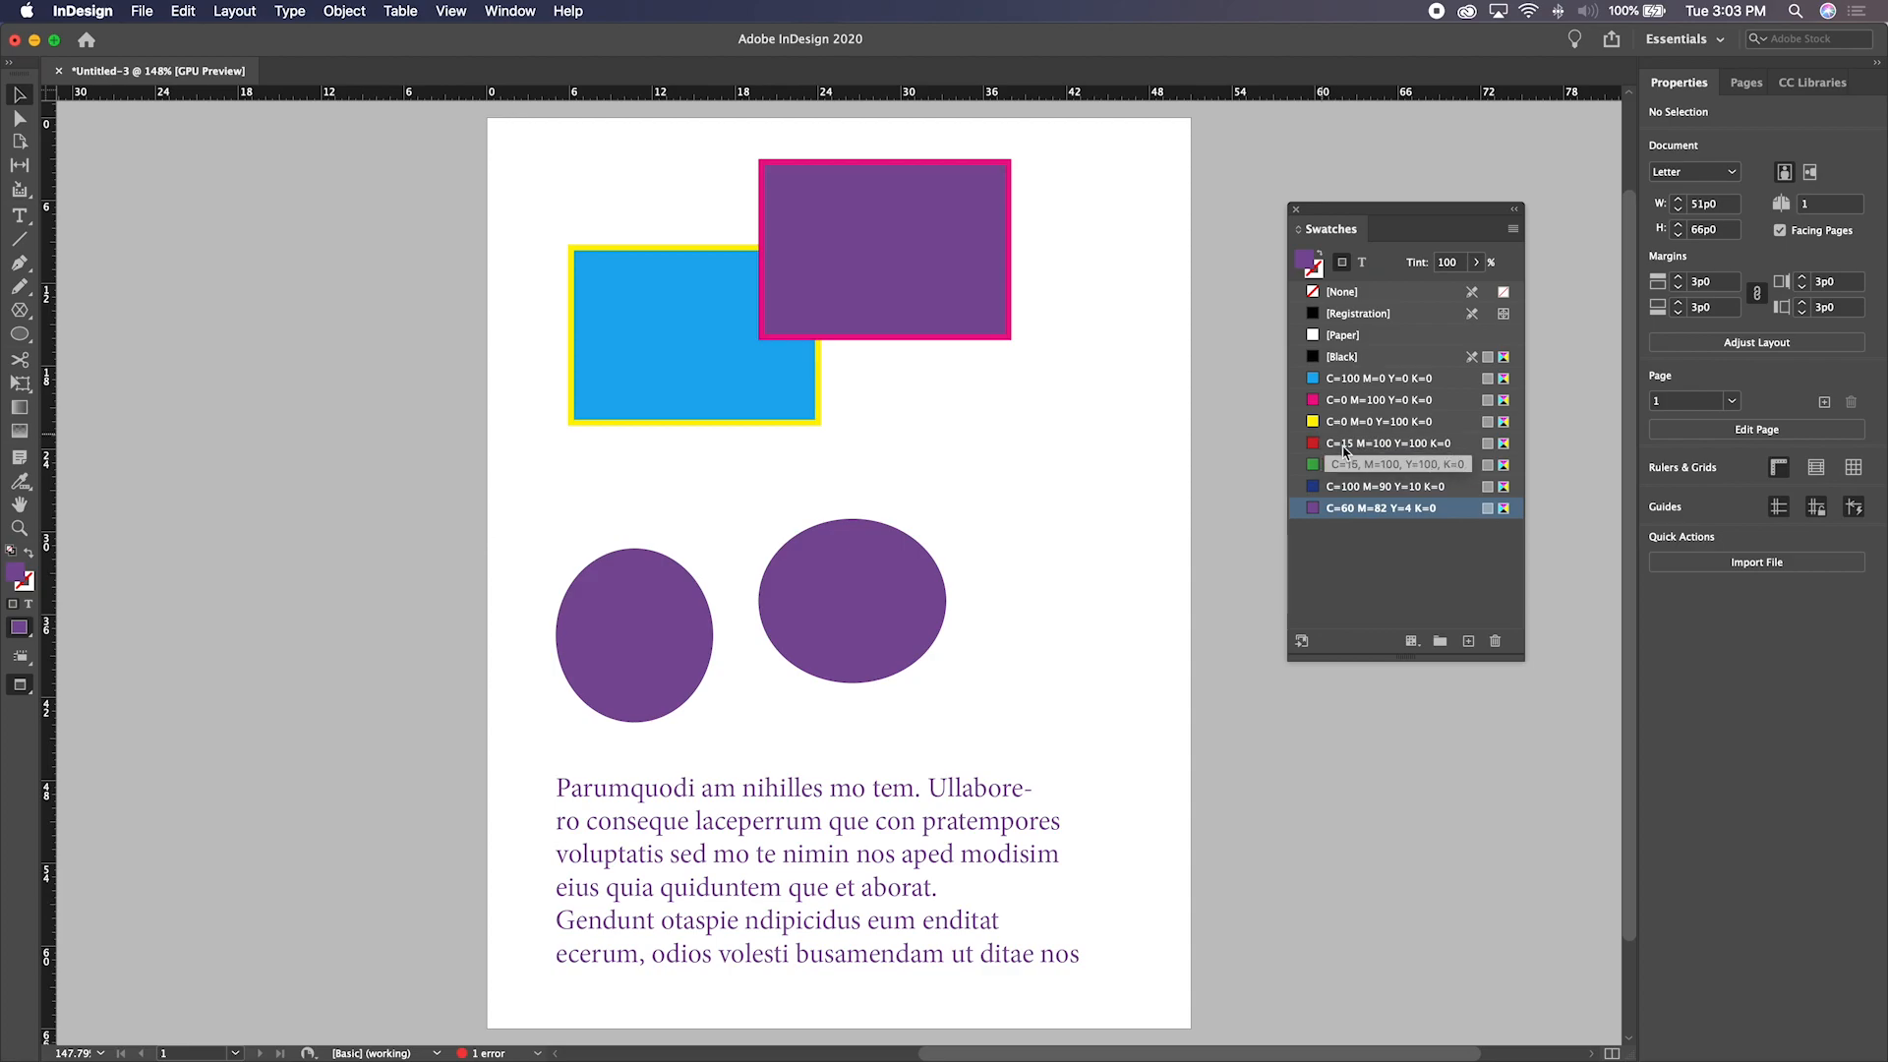
Delete both rectangles and both ellipses, keeping only the text frame
click(925, 592)
drag(476, 253, 885, 645)
key(BackSpace)
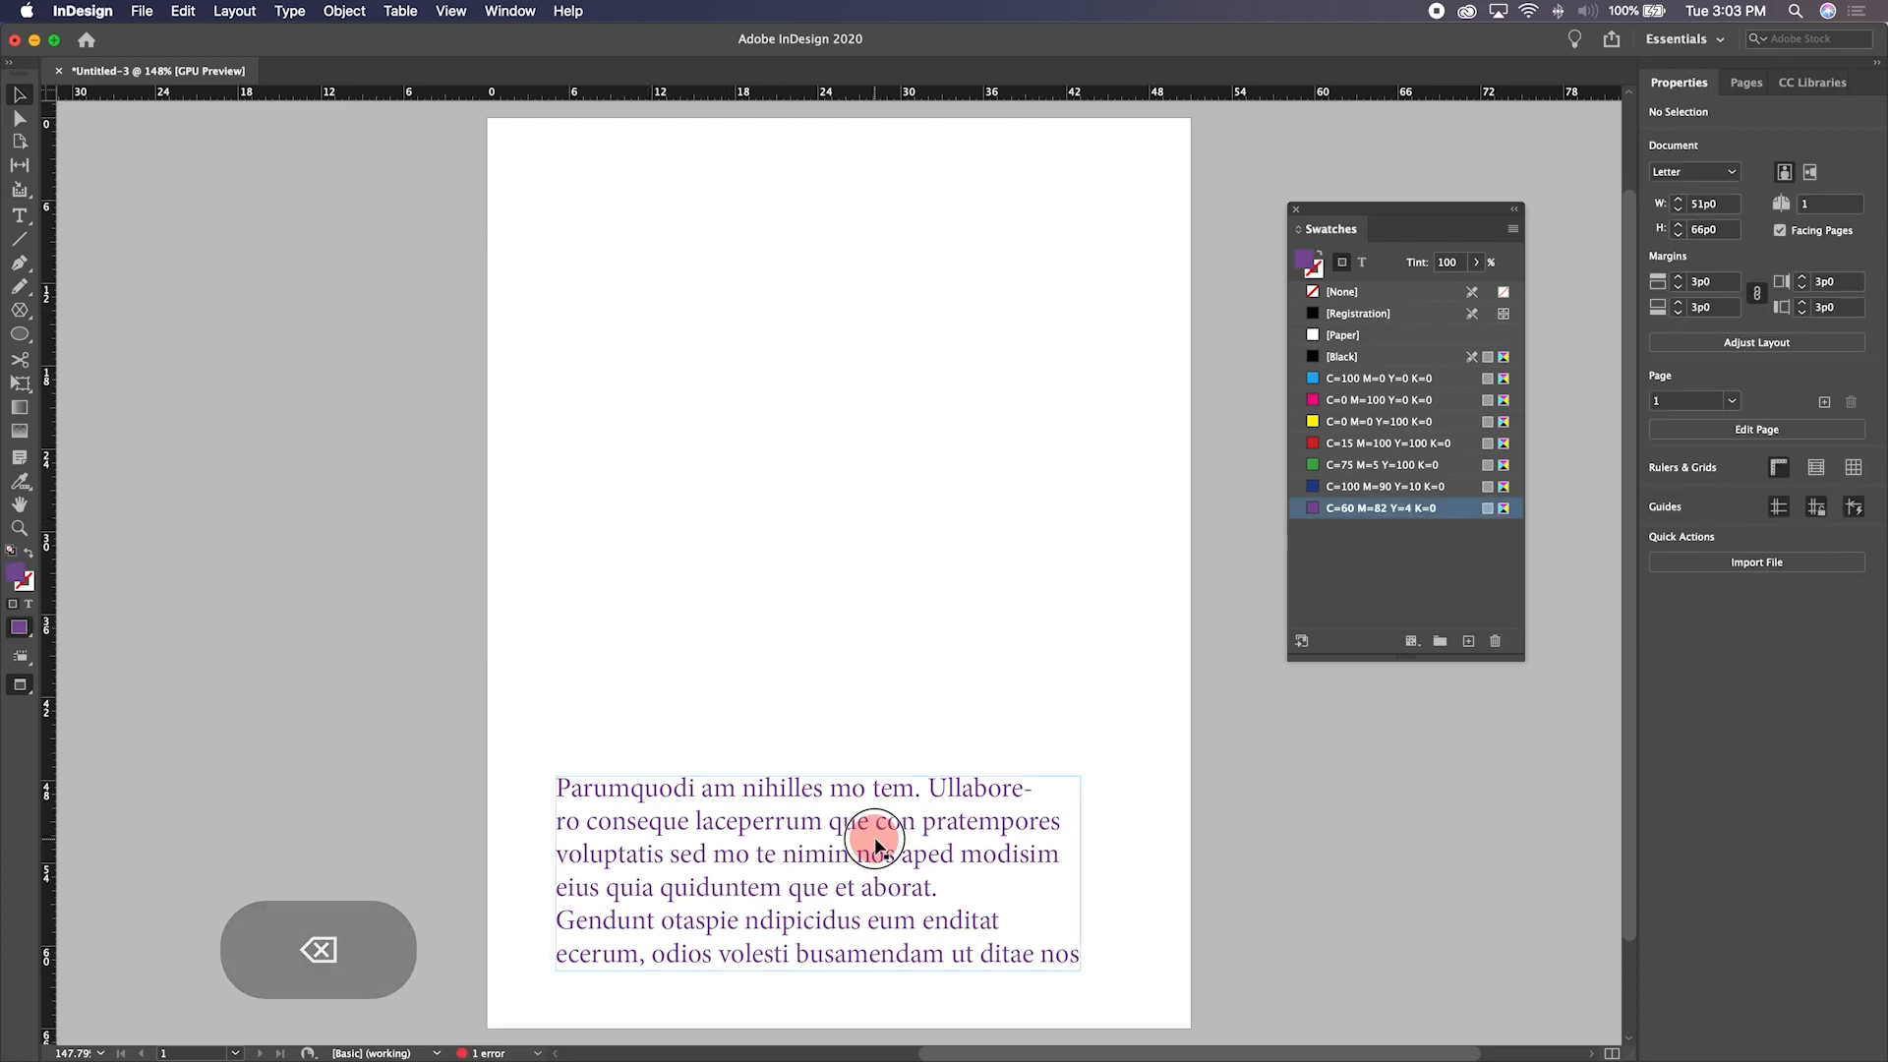
Move the text frame up and extend its bottom edge to a height of about 38p4, and leave preview mode
drag(864, 856, 854, 486)
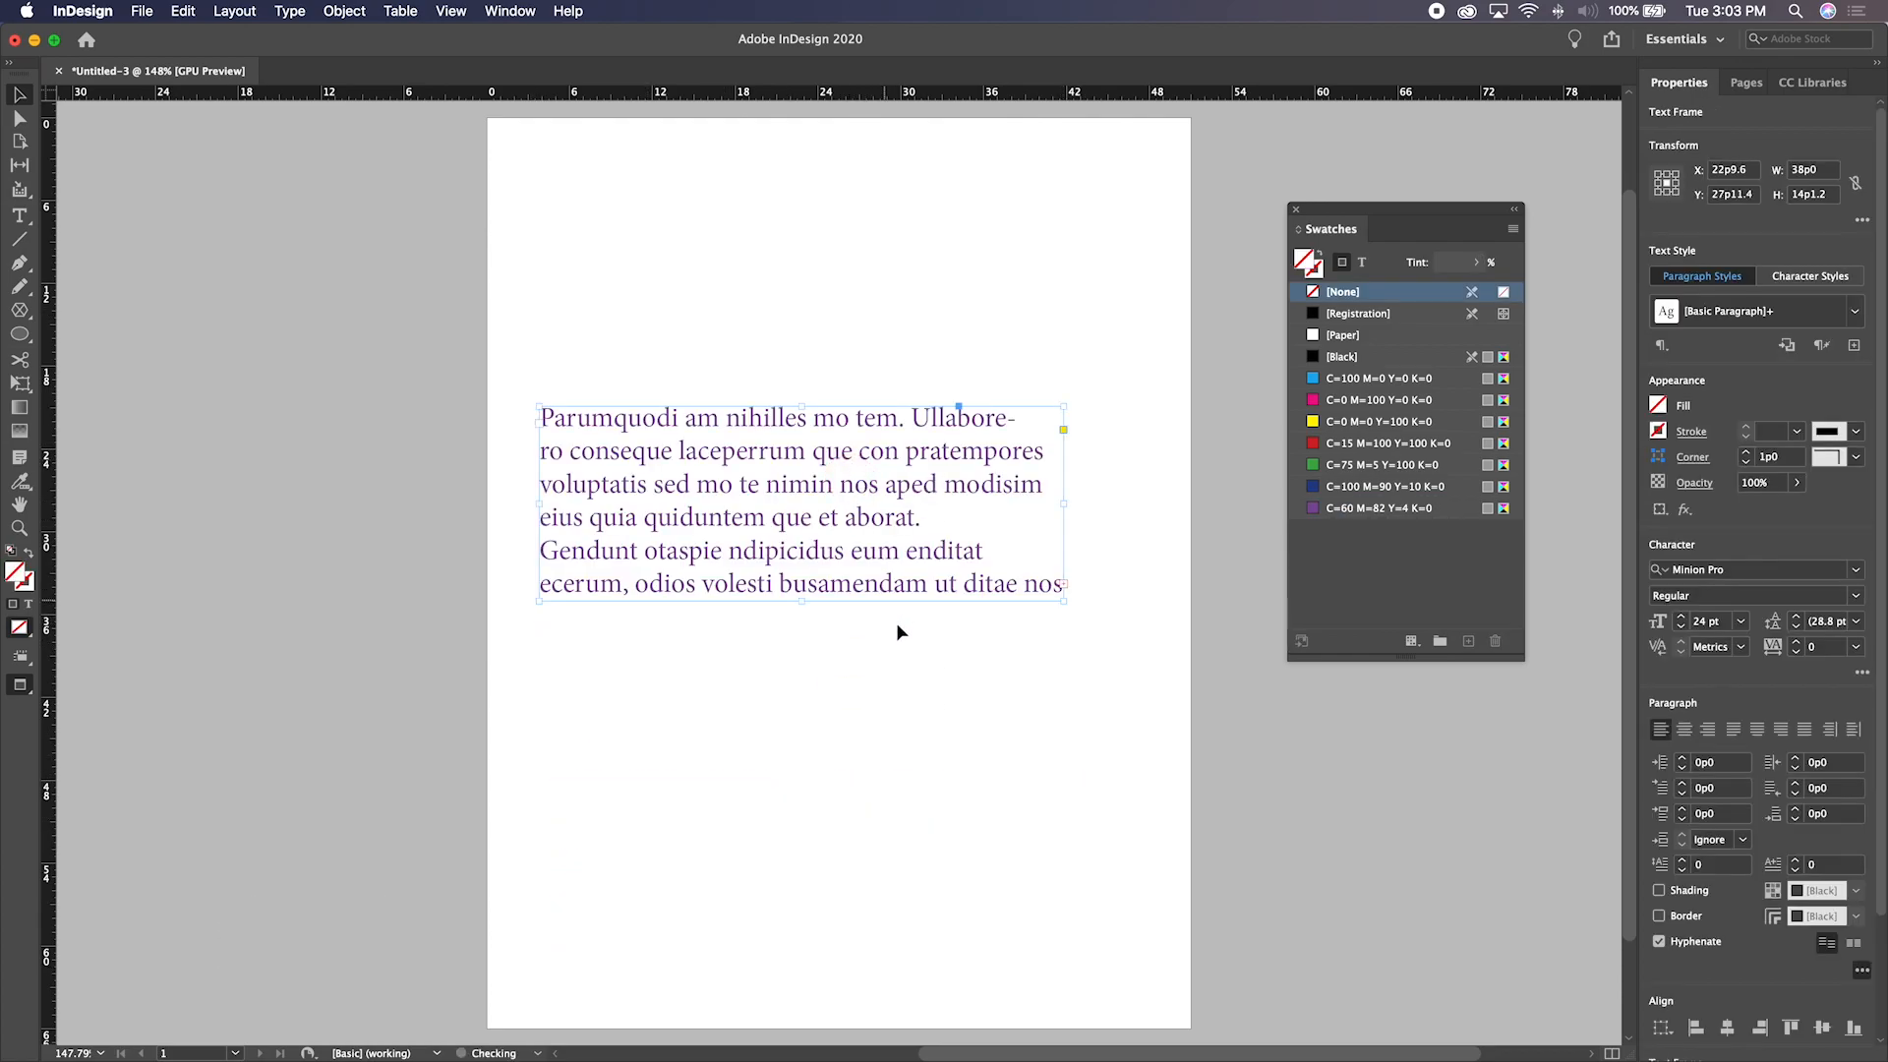
drag(802, 600, 862, 934)
key(w)
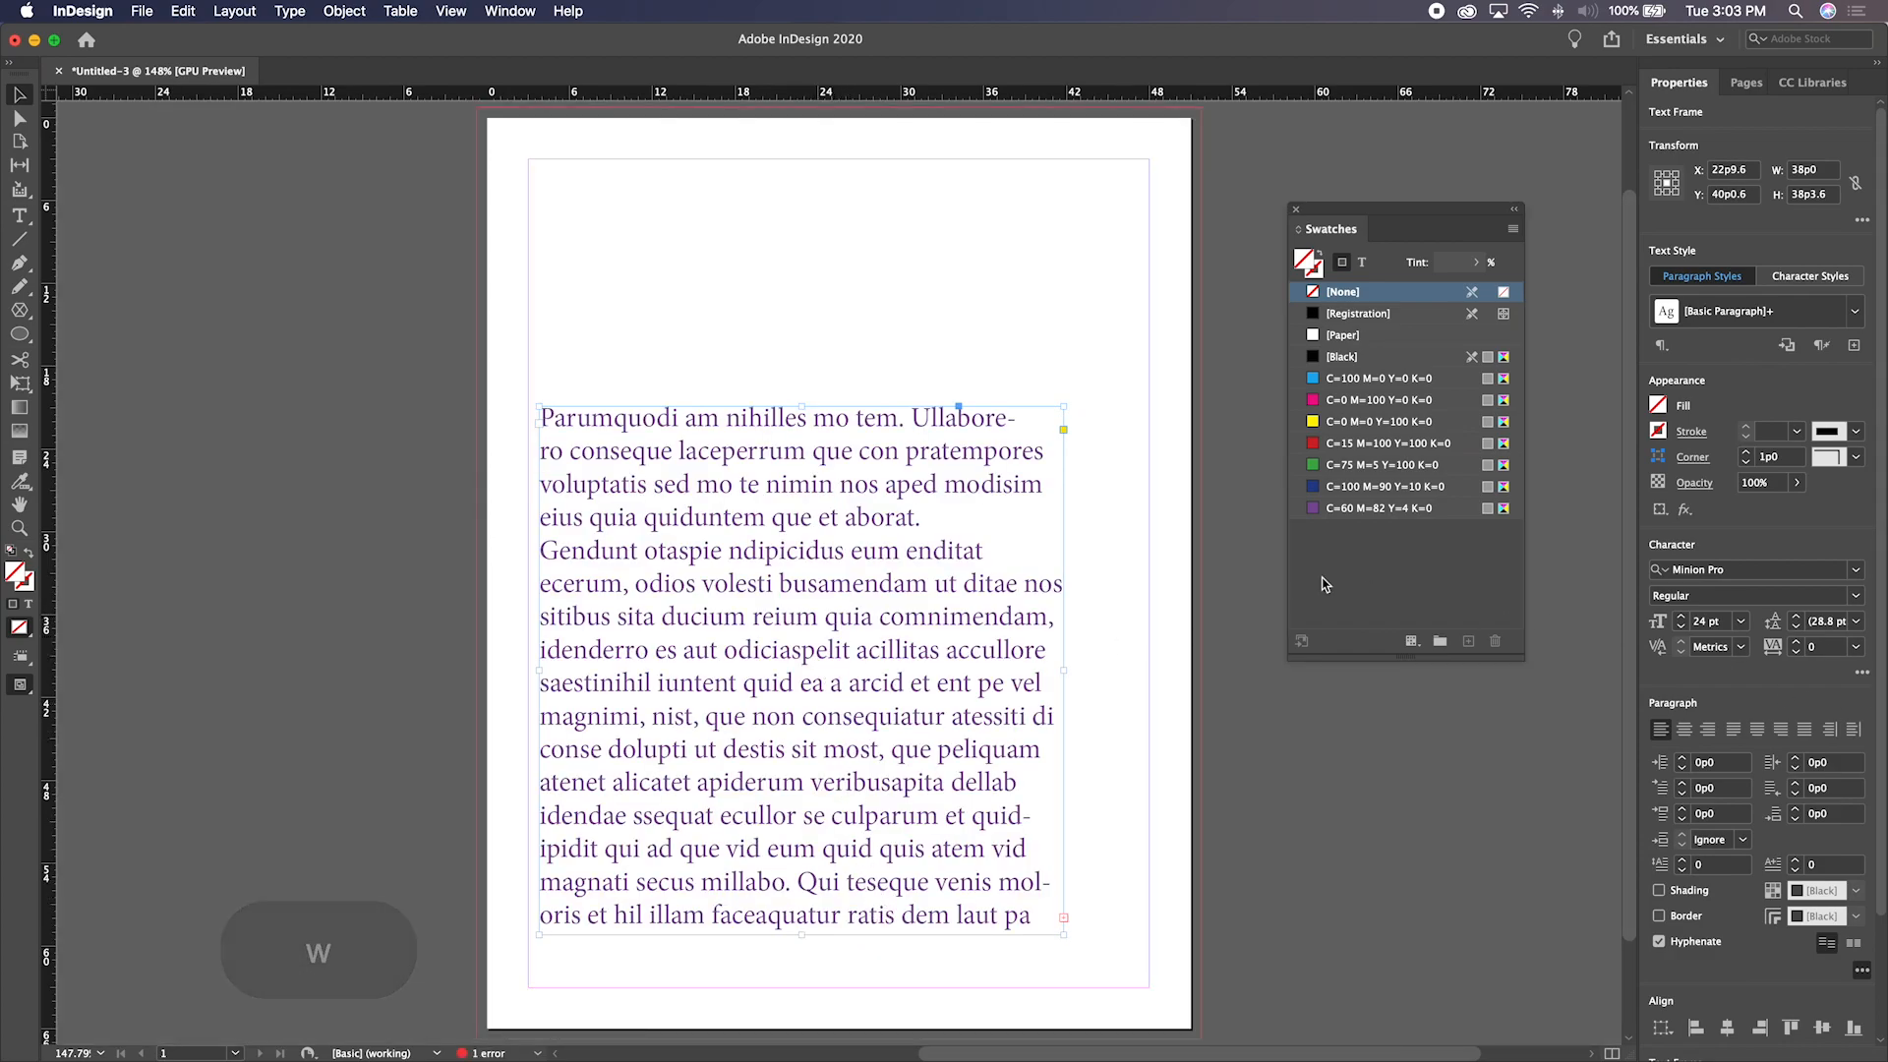
Set the font size of all the text in the frame to 12 pt
double_click(750, 571)
triple_click(749, 570)
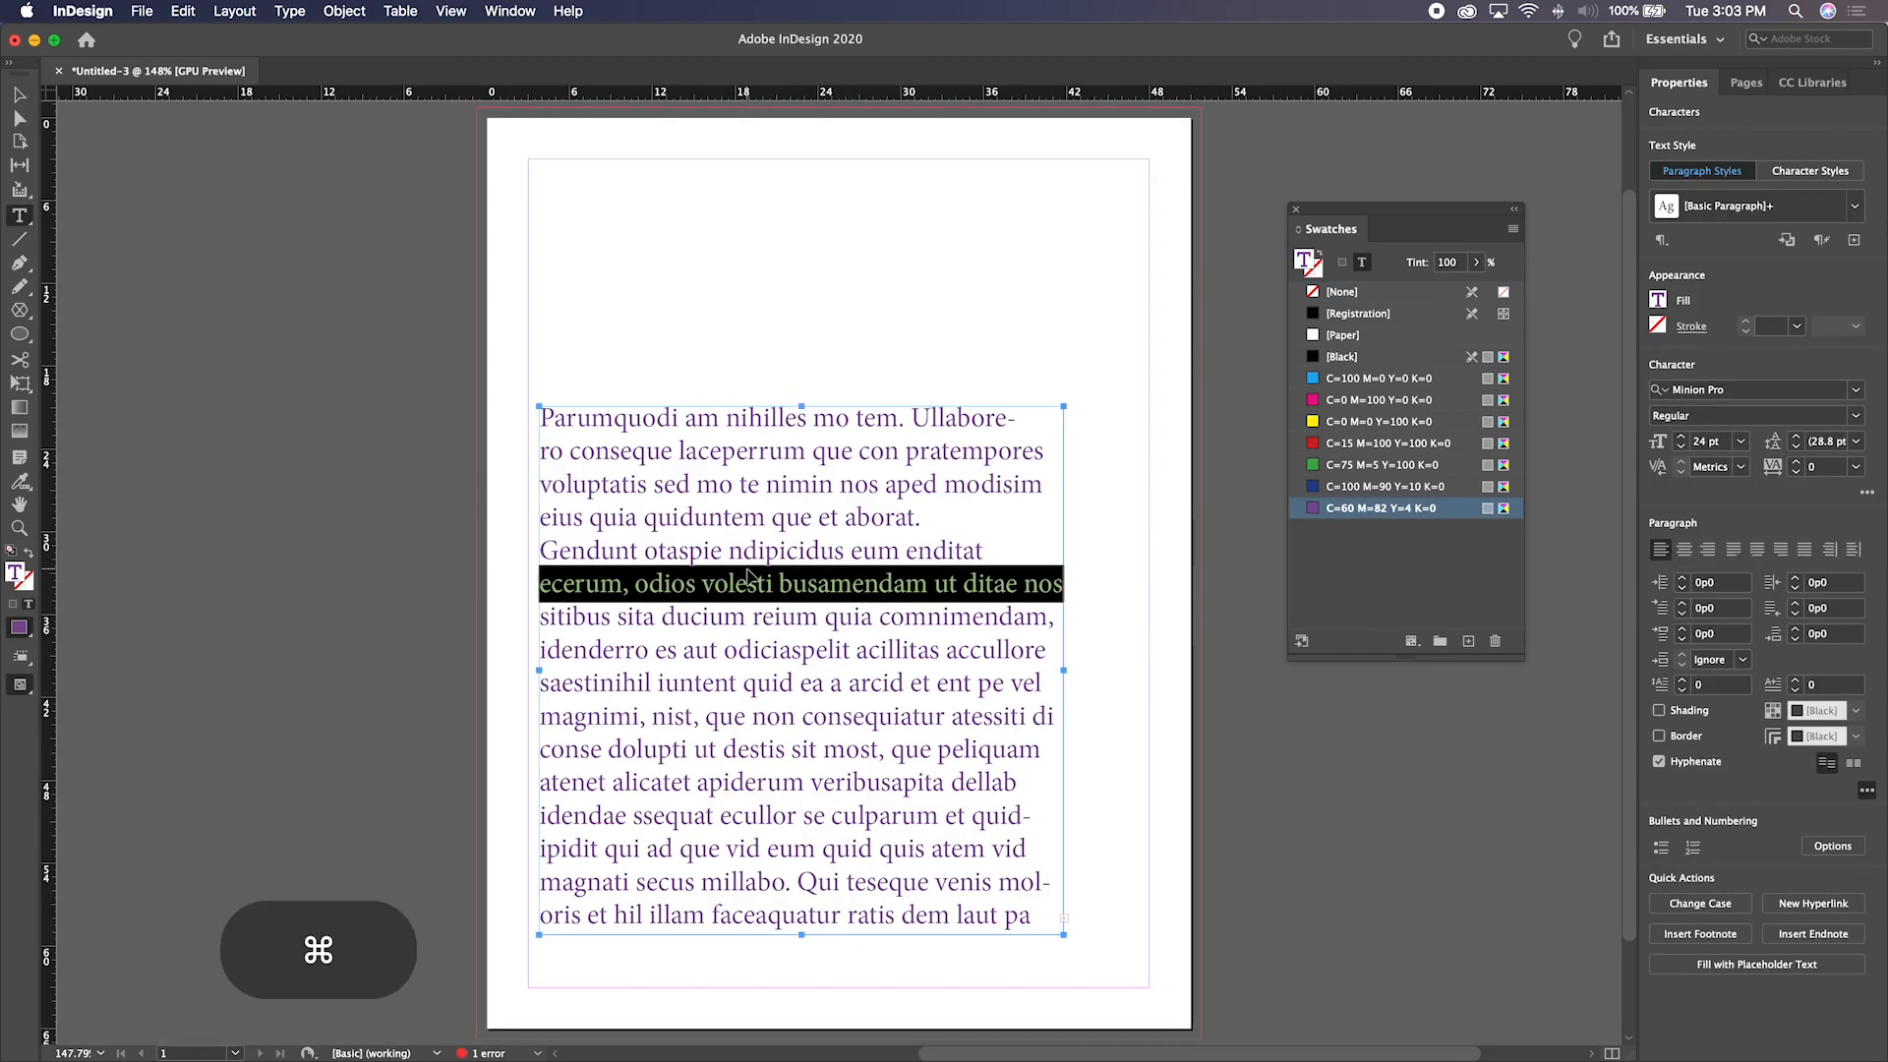
key(super+a)
double_click(1704, 442)
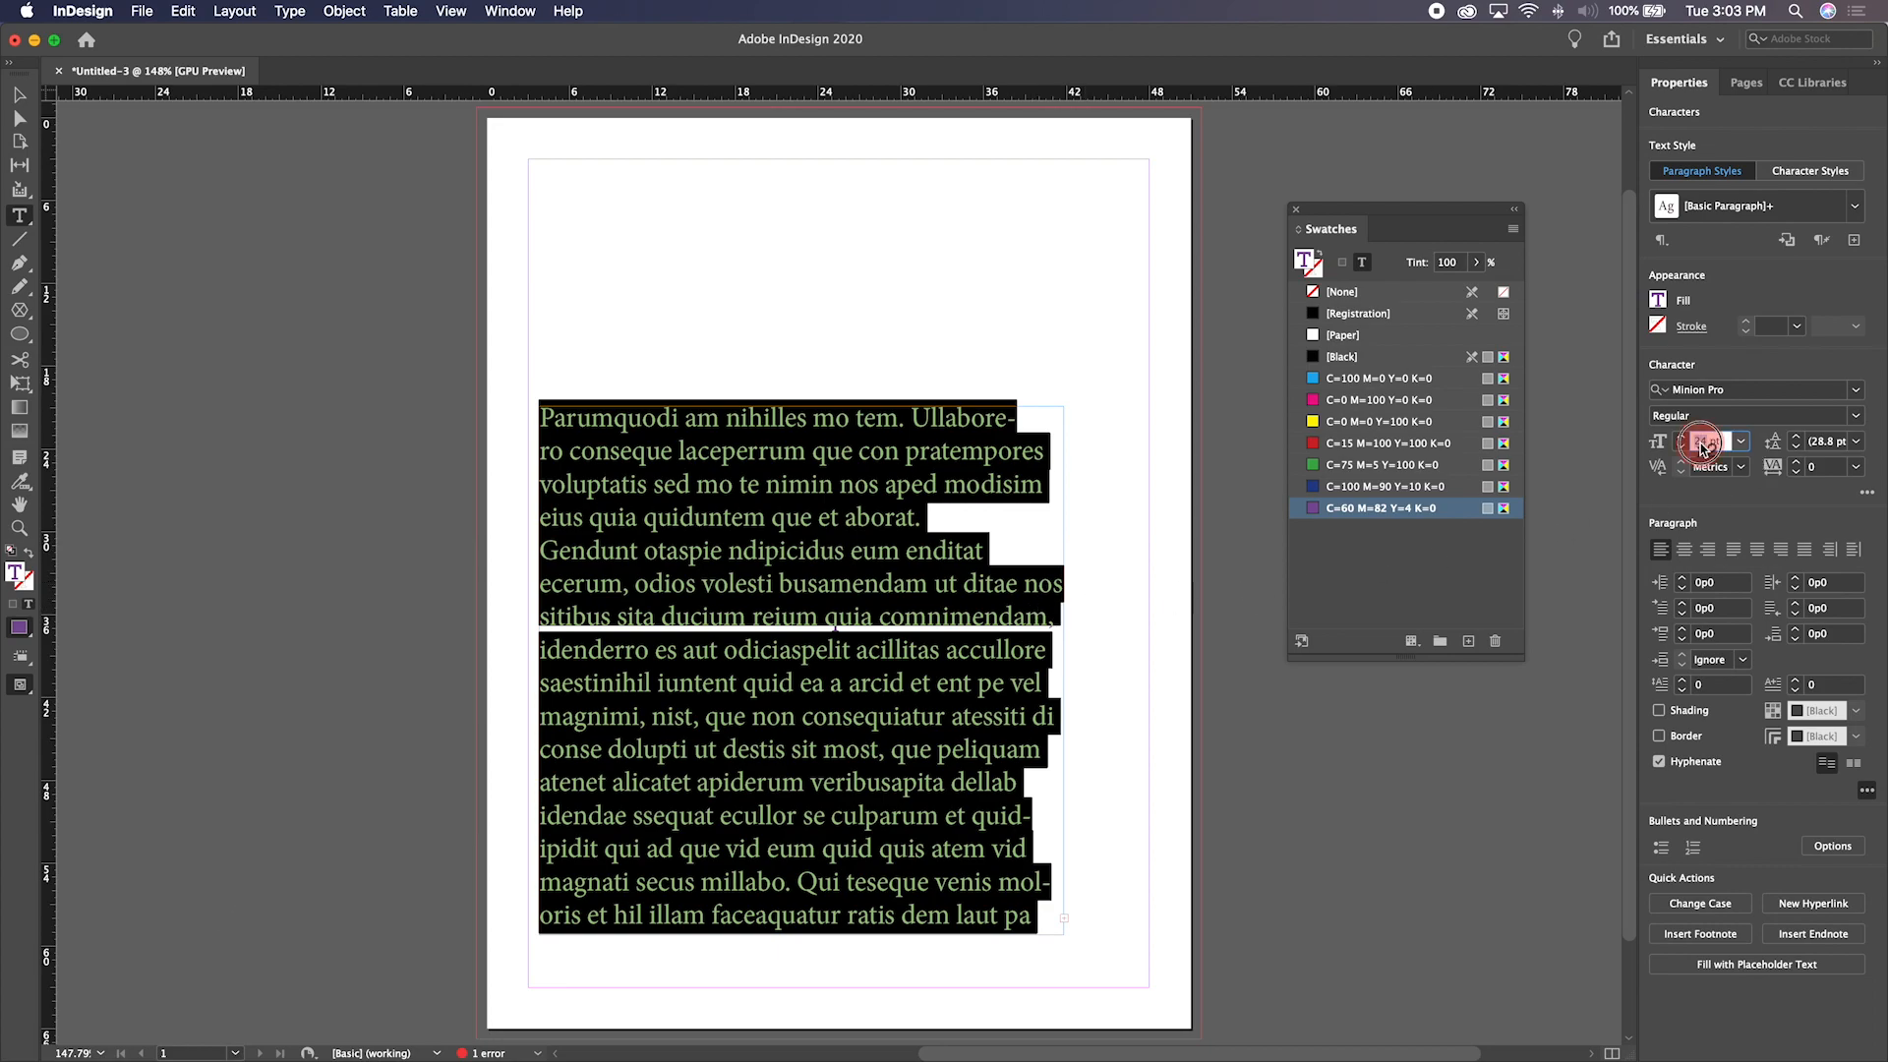
text(12)
key(Return)
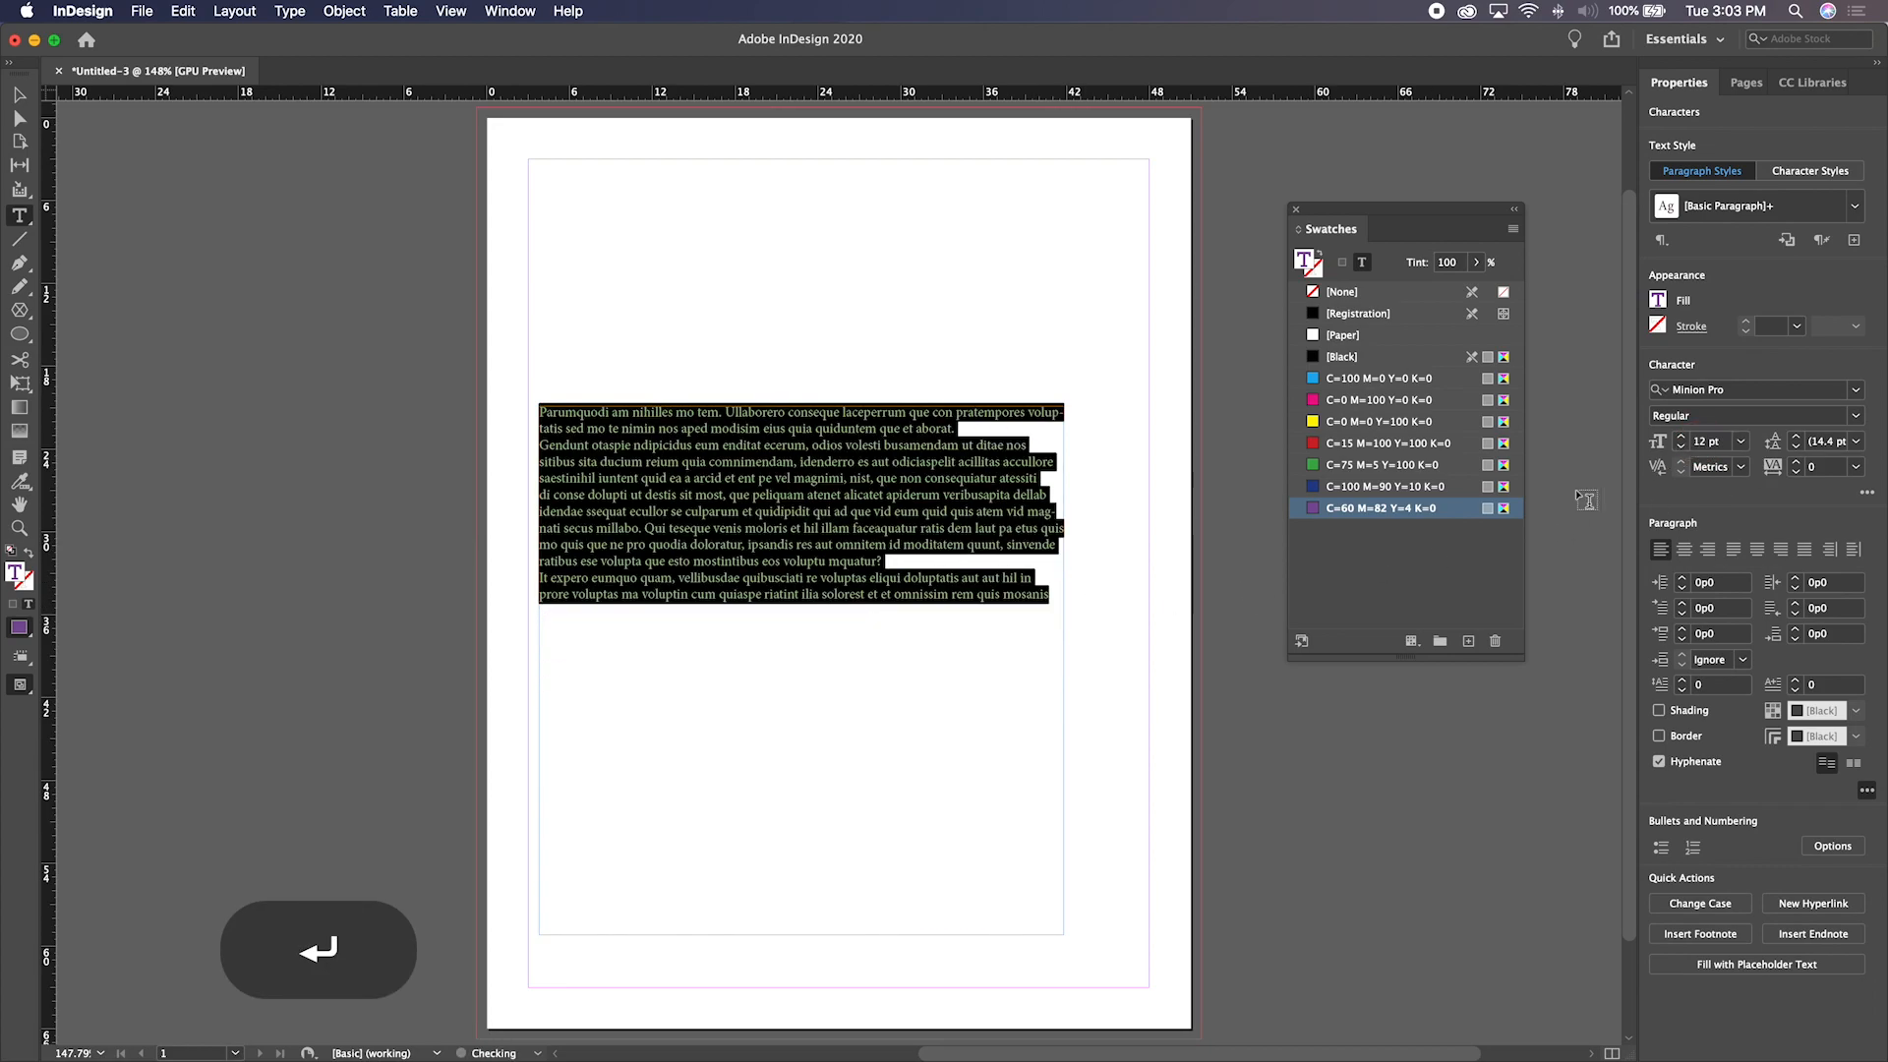
click(637, 657)
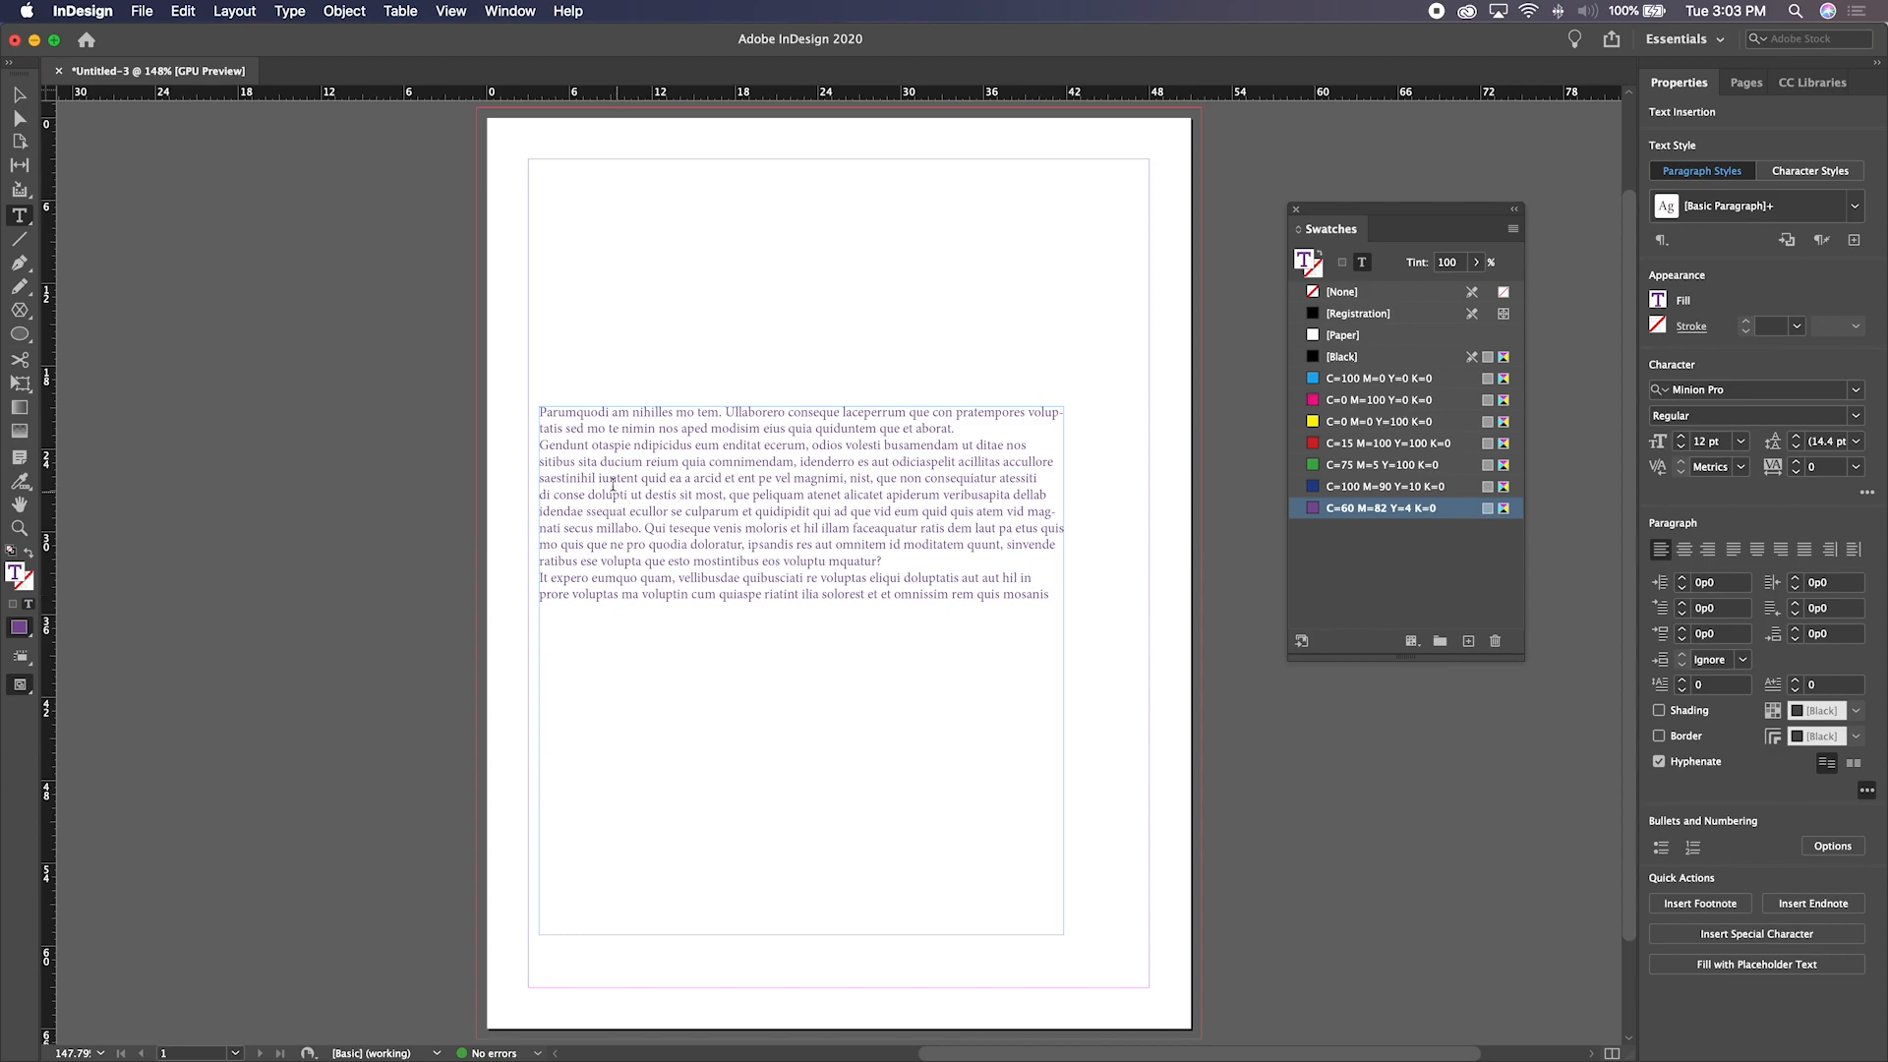
Fill the remaining space in the text frame with placeholder text
double_click(552, 413)
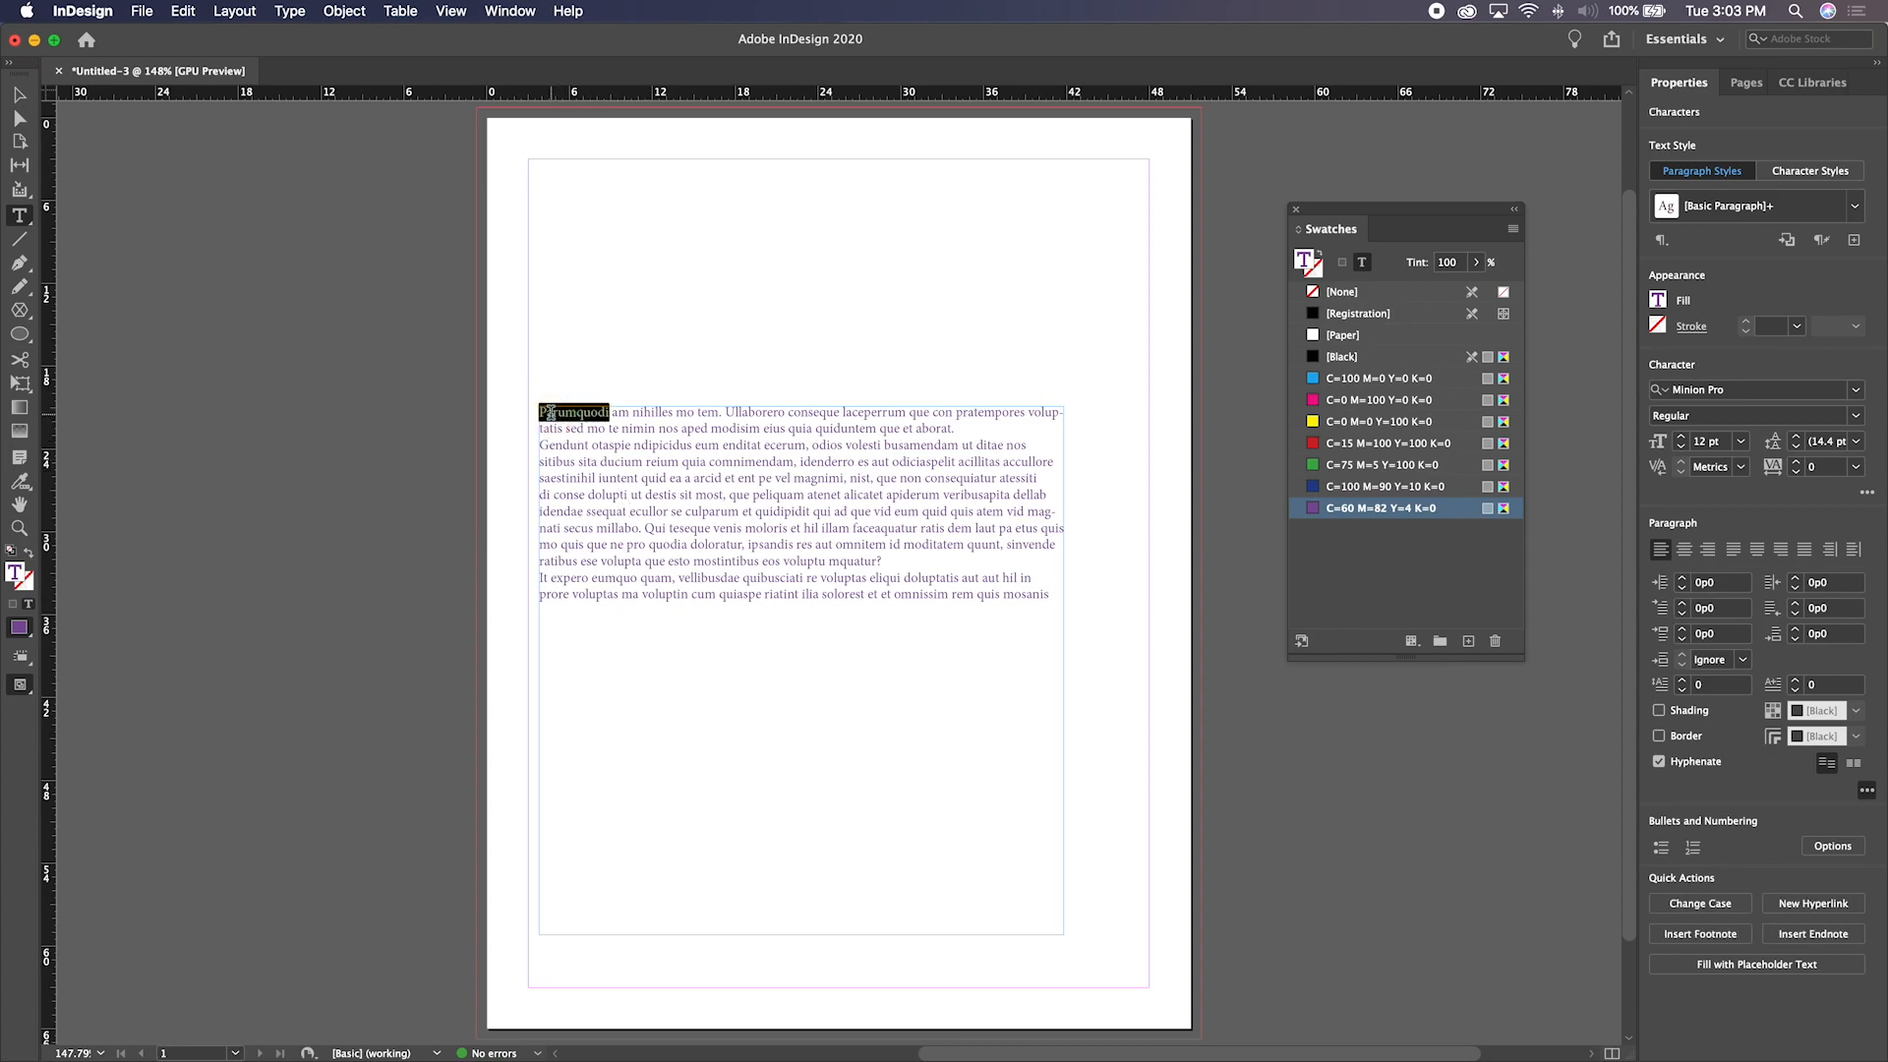
key(super+a)
click(290, 12)
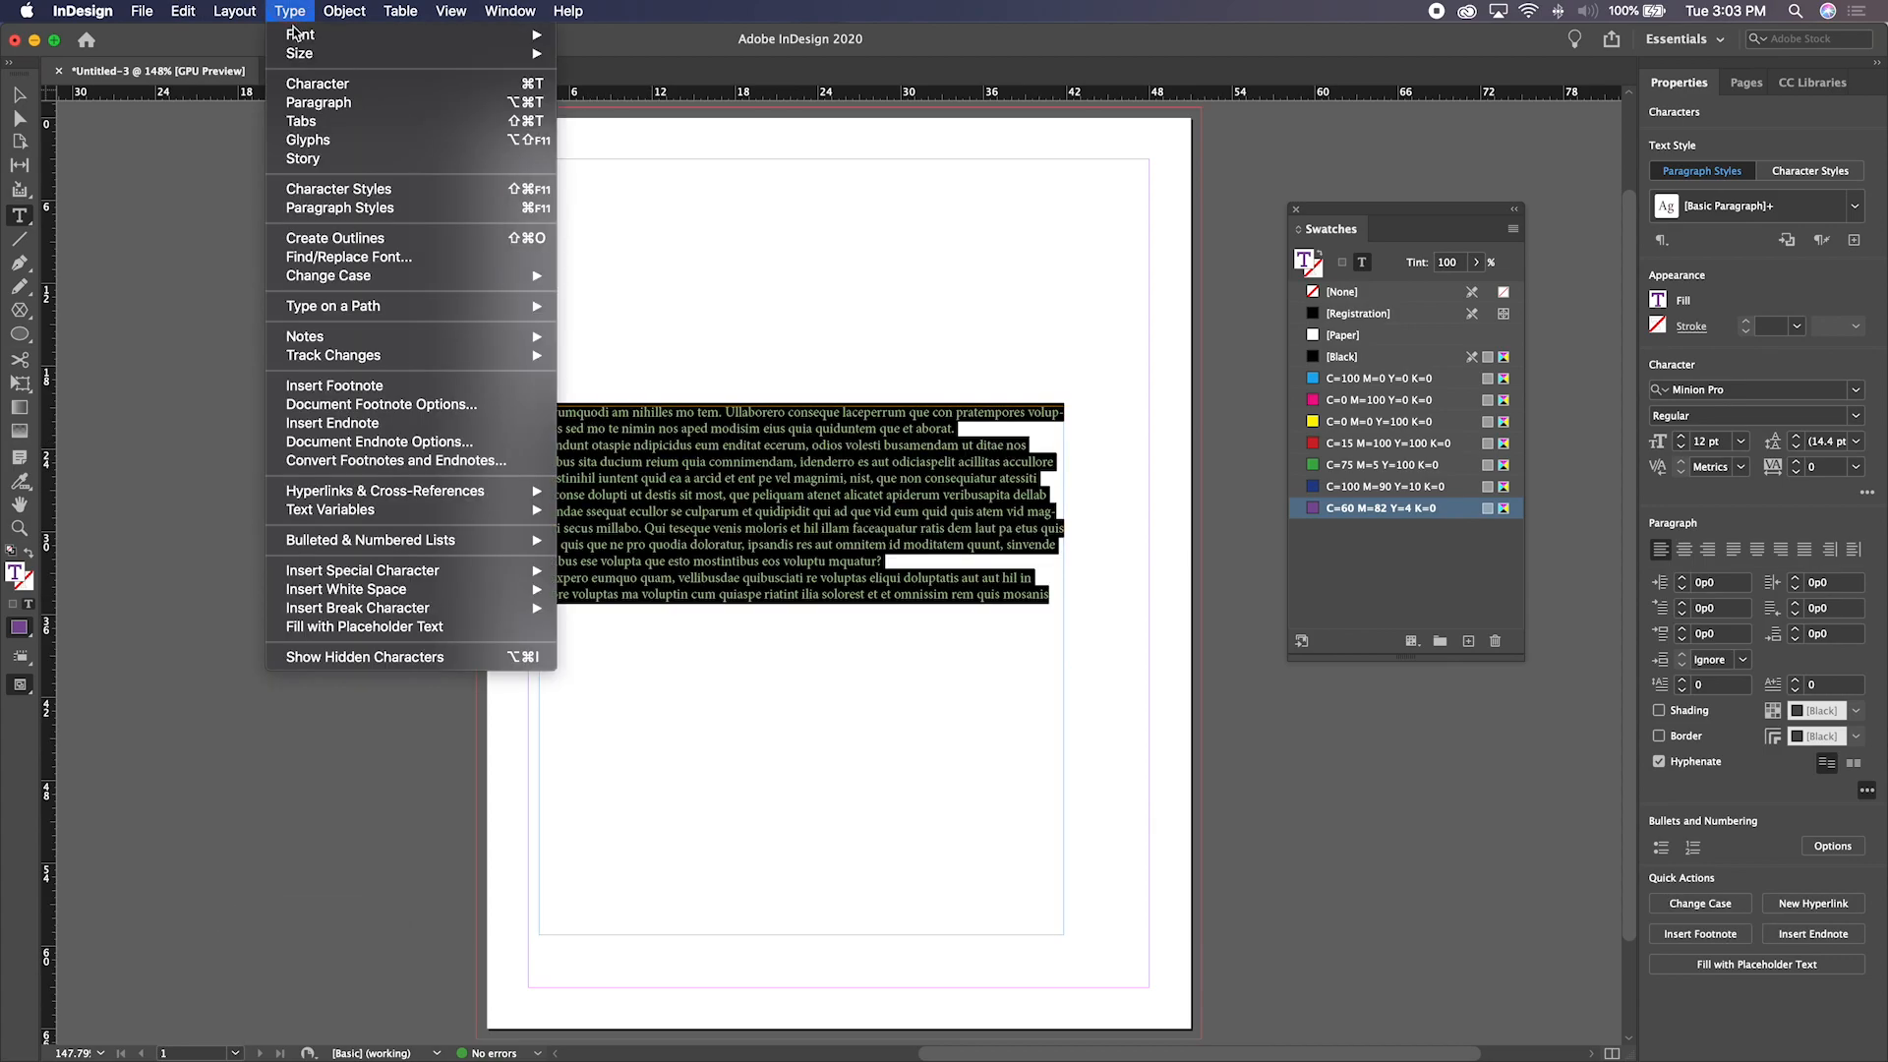
click(379, 626)
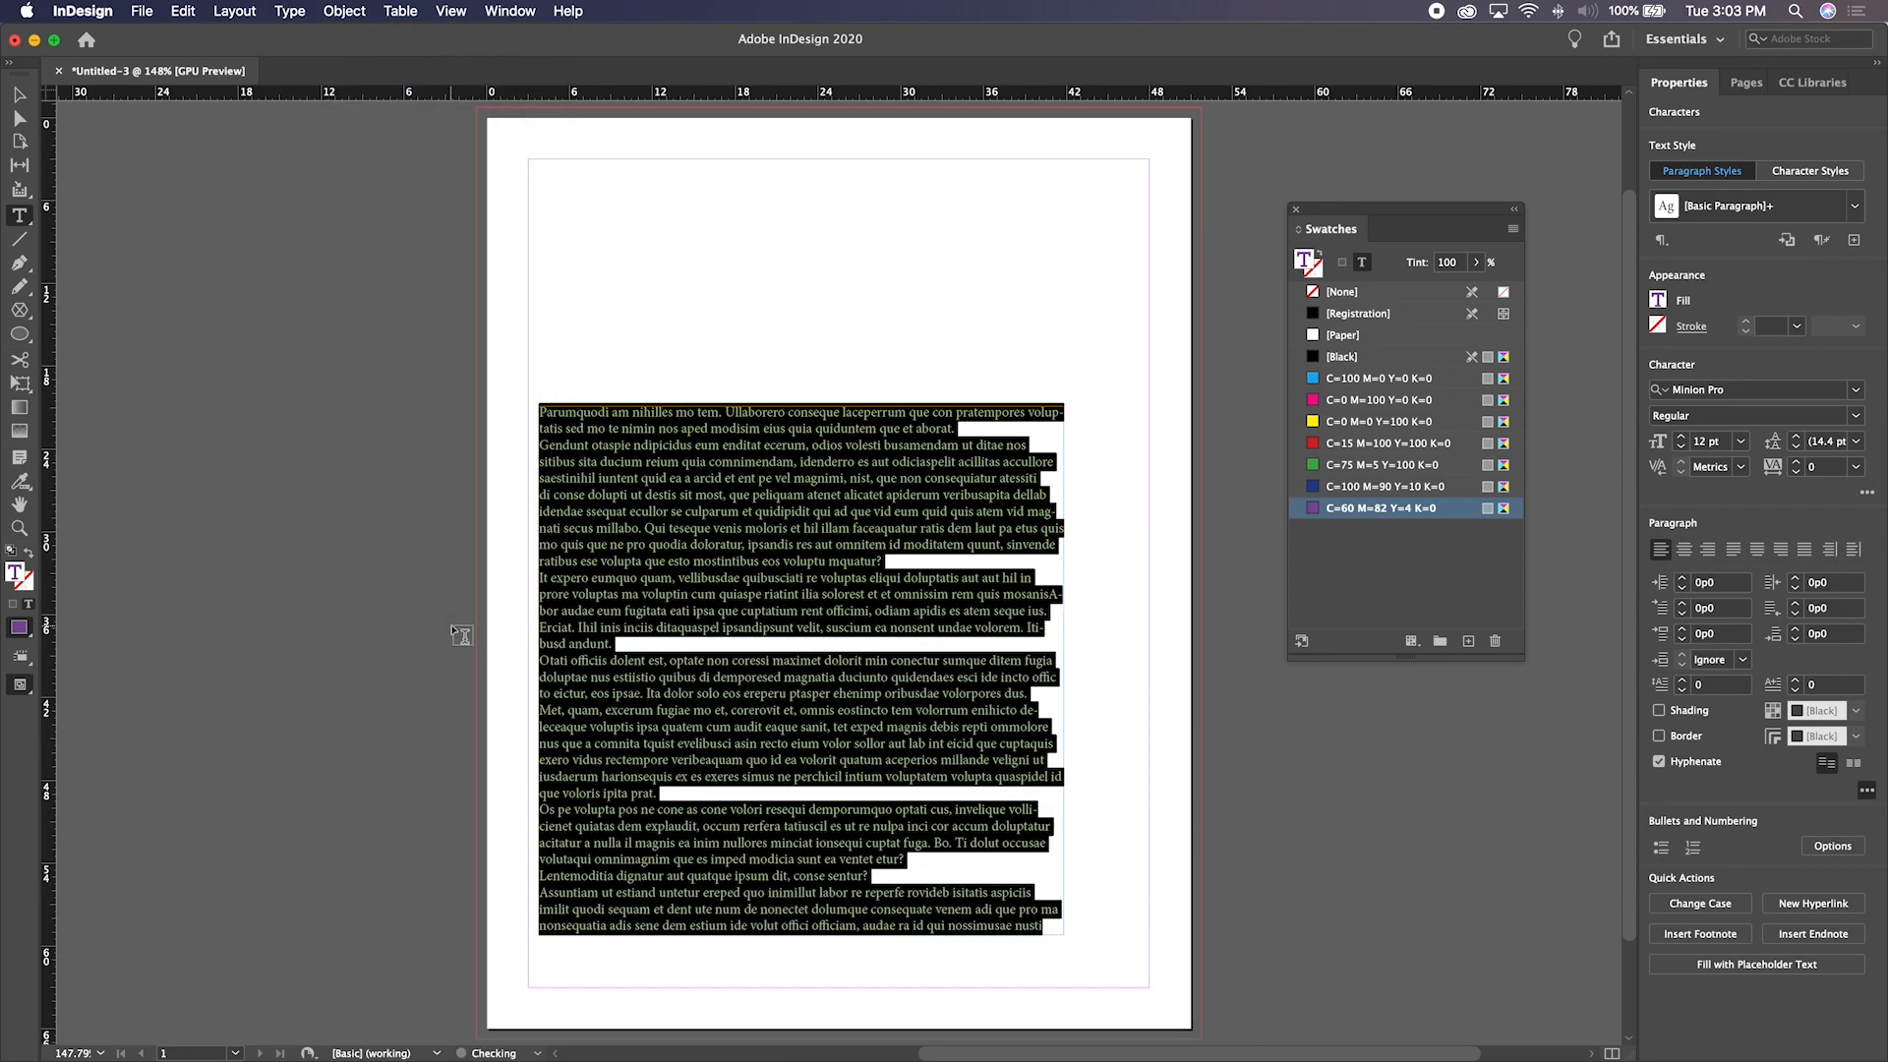
Resize the text frame to the page margins on all four sides, making it 45p0 wide and 60p0 high
click(18, 95)
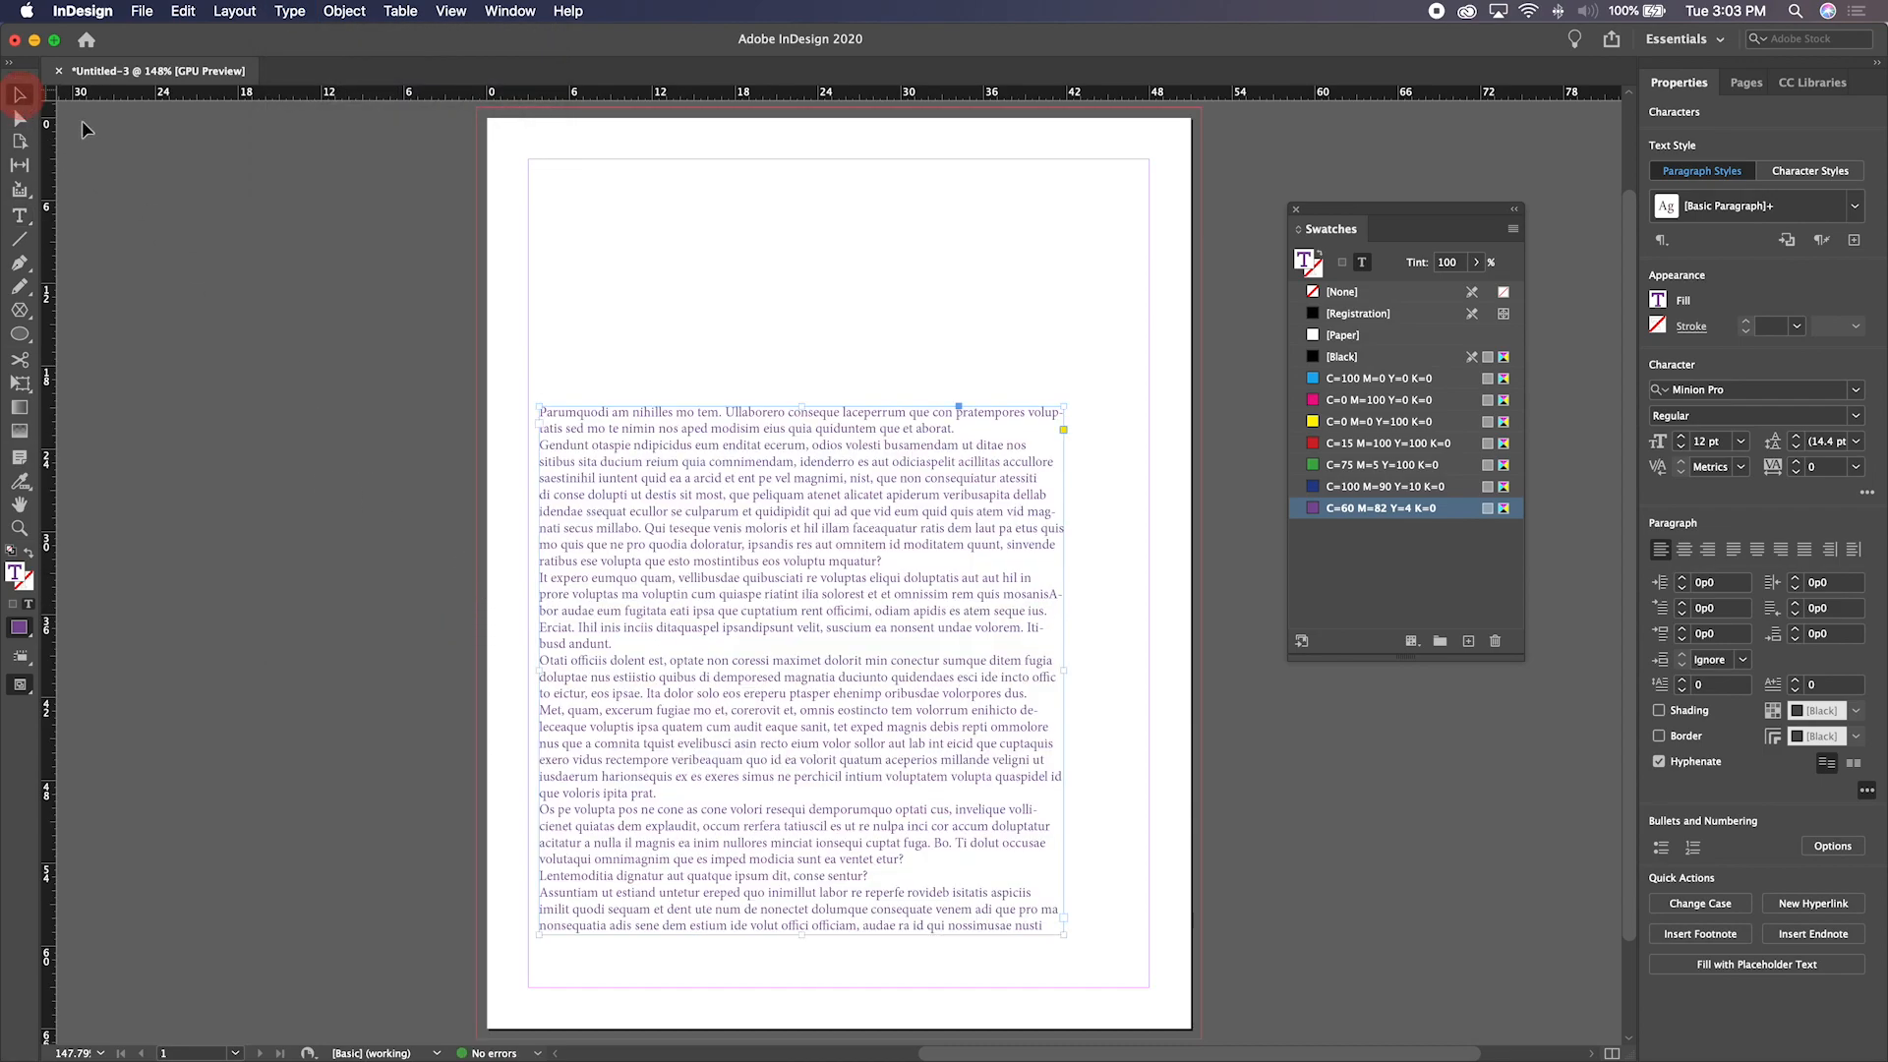
click(610, 345)
click(541, 669)
drag(542, 668, 528, 669)
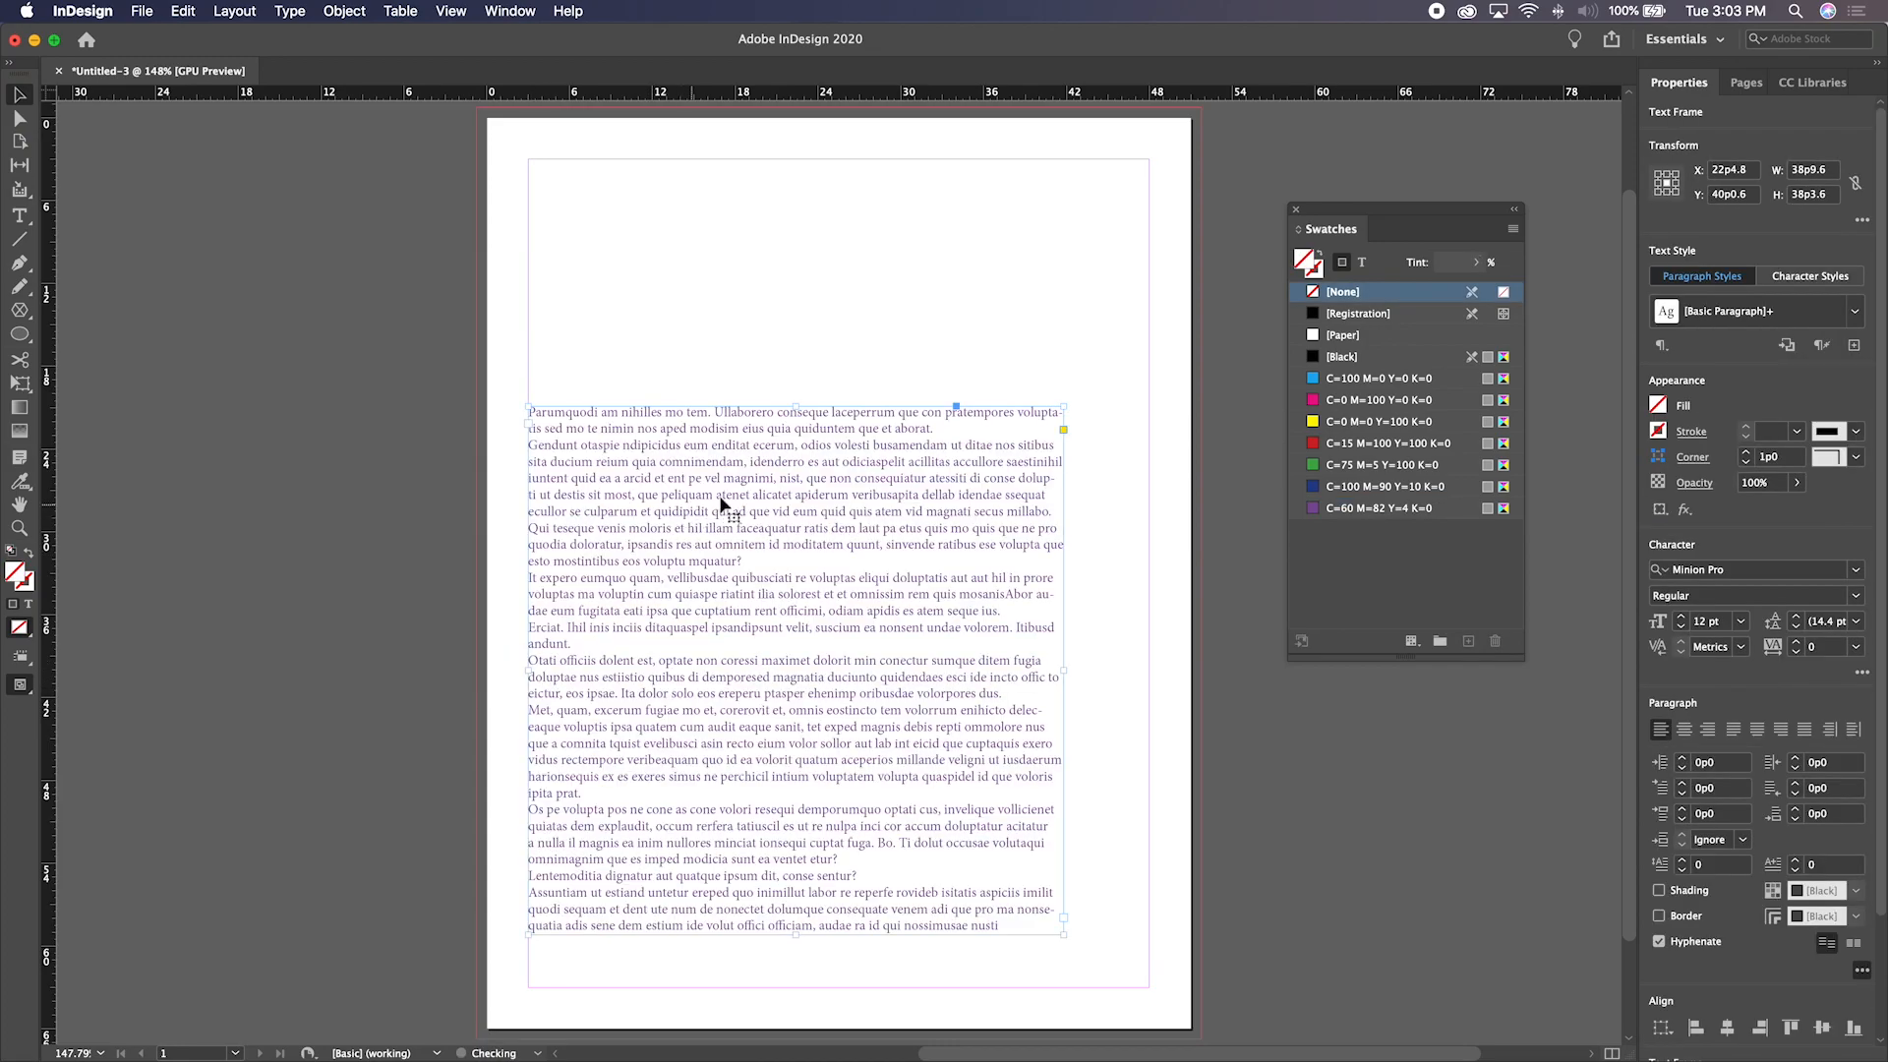
drag(1066, 671, 1148, 671)
drag(835, 407, 831, 158)
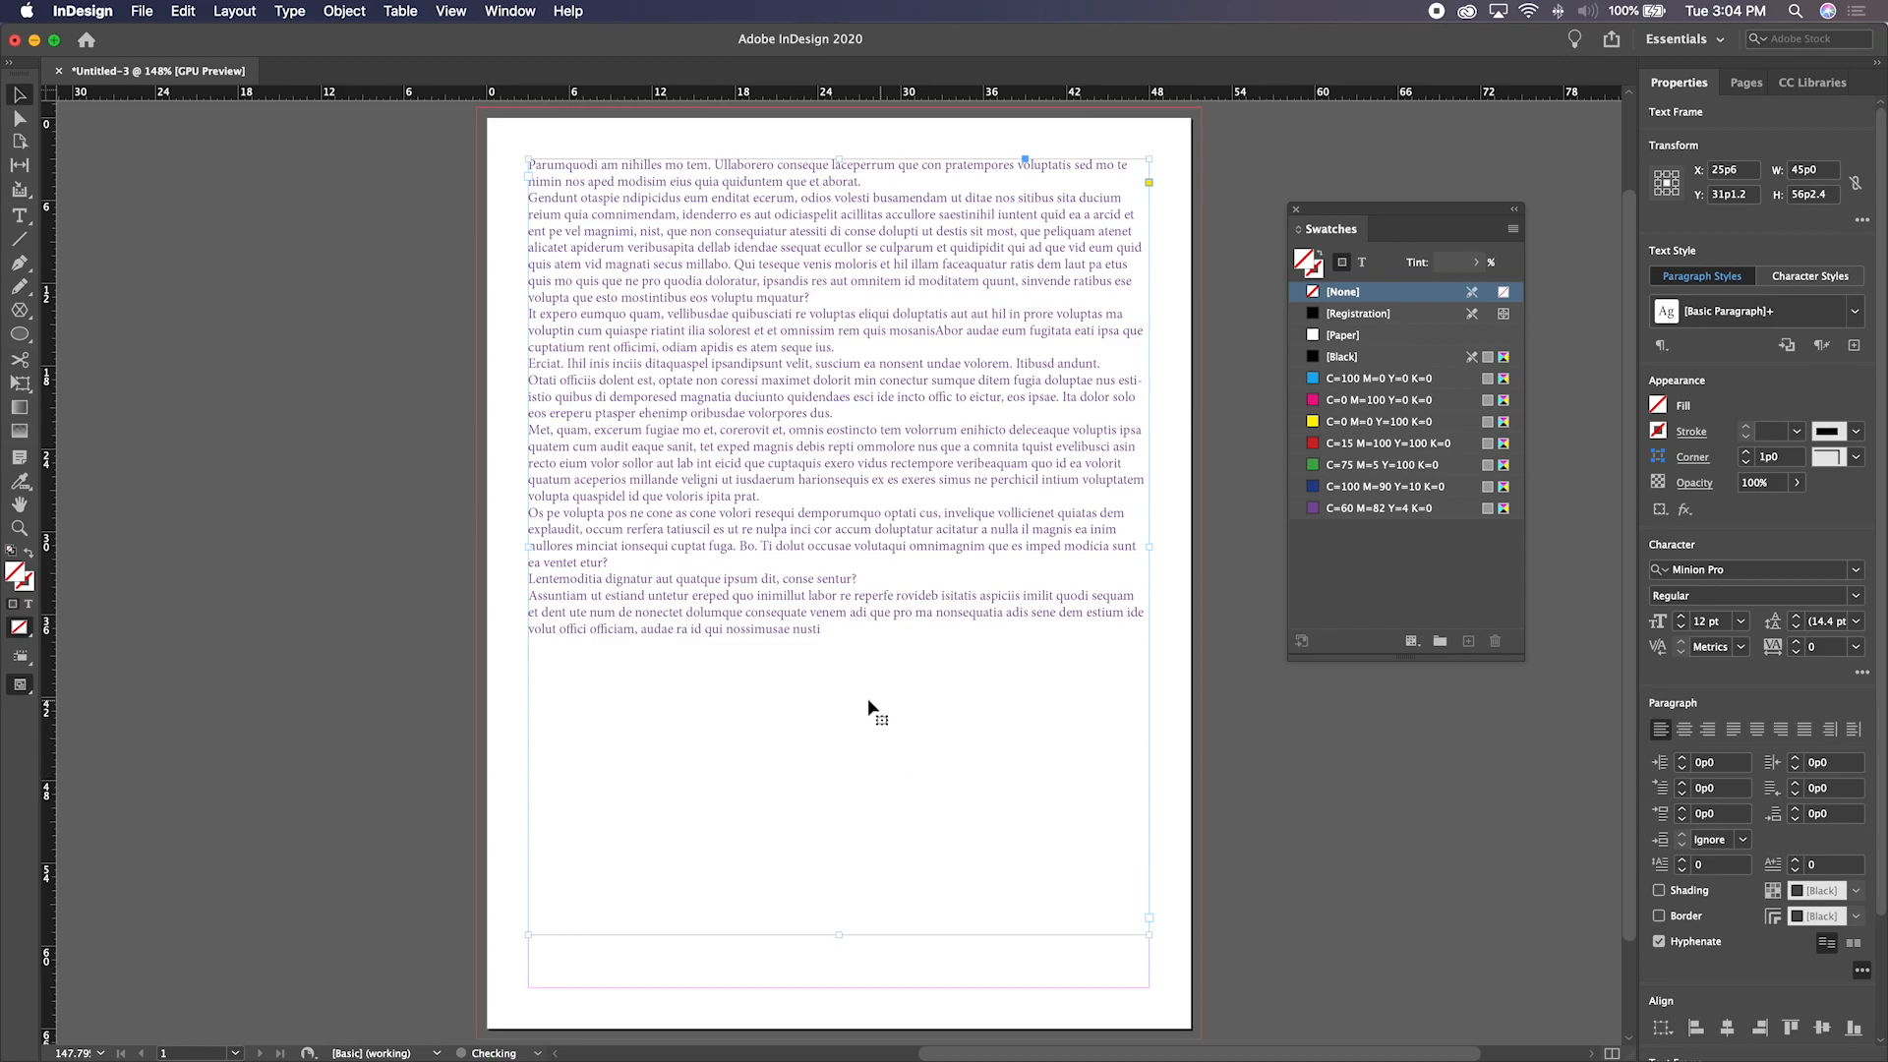
scroll(853, 836, down, 1)
click(839, 929)
drag(839, 930, 840, 981)
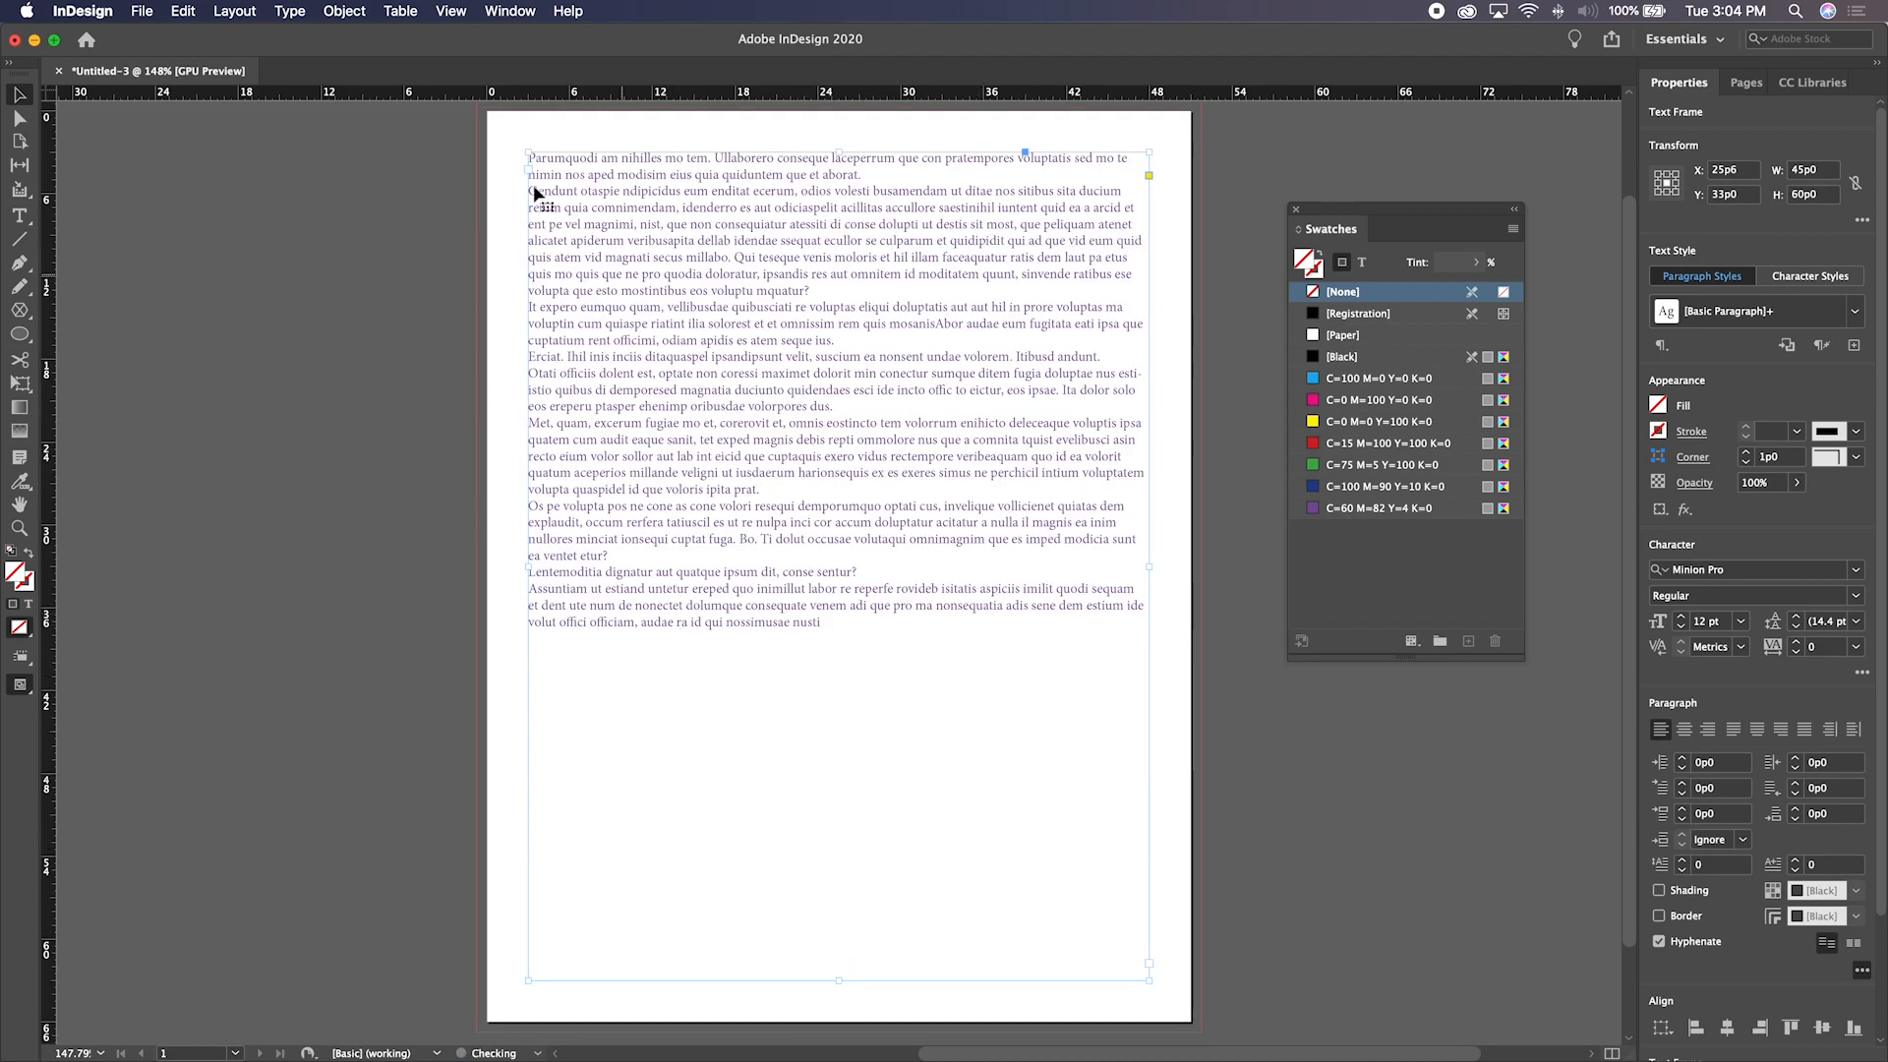
Divide the page into two columns and narrow the text frame to the first column, 22p0 wide
click(244, 11)
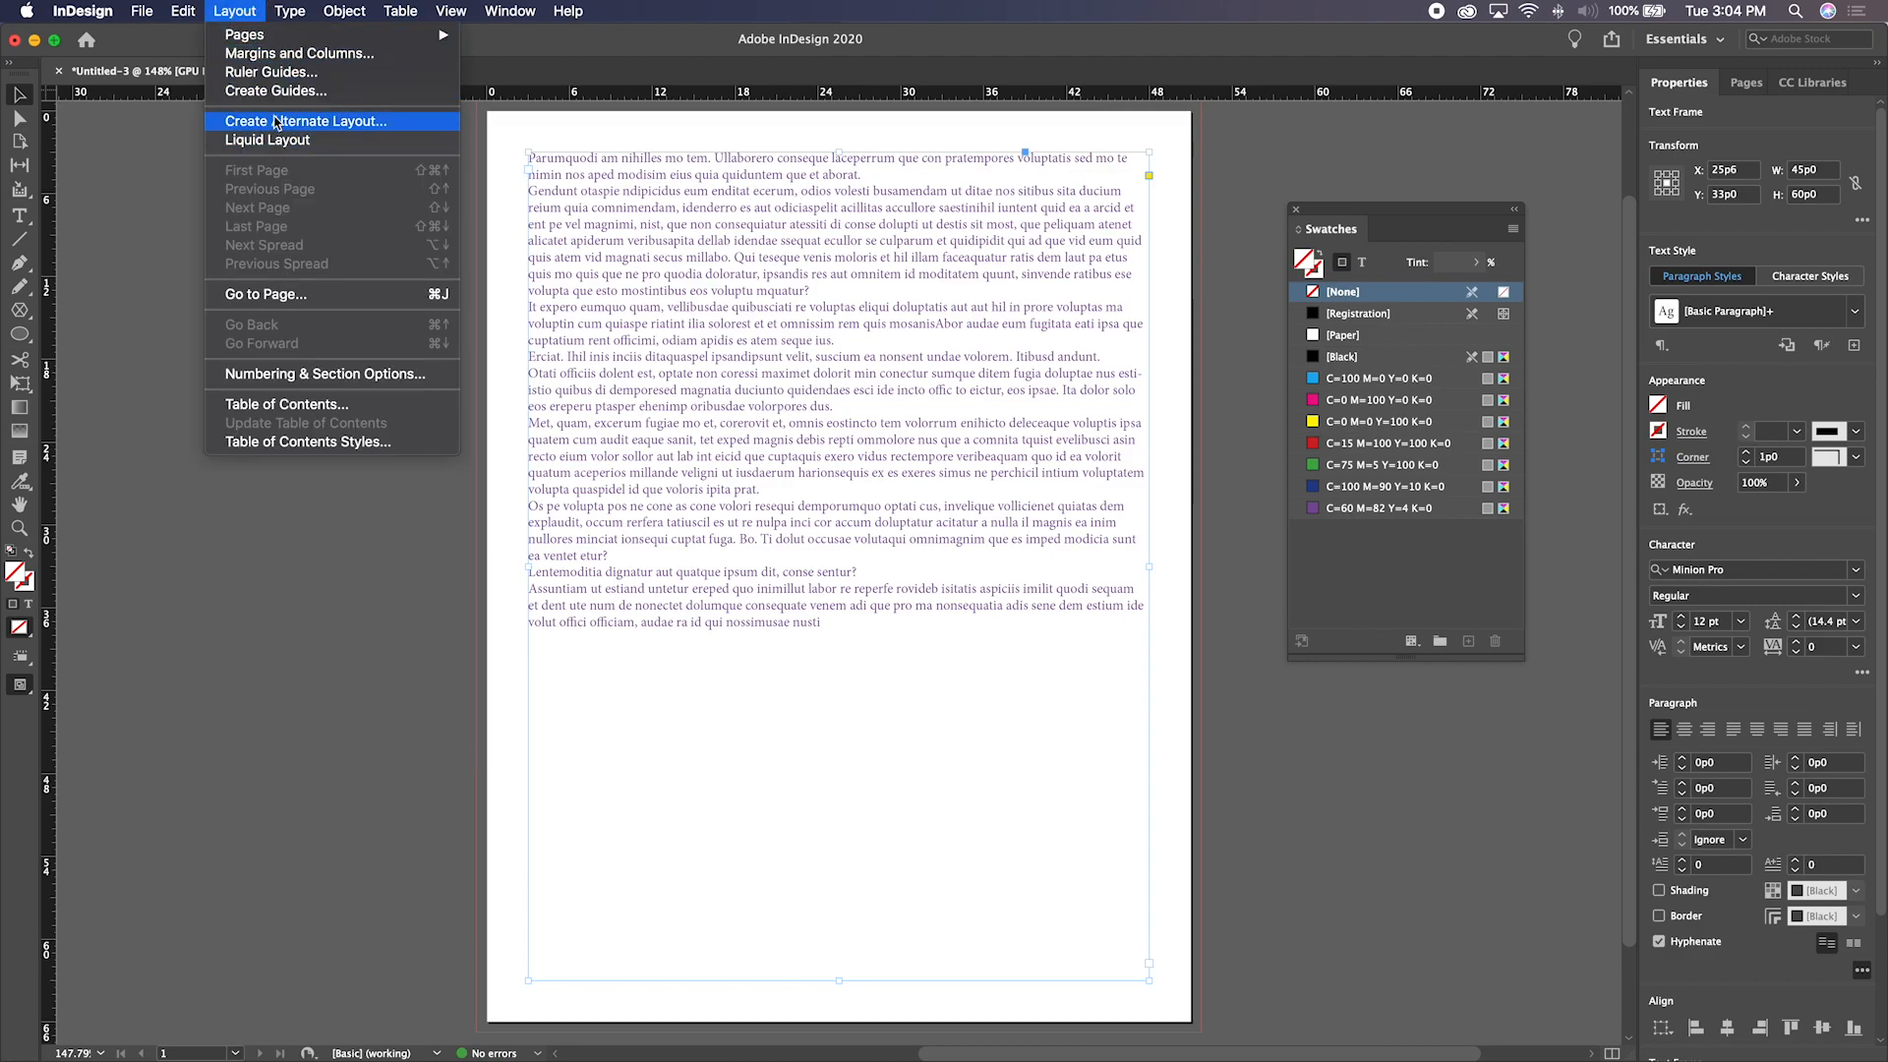
click(282, 53)
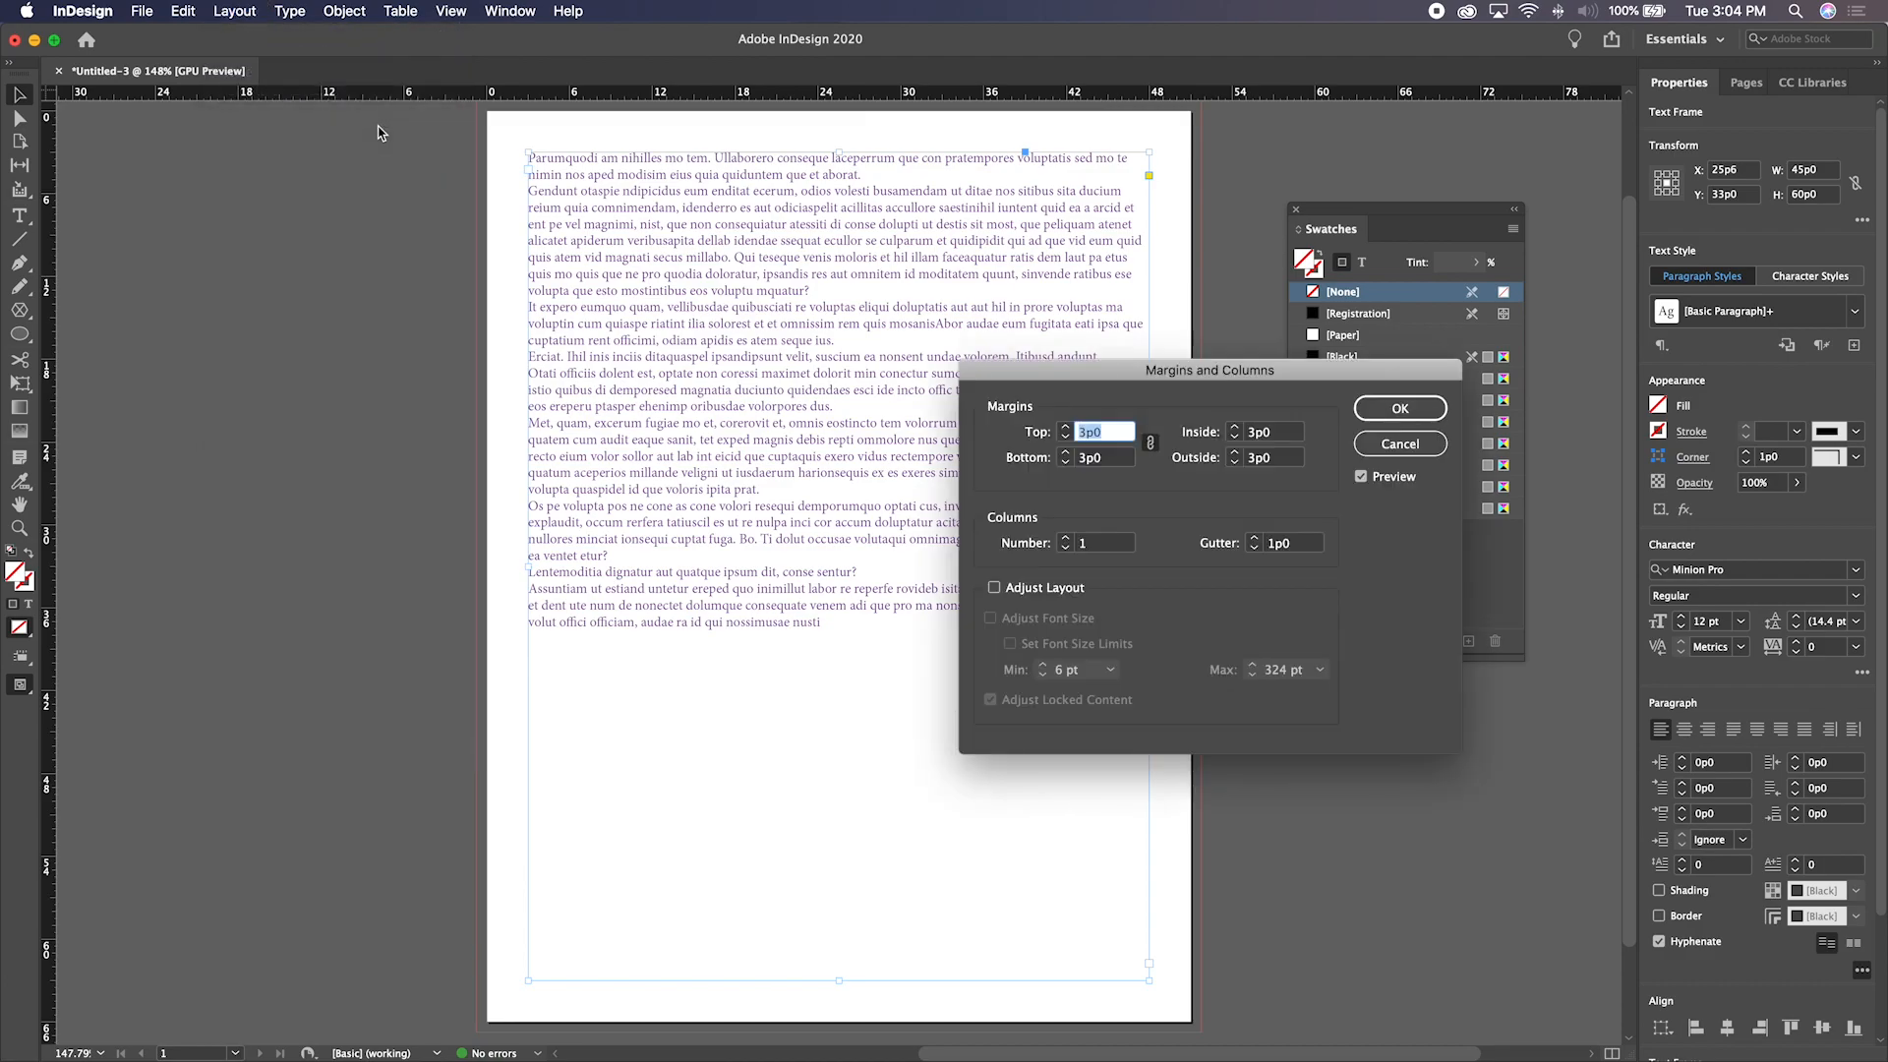
click(1065, 539)
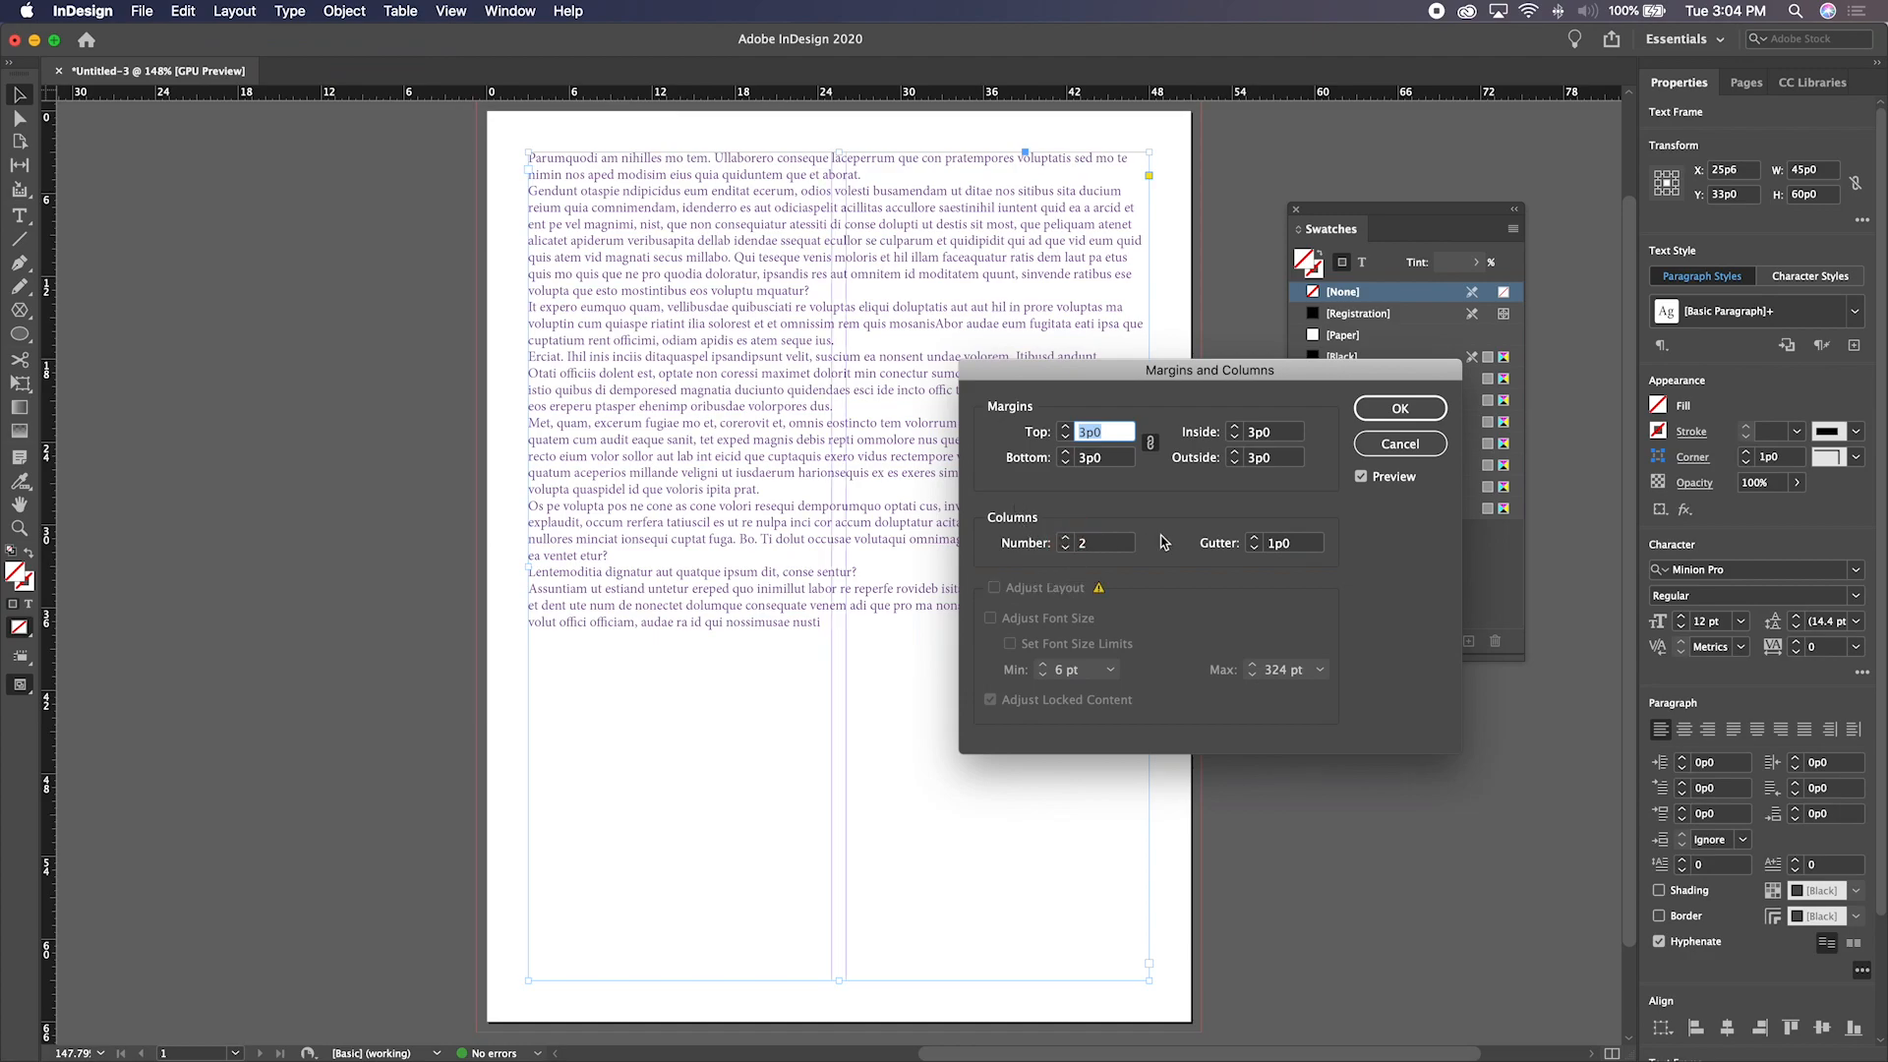
click(1398, 412)
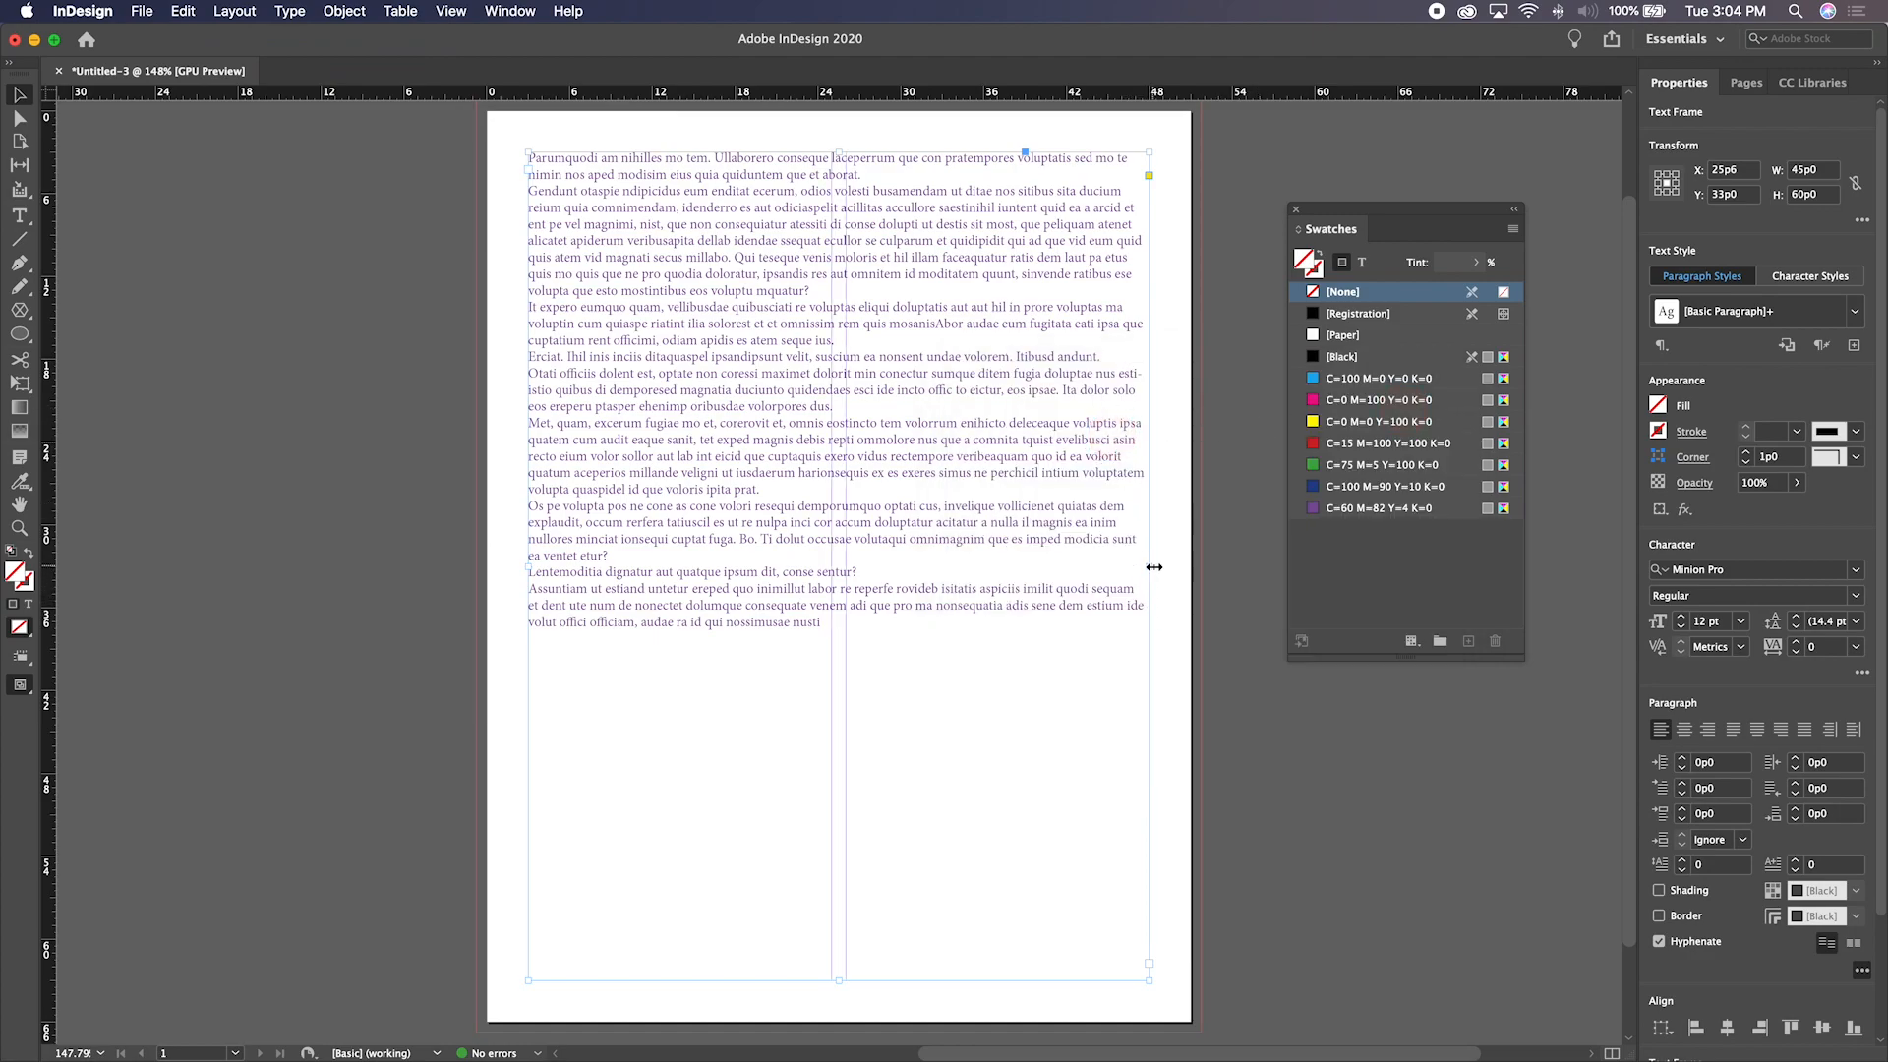
drag(1149, 566, 832, 547)
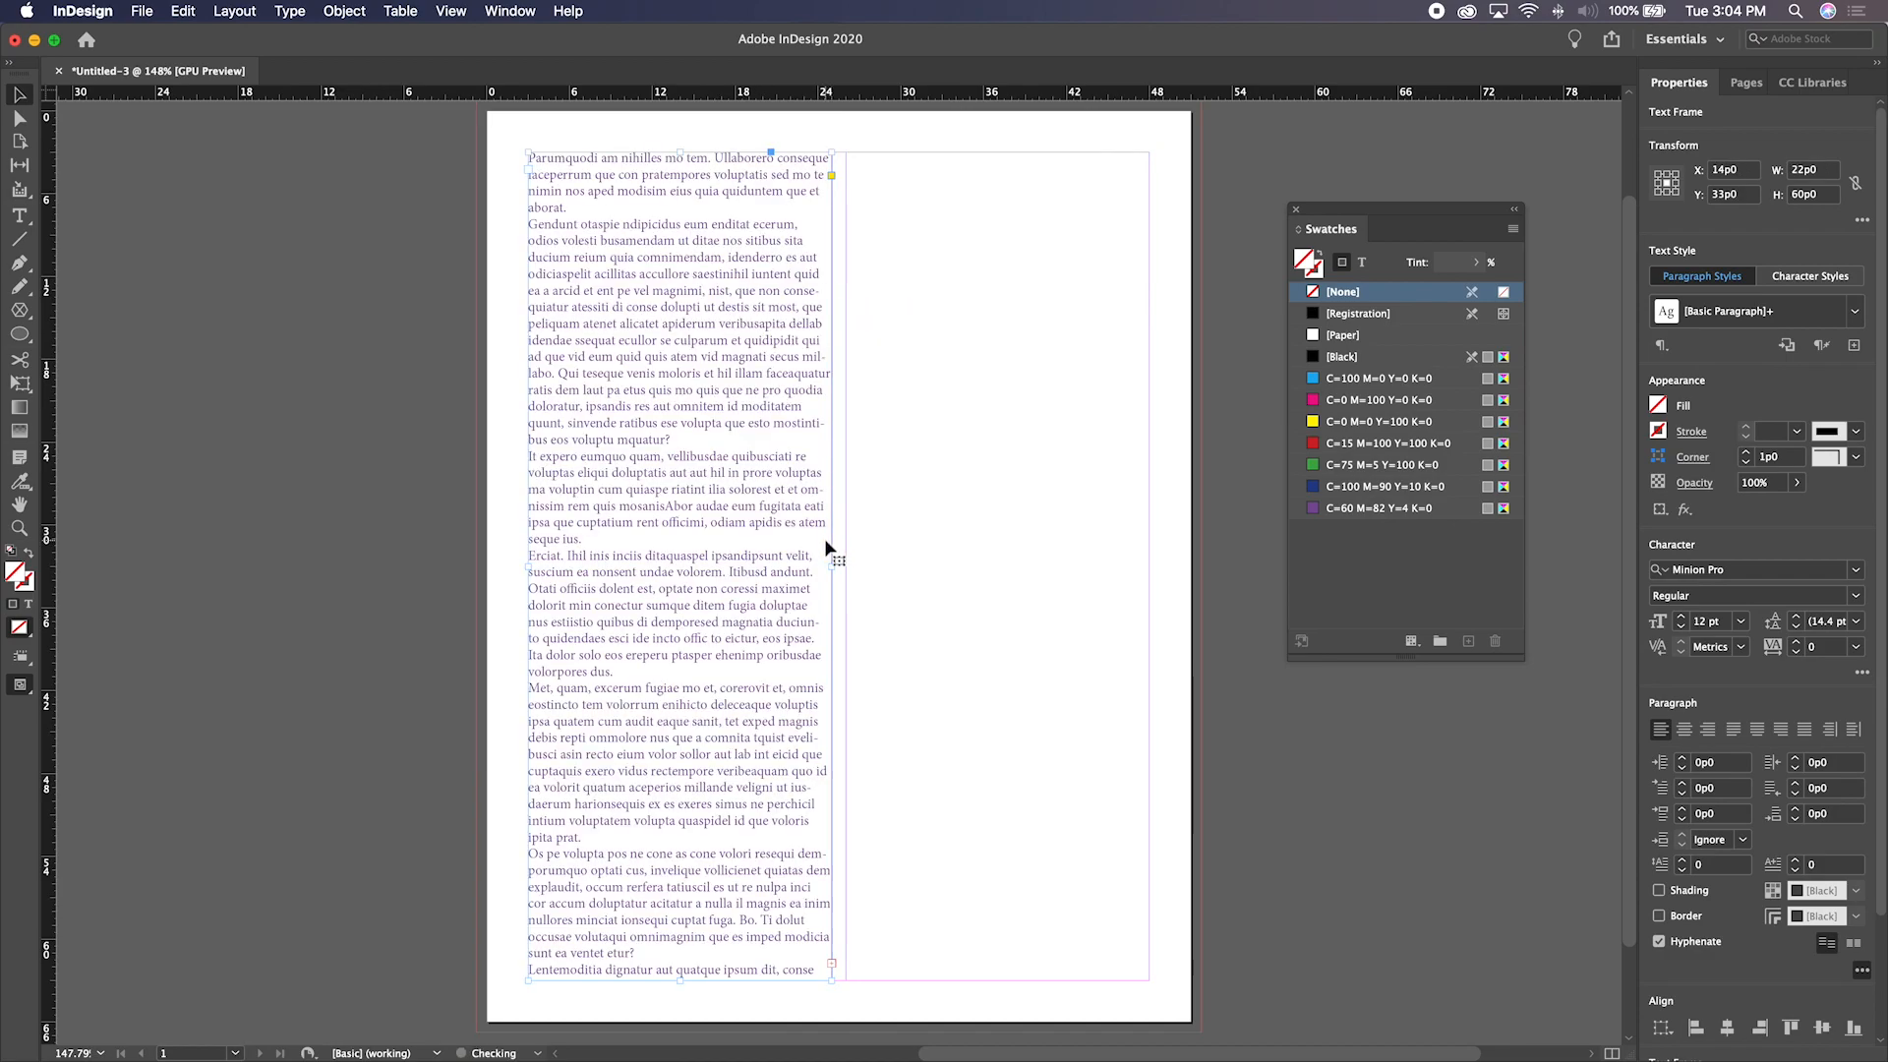
click(893, 570)
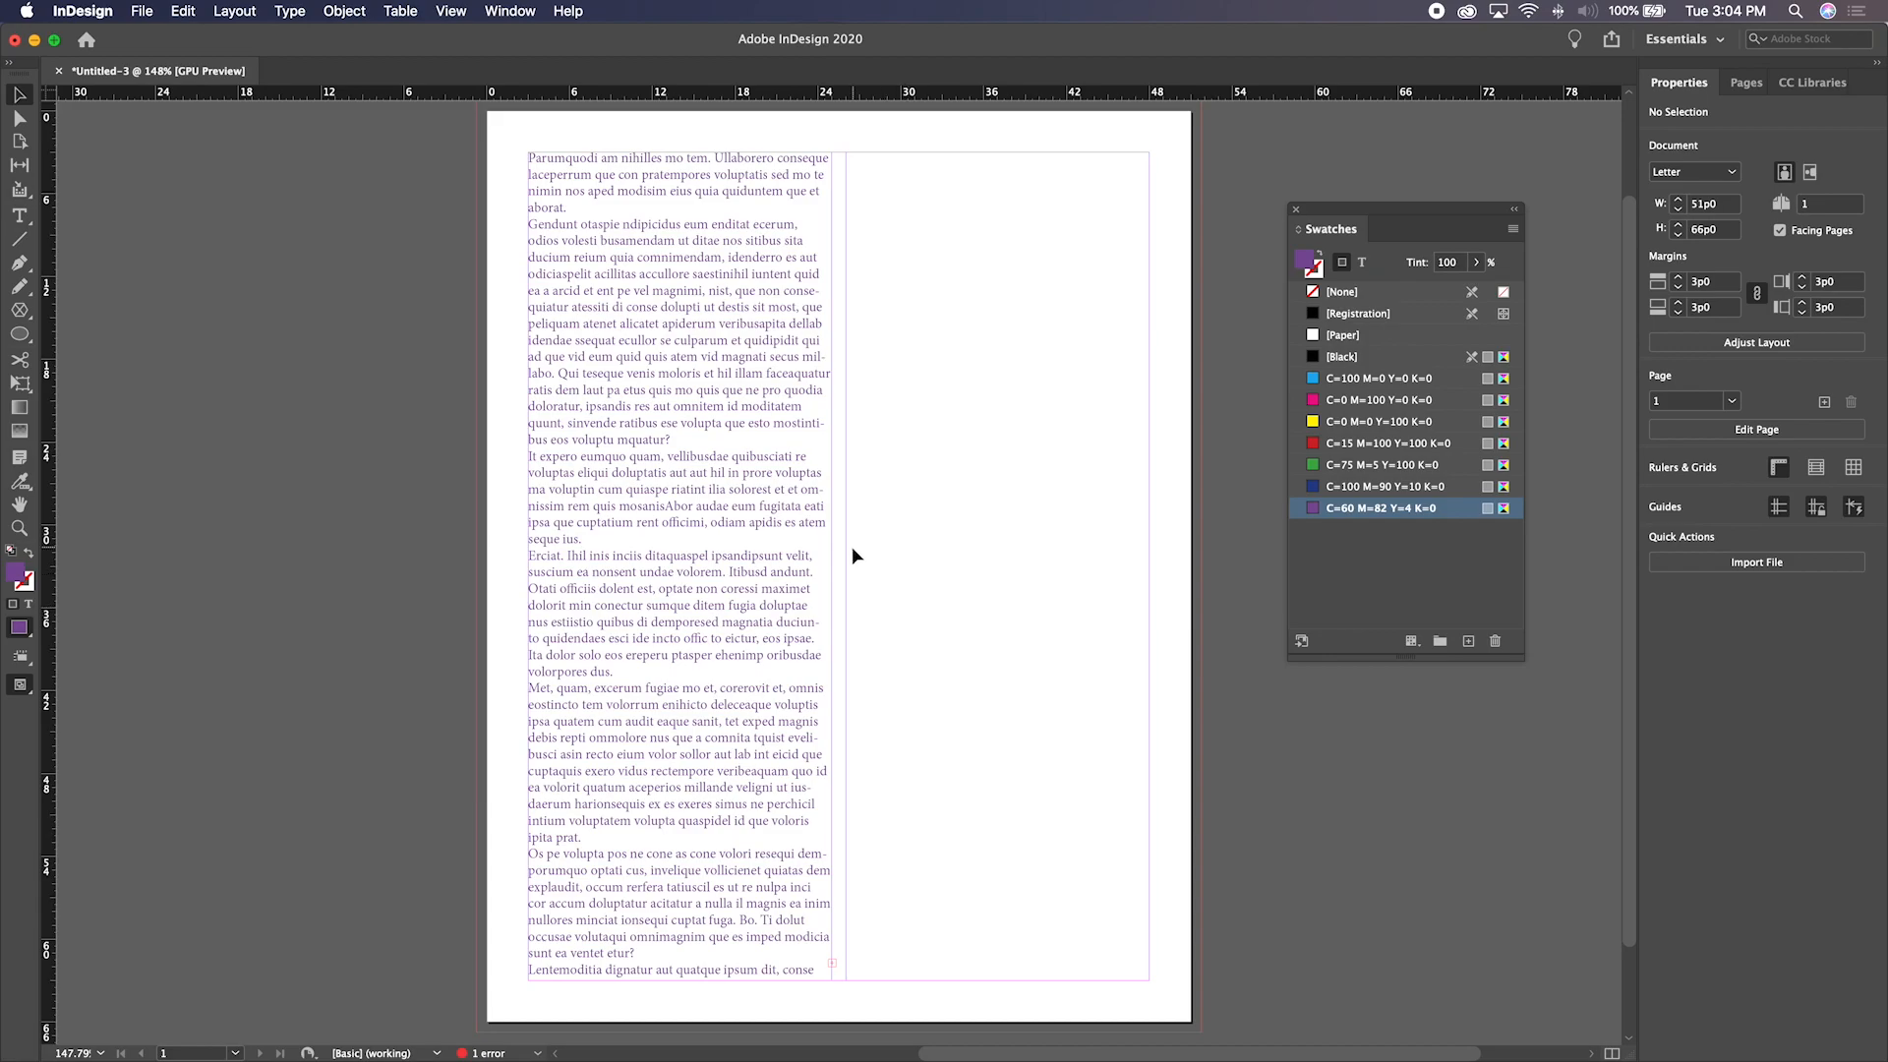
Justify the frame's text with the last line aligned left and turn off hyphenation, then show the page in preview mode
click(834, 590)
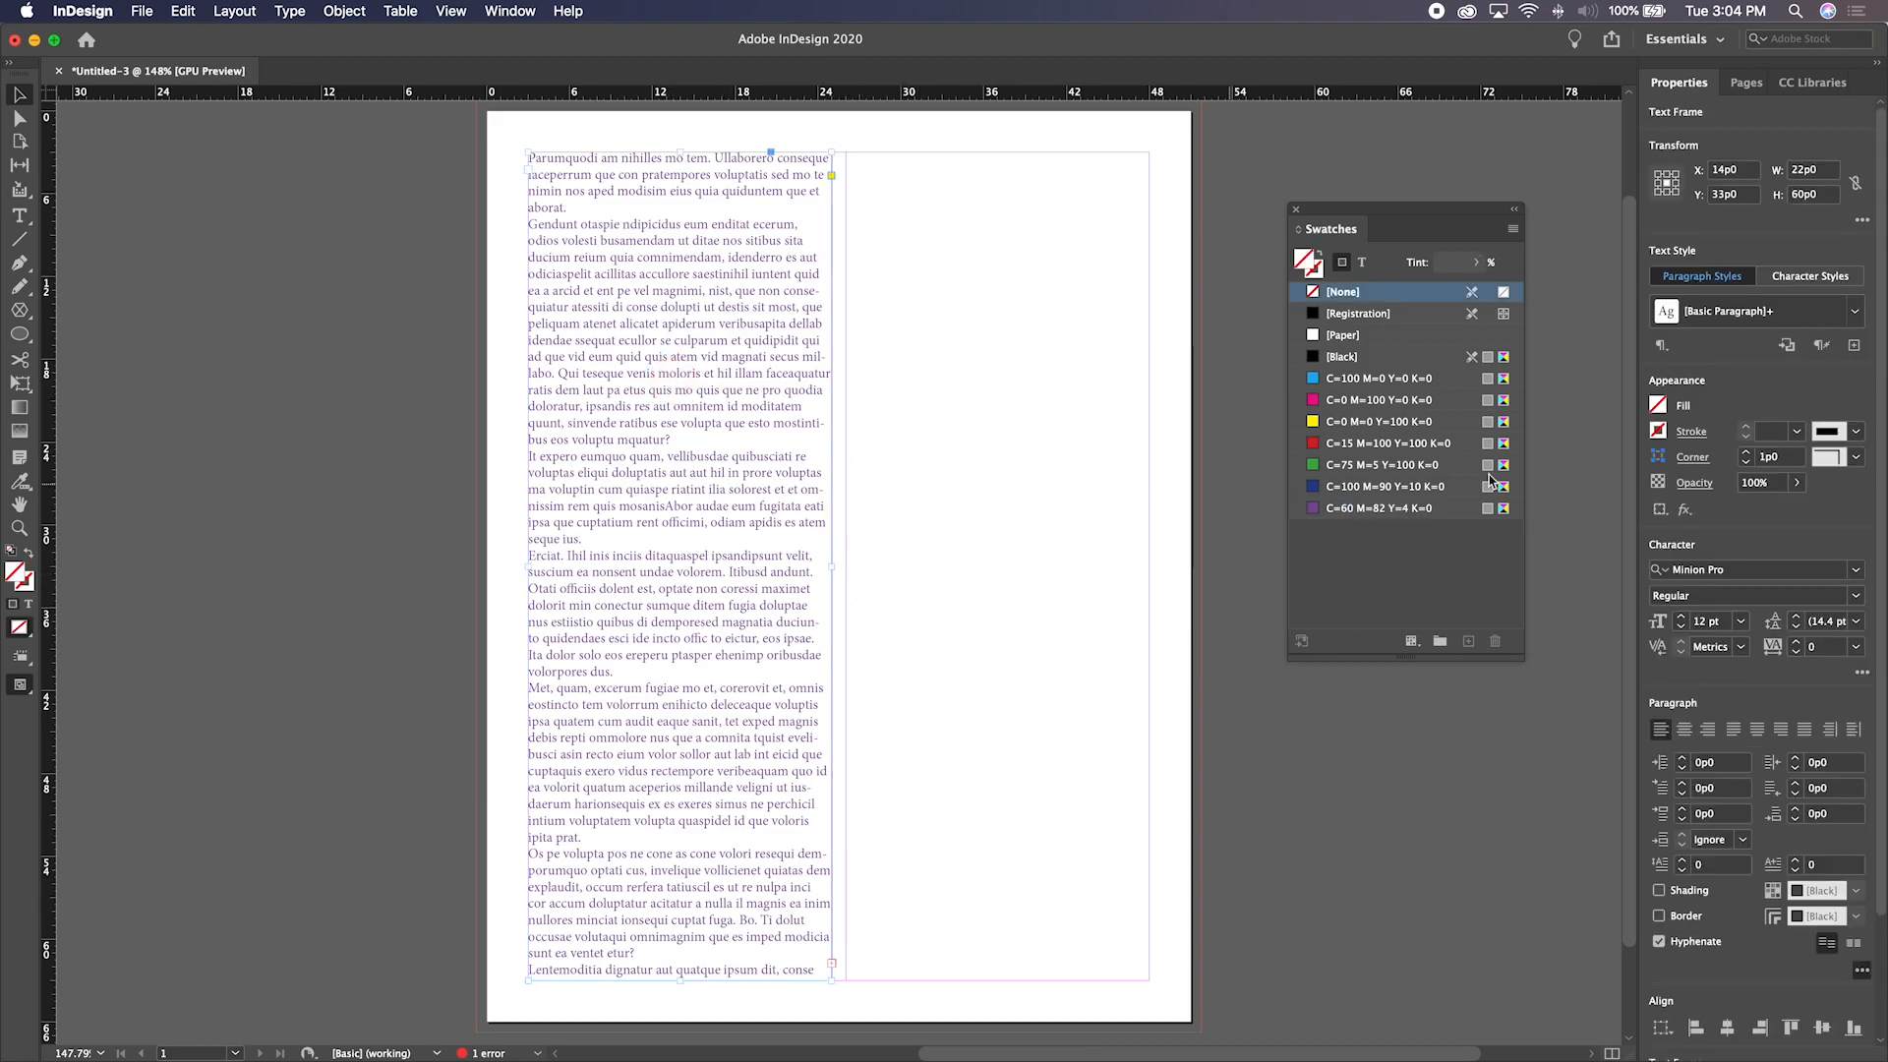
click(1730, 732)
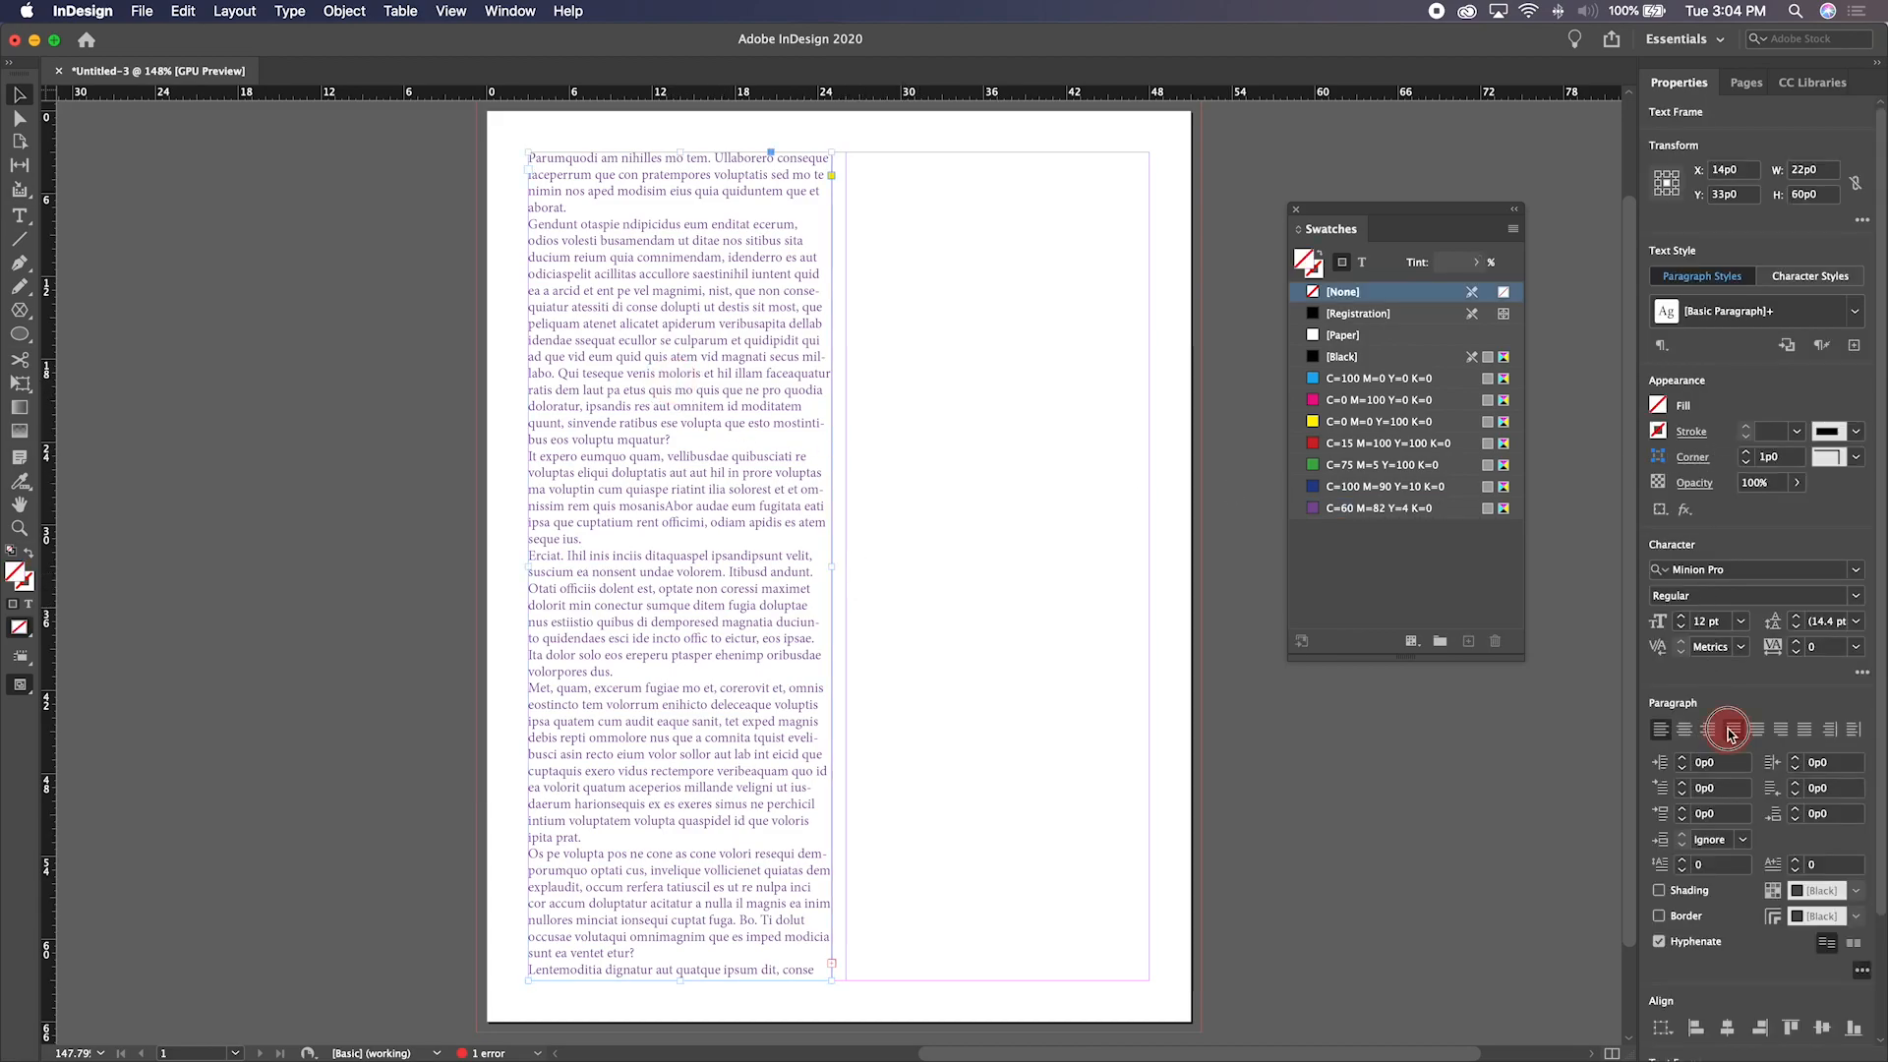
click(1692, 944)
click(901, 462)
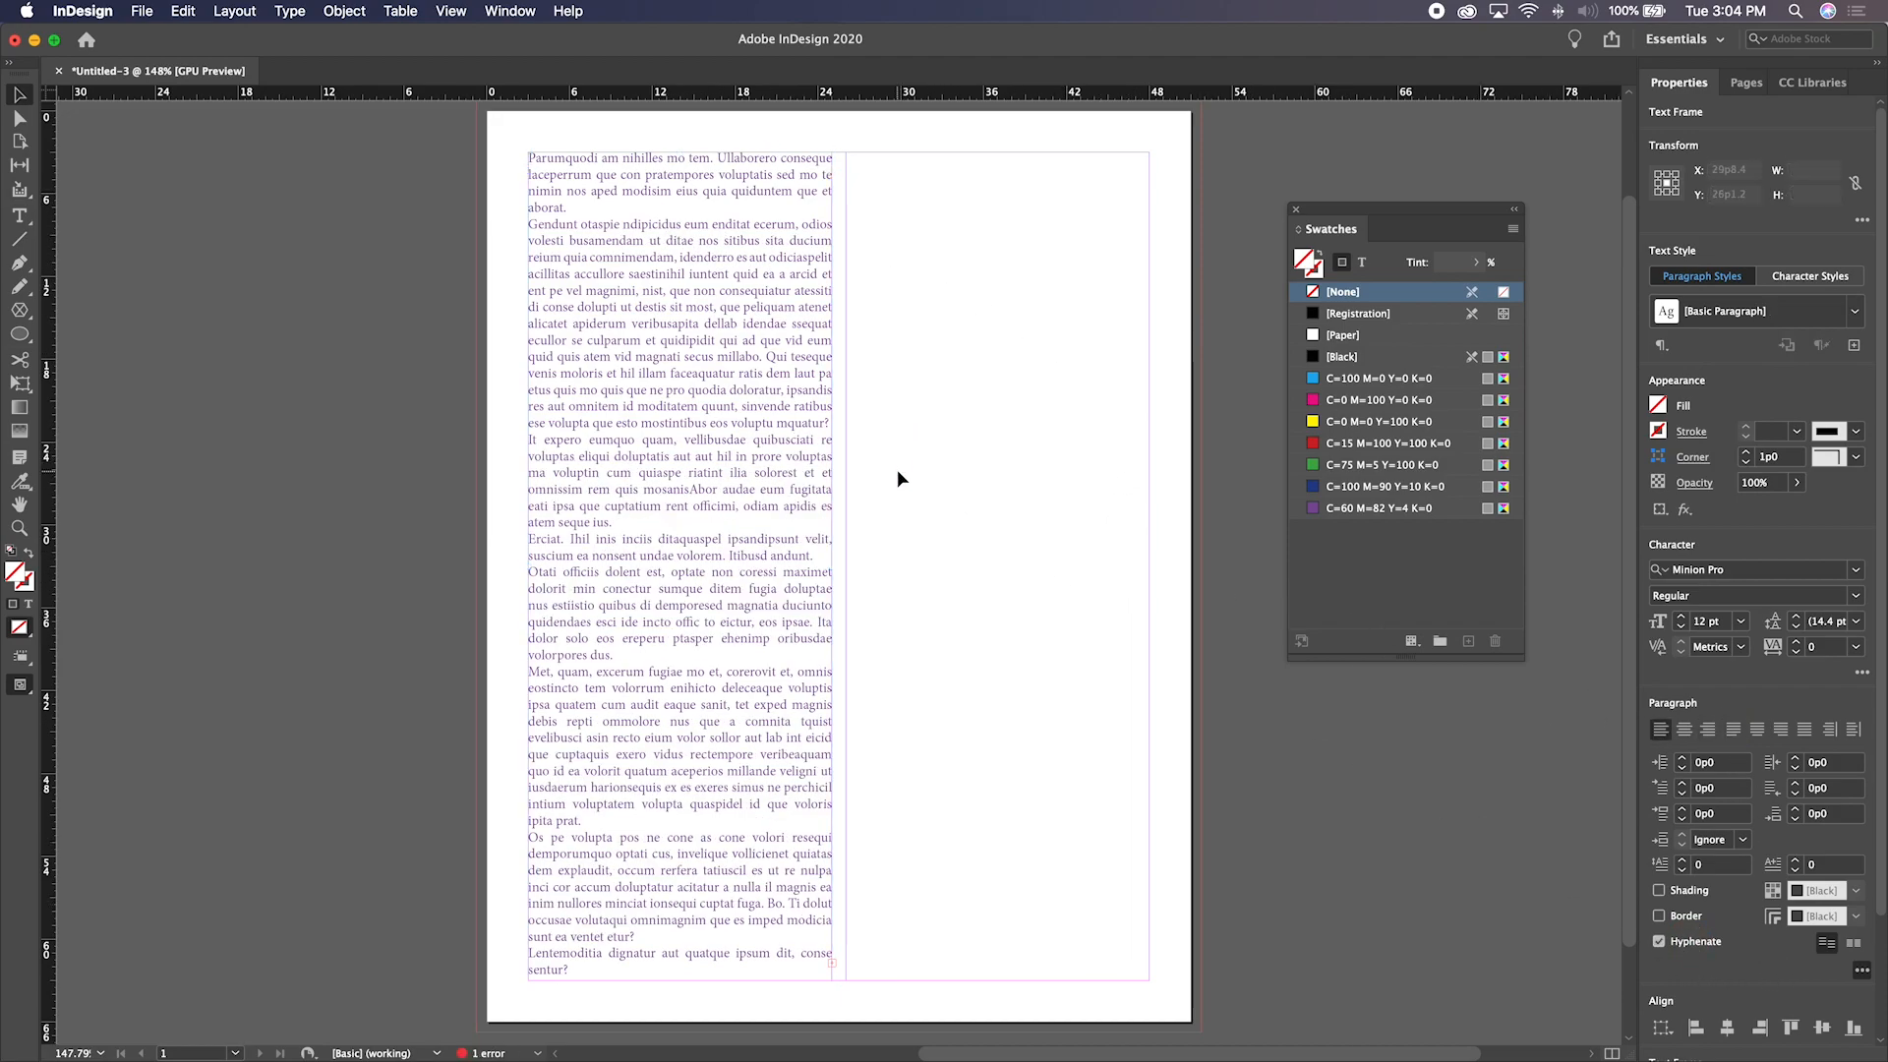
key(w)
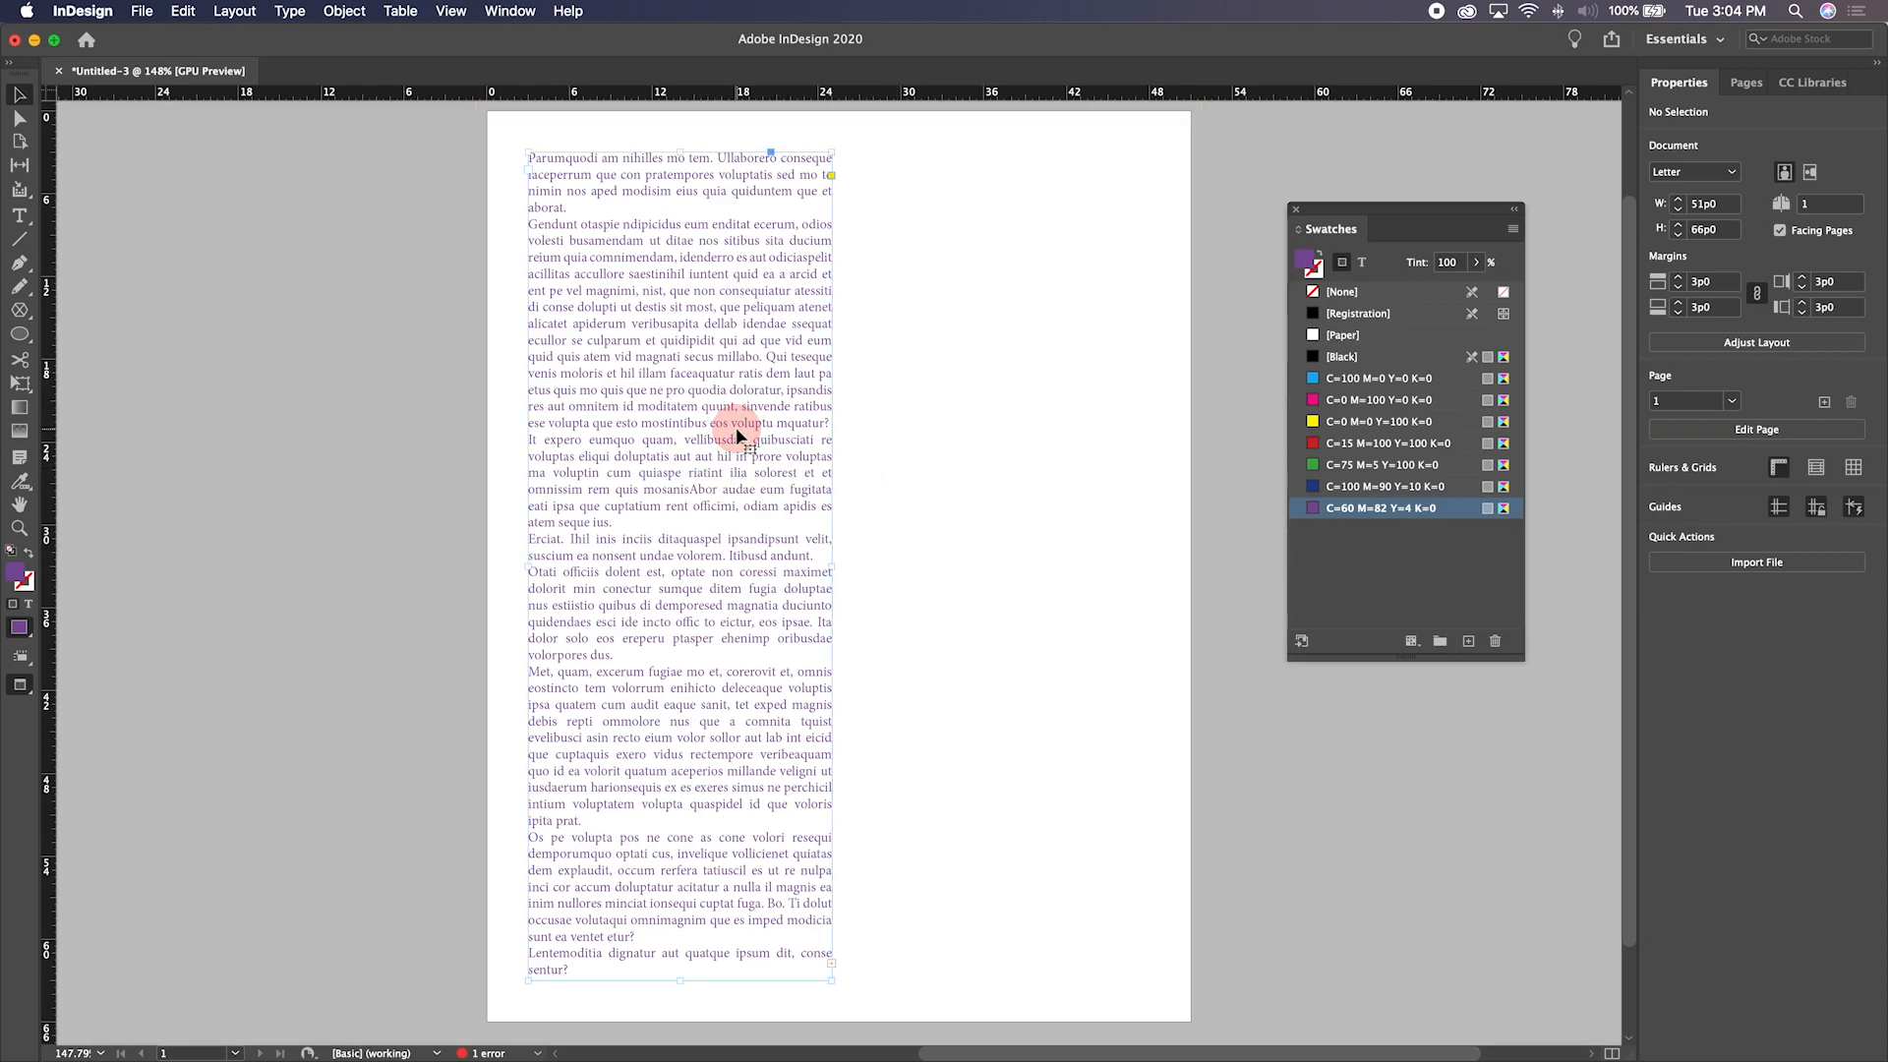
Color the line beginning "di conse dolupti" with the magenta swatch C=0 M=100 Y=0 K=0
click(827, 445)
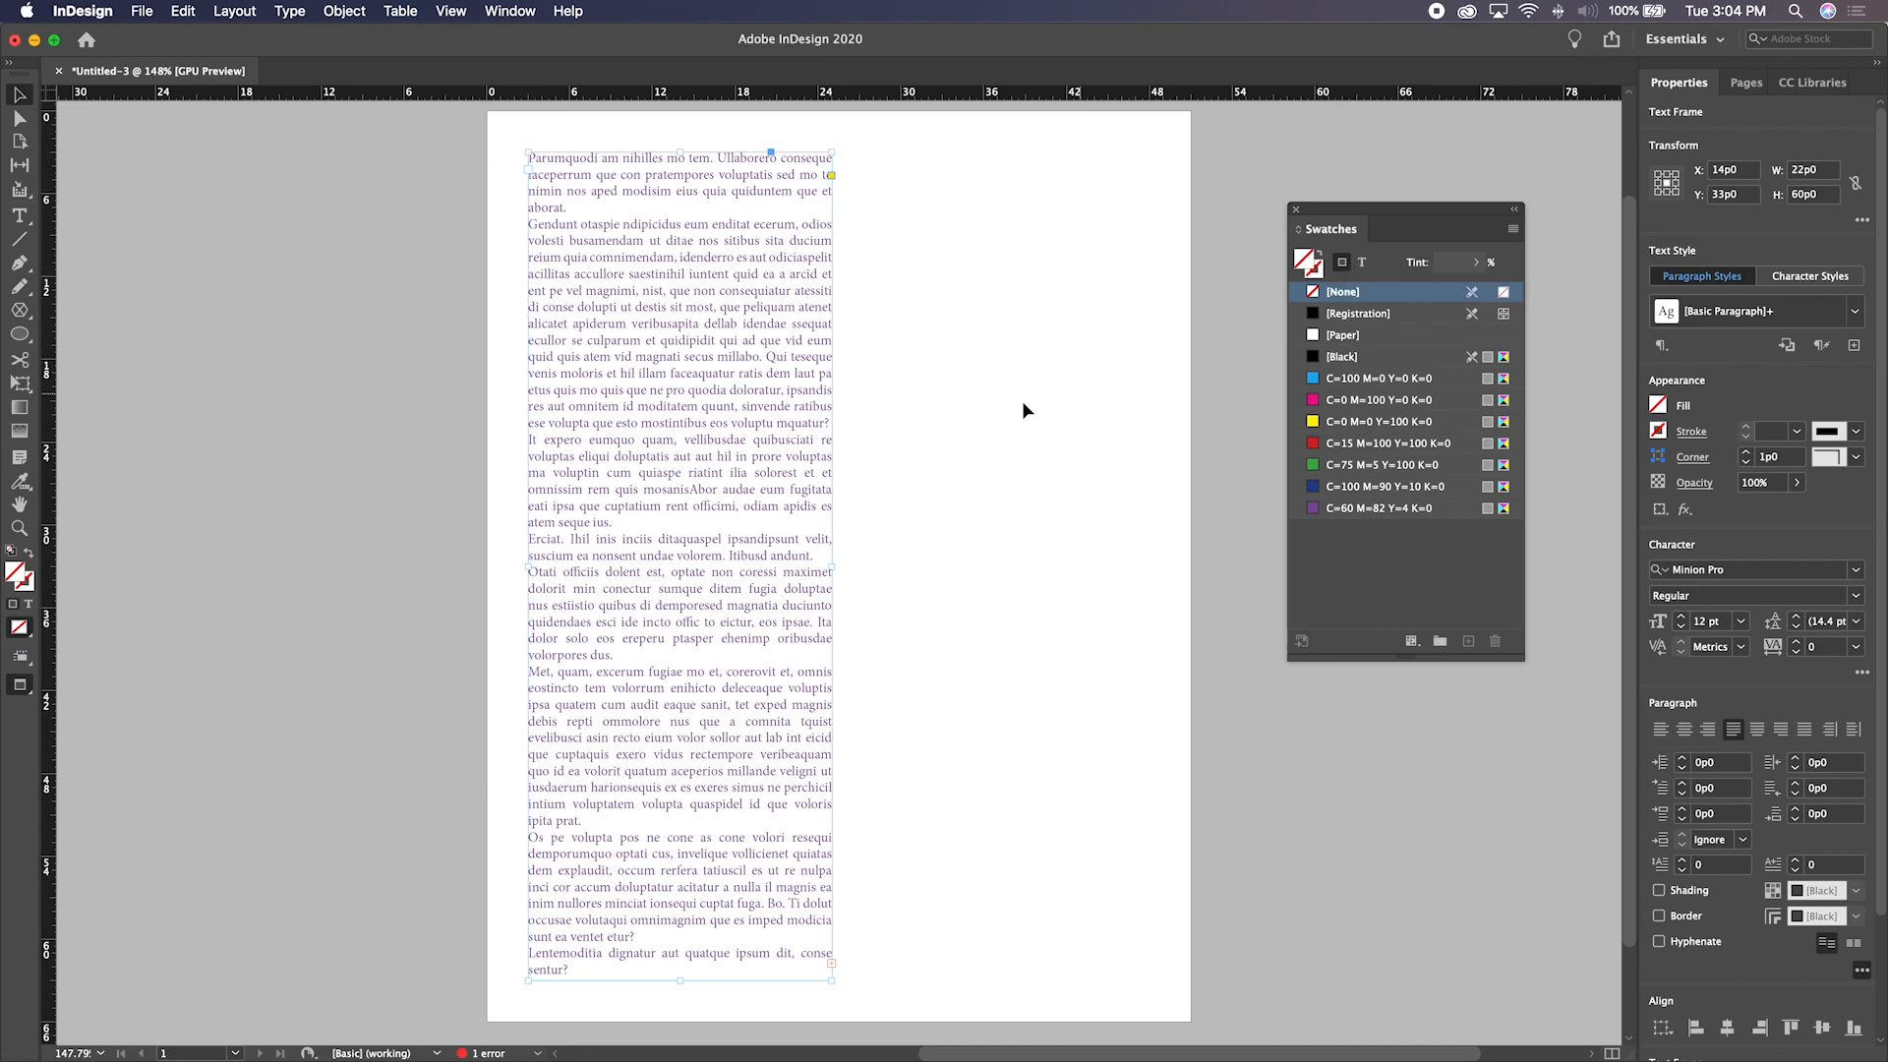
click(18, 215)
triple_click(706, 304)
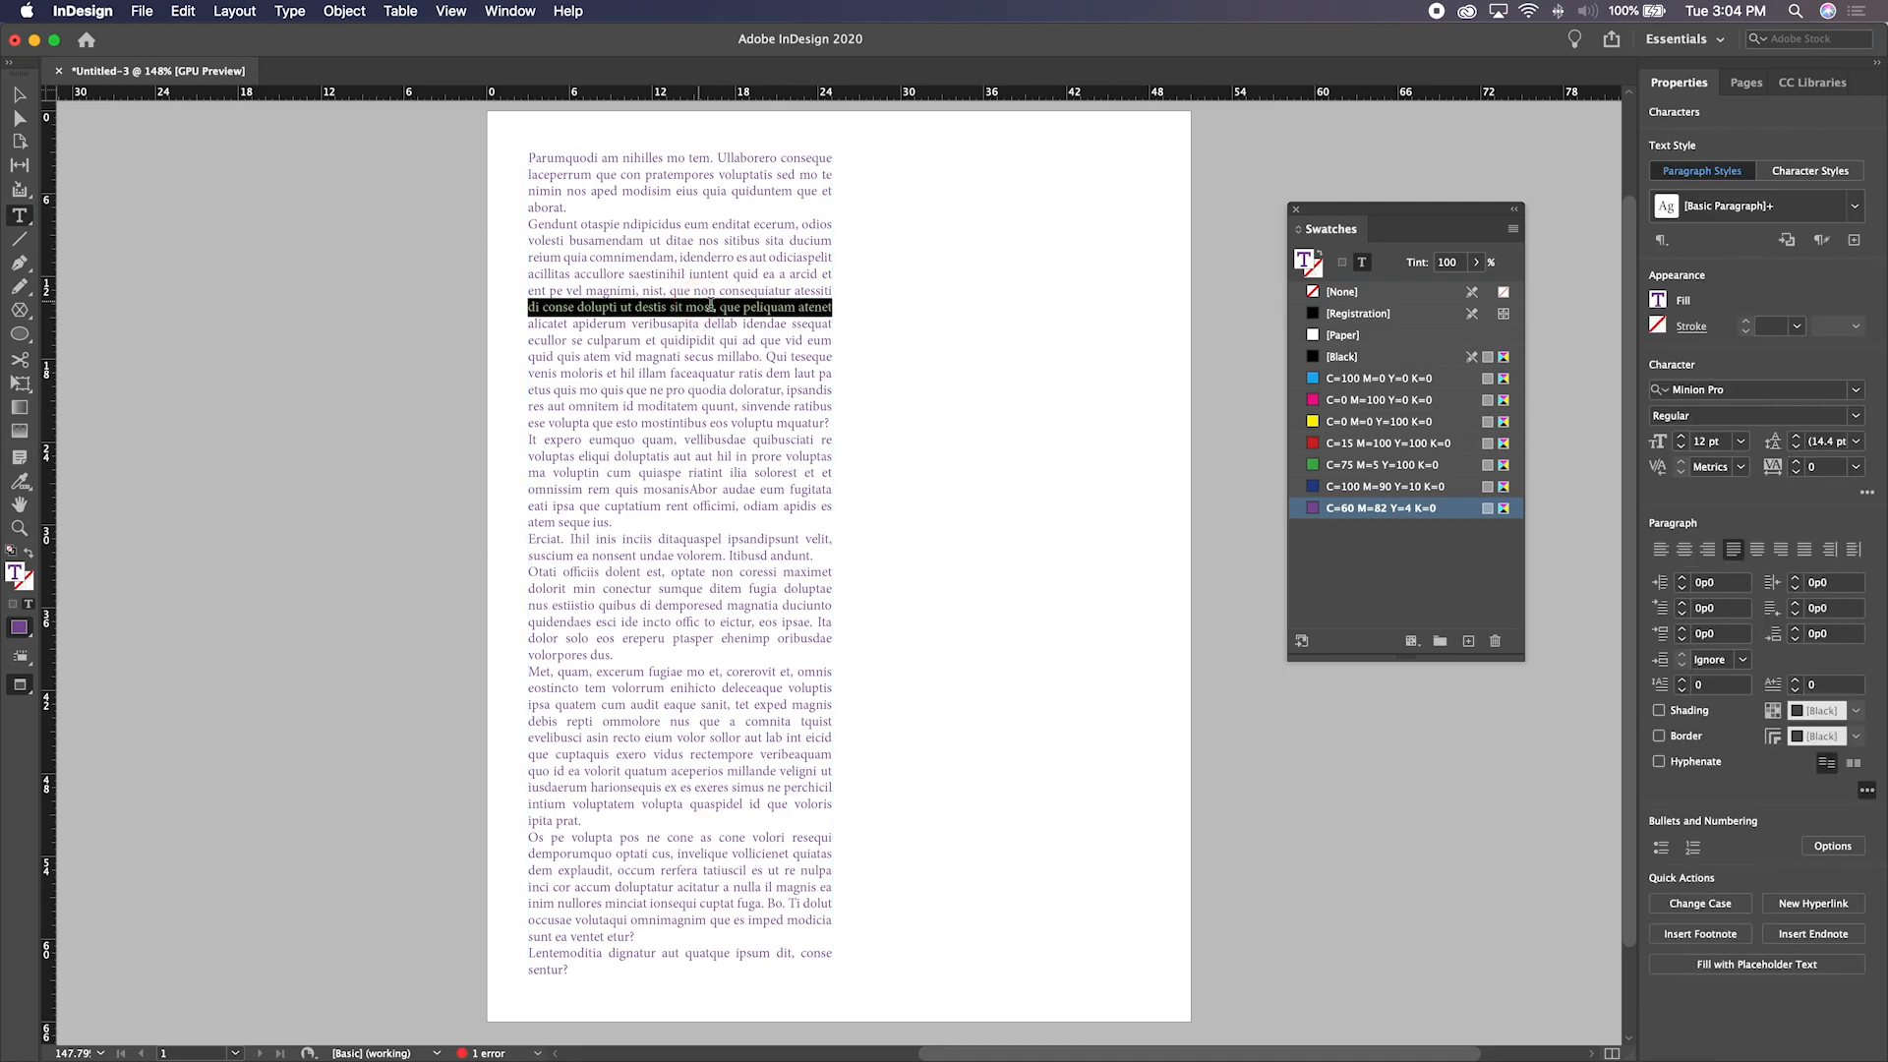
click(1375, 400)
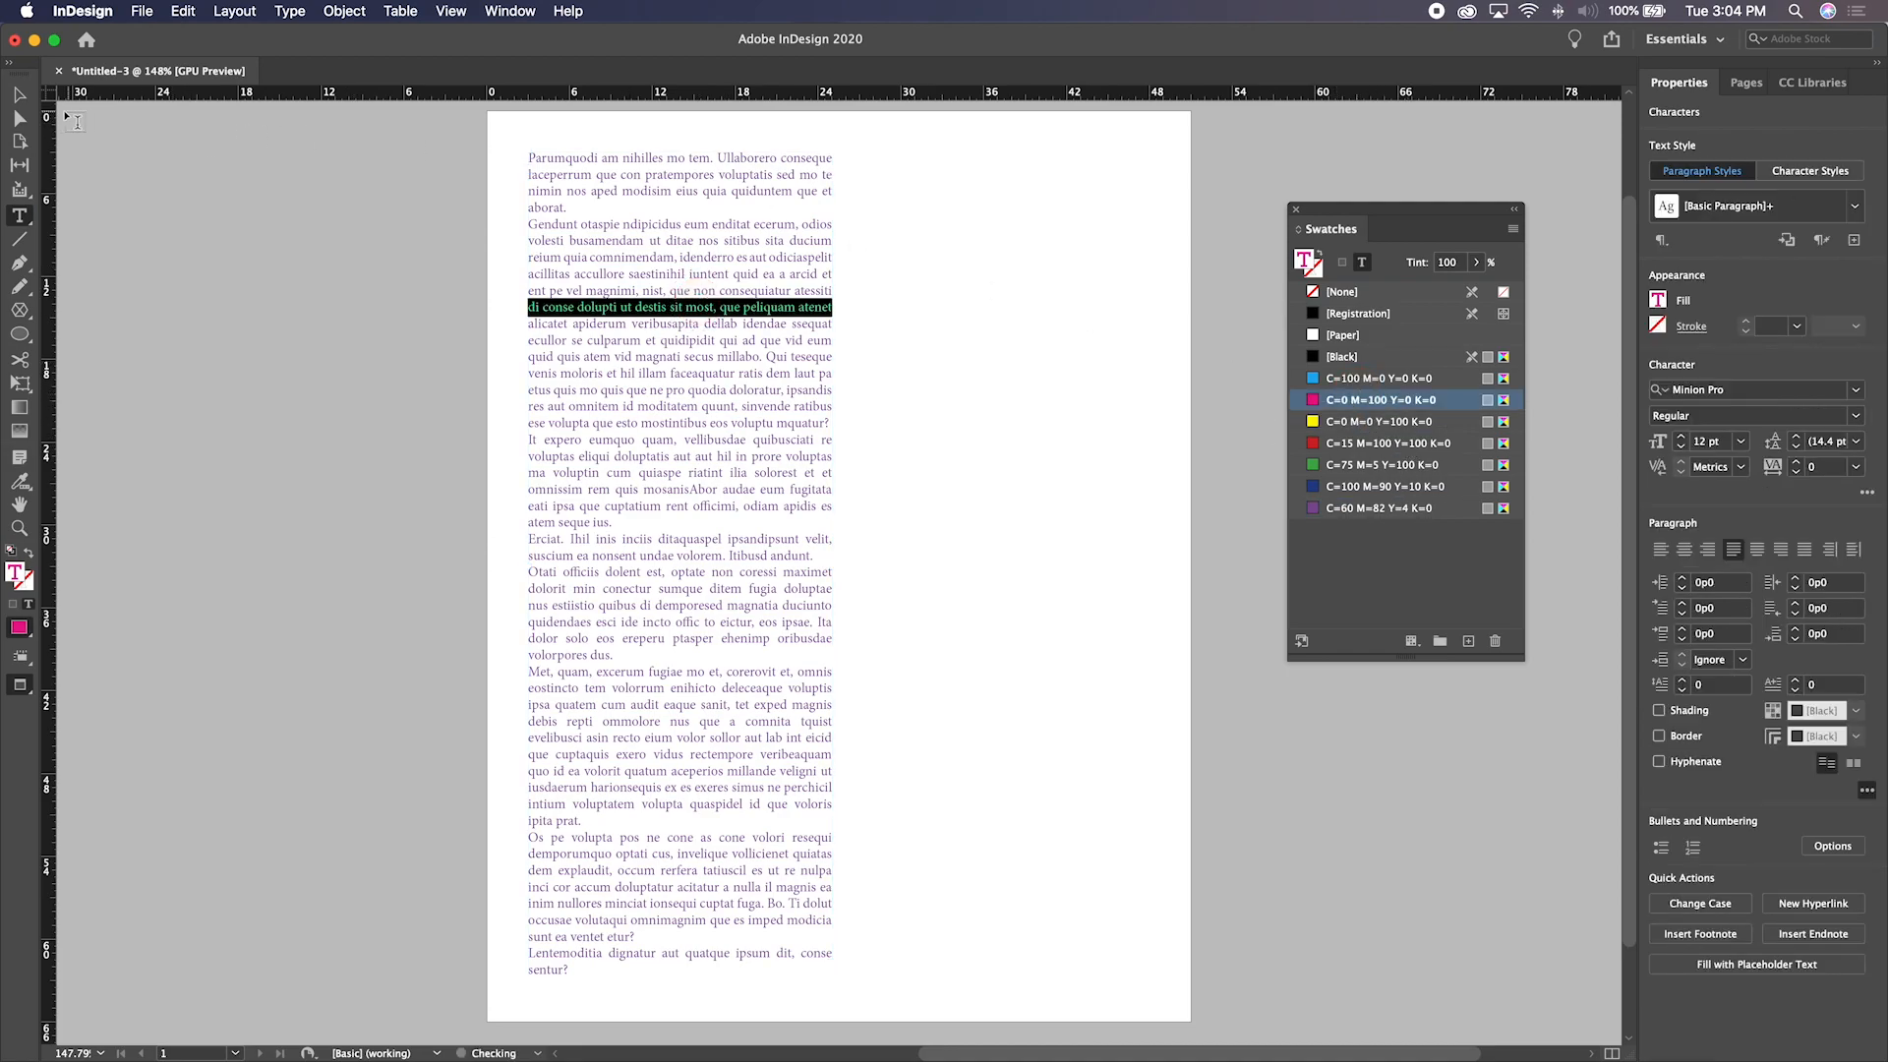
click(192, 295)
click(617, 325)
triple_click(617, 325)
Apply the purple swatch C=60 M=82 Y=4 K=0 to all text in the selected frame
click(18, 94)
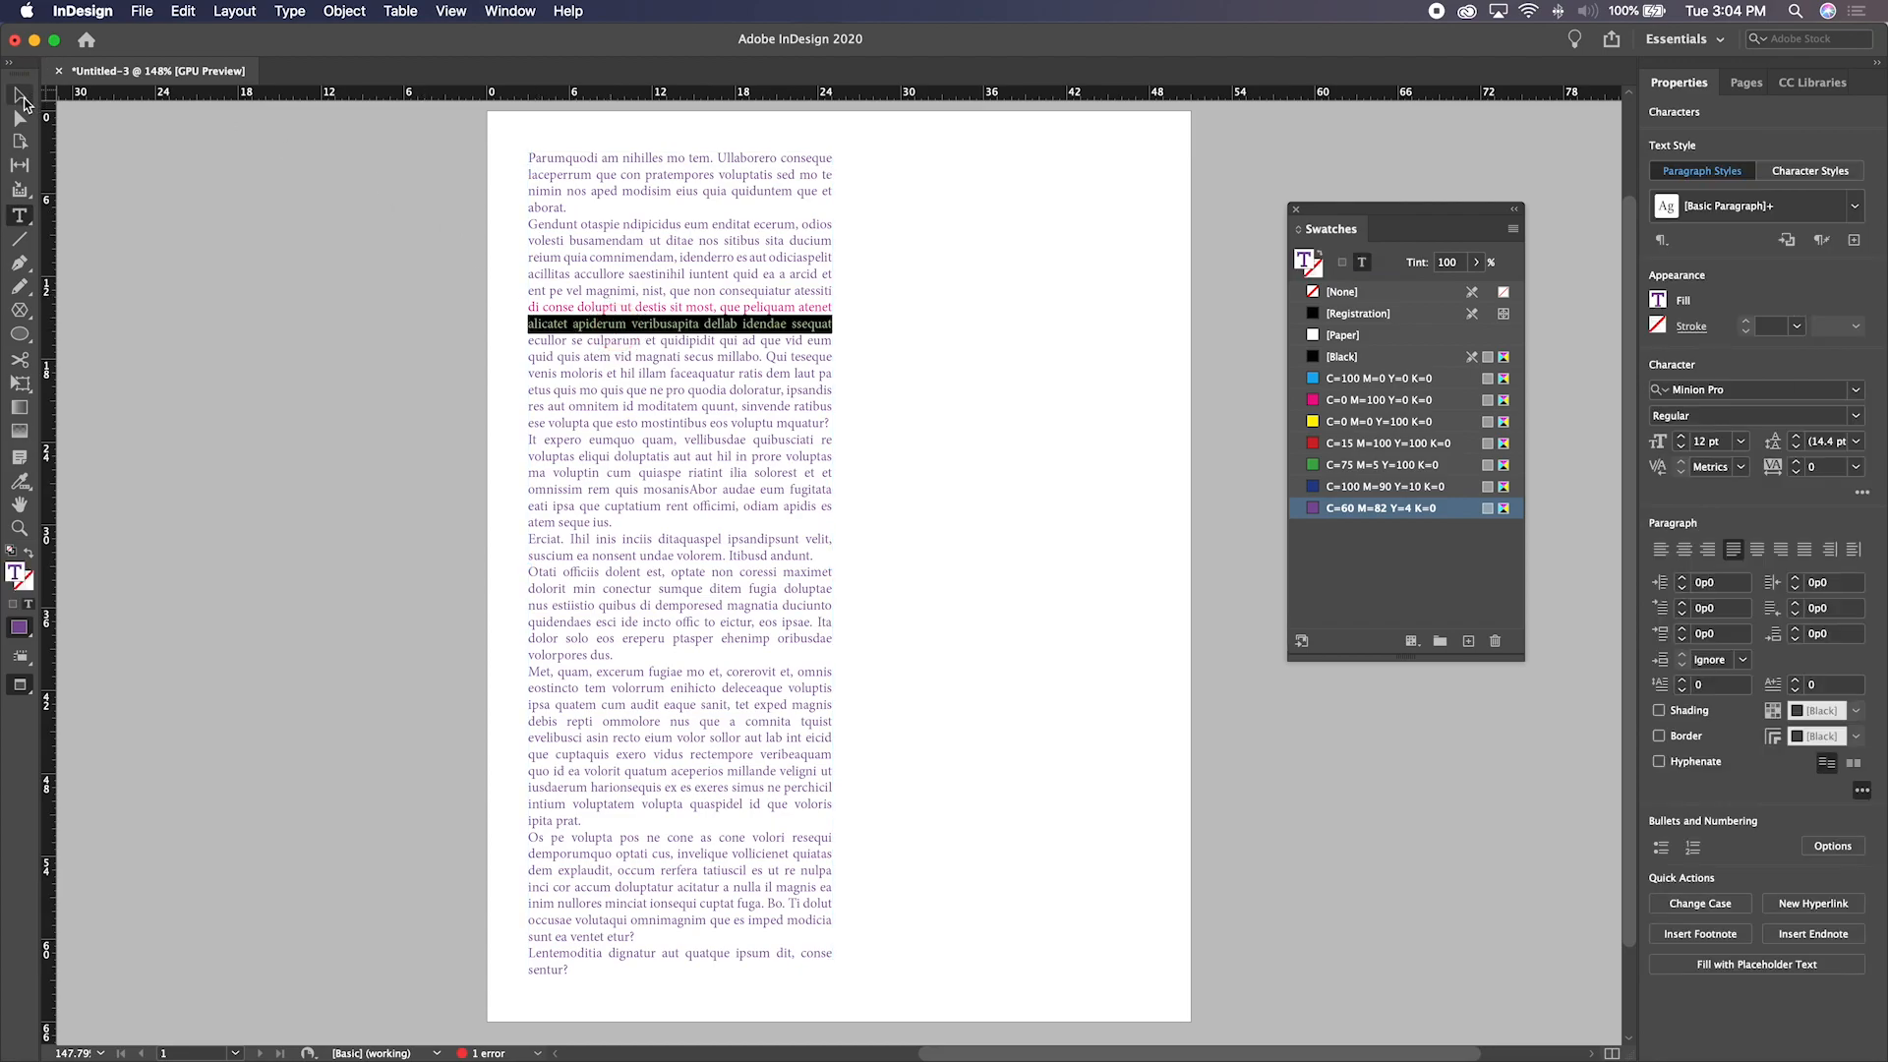
click(168, 198)
key(super+a)
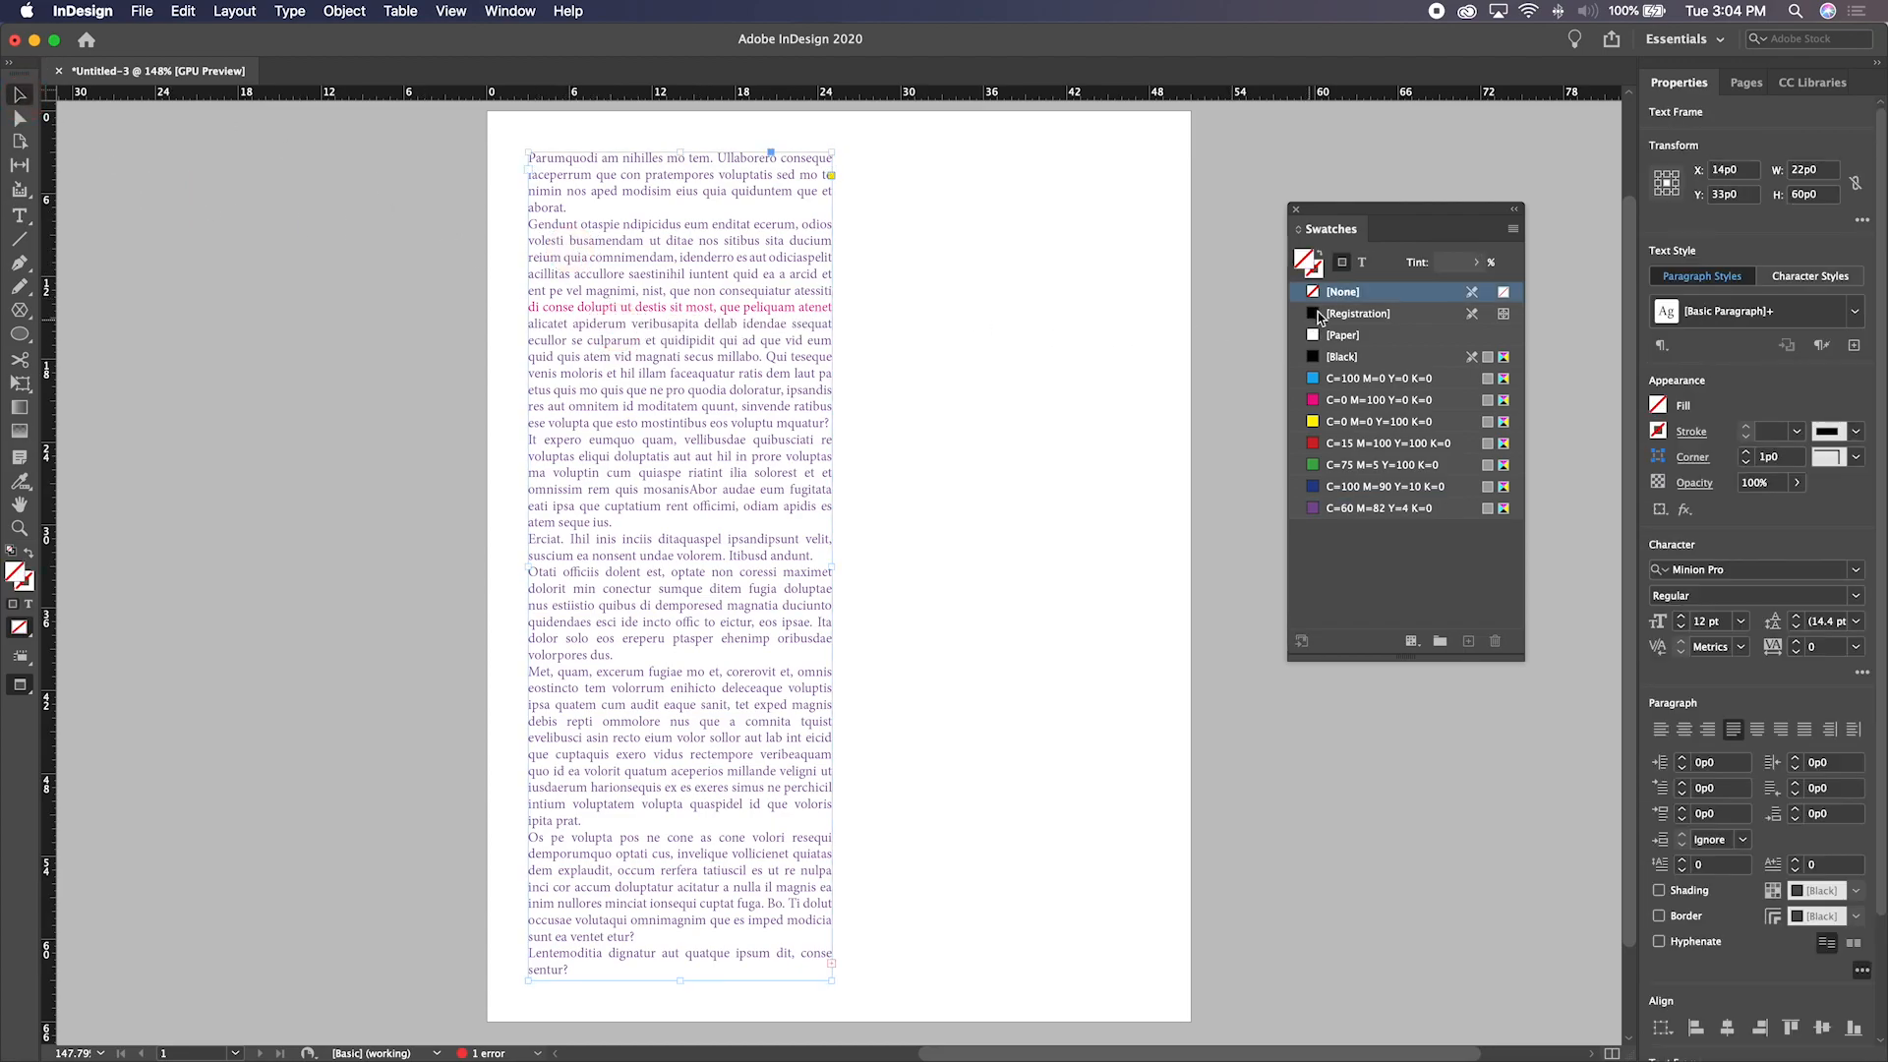
click(1362, 263)
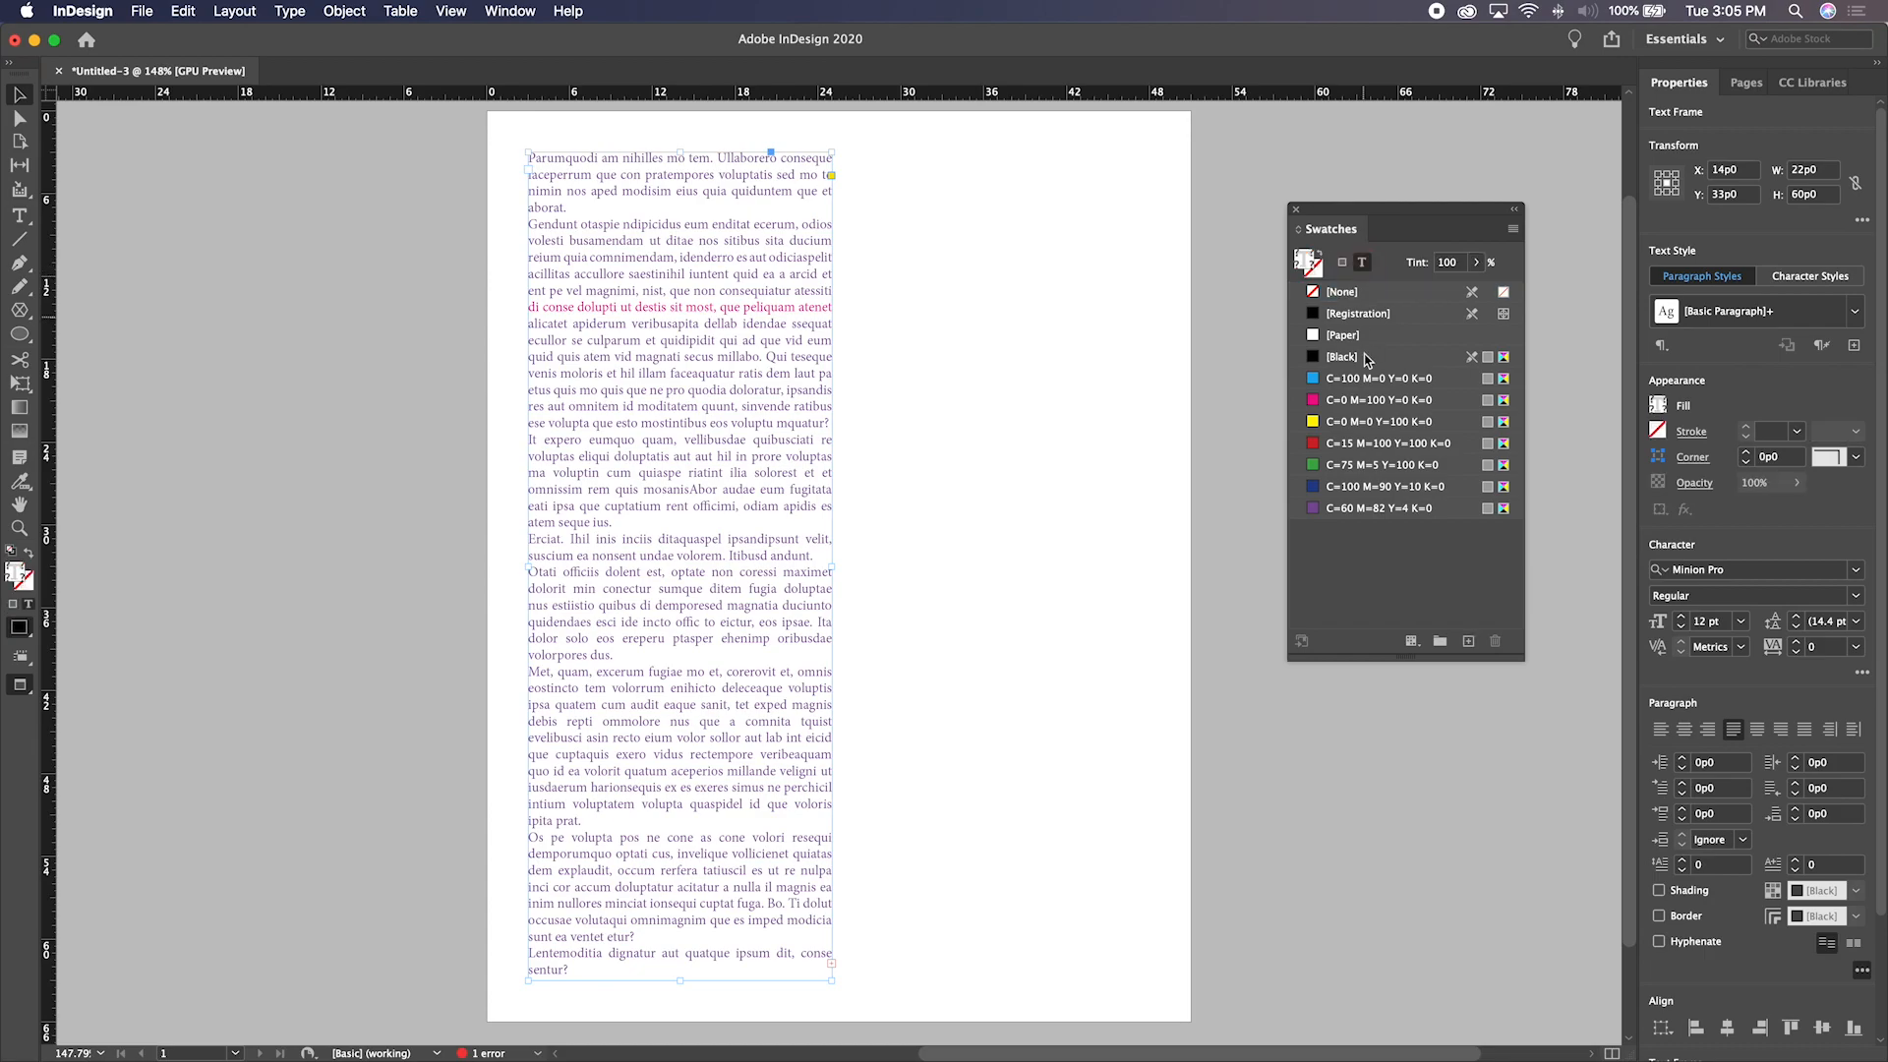
click(1360, 509)
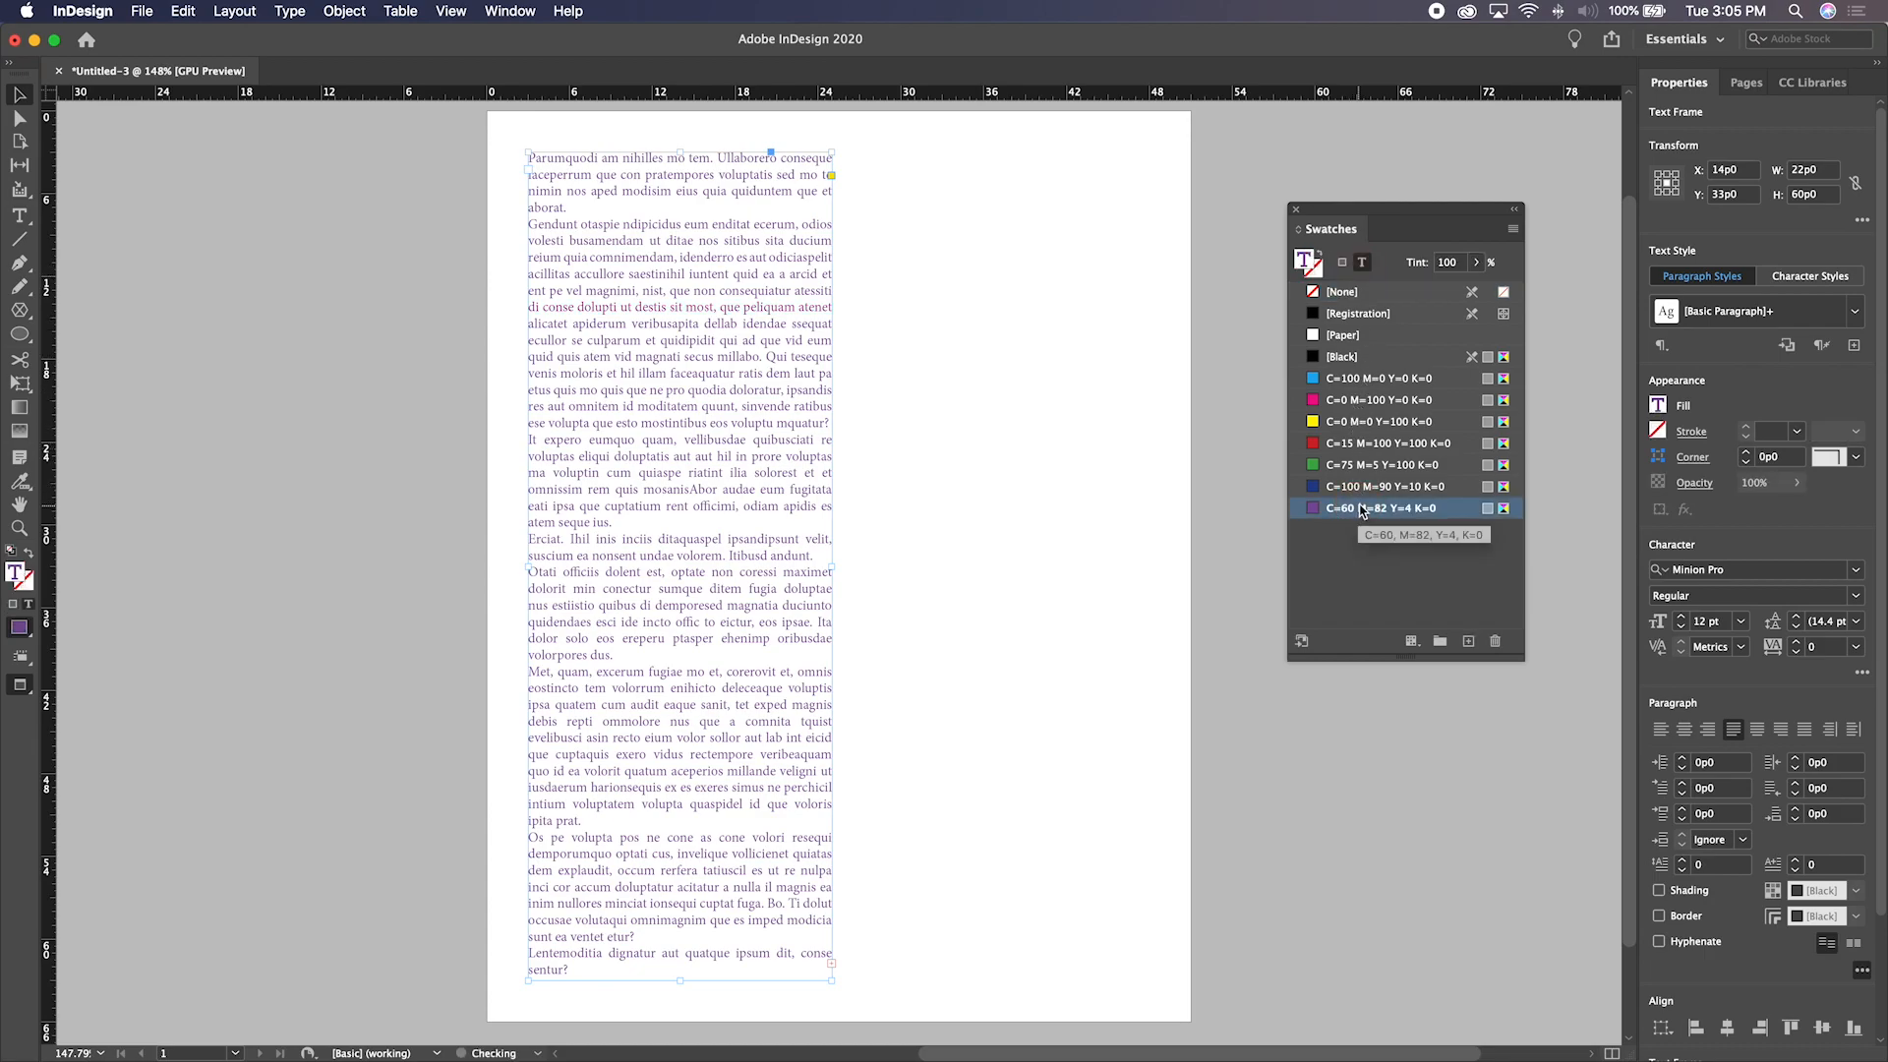
Fill the text frame with the purple swatch C=60 M=82 Y=4 K=0 and color all its text [Paper]
click(1343, 263)
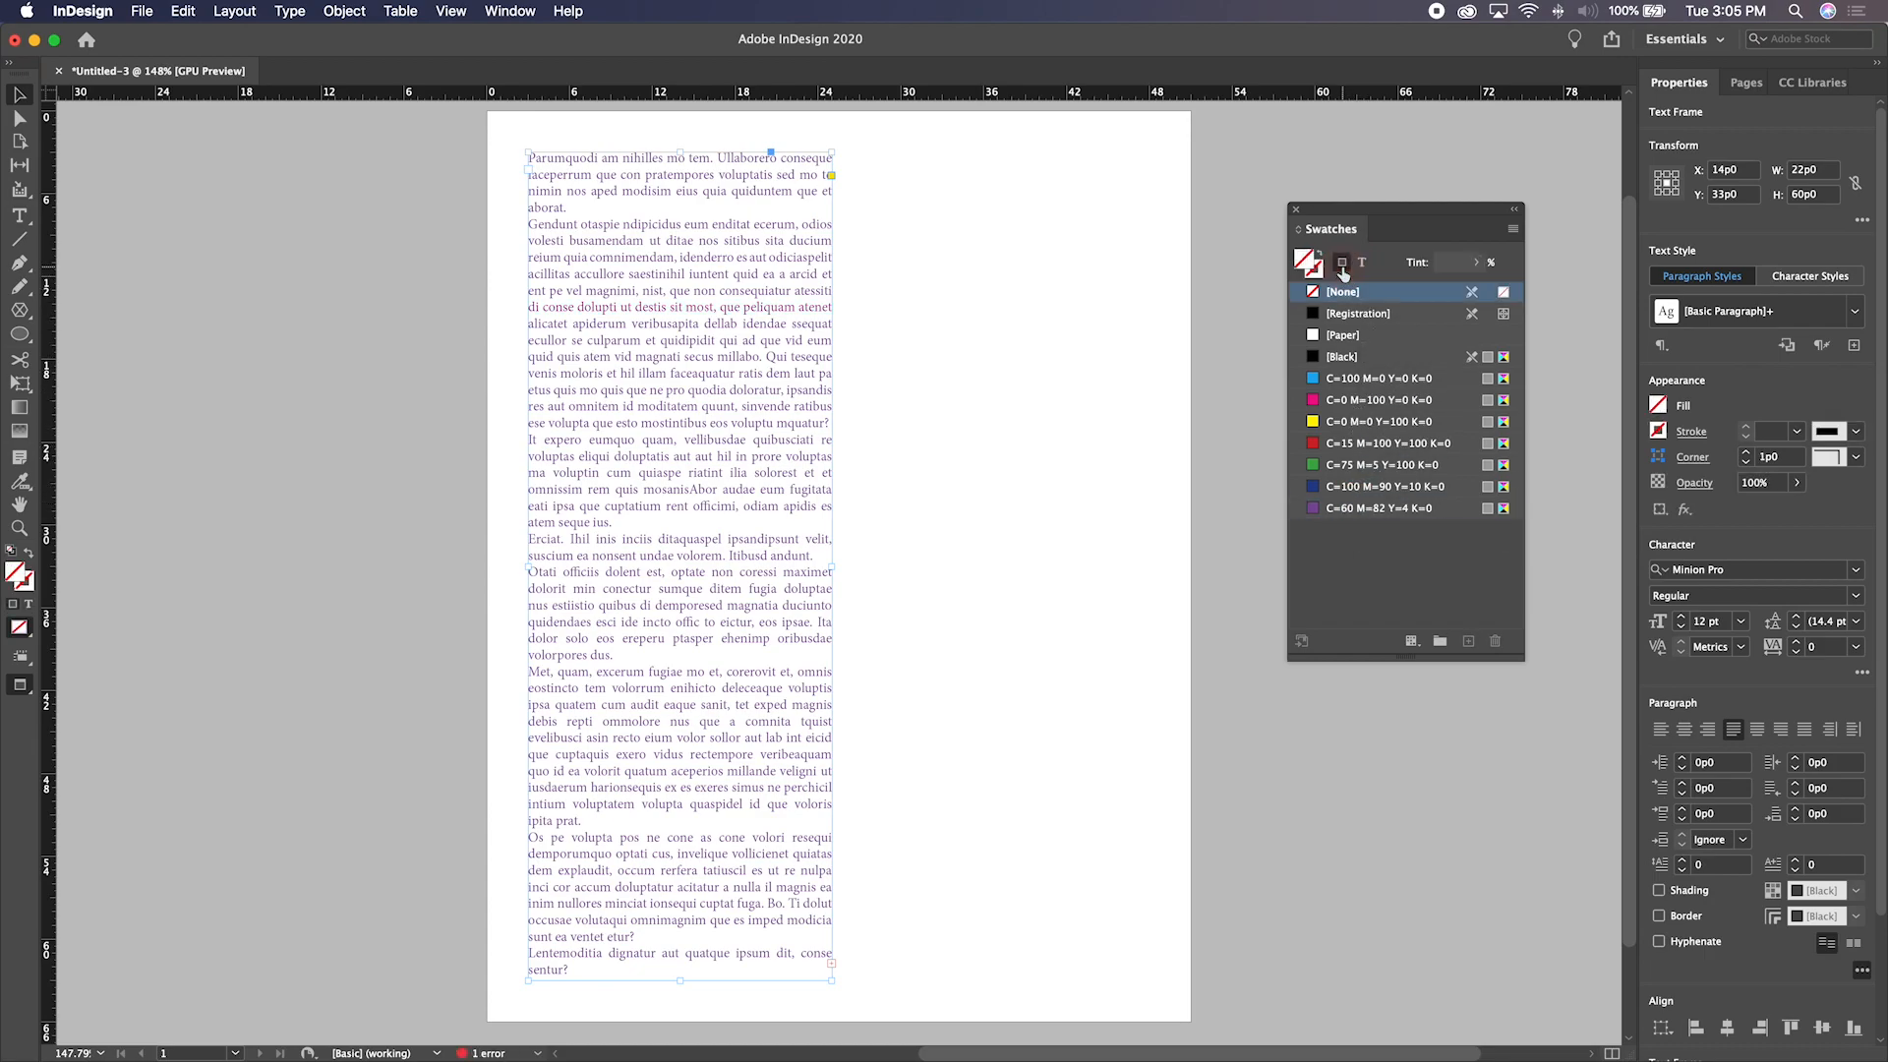
click(1374, 510)
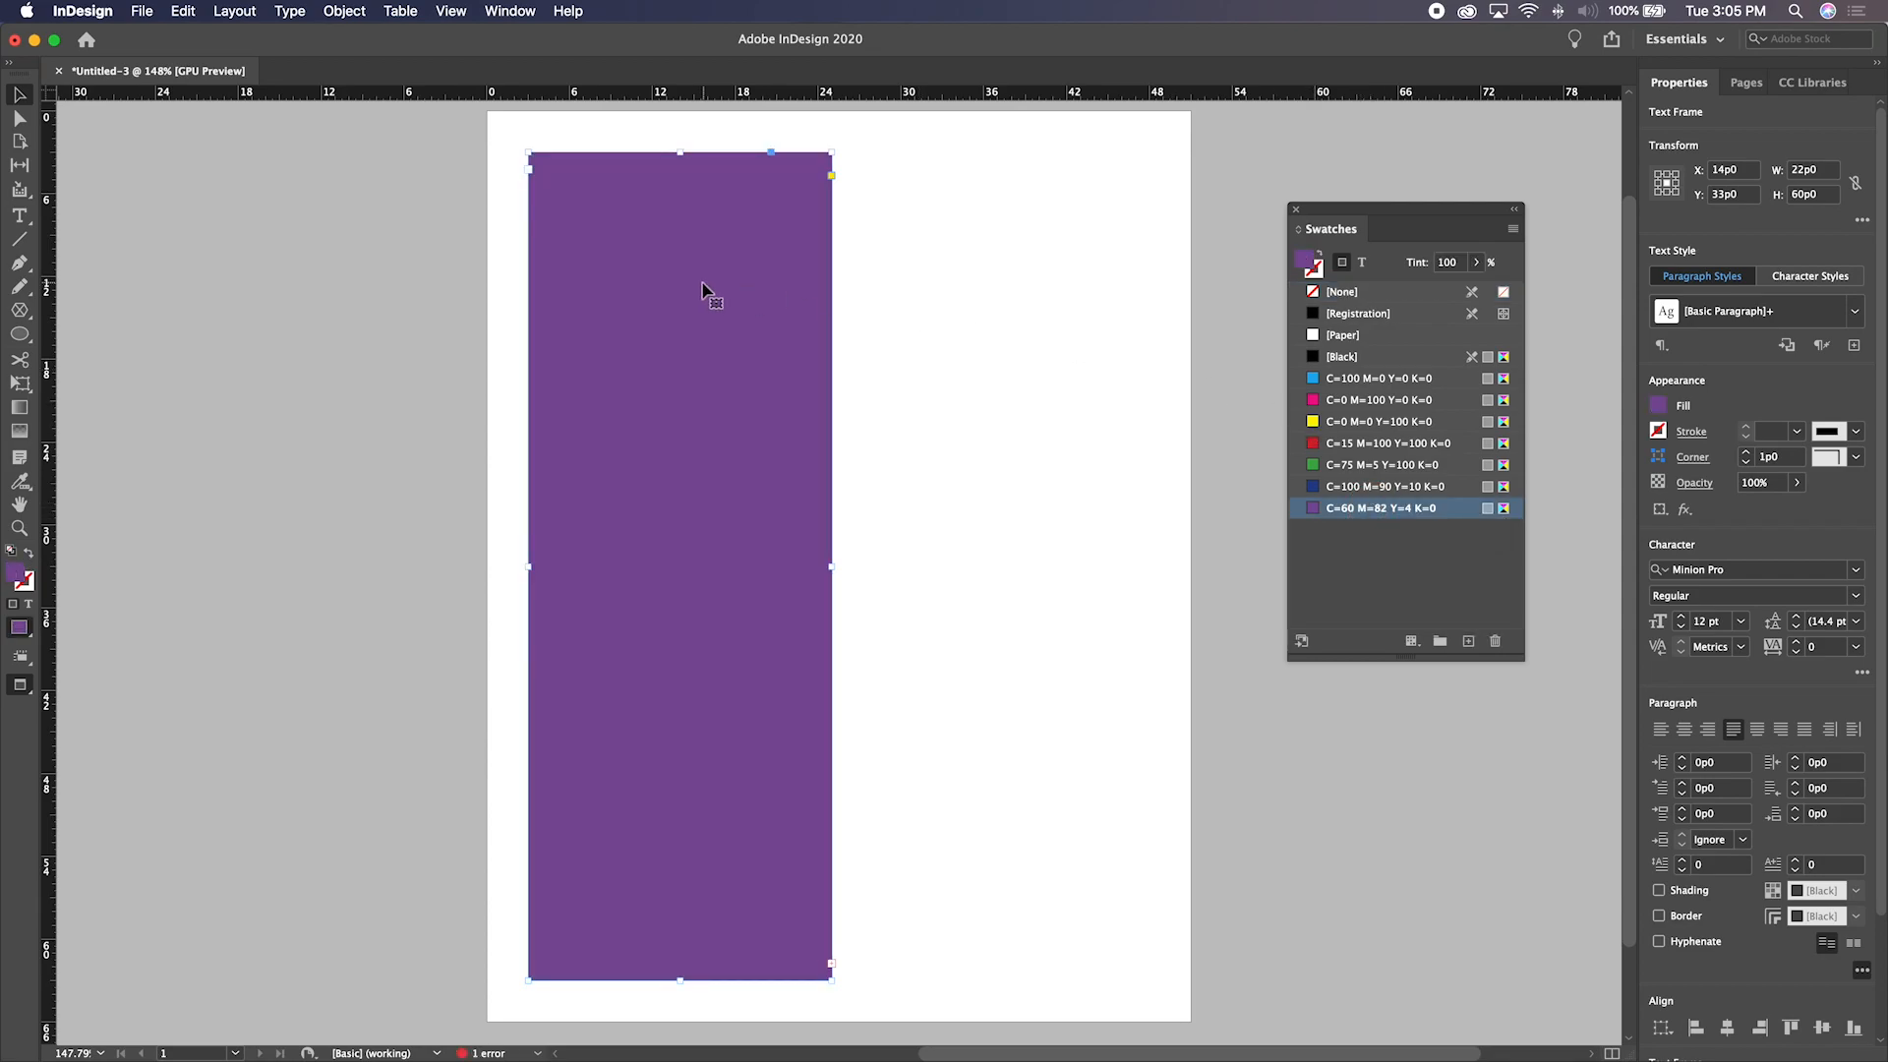
double_click(625, 277)
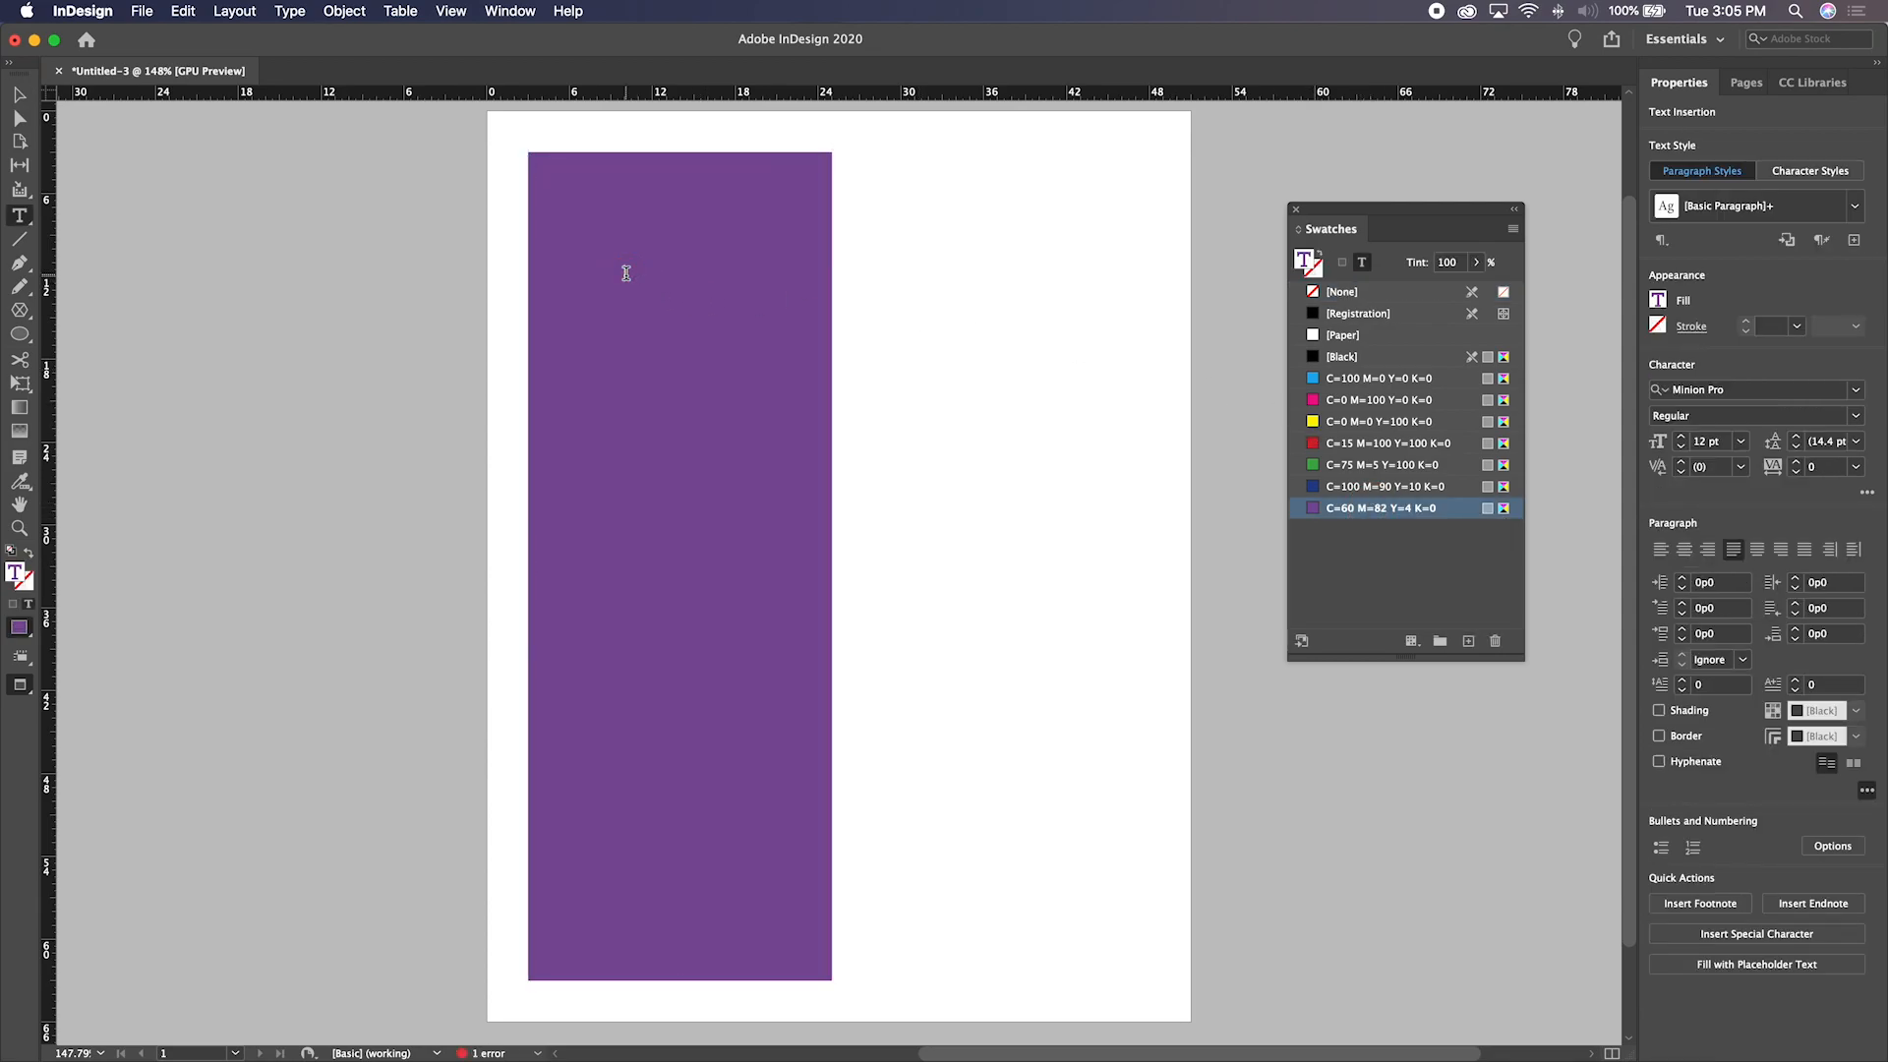
key(super+a)
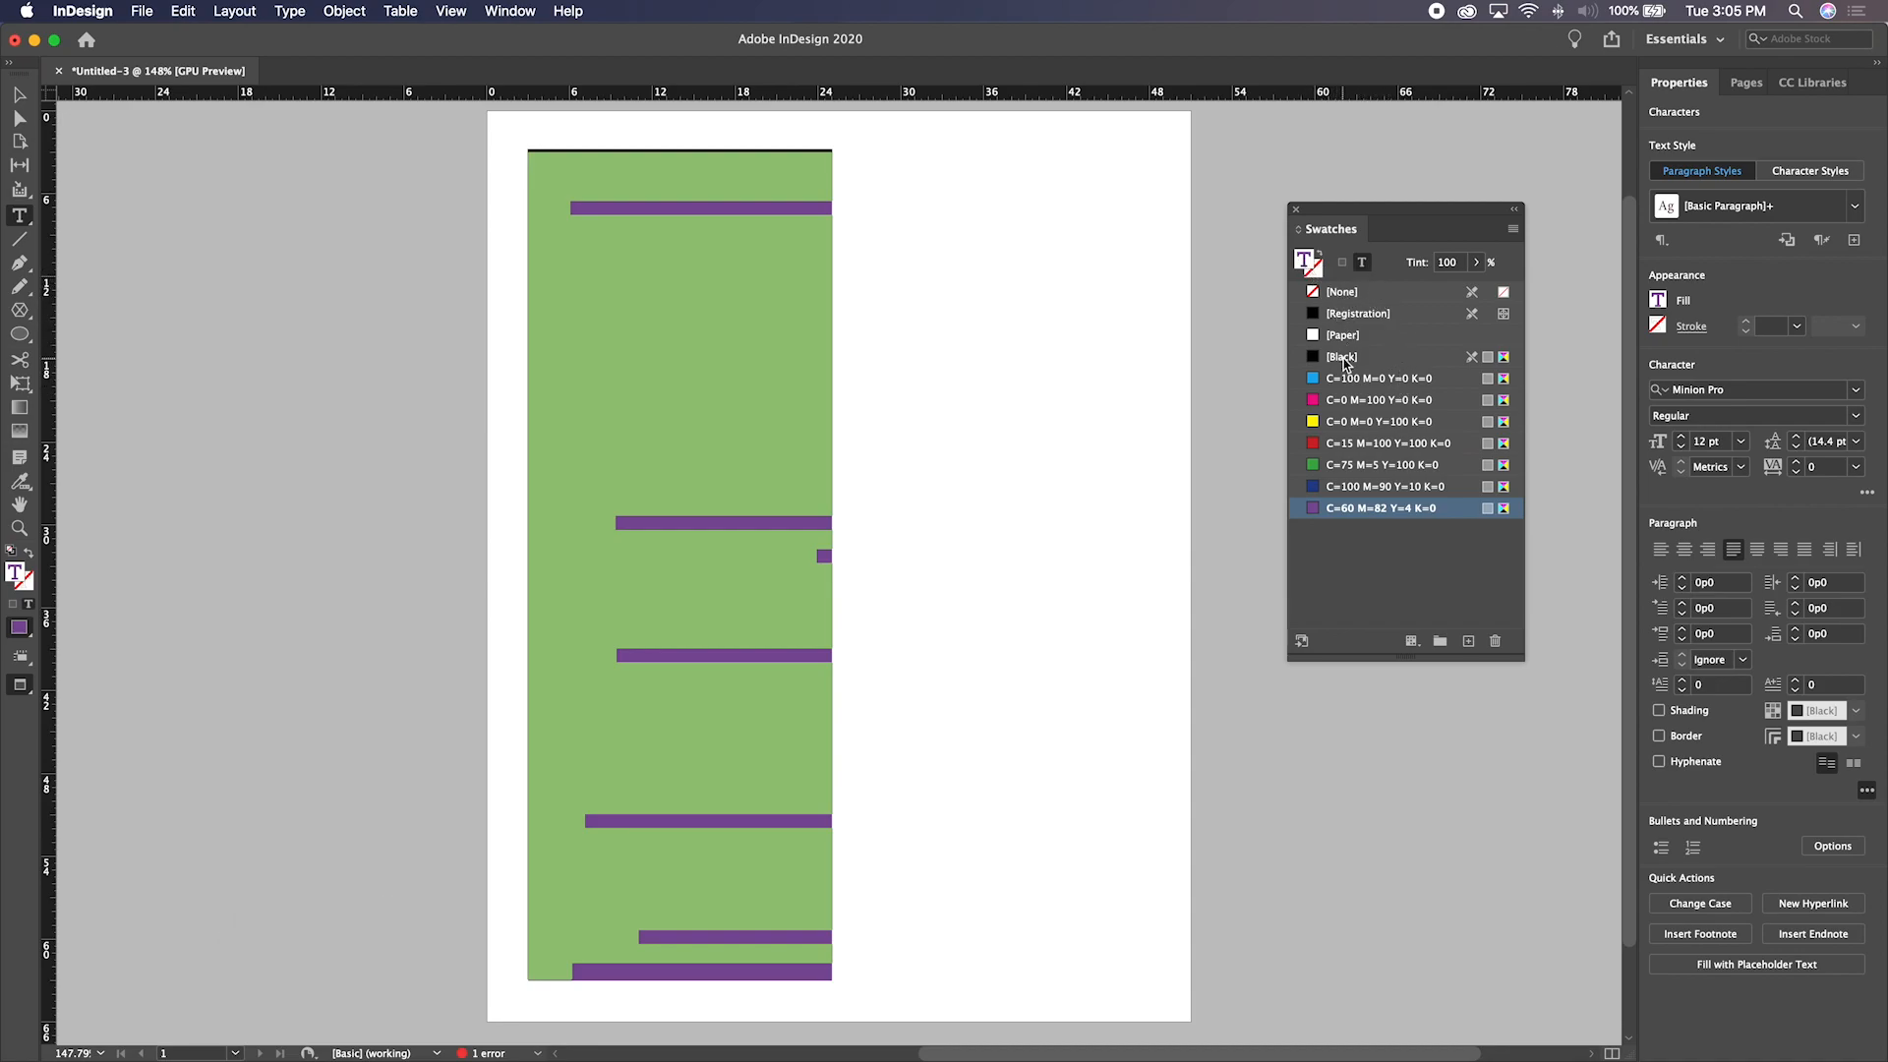
click(1340, 336)
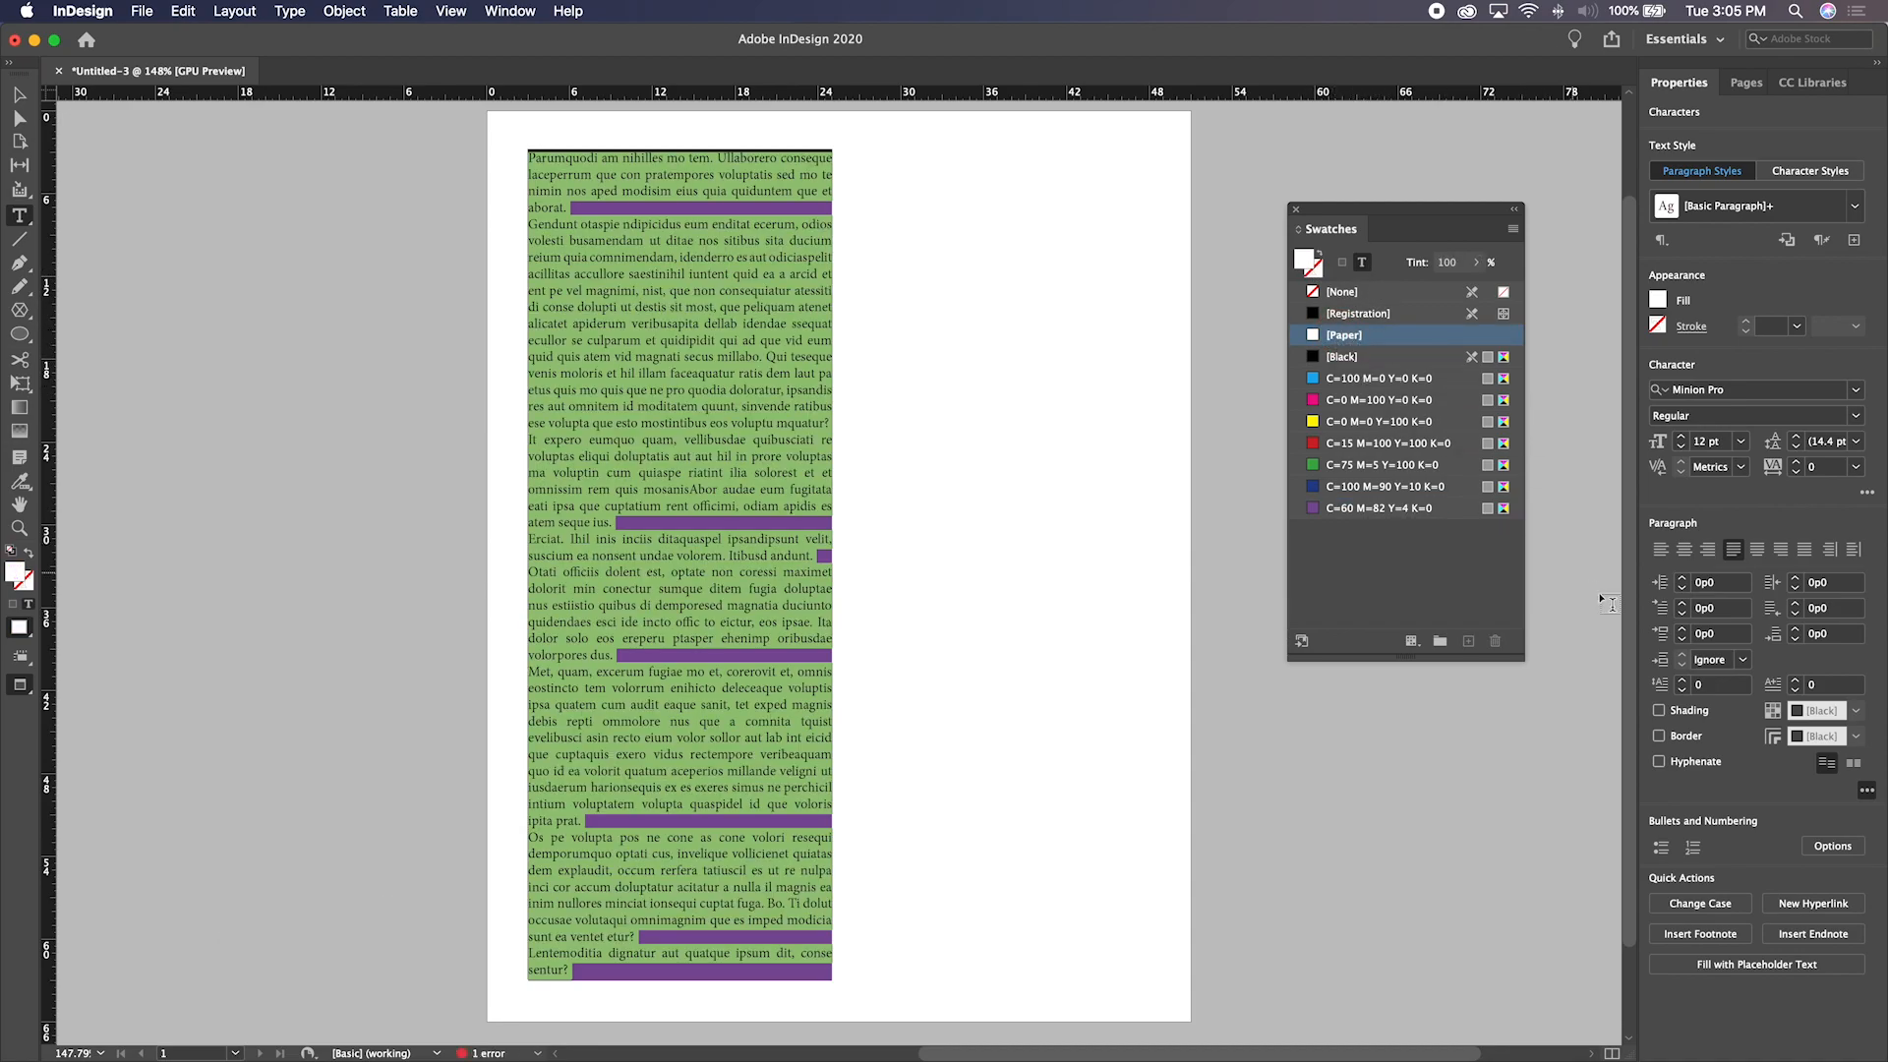
click(18, 82)
click(221, 332)
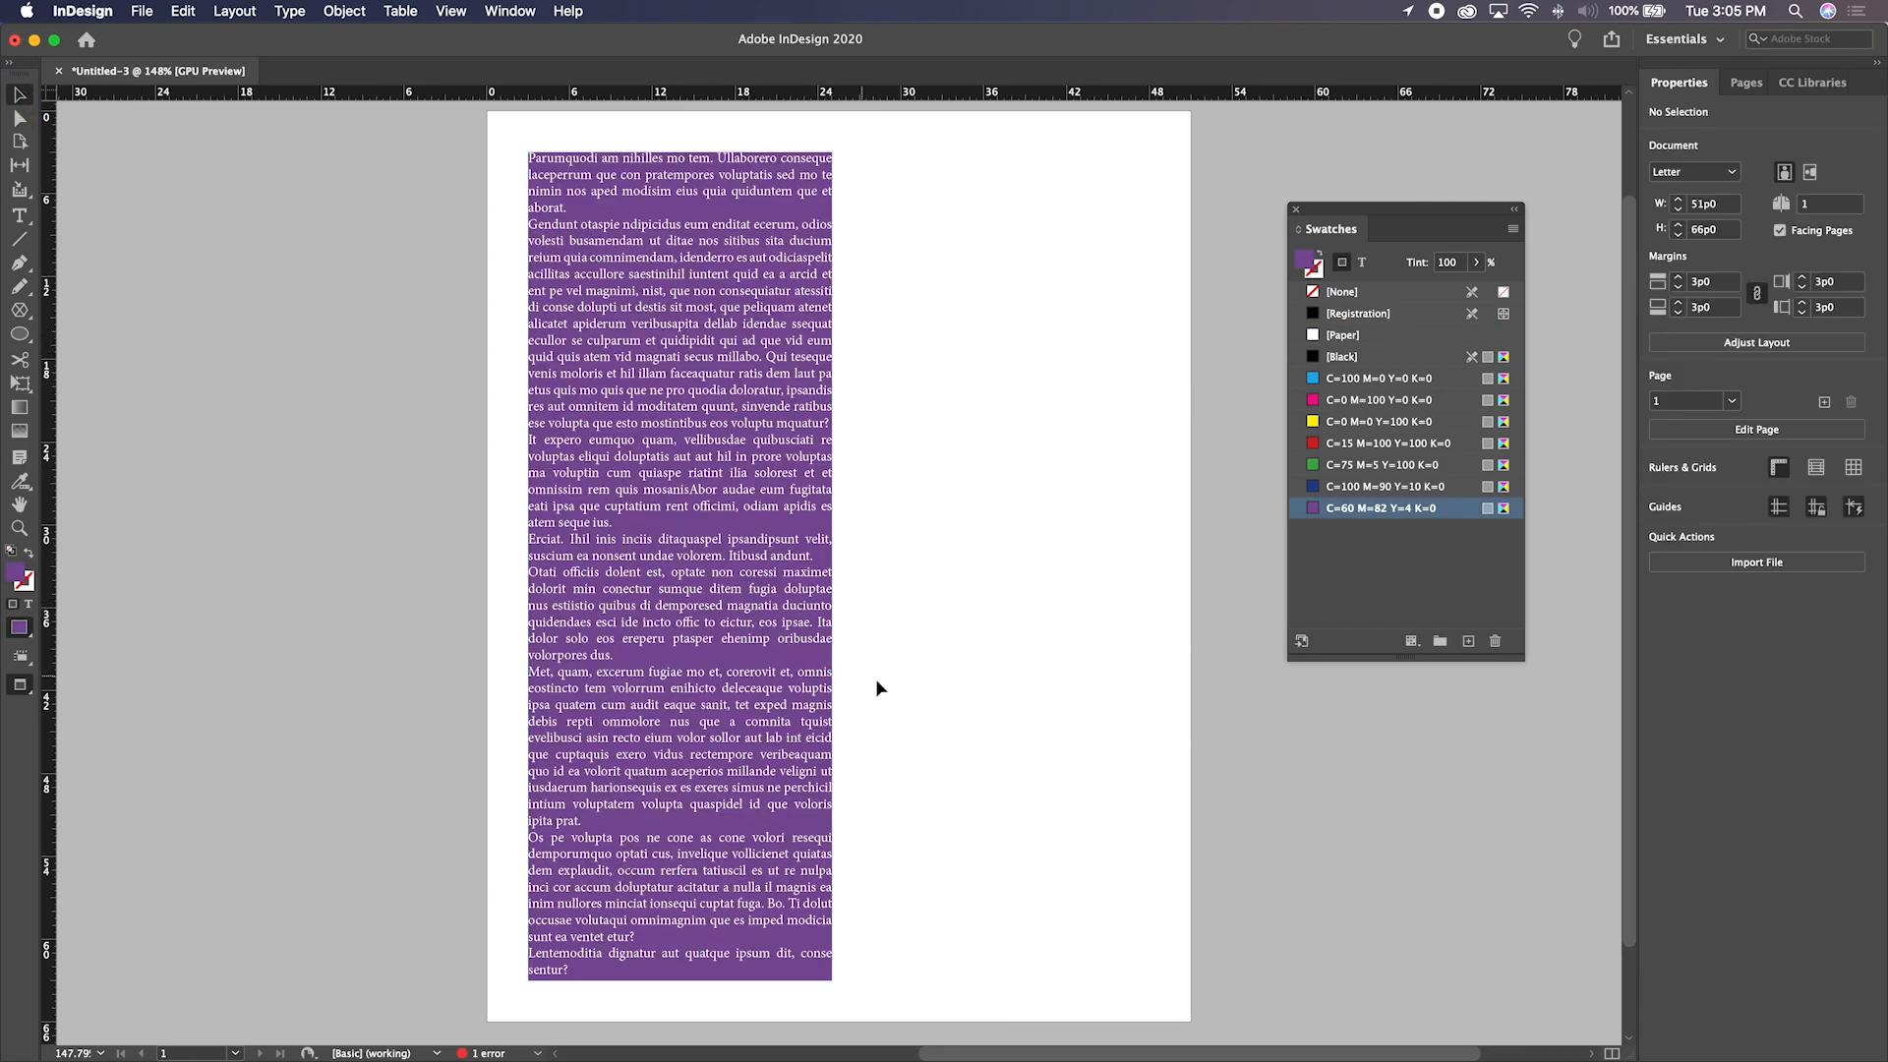
Set all text in the purple frame to Minion Pro Bold at 14 pt
click(737, 506)
double_click(737, 512)
triple_click(723, 499)
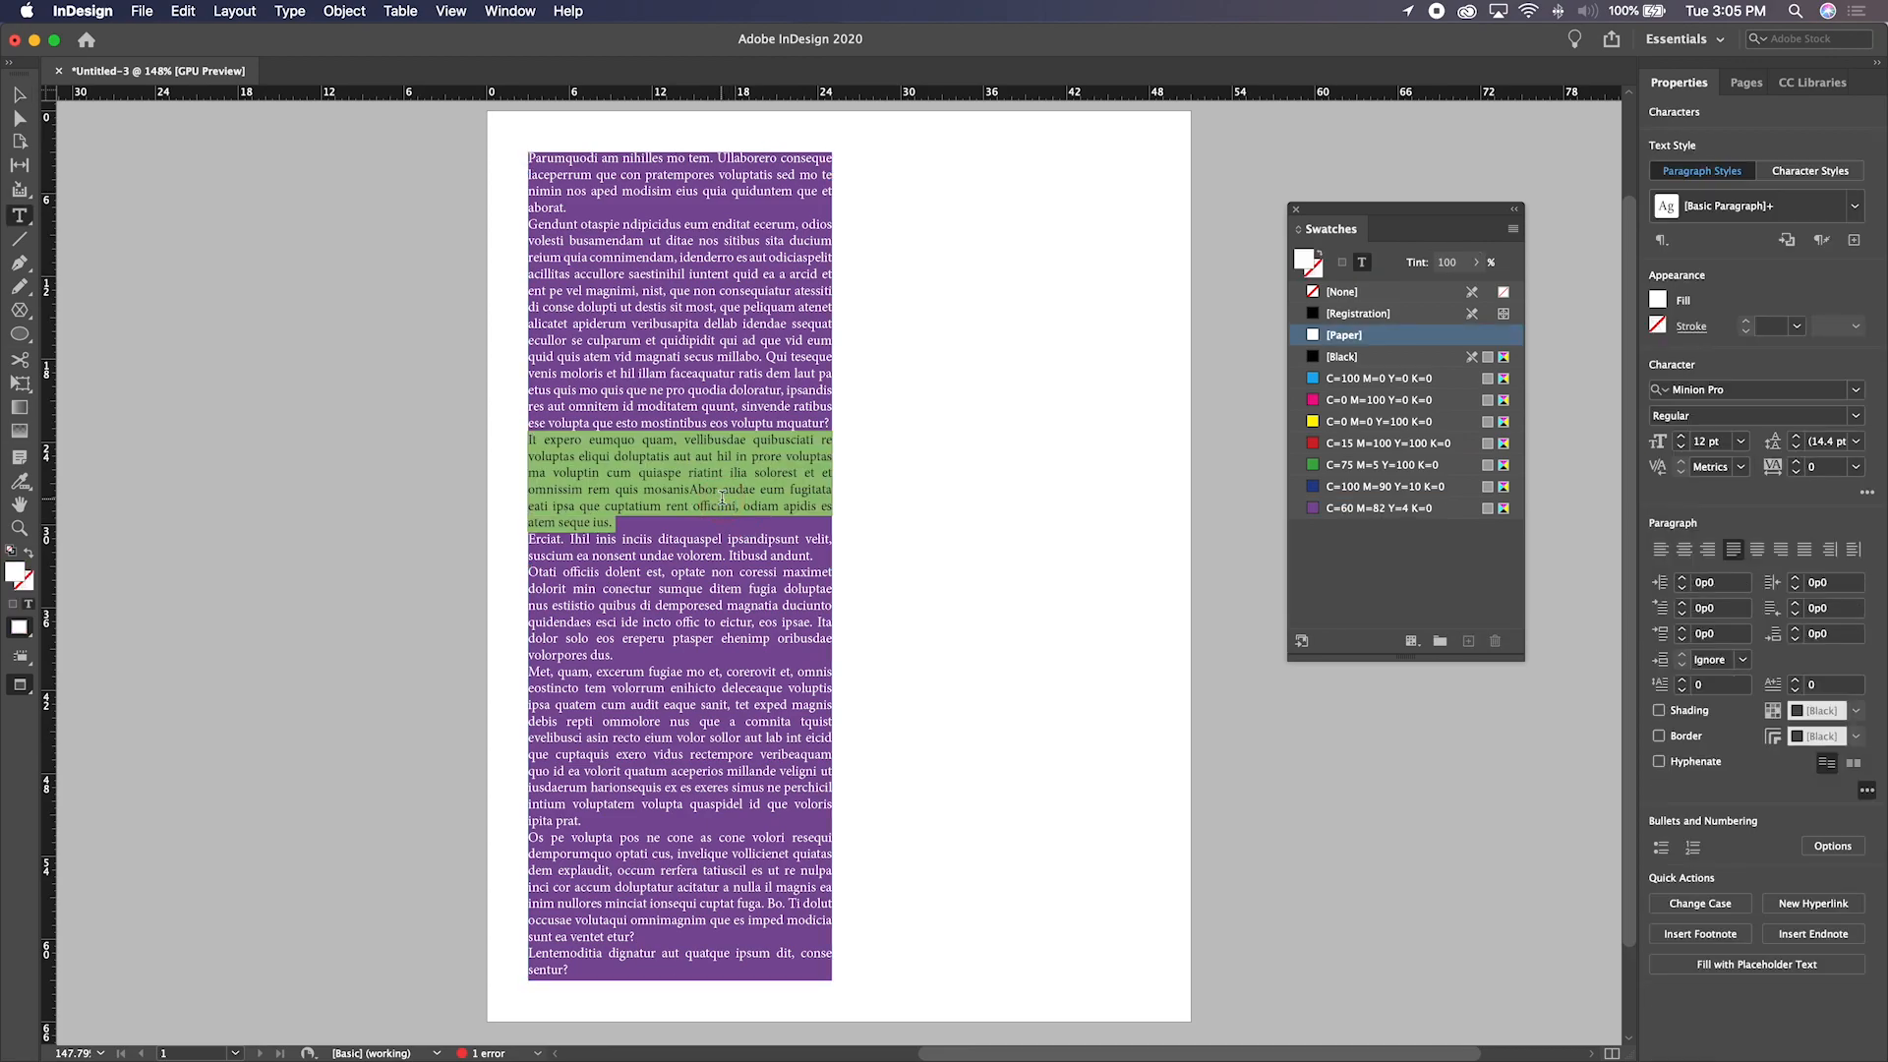
key(super+a)
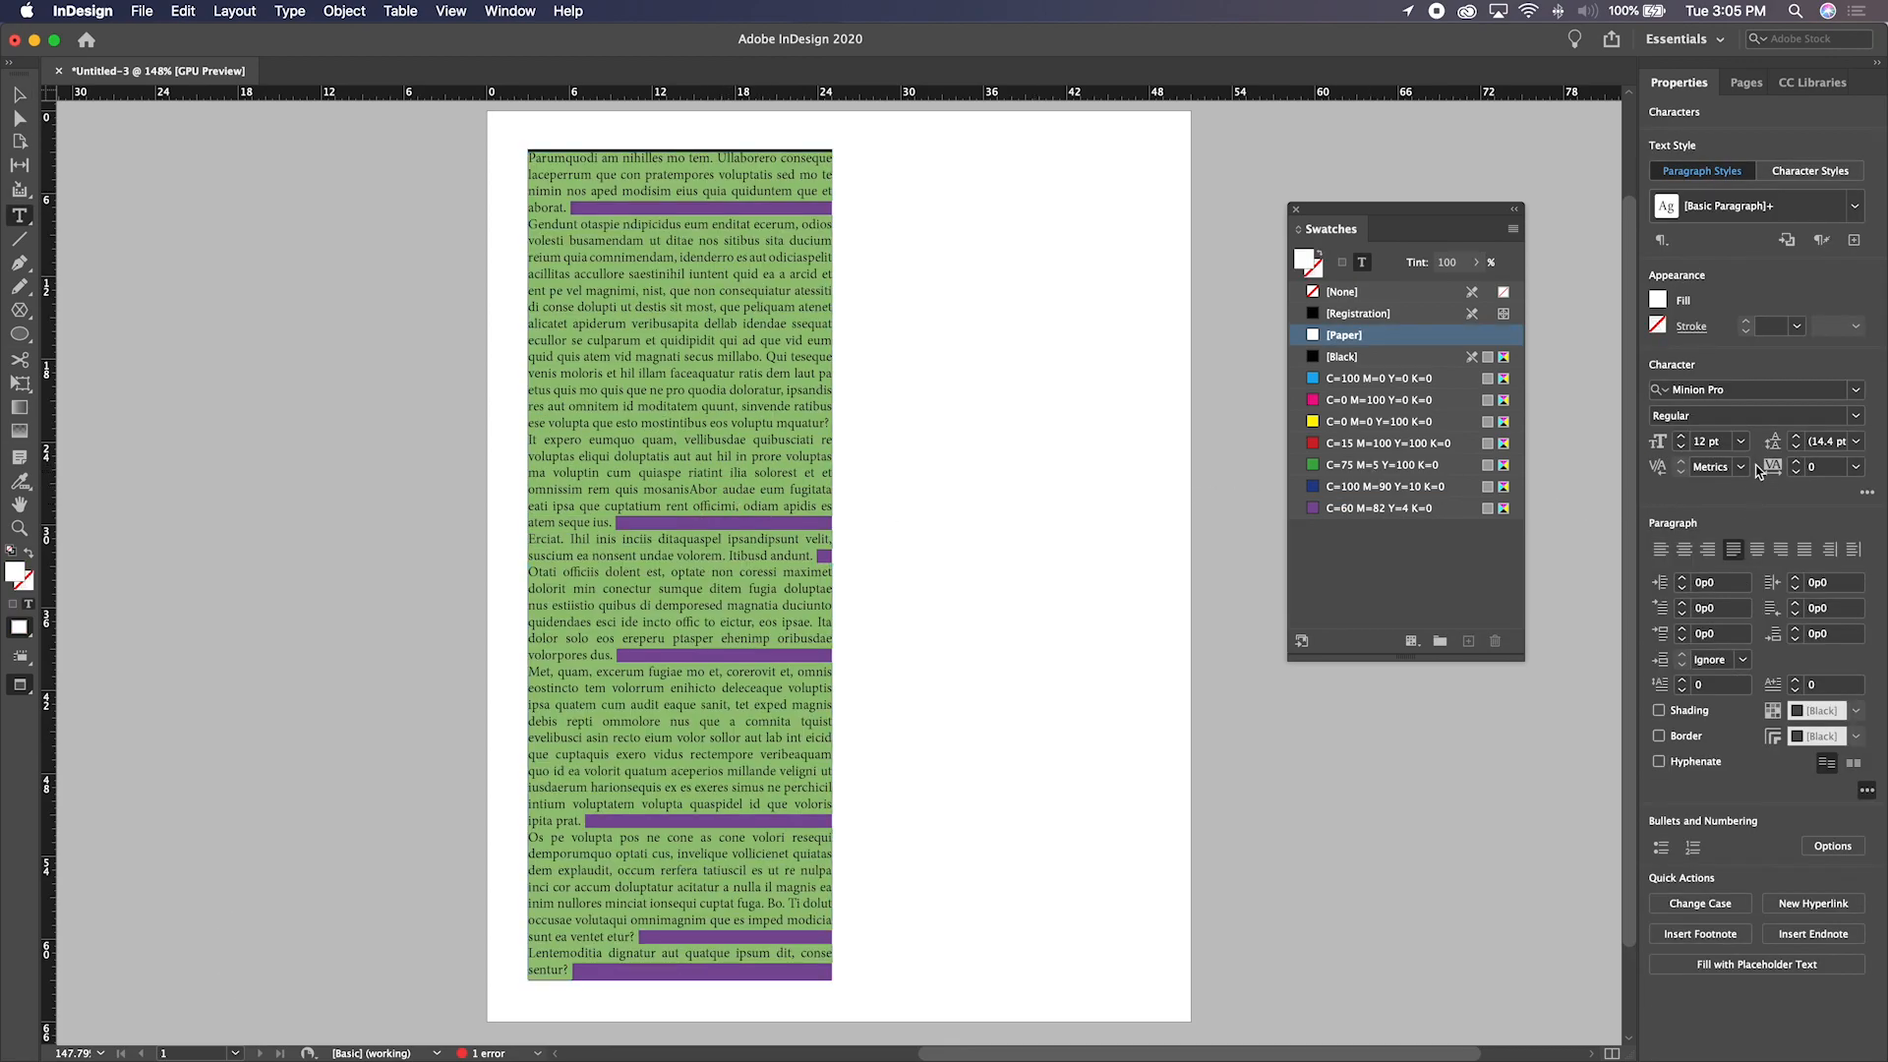
click(1856, 415)
click(1722, 458)
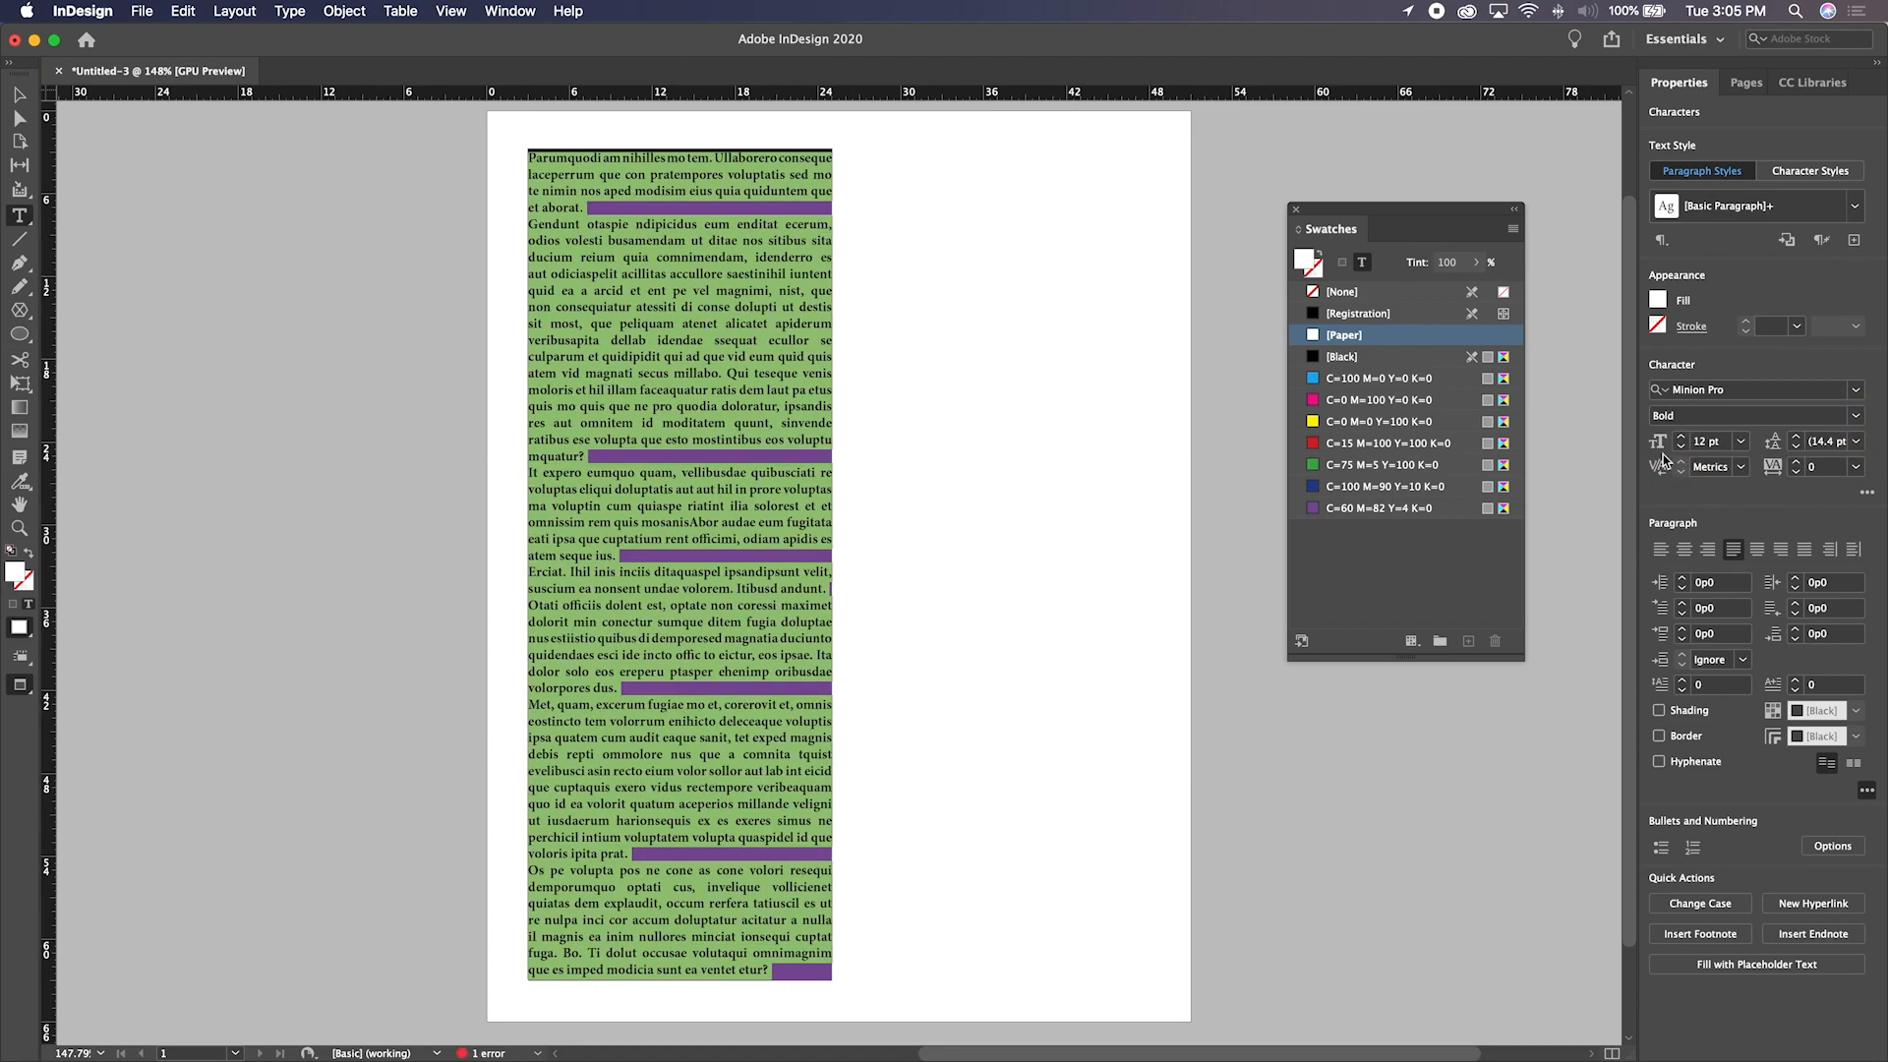
click(1680, 438)
click(1680, 437)
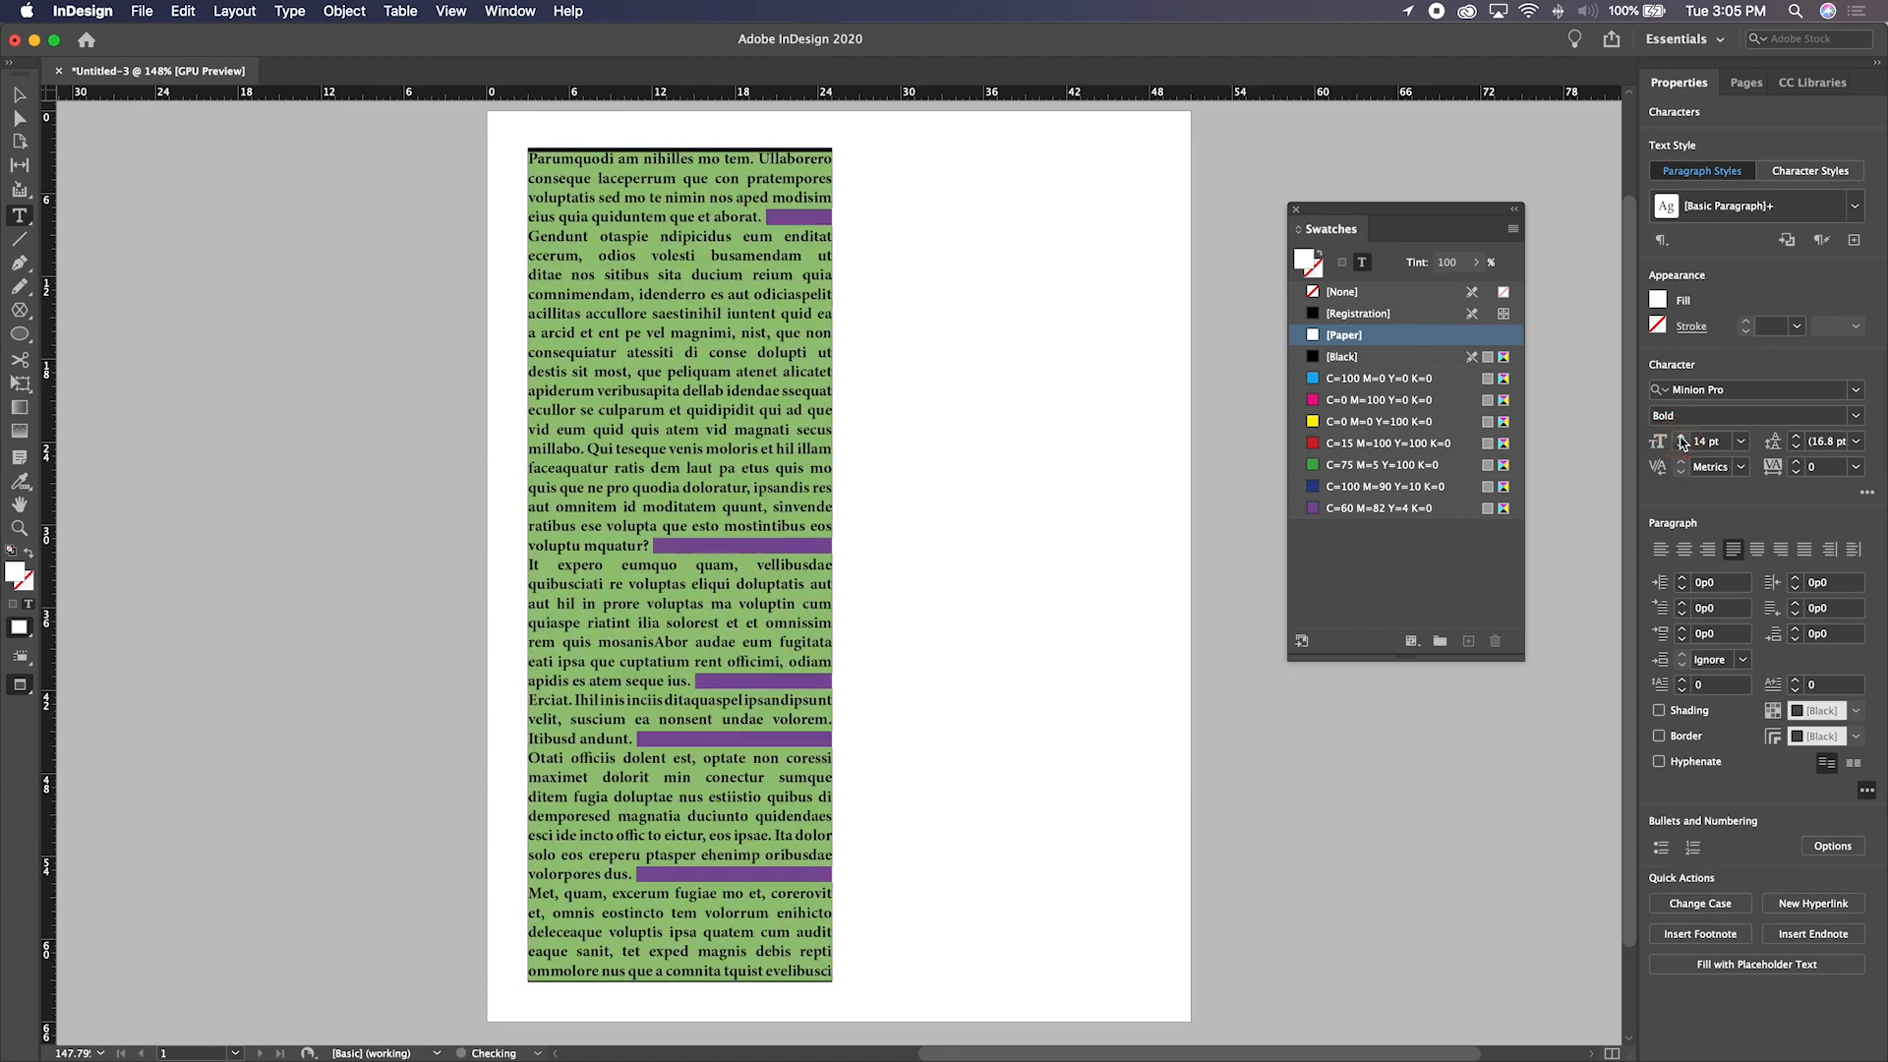
Set the frame text's leading to 16 pt and its tracking to 30, and deselect it
click(1797, 447)
click(1798, 448)
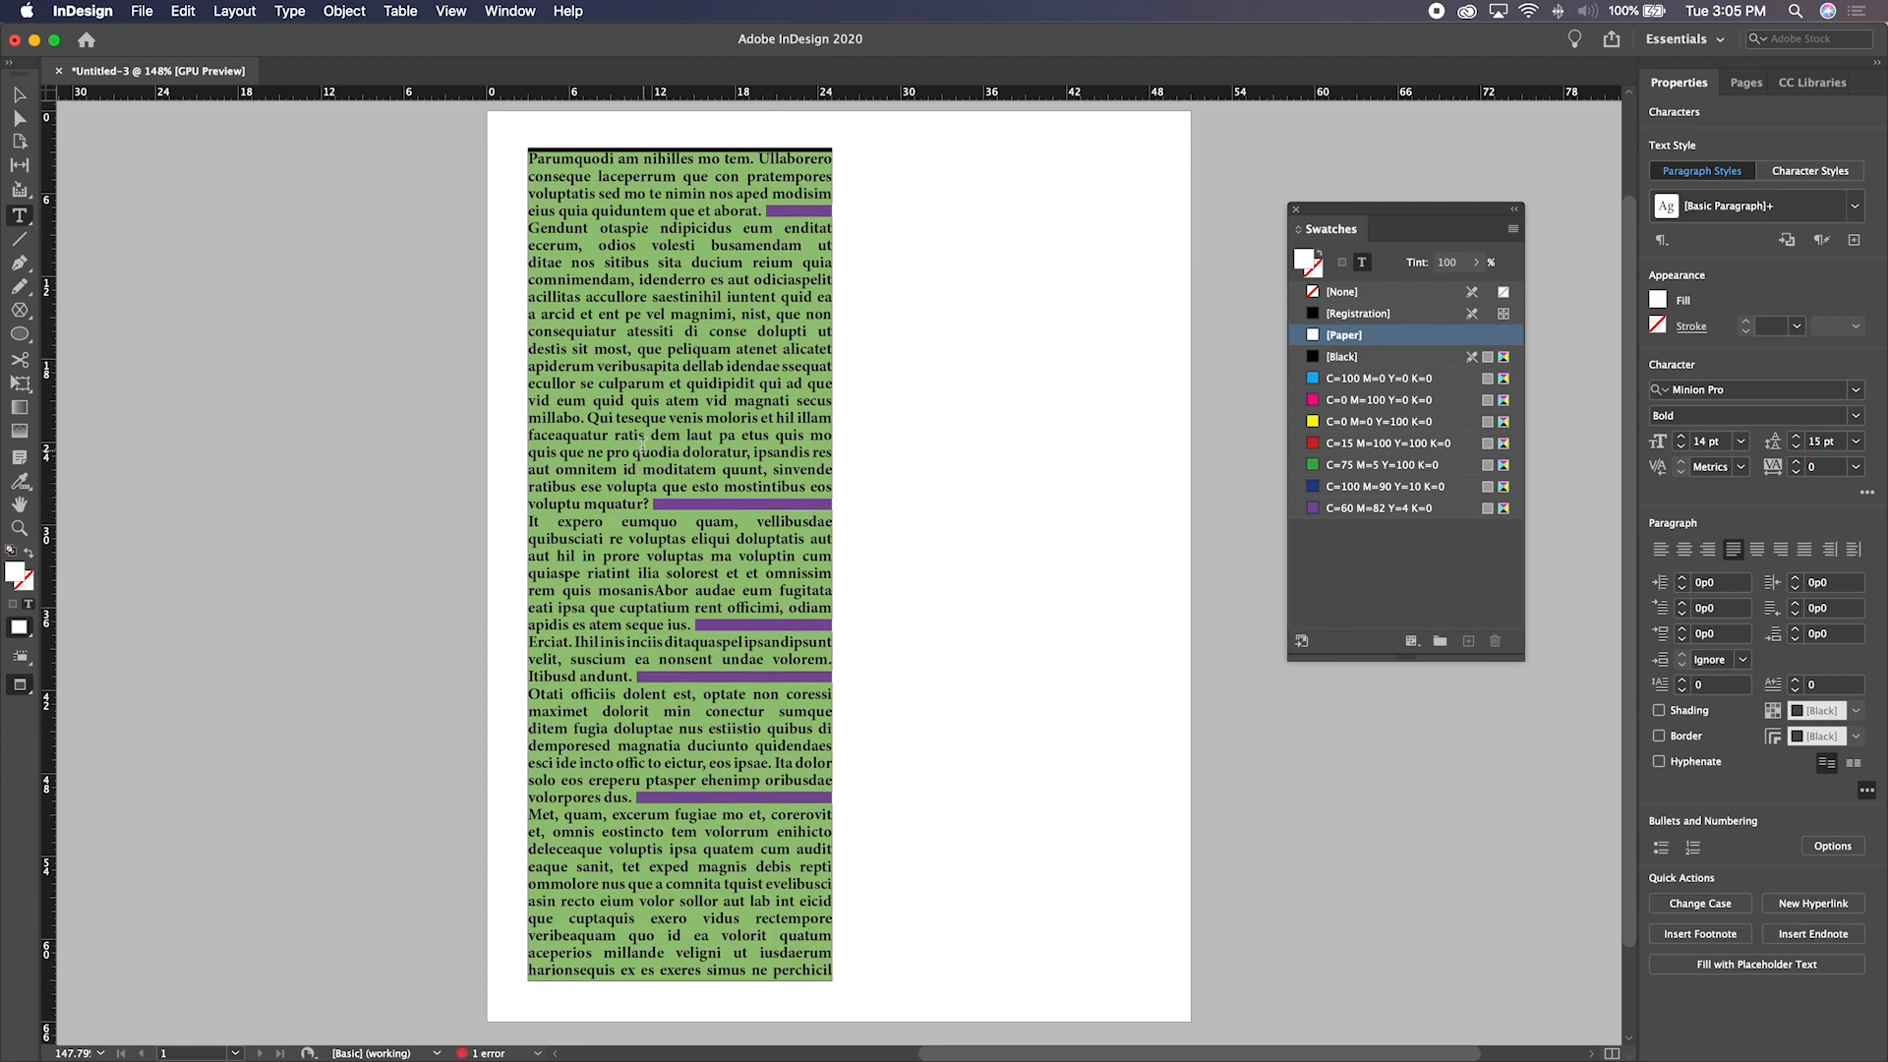
click(1798, 438)
click(1798, 463)
click(1798, 463)
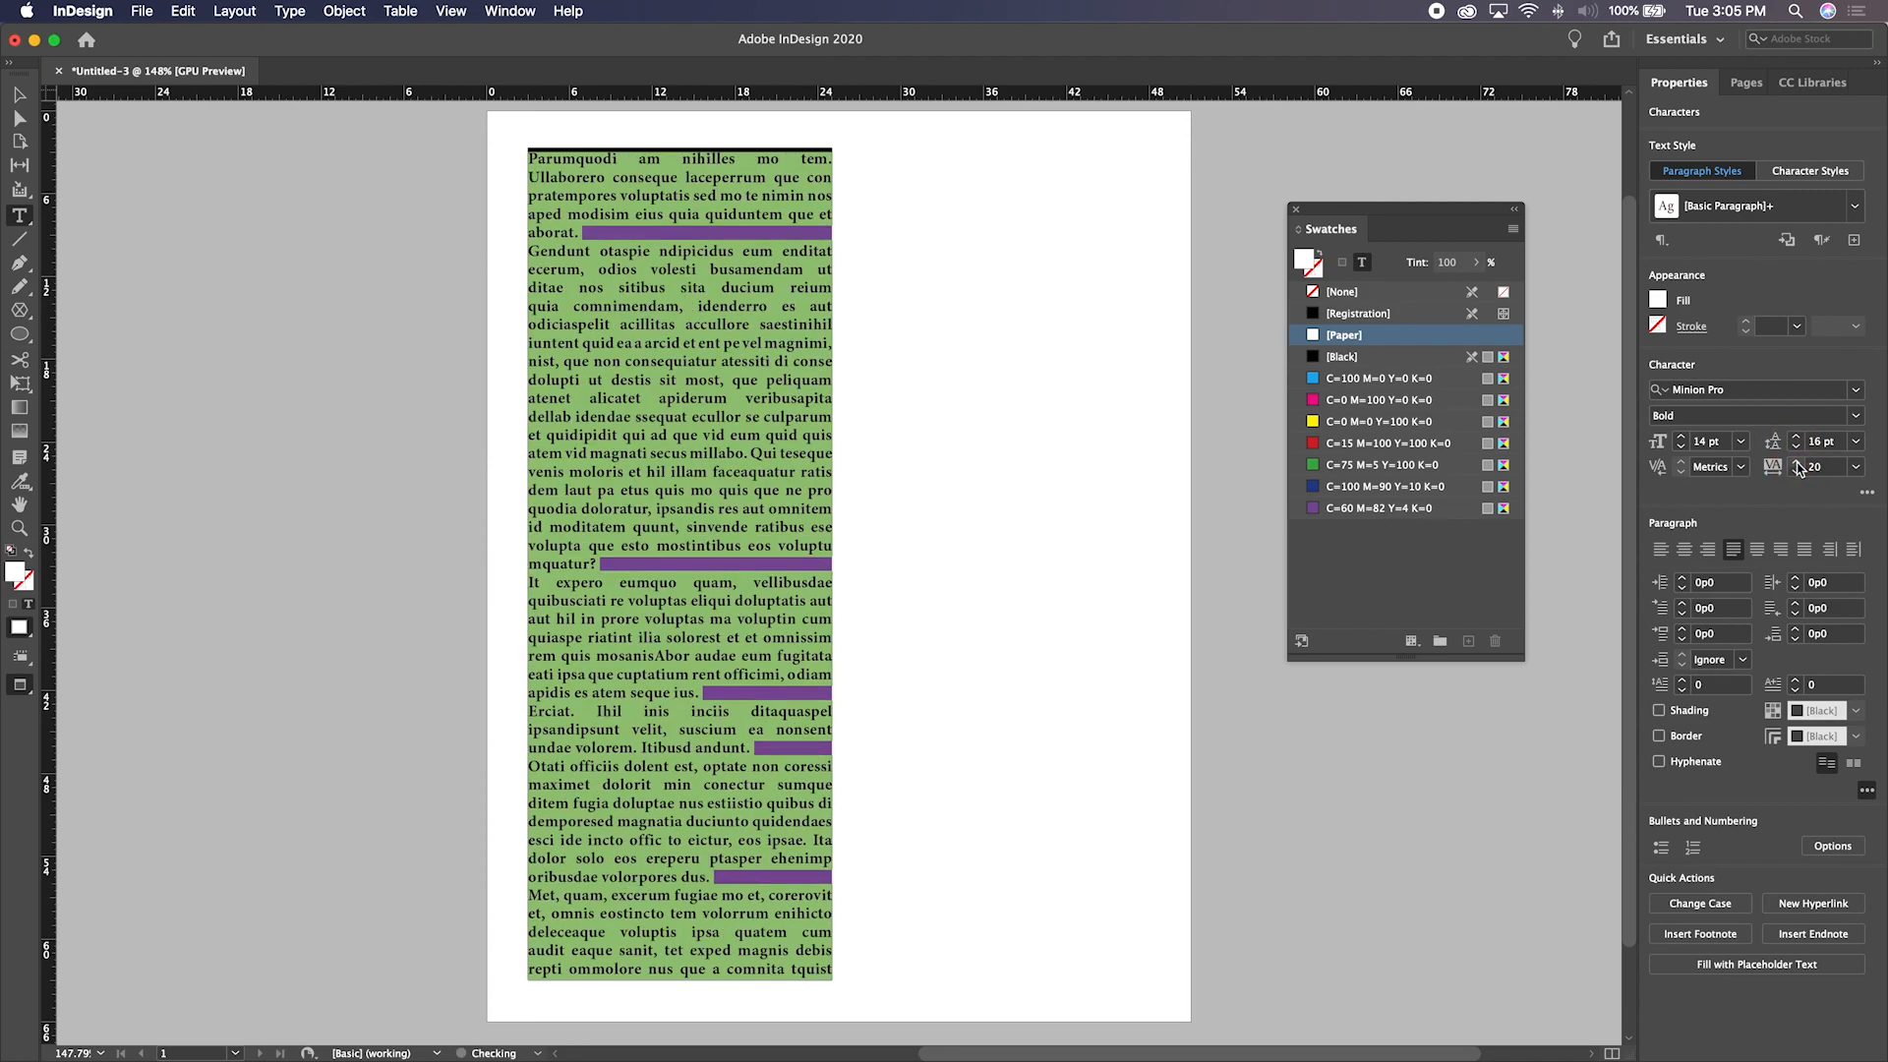
click(1797, 463)
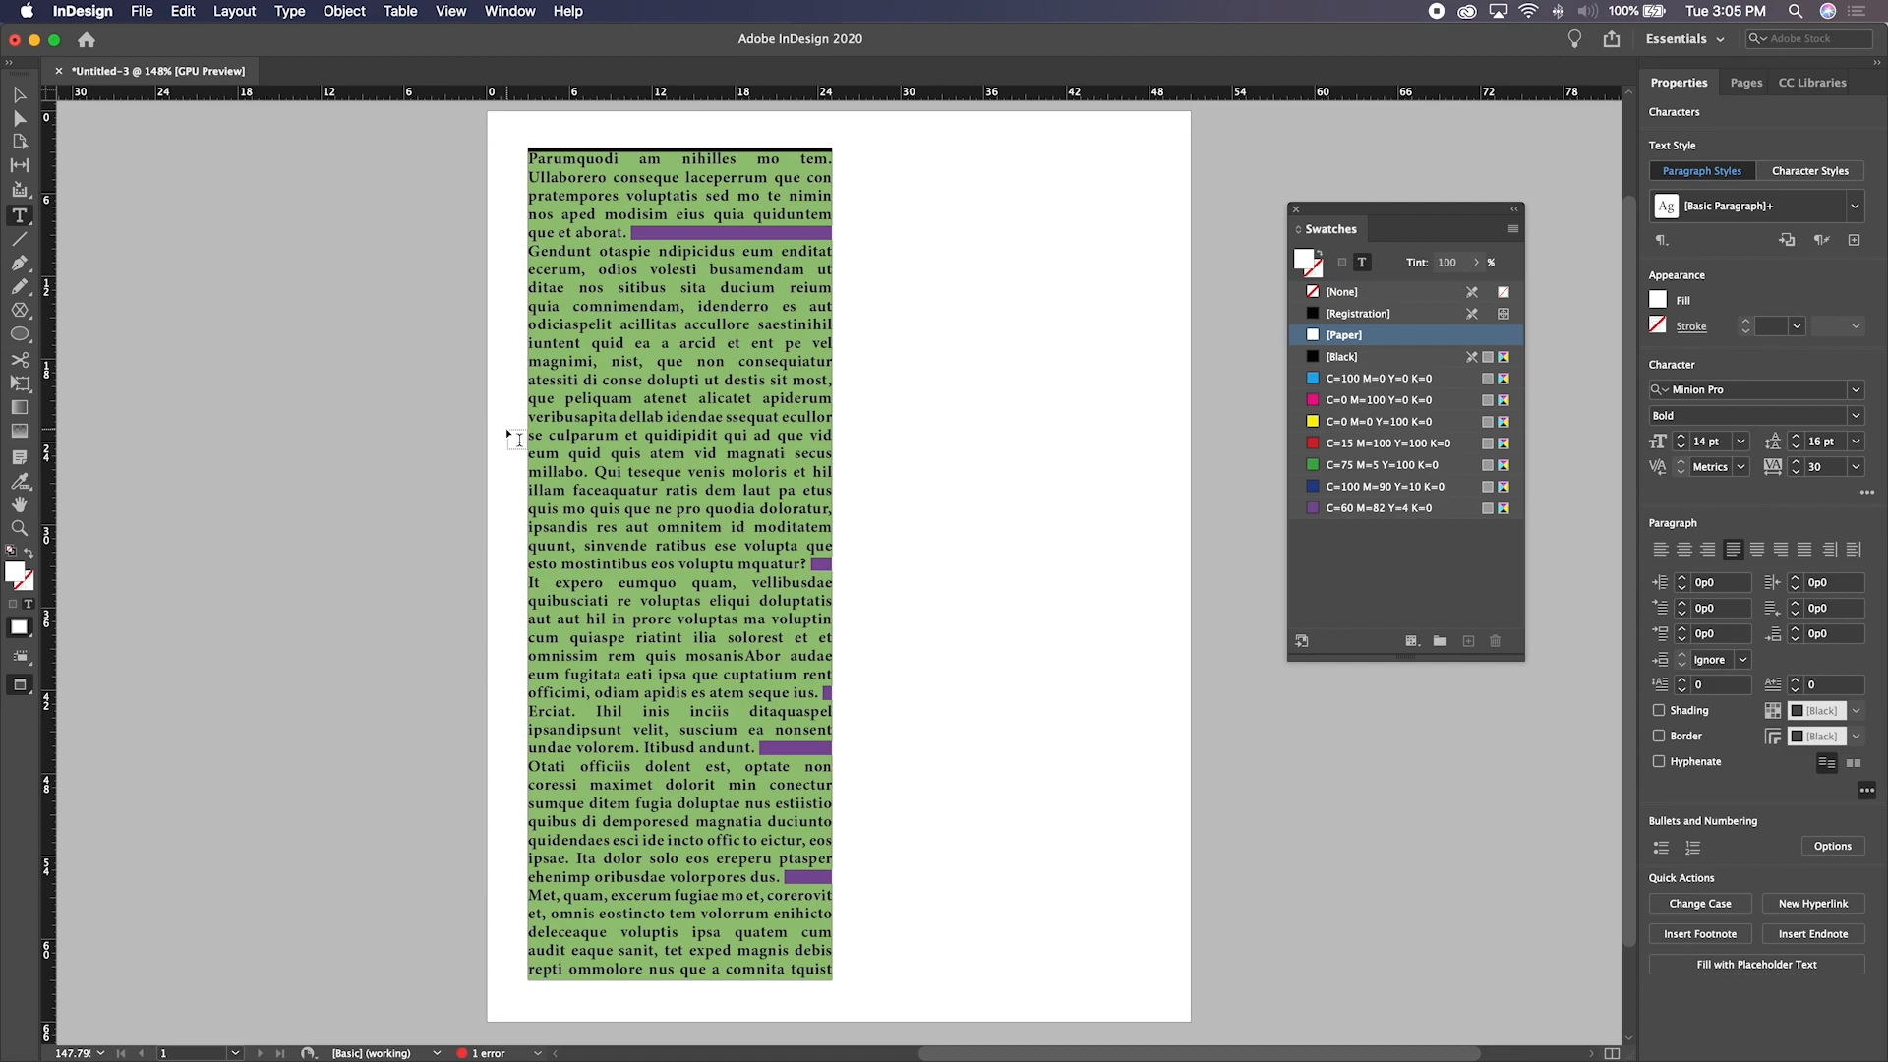
click(588, 416)
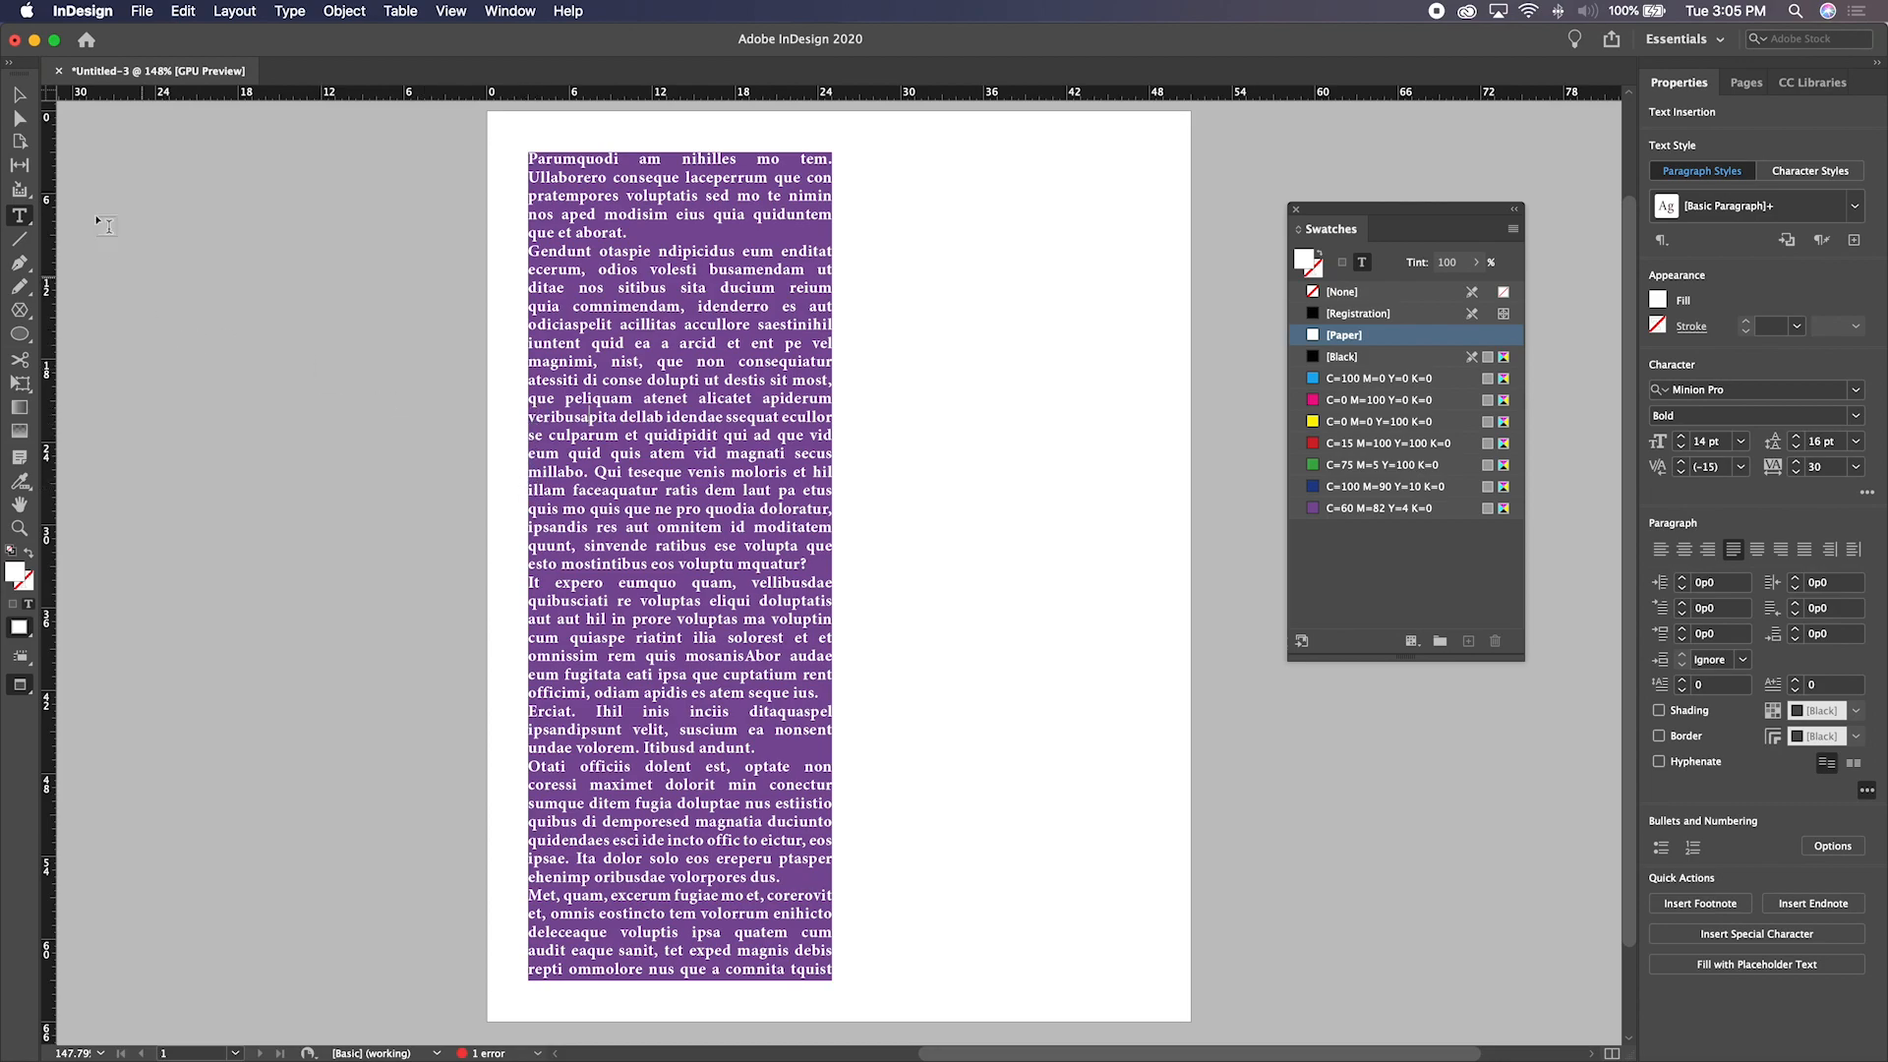
click(18, 94)
click(506, 400)
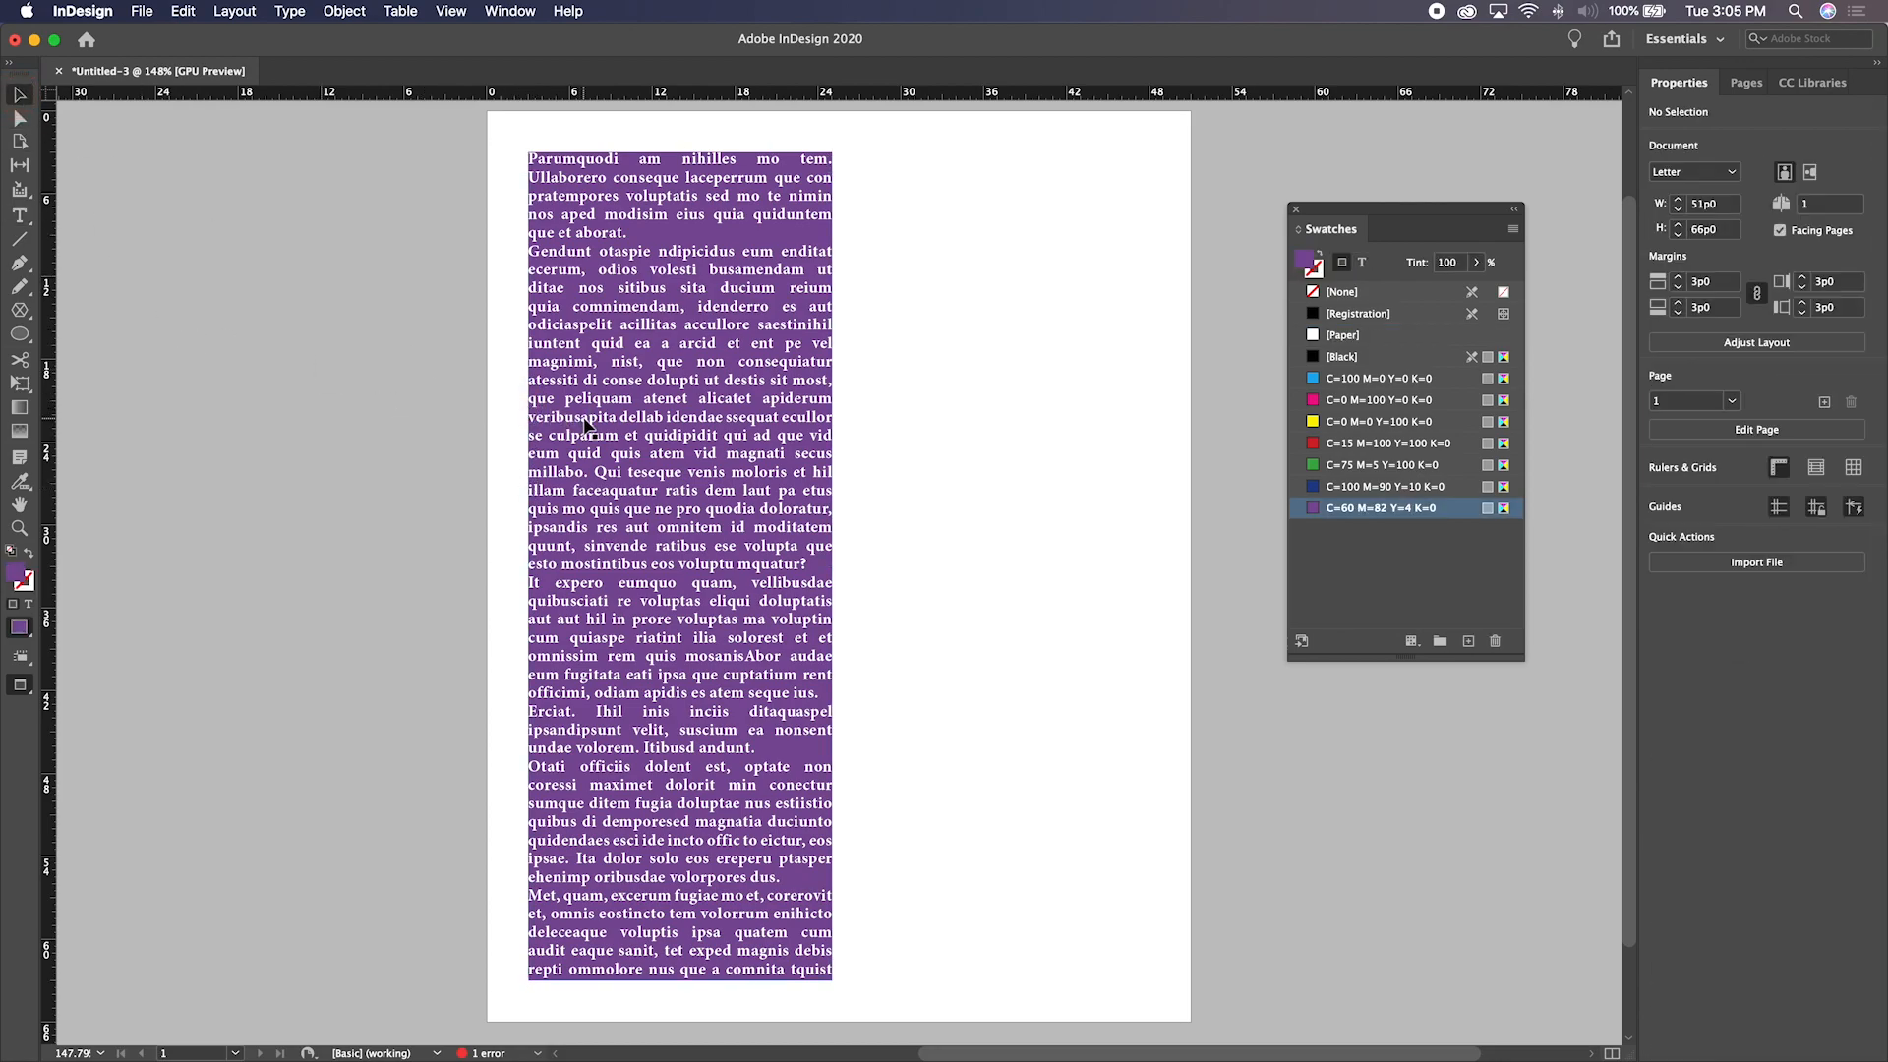
Give the purple text frame an inset spacing of 0p8 on all four sides and check the page with preview mode toggled
click(589, 465)
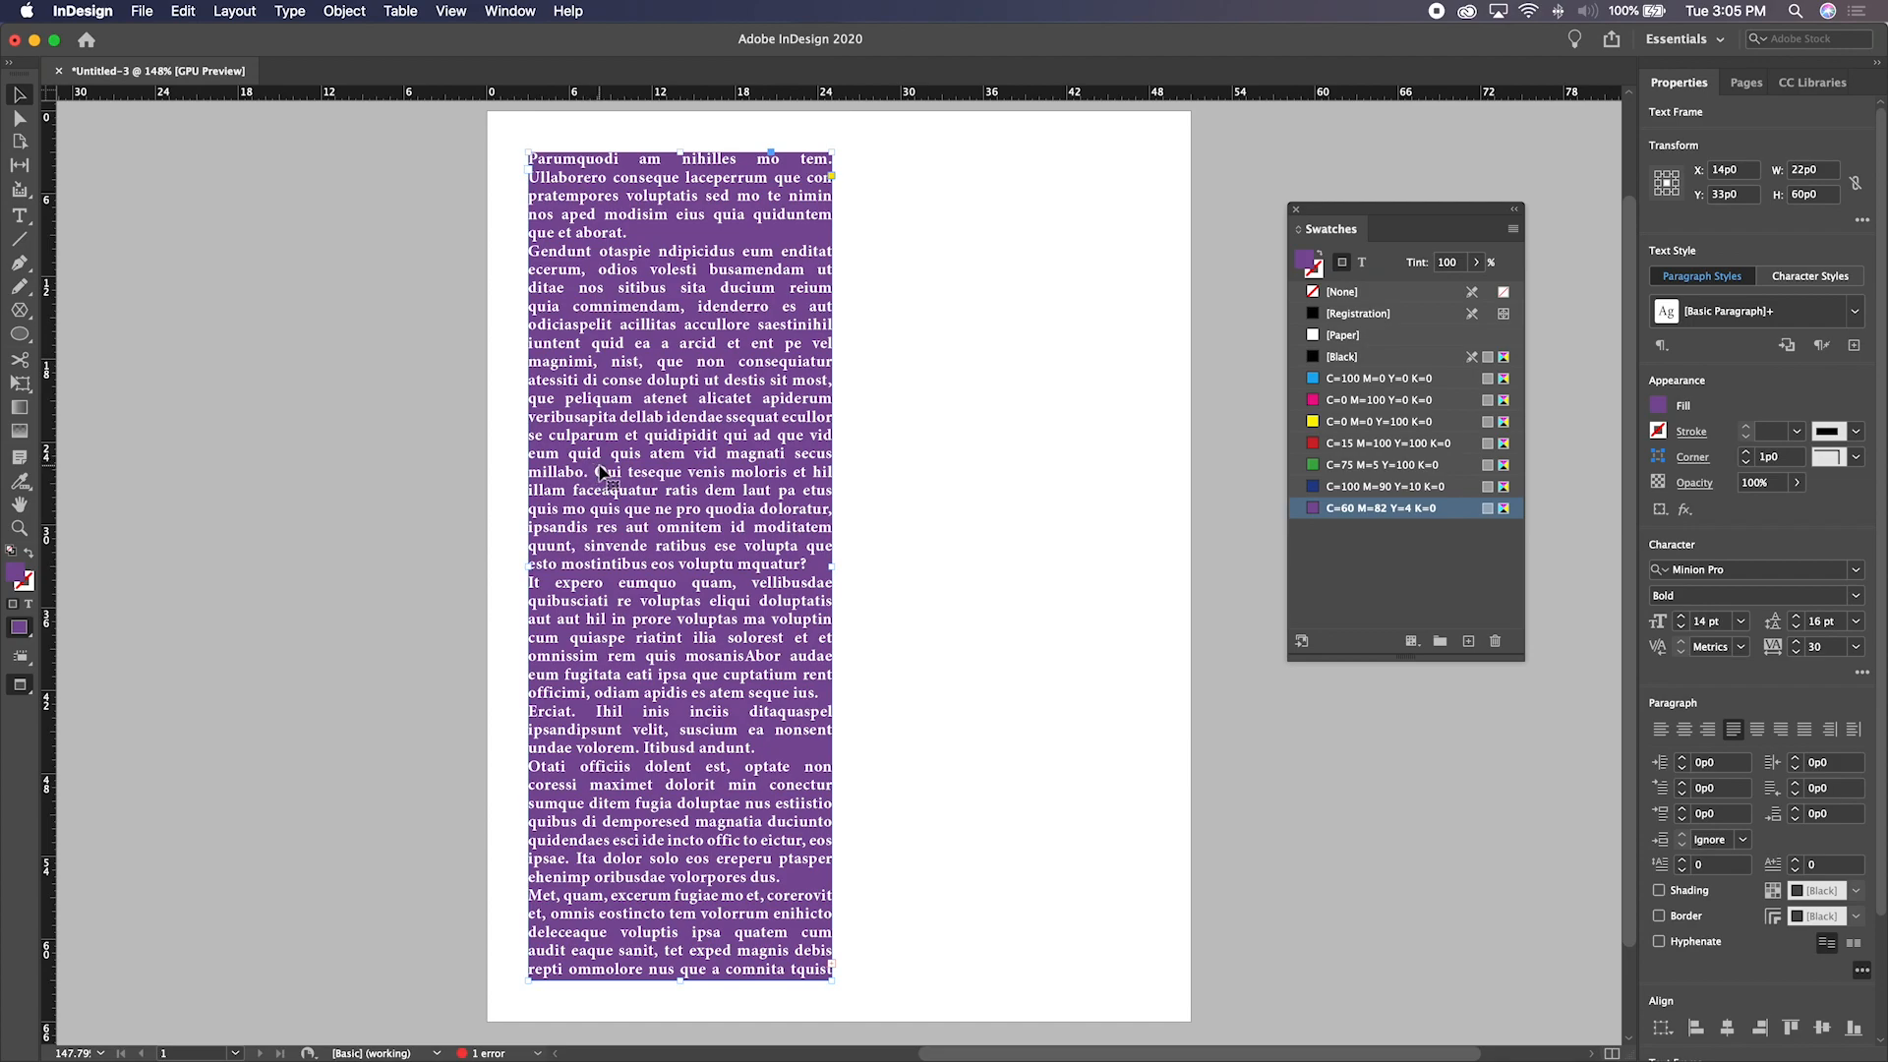
key(super+b)
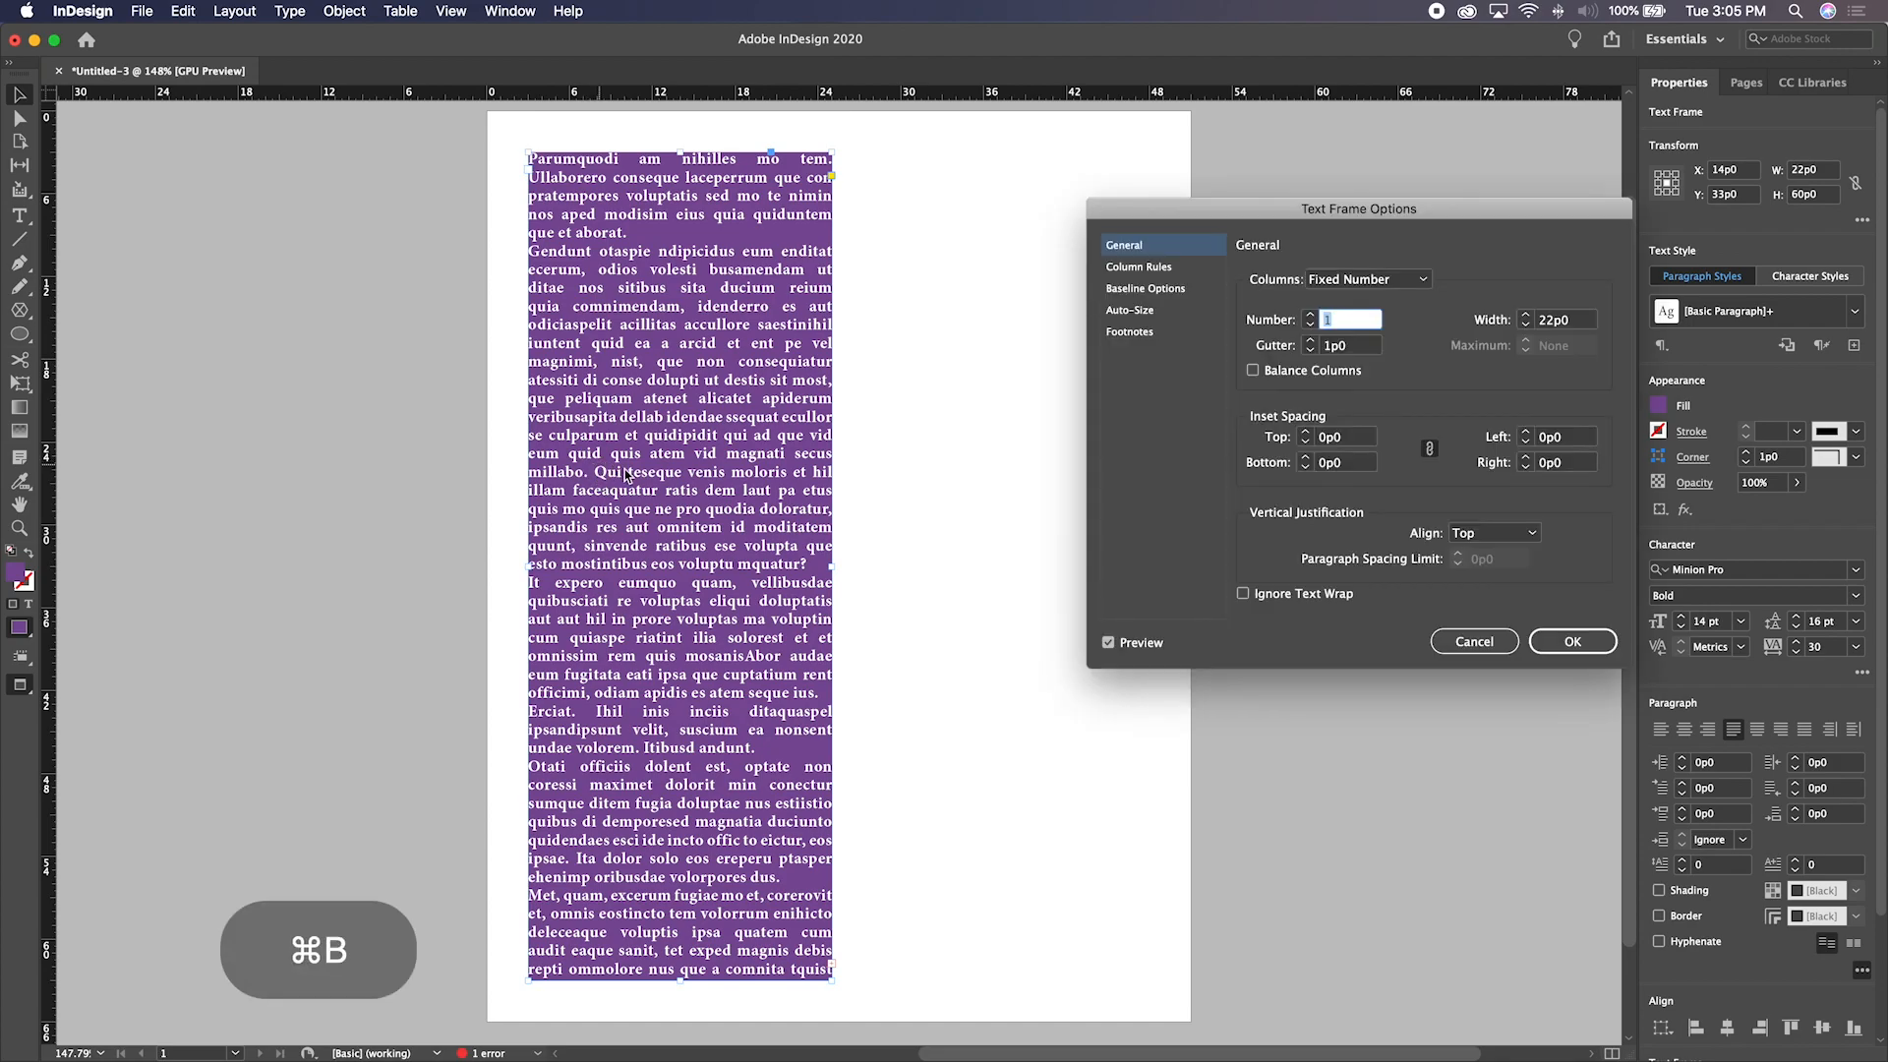
click(1306, 434)
click(1307, 434)
click(1307, 434)
click(1307, 434)
click(1307, 433)
click(1306, 434)
click(1307, 433)
click(1307, 434)
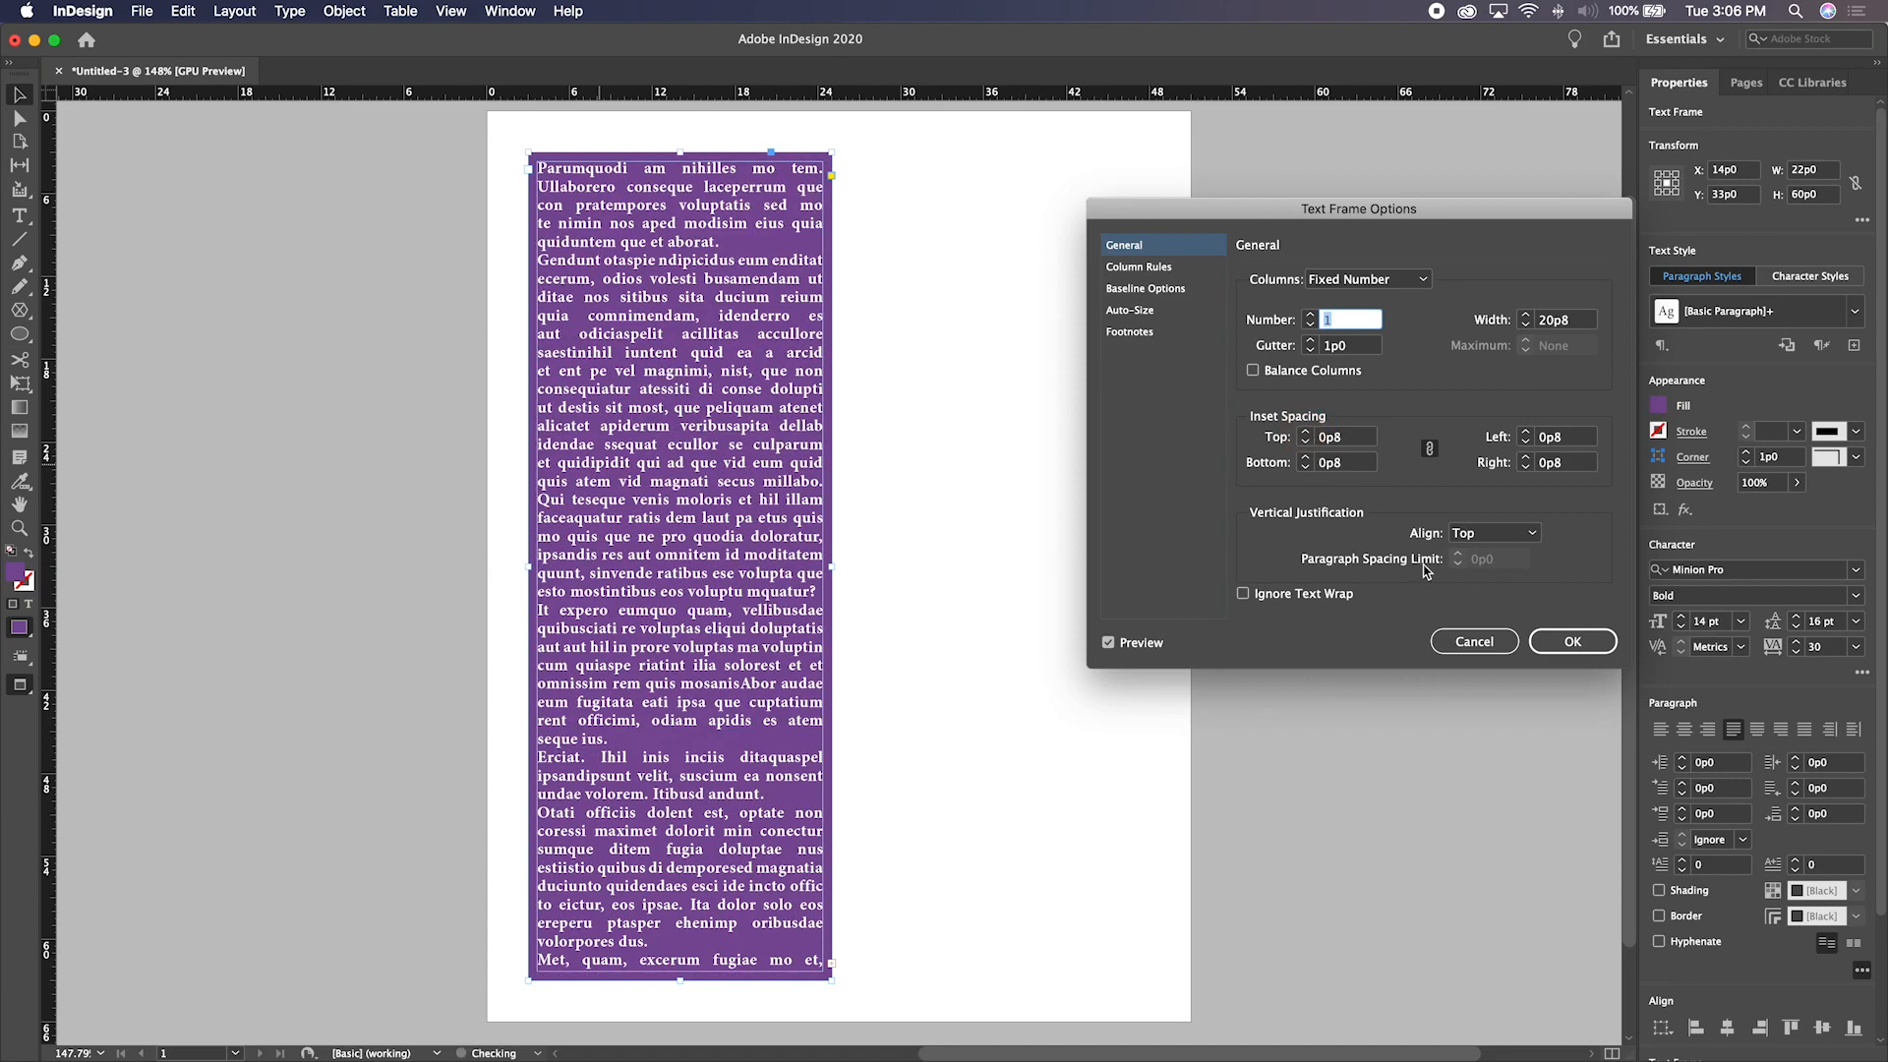
click(1554, 641)
click(903, 468)
key(w)
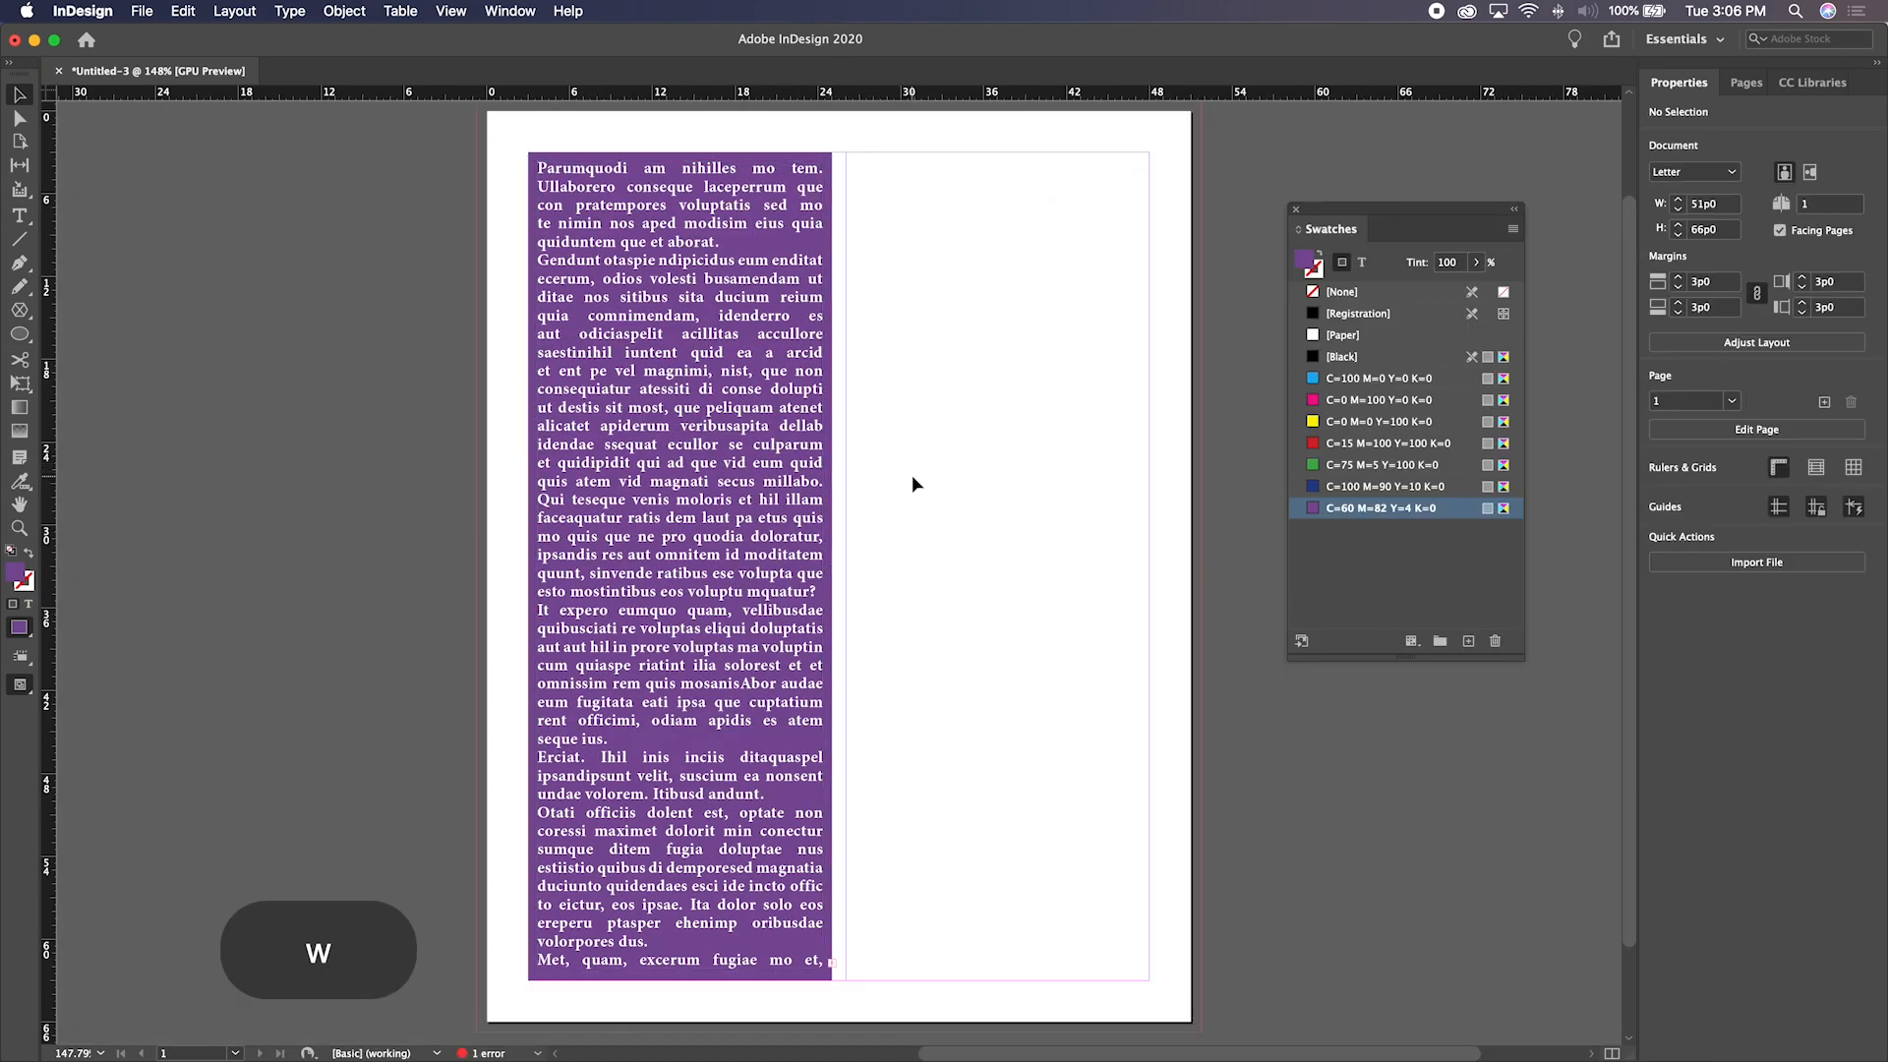
key(w)
Duplicate the purple text frame into the page's second column, aligned to the column guides at X 37p0
click(668, 464)
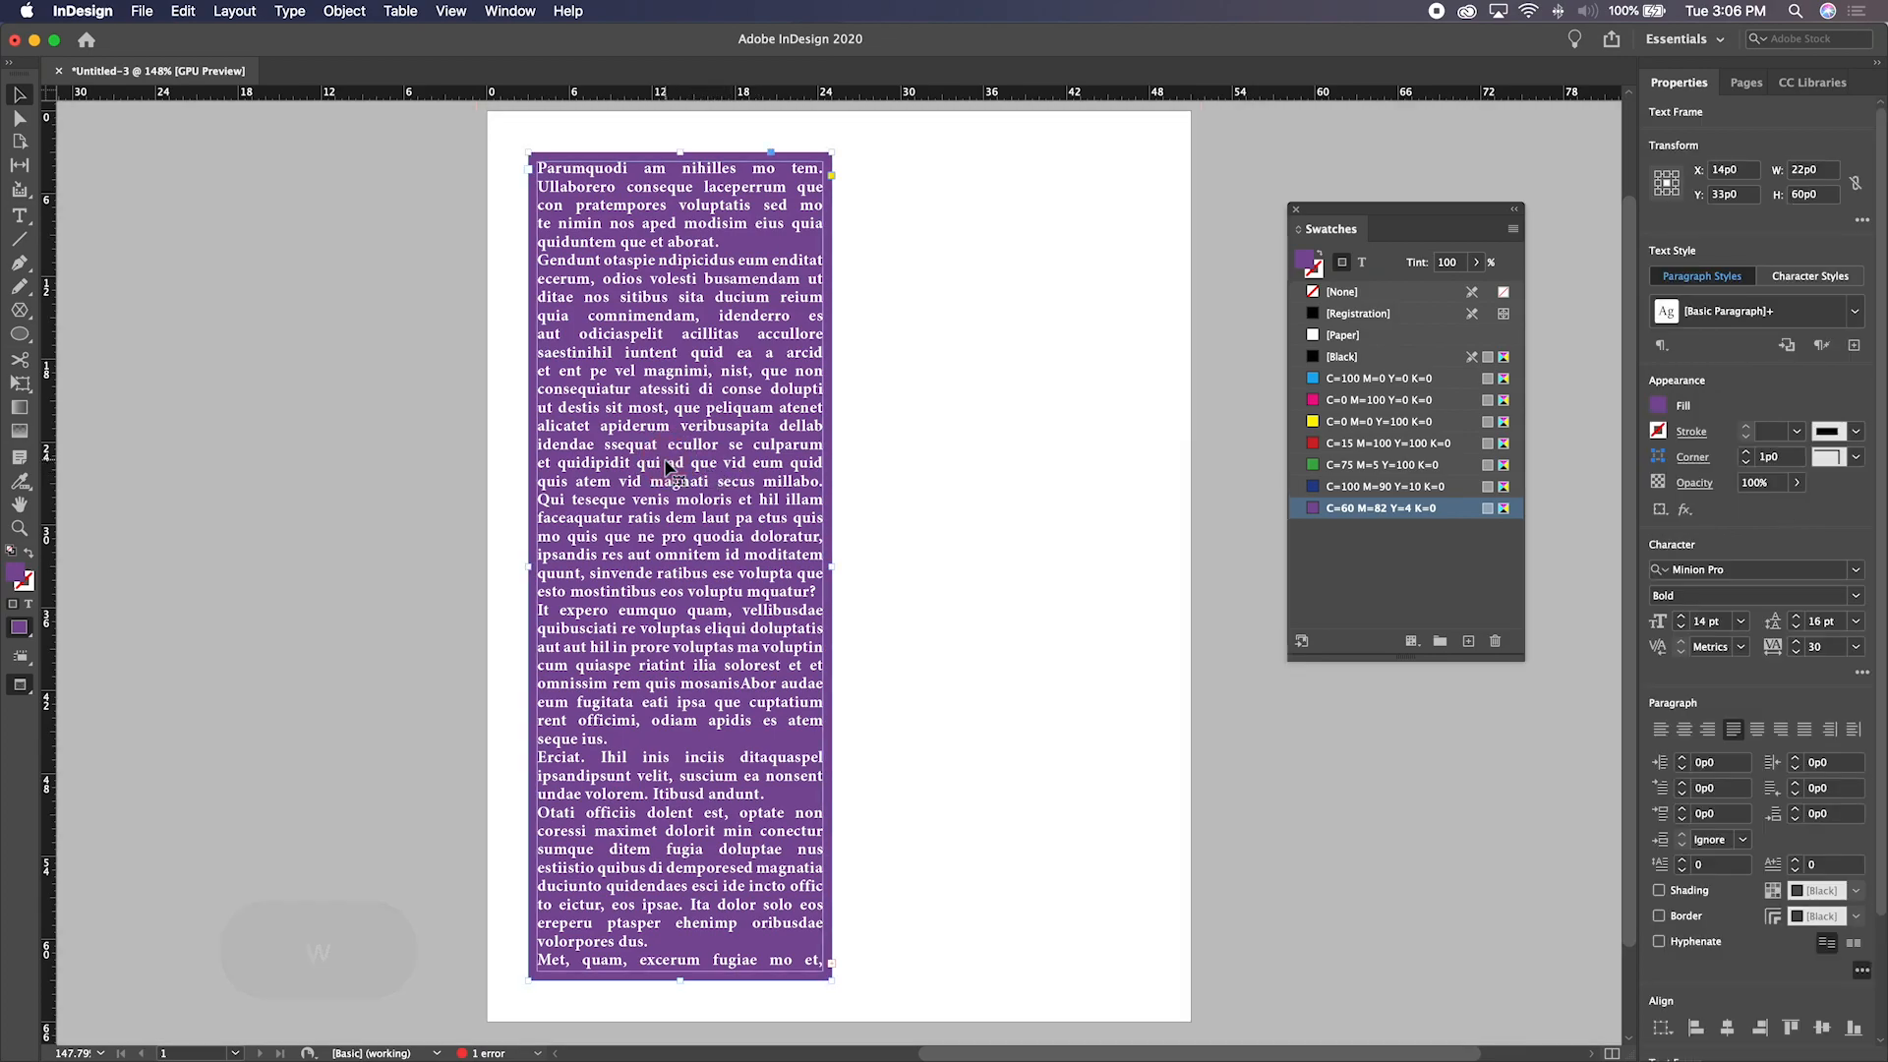
drag(696, 470, 985, 496)
key(w)
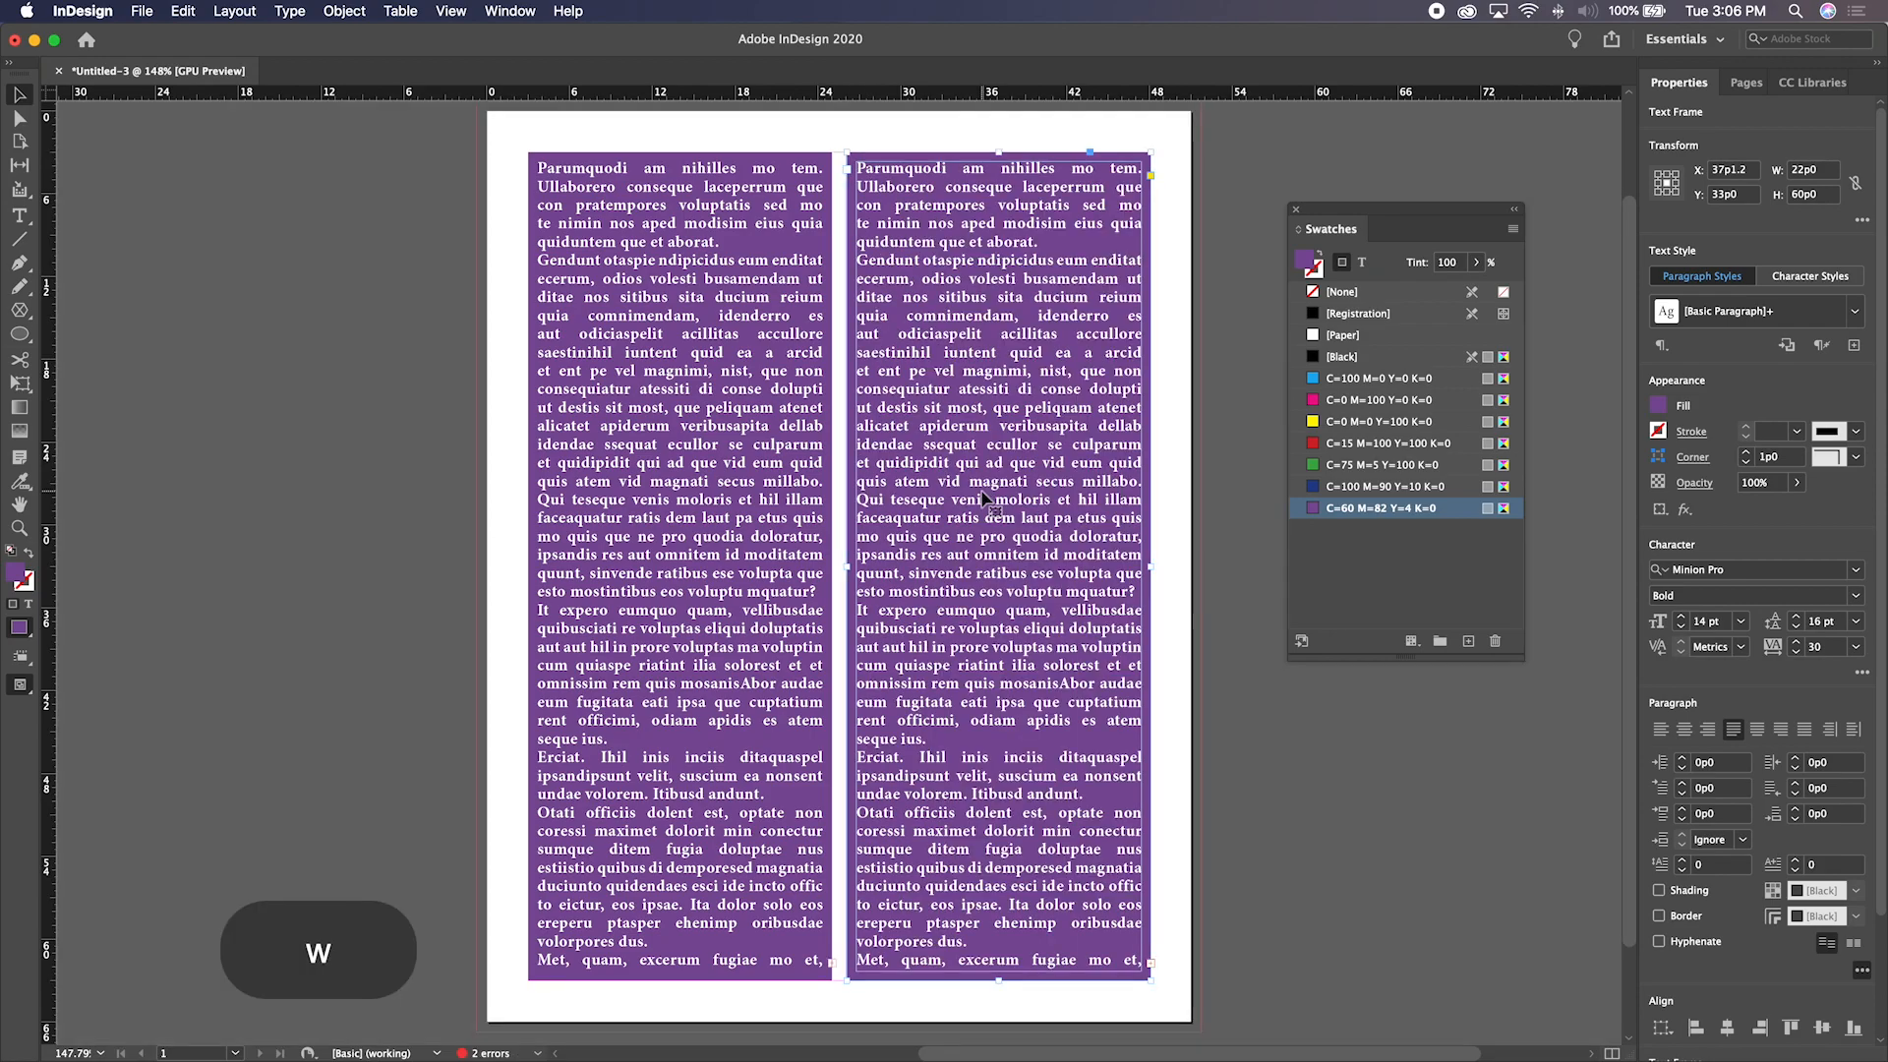
drag(985, 496, 983, 495)
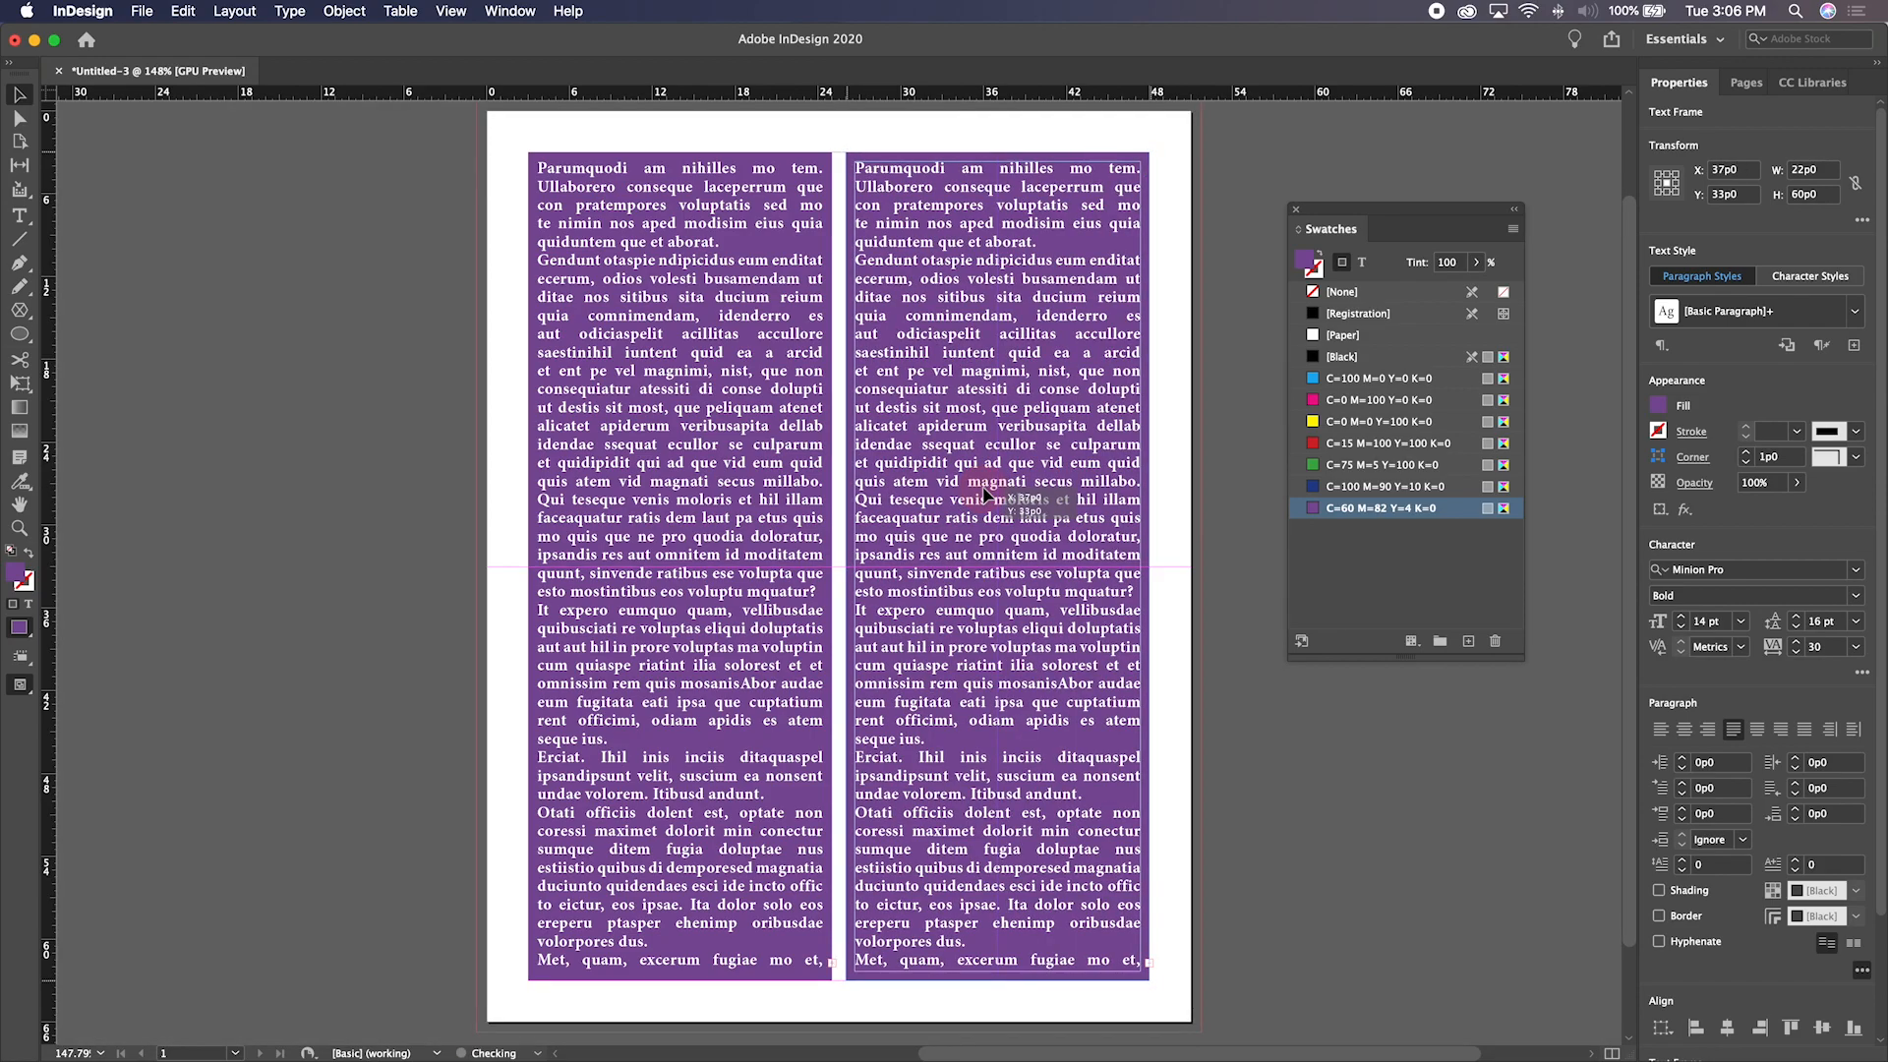
Set the duplicated frame's inset spacing to 0 on all sides and show the page in preview mode
key(super+b)
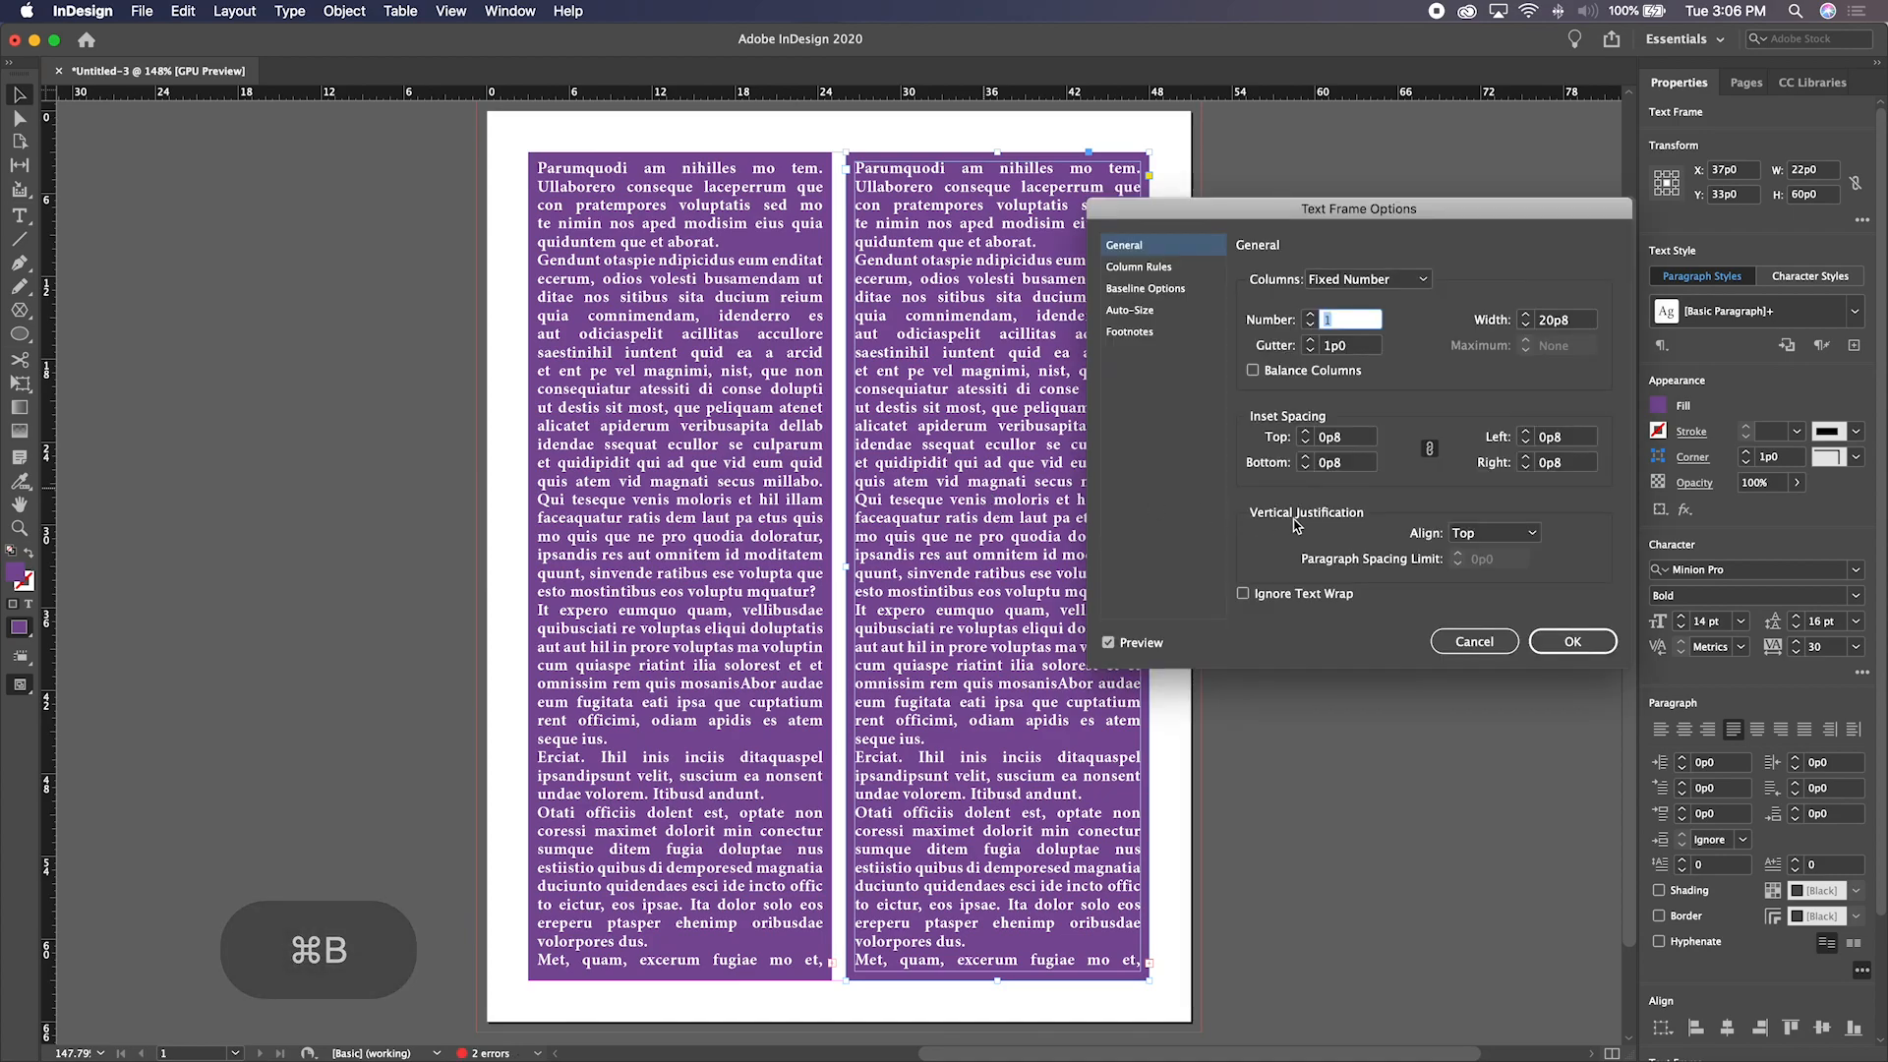
double_click(1324, 442)
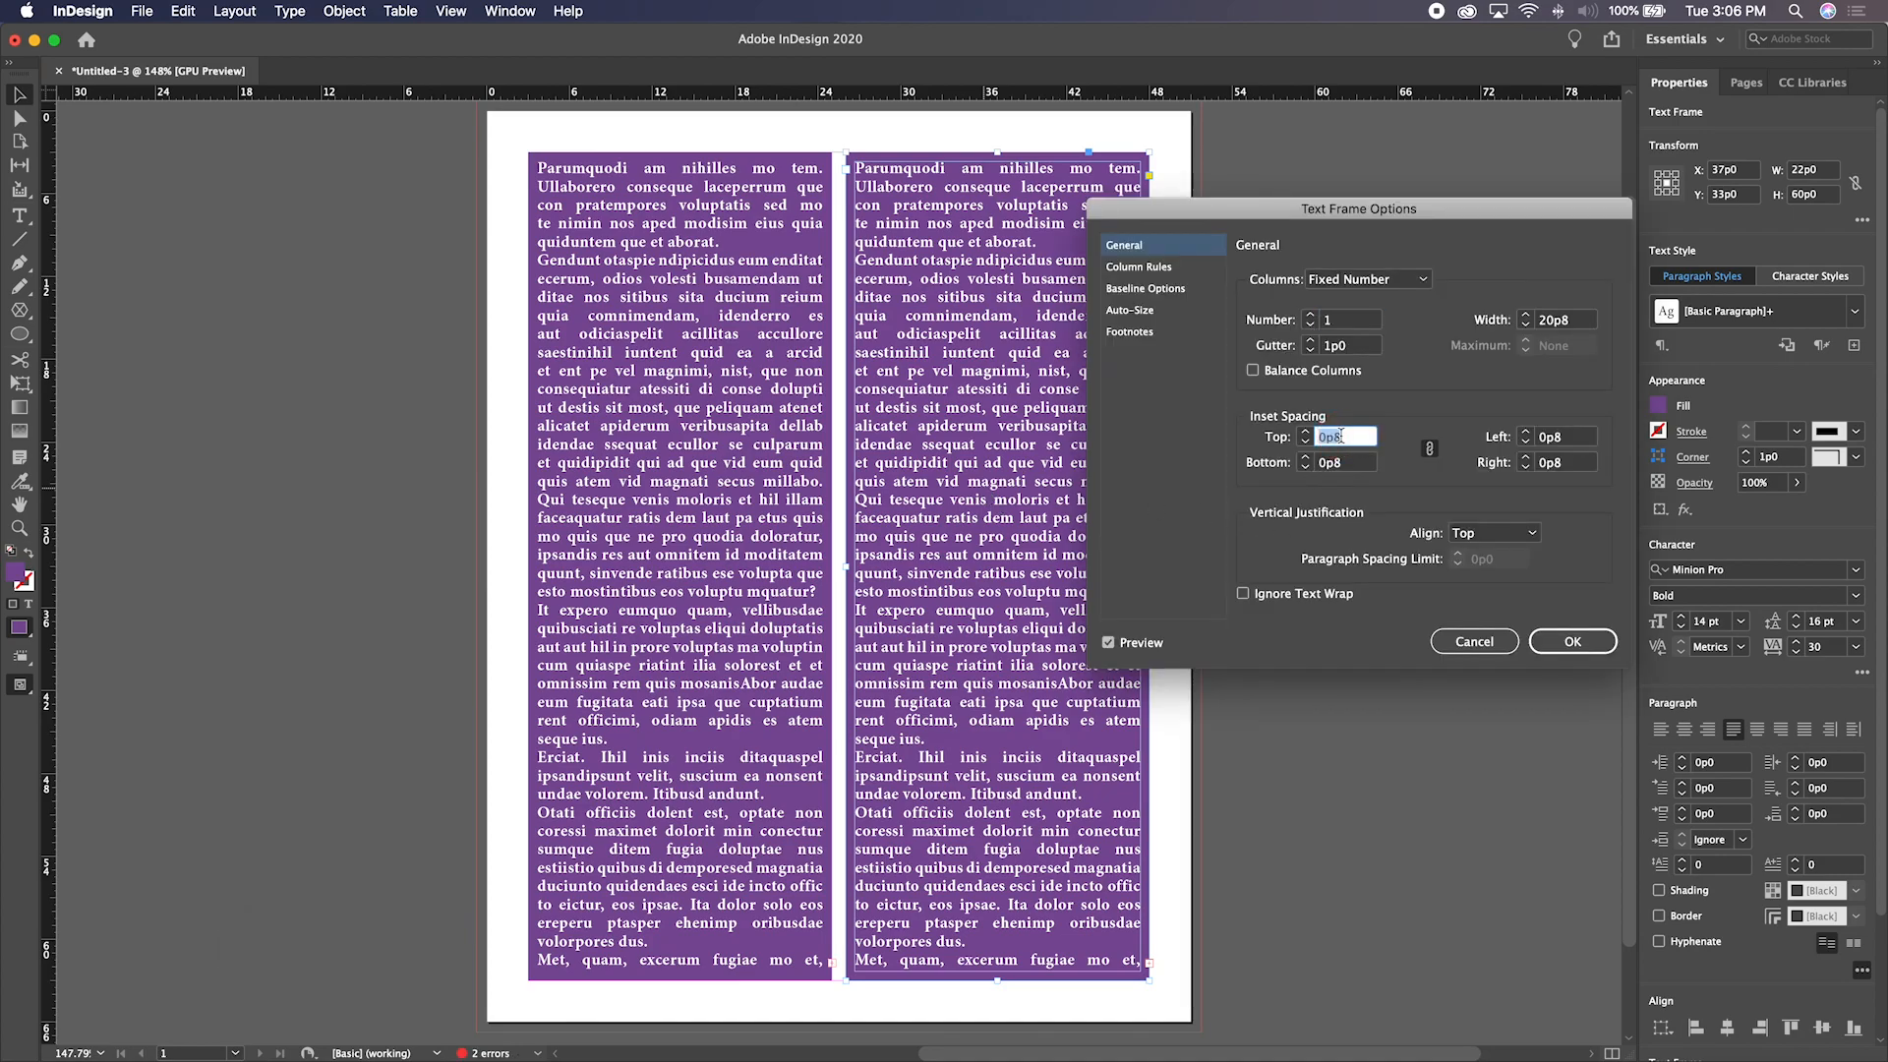
text(0)
key(Return)
click(1273, 695)
key(w)
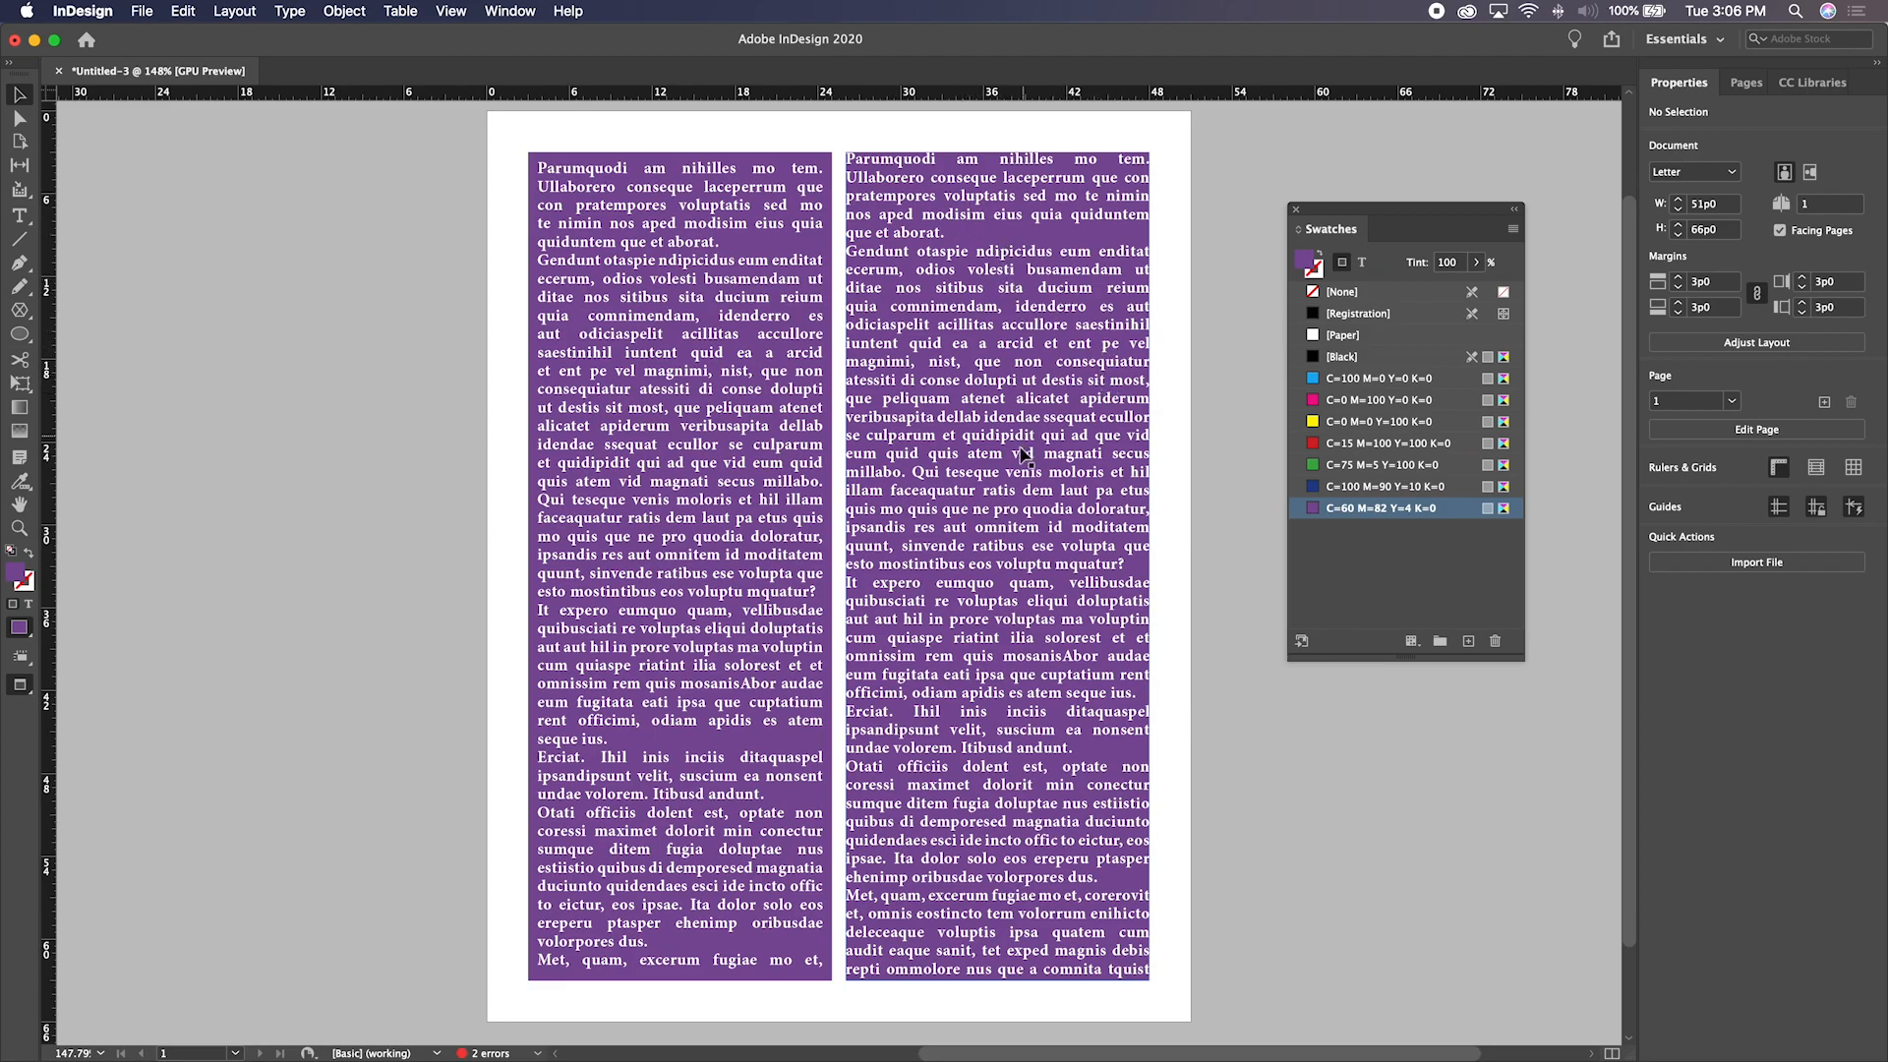
double_click(649, 461)
triple_click(649, 460)
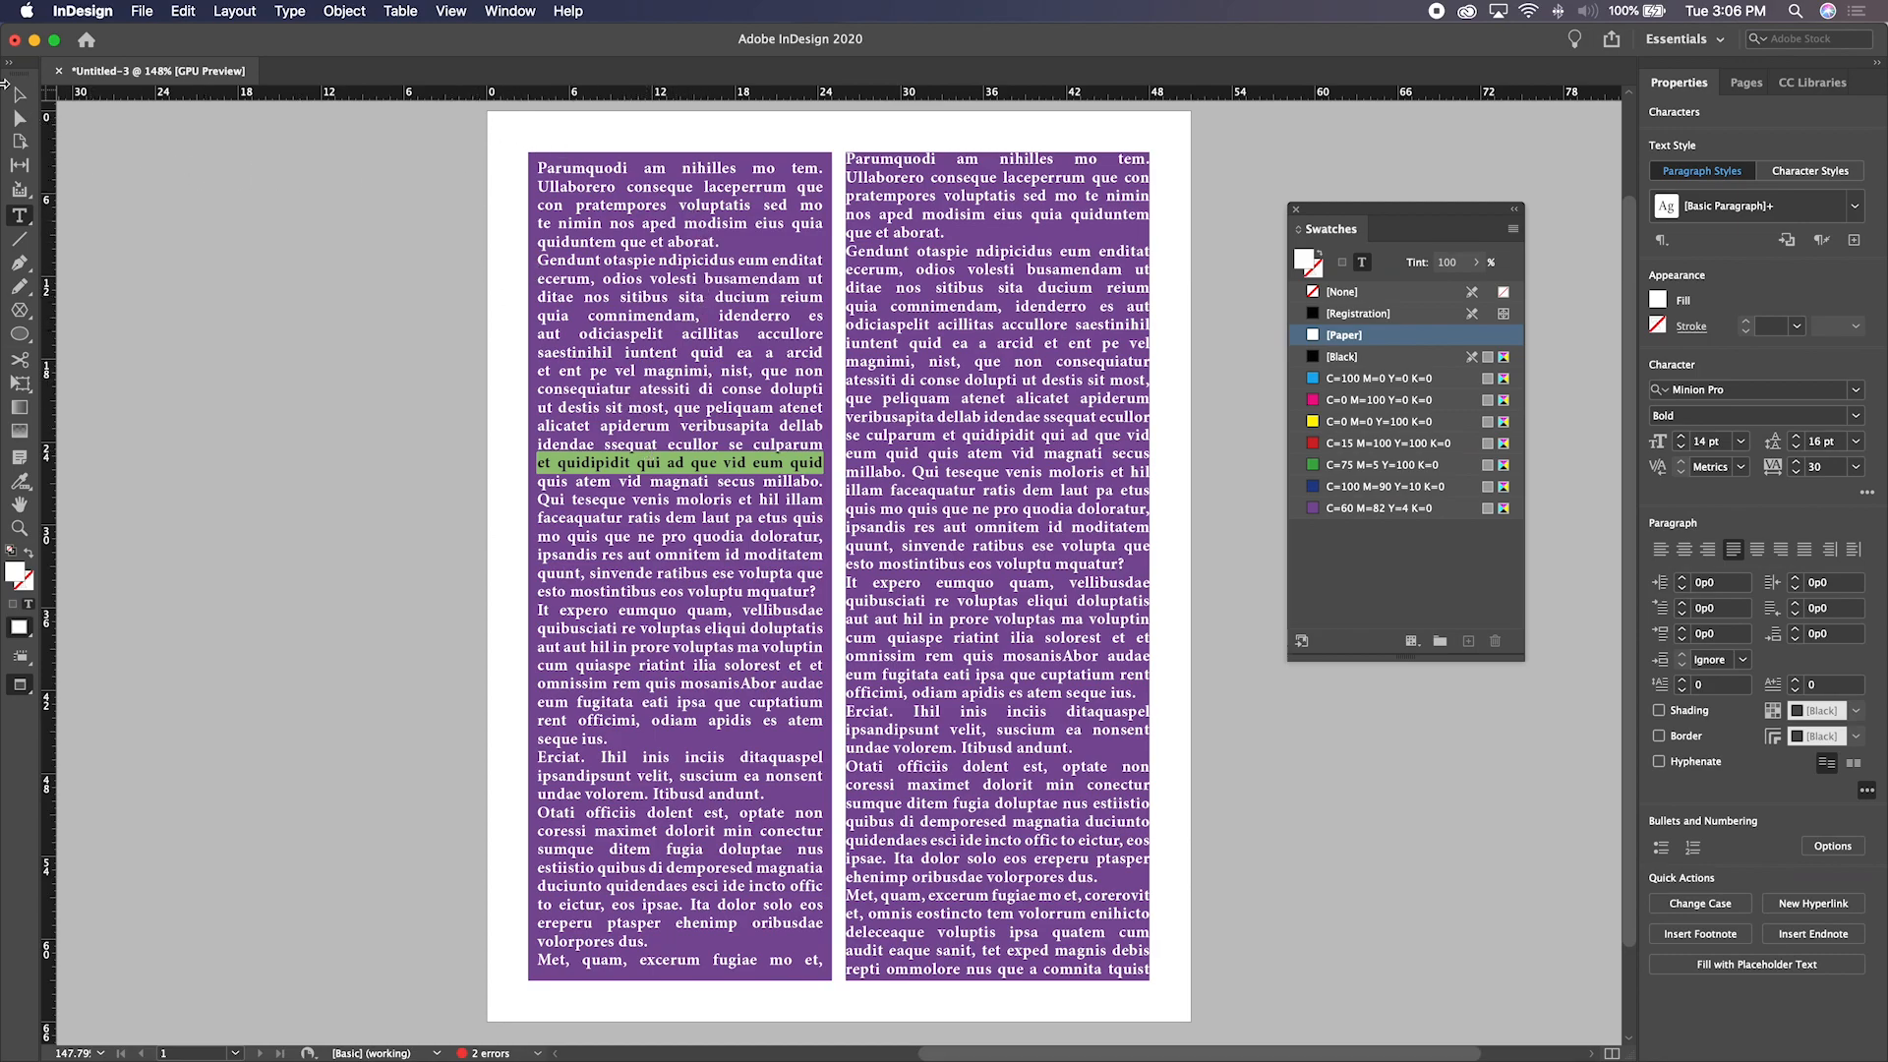
click(18, 94)
click(455, 340)
click(611, 390)
double_click(728, 541)
triple_click(724, 551)
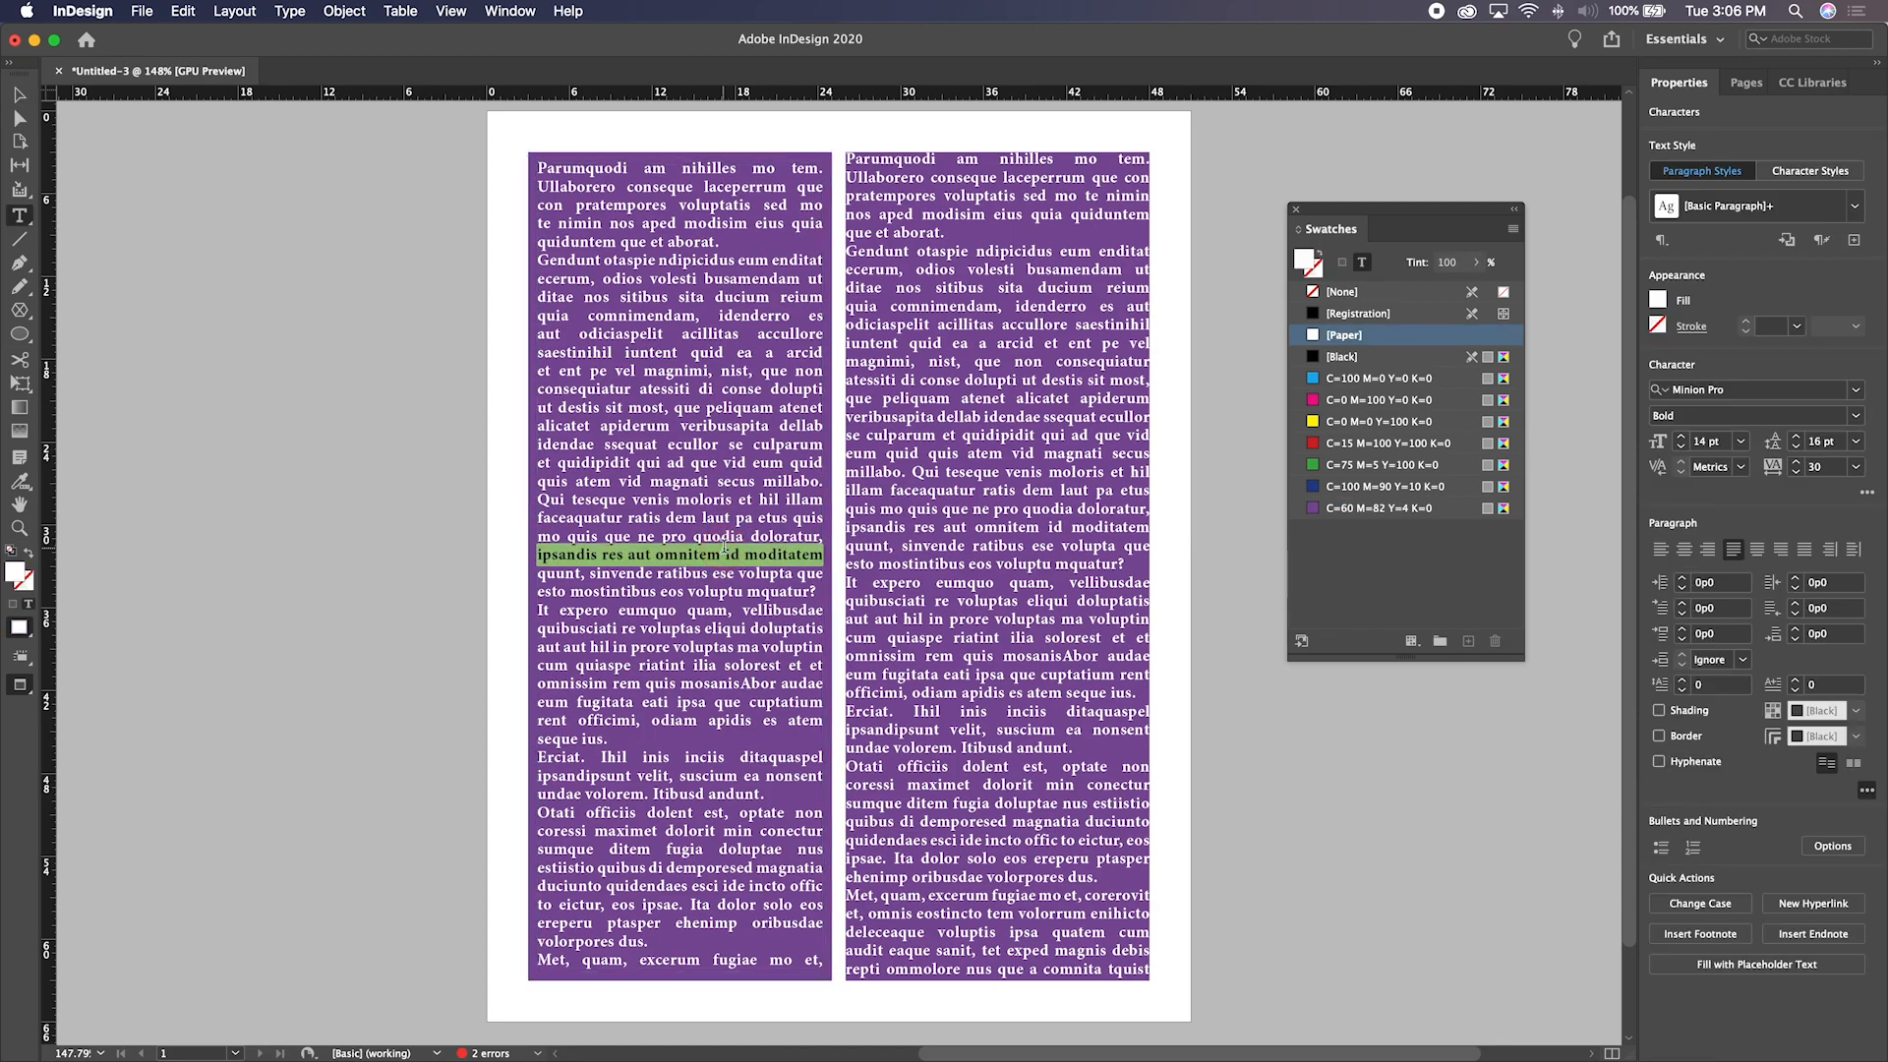
key(super+a)
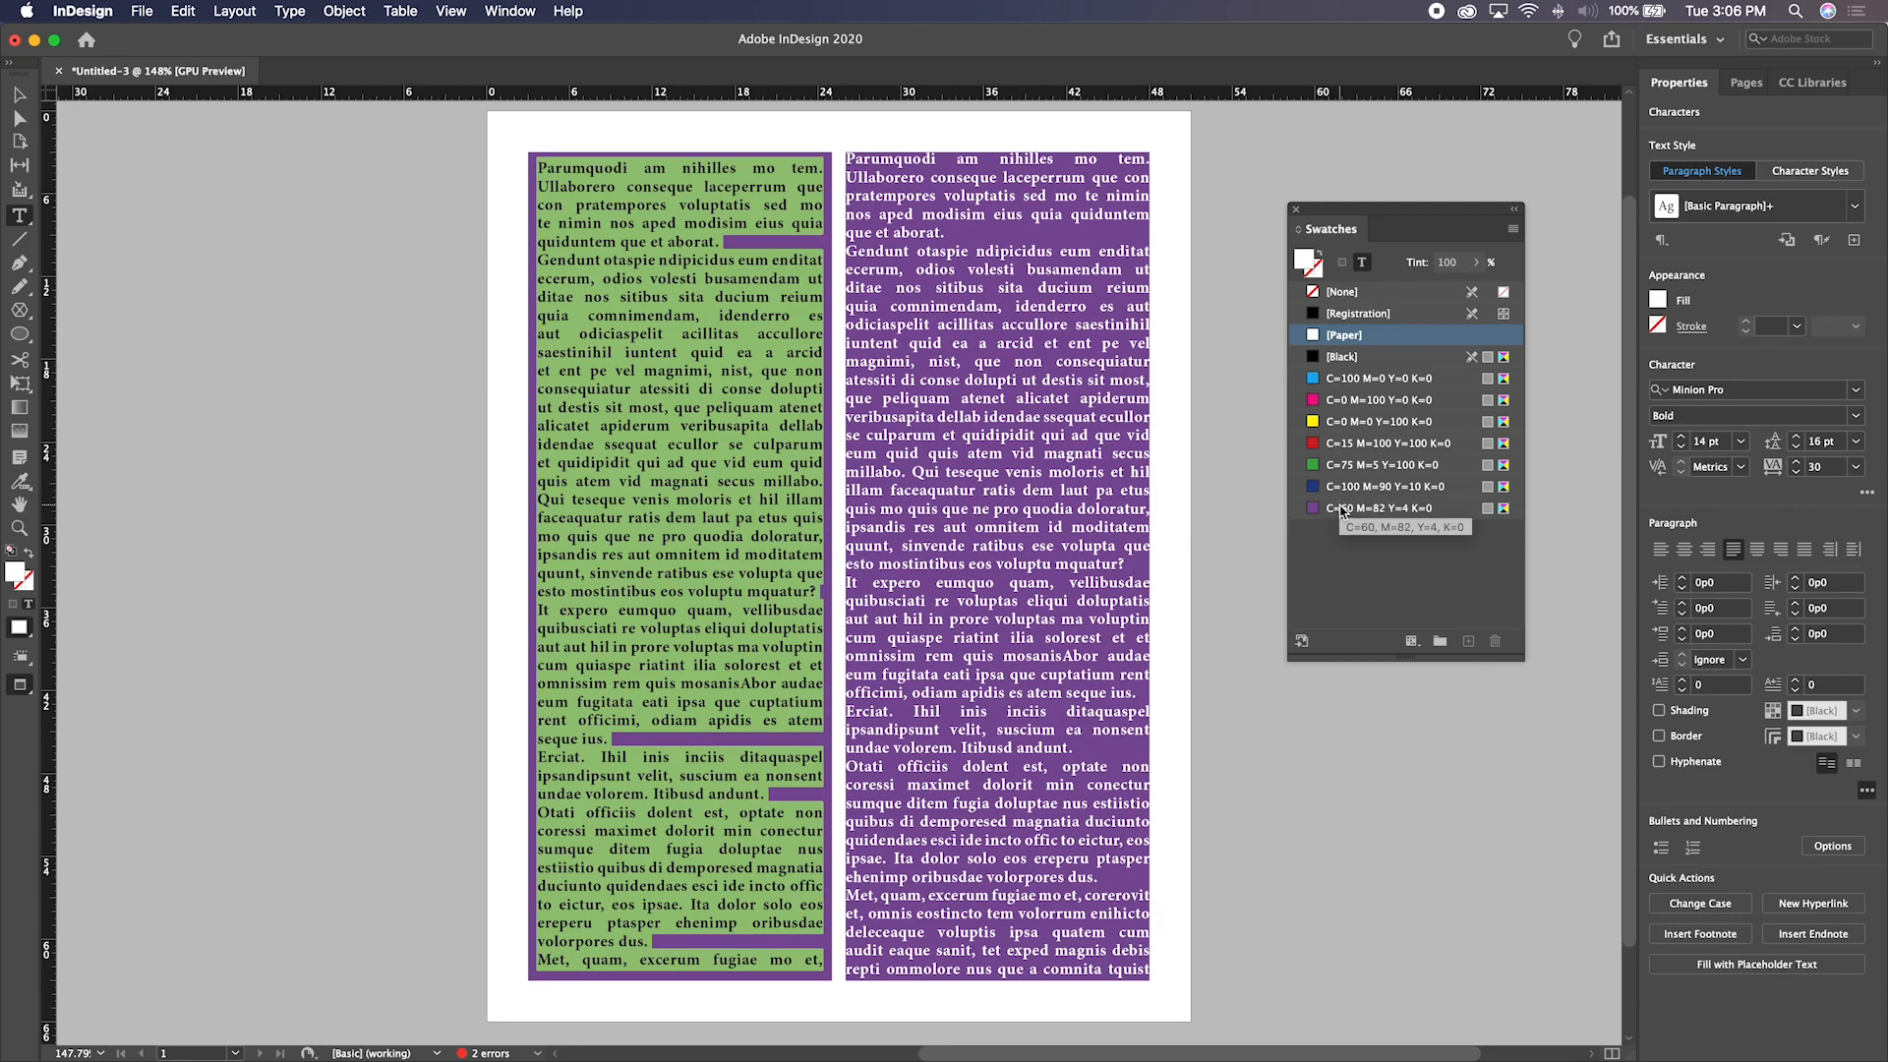
Reduce the fill tint of the first-column text frame to 18%
click(19, 94)
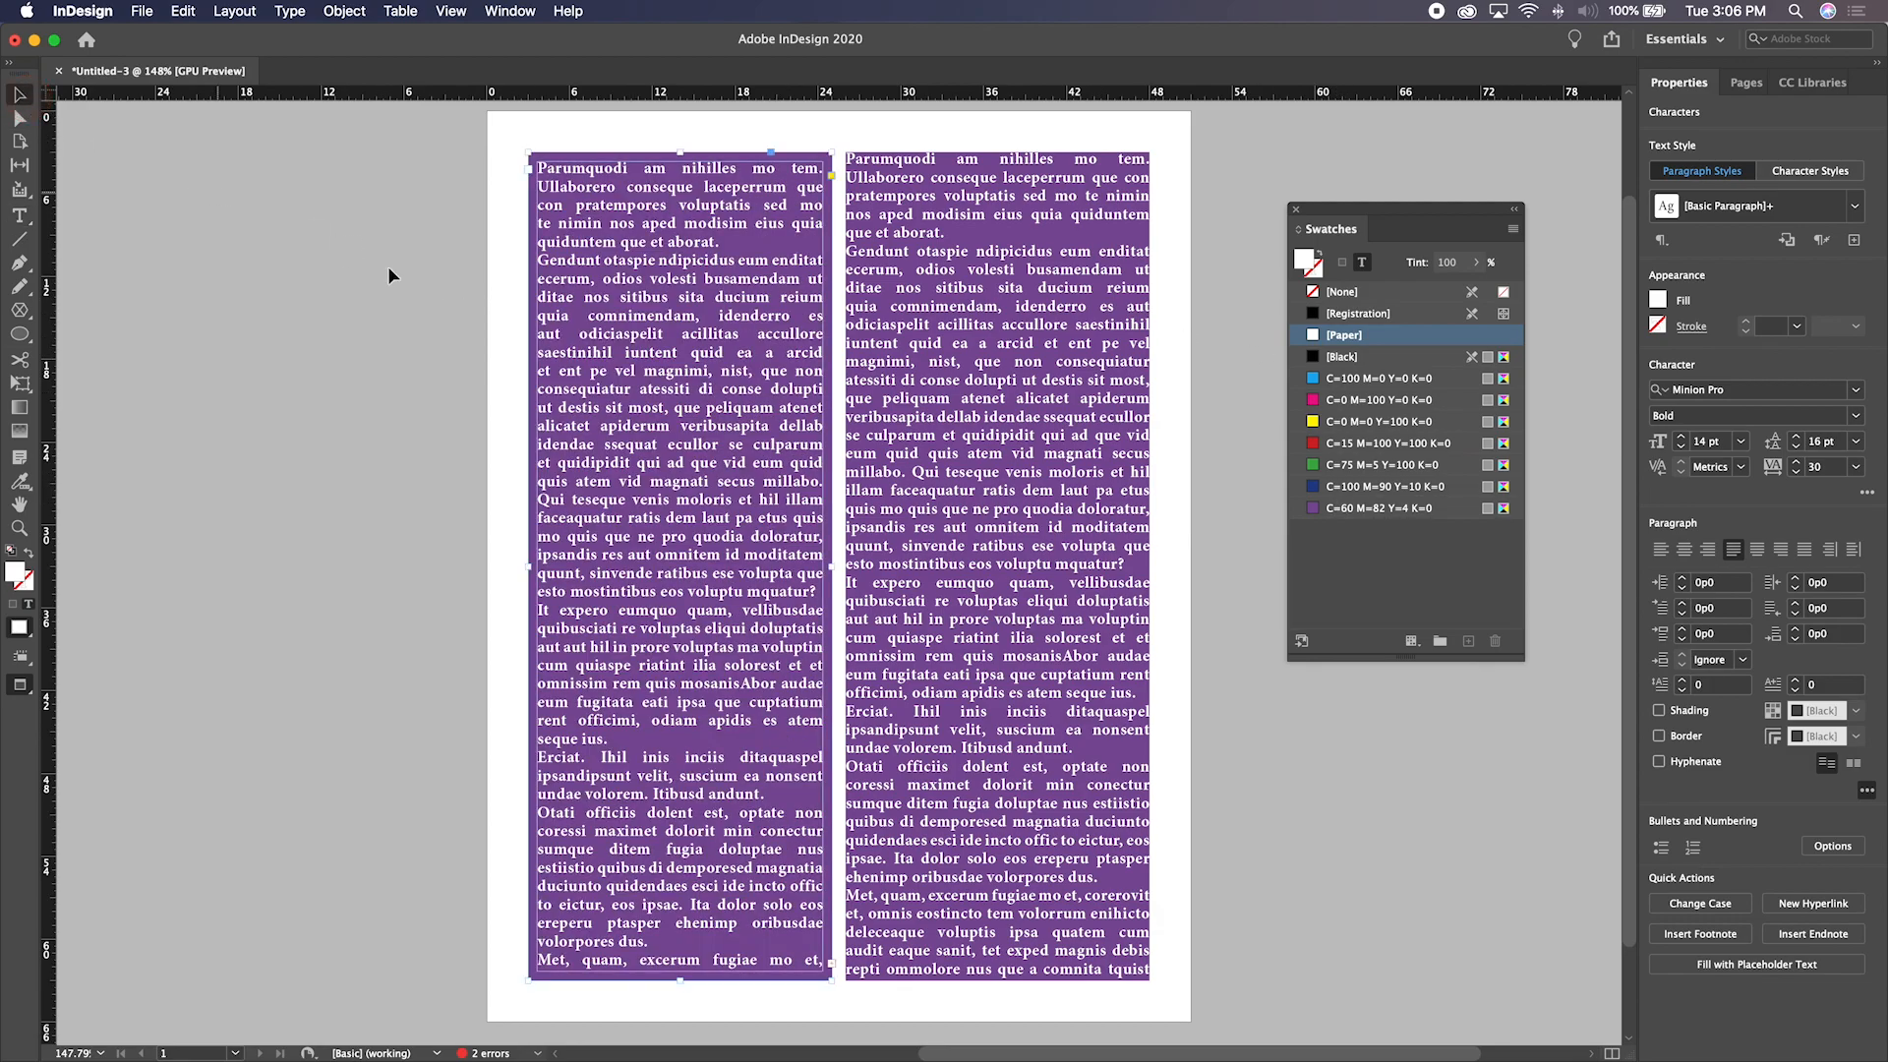
click(570, 342)
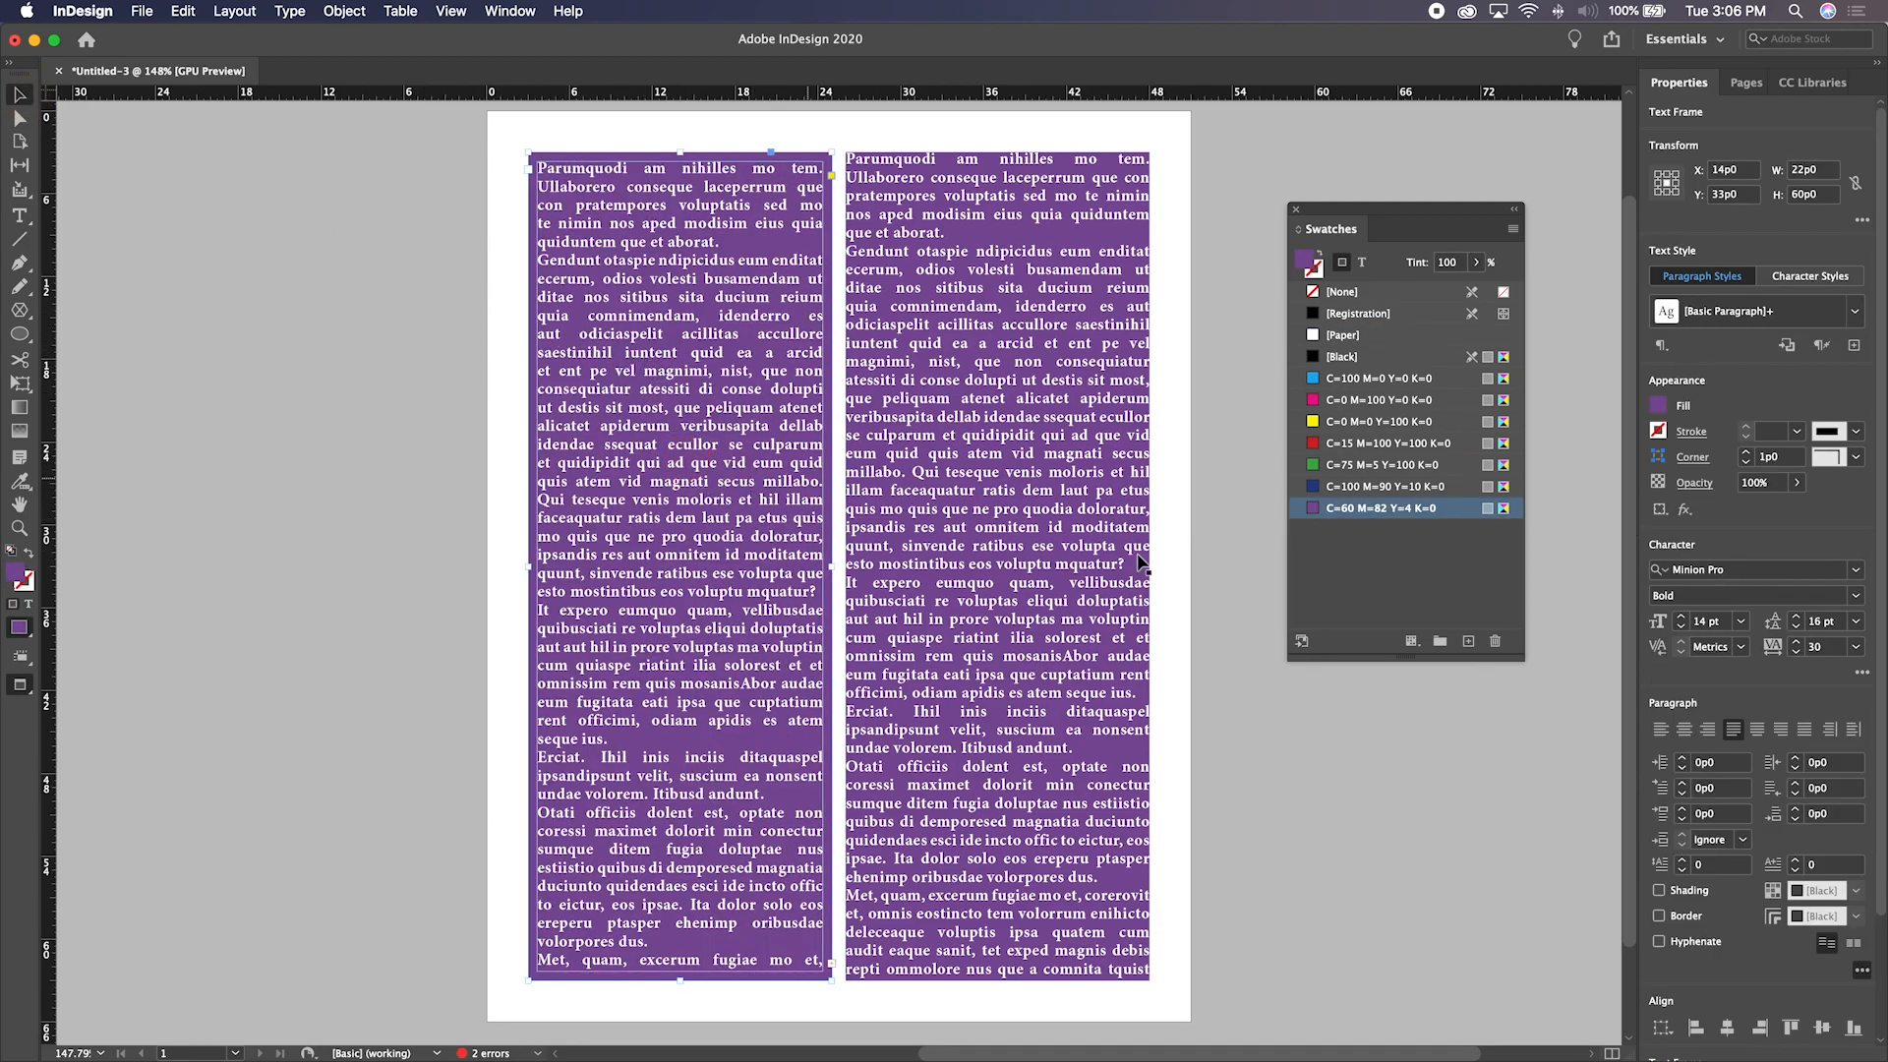
drag(1476, 262, 1389, 286)
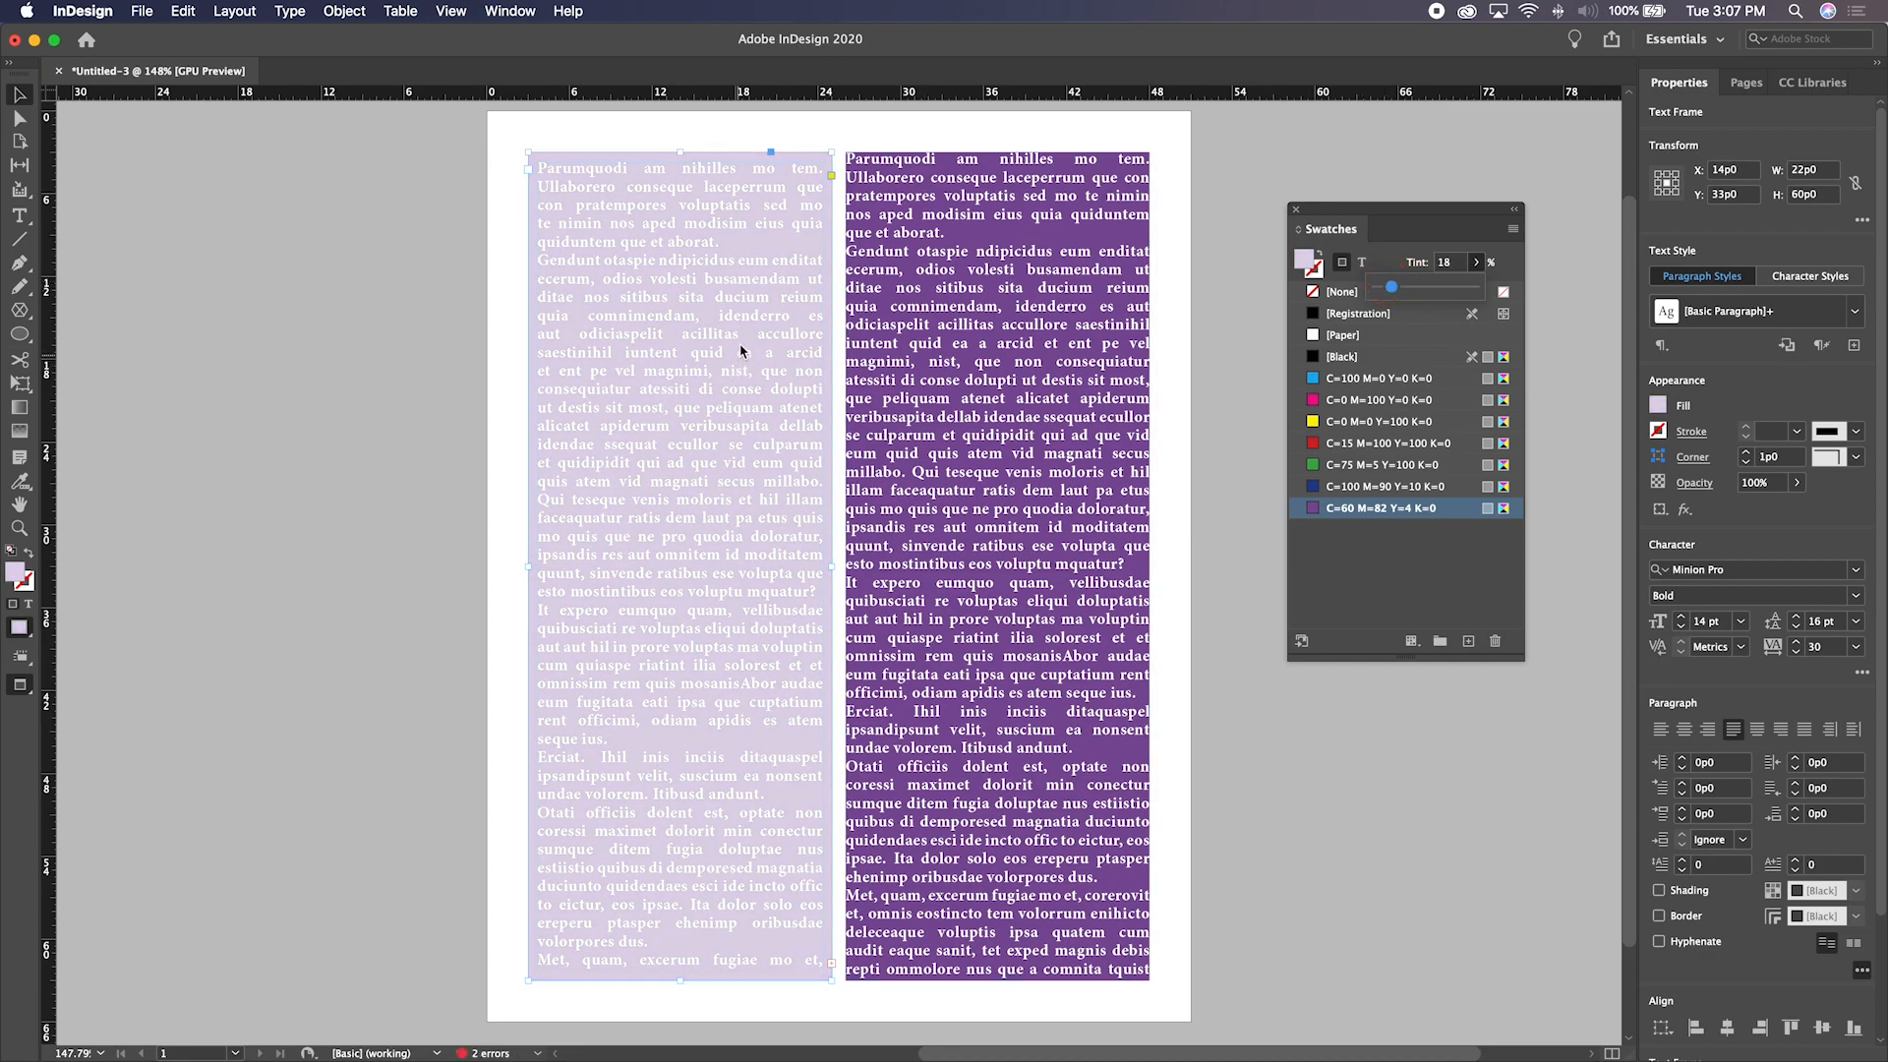
Color all text in the lightly tinted frame with the [Black] swatch
double_click(612, 297)
triple_click(613, 296)
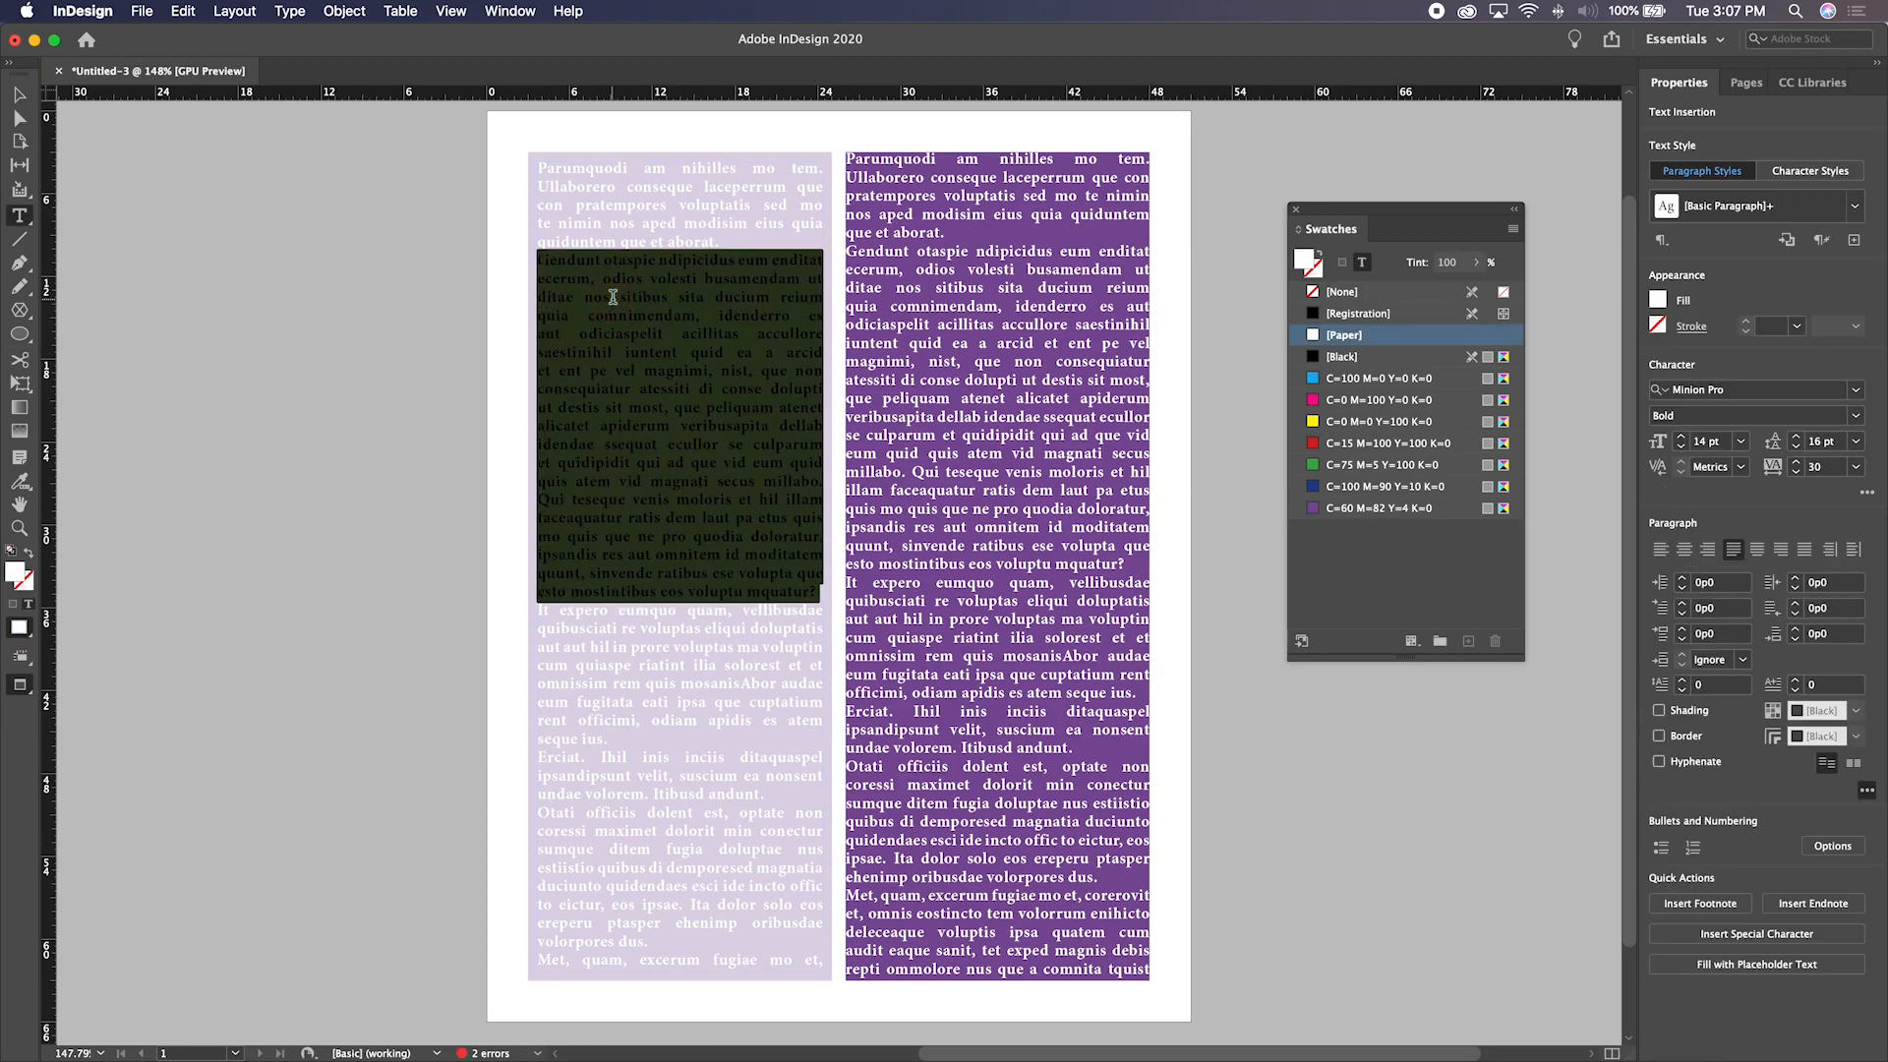
key(super+a)
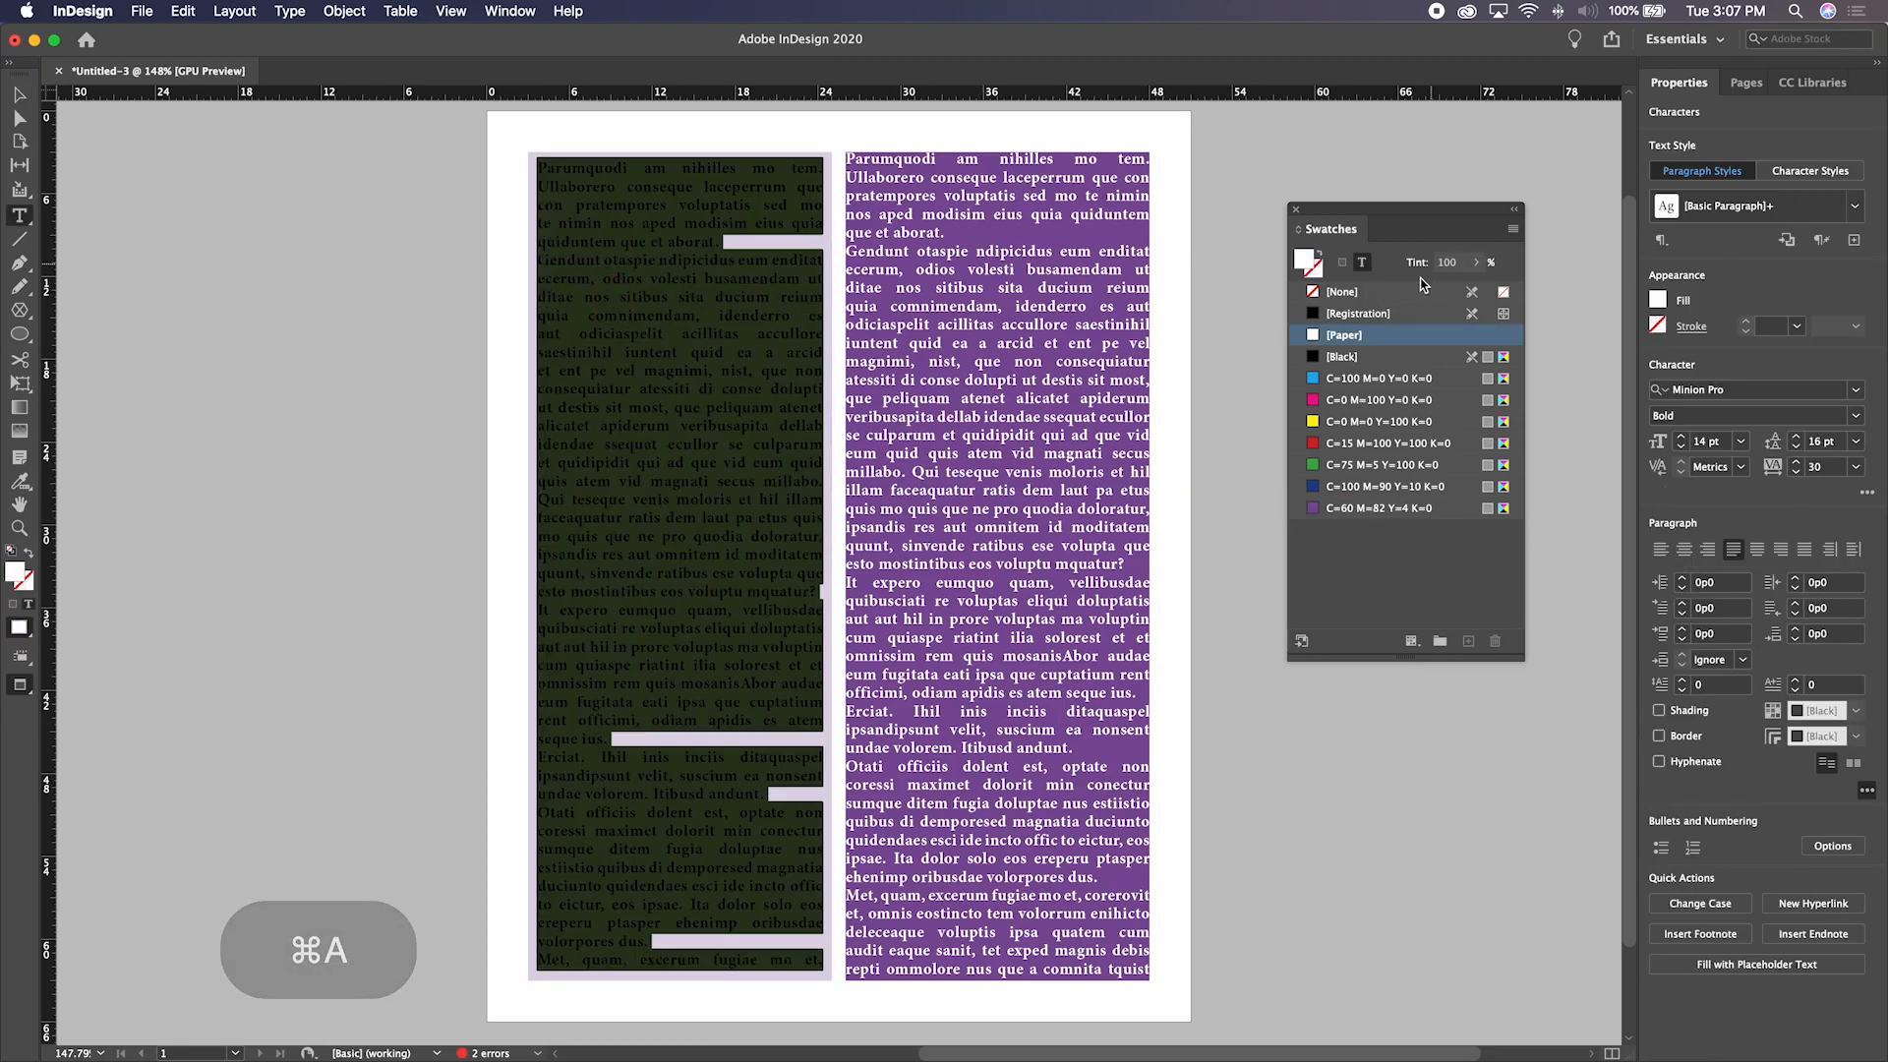
click(1362, 264)
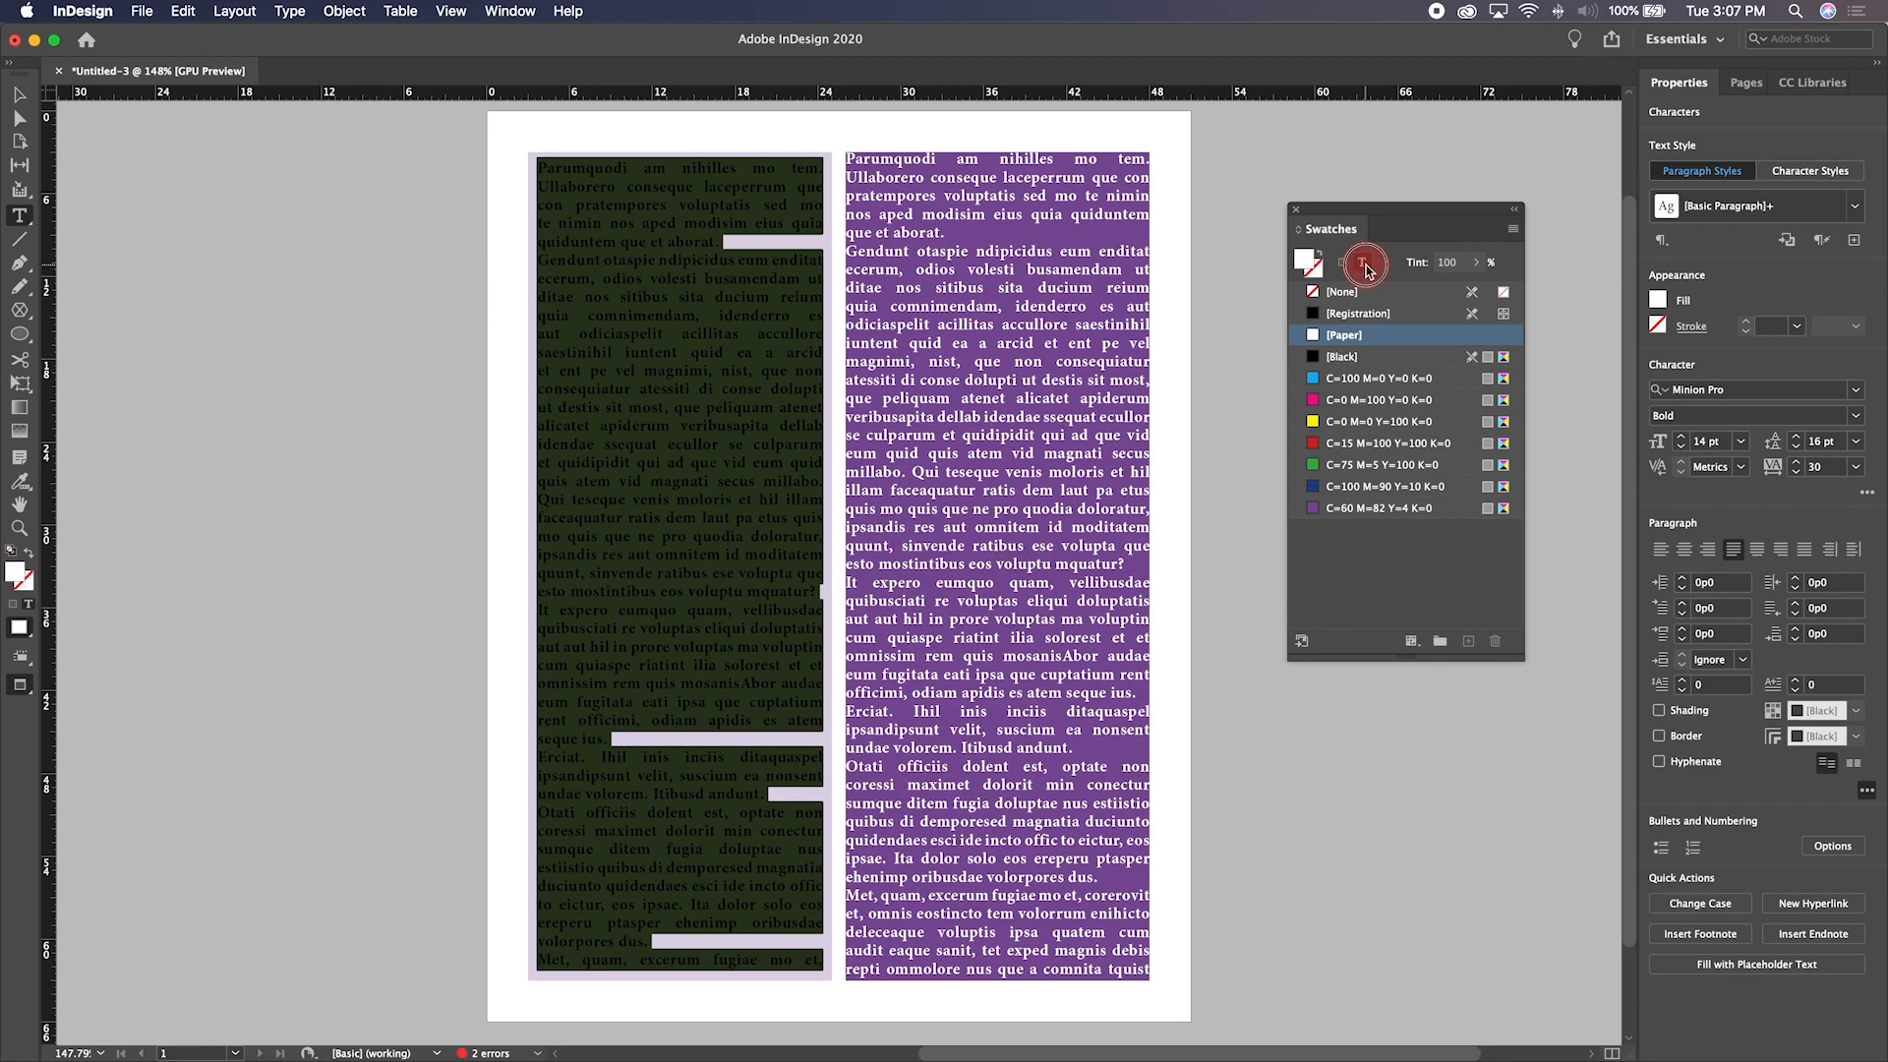
click(1345, 357)
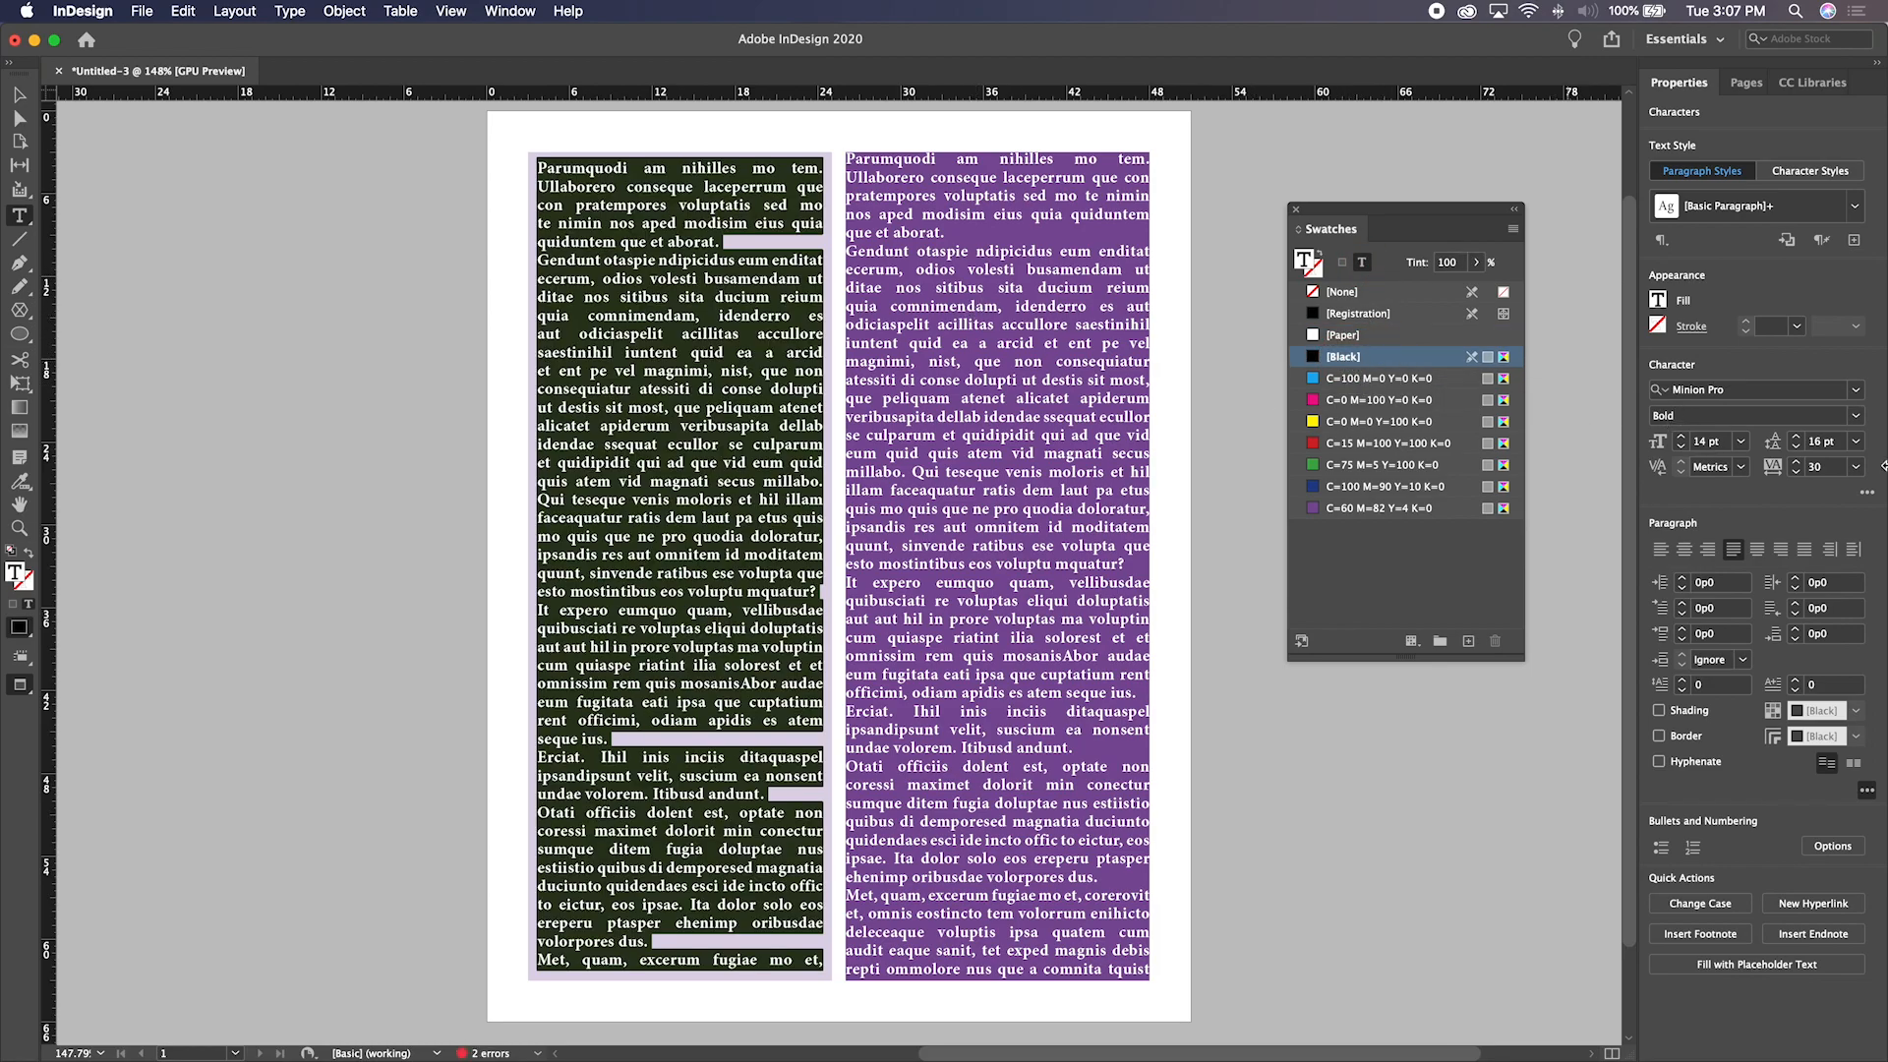
Change the tinted frame's text to the Regular style at 12 pt
click(1851, 414)
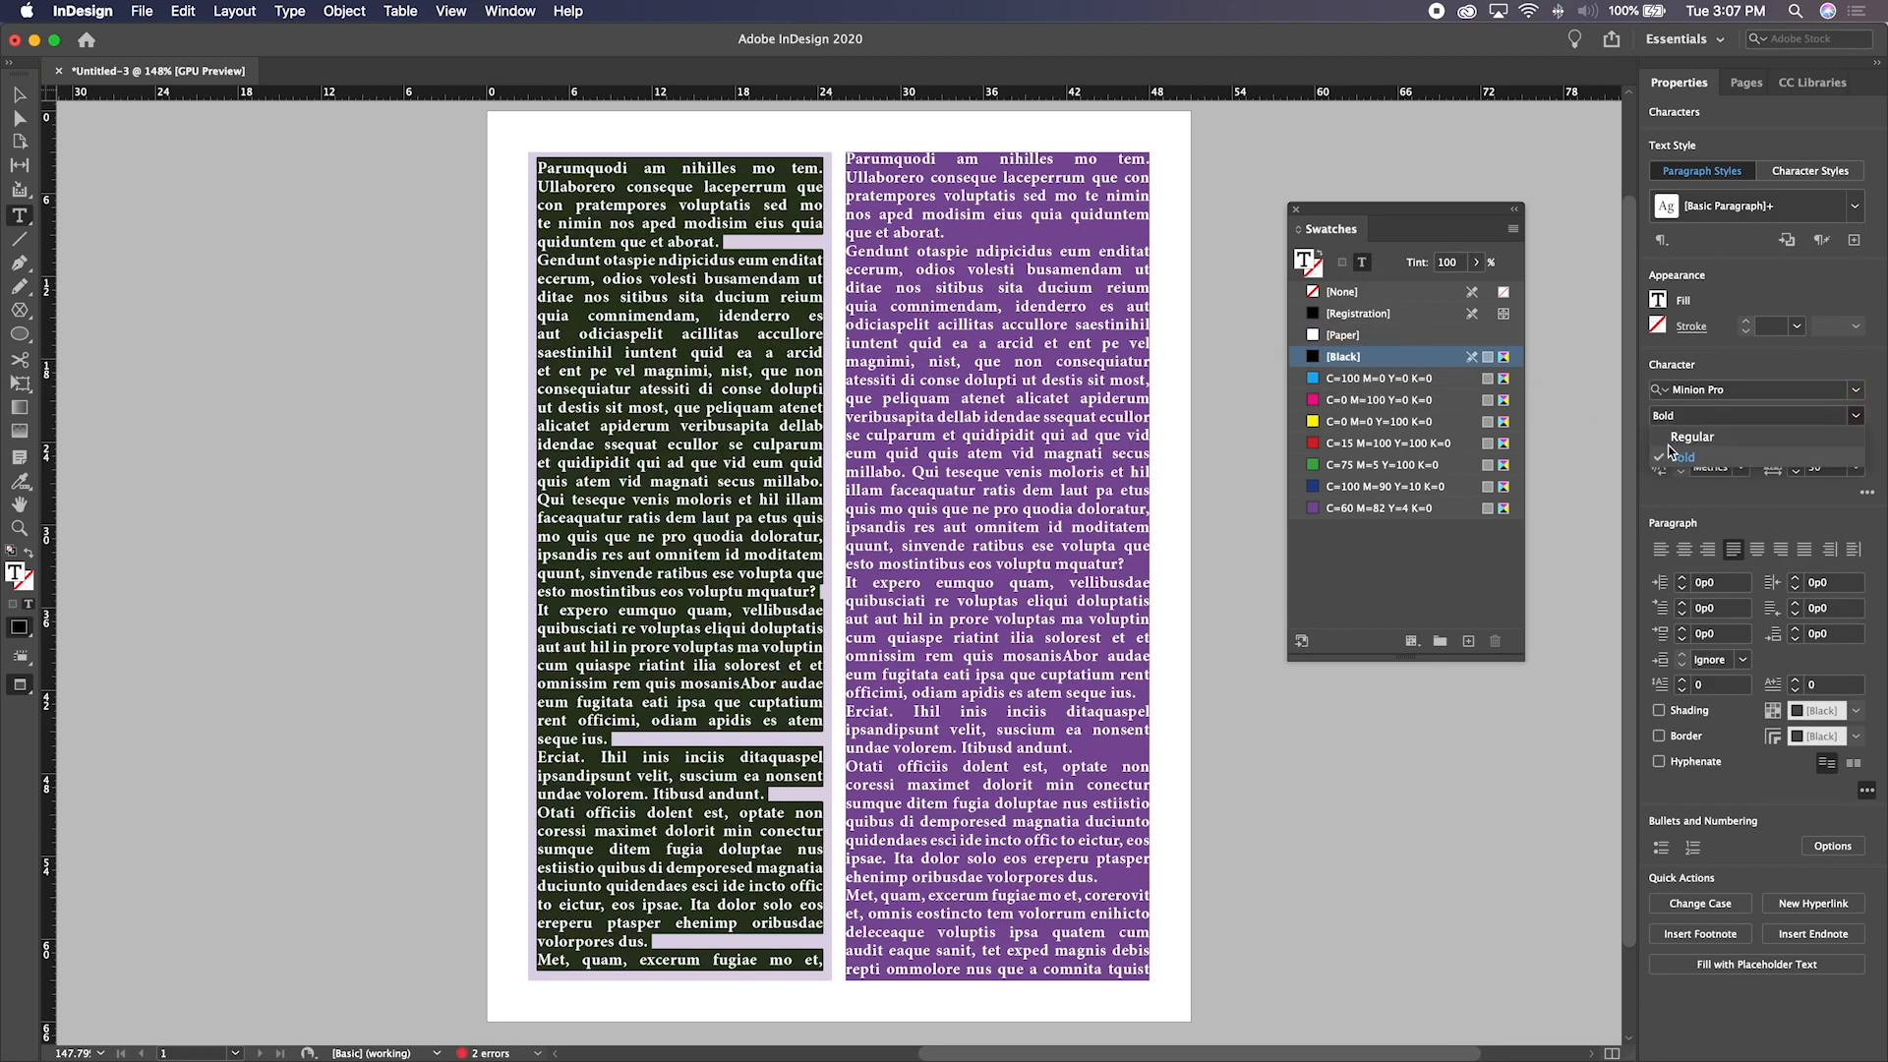
click(1722, 462)
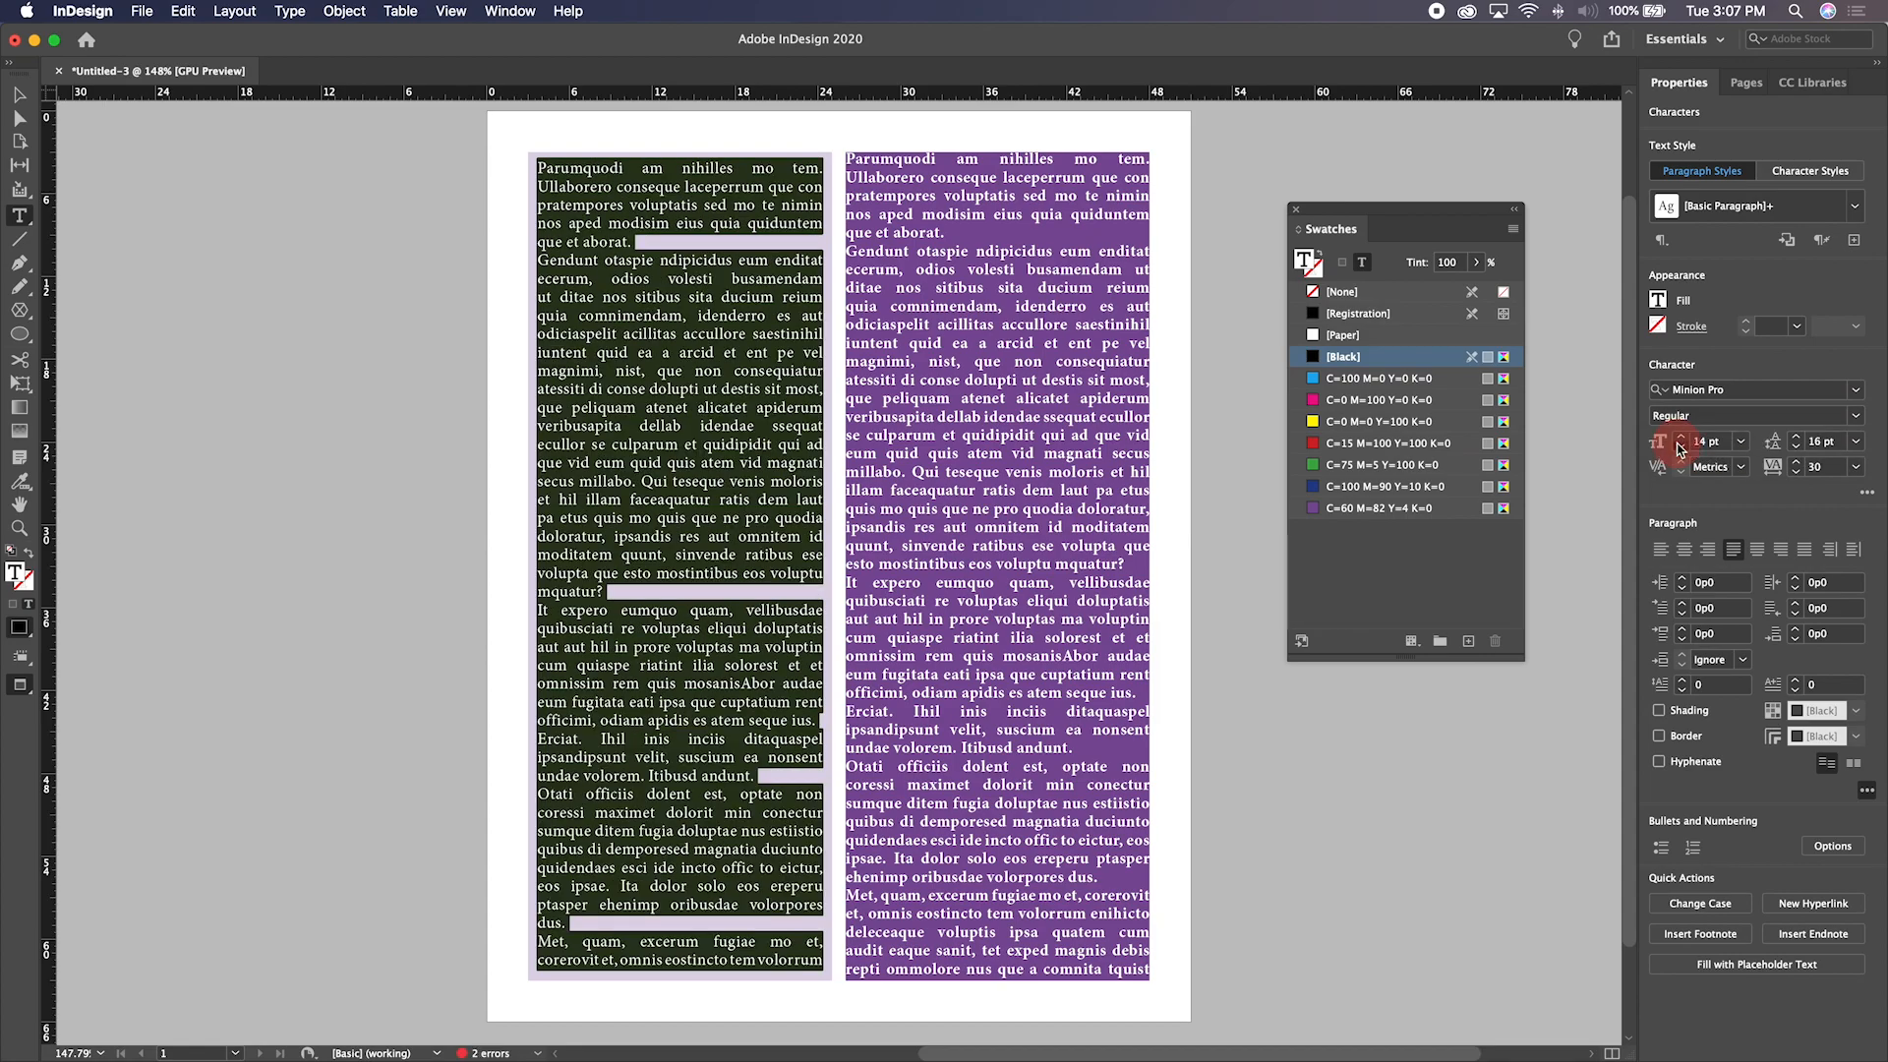
click(1682, 447)
click(1681, 448)
Set the tinted frame's text leading to 20 pt and its tracking to 70
click(1797, 437)
click(1797, 438)
click(1796, 437)
click(1797, 438)
click(1797, 437)
click(1797, 448)
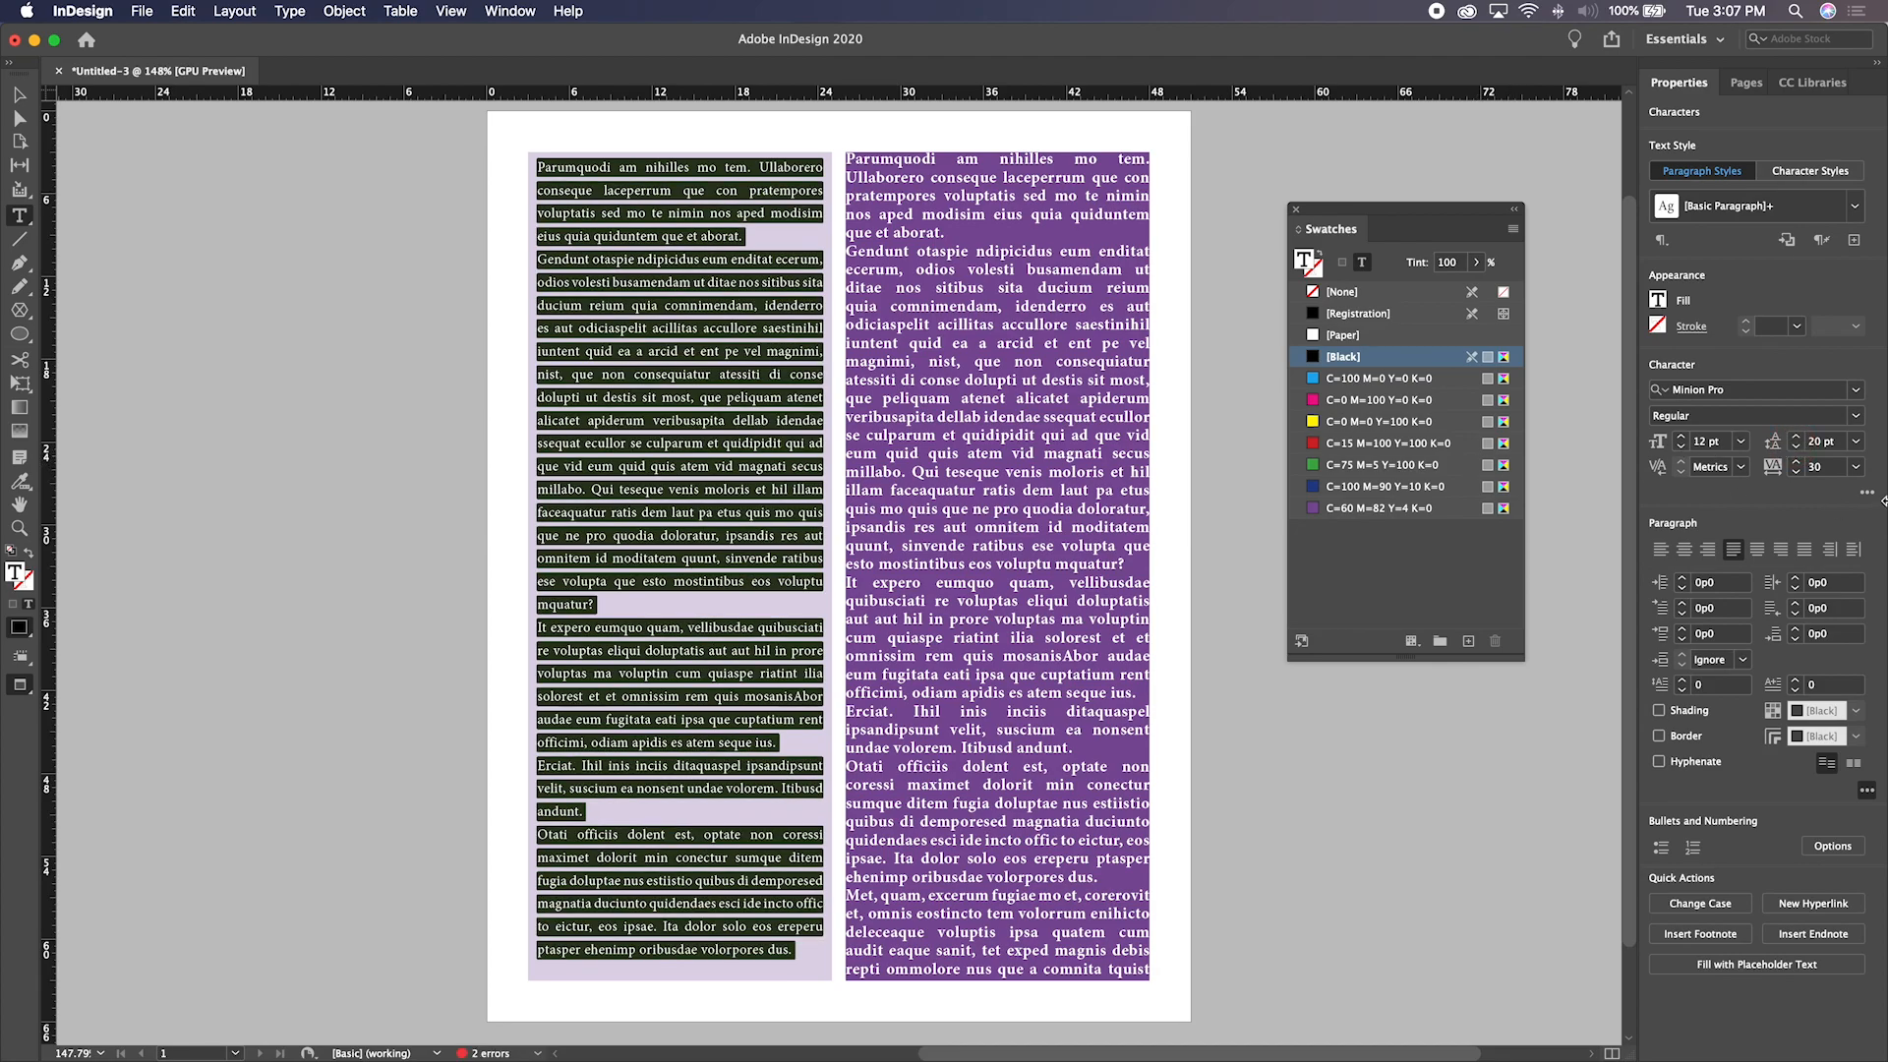
click(1796, 461)
click(1796, 461)
click(1796, 461)
click(1796, 461)
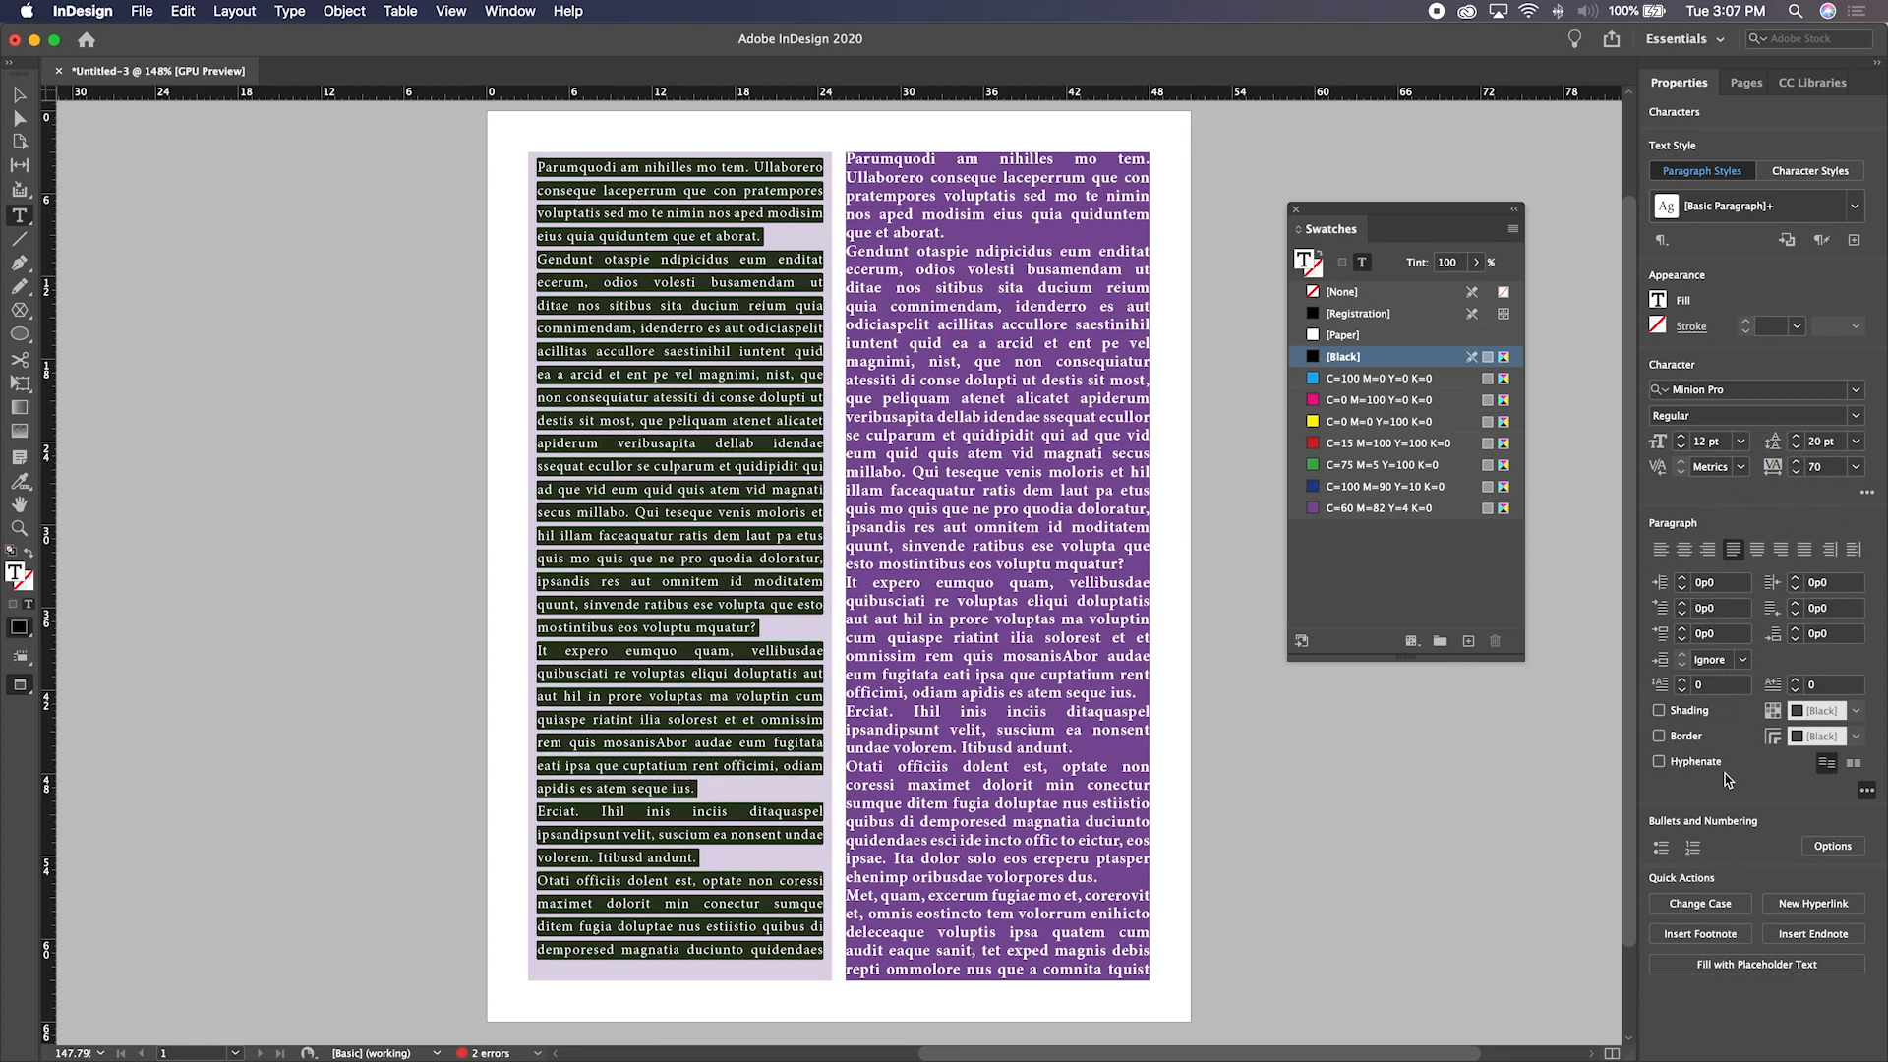
Align the tinted frame's text left and deselect it
click(1661, 549)
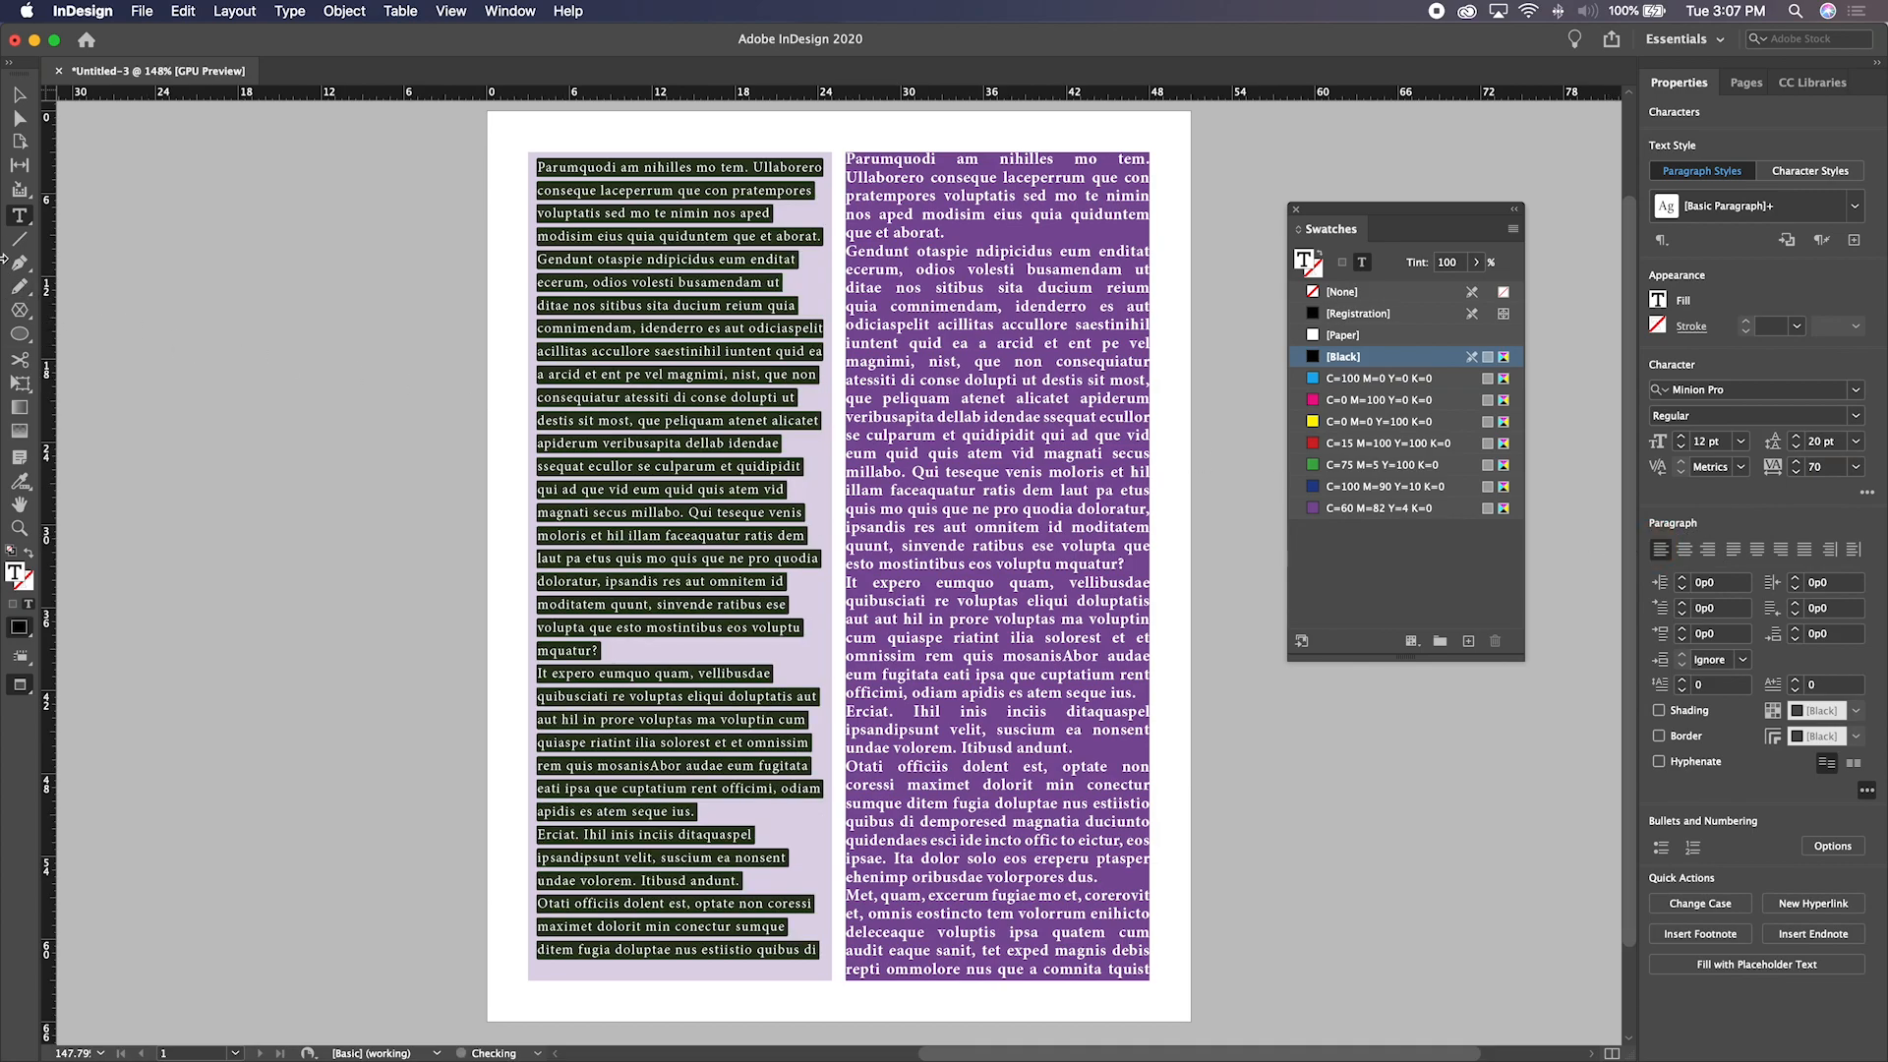
click(20, 98)
click(145, 274)
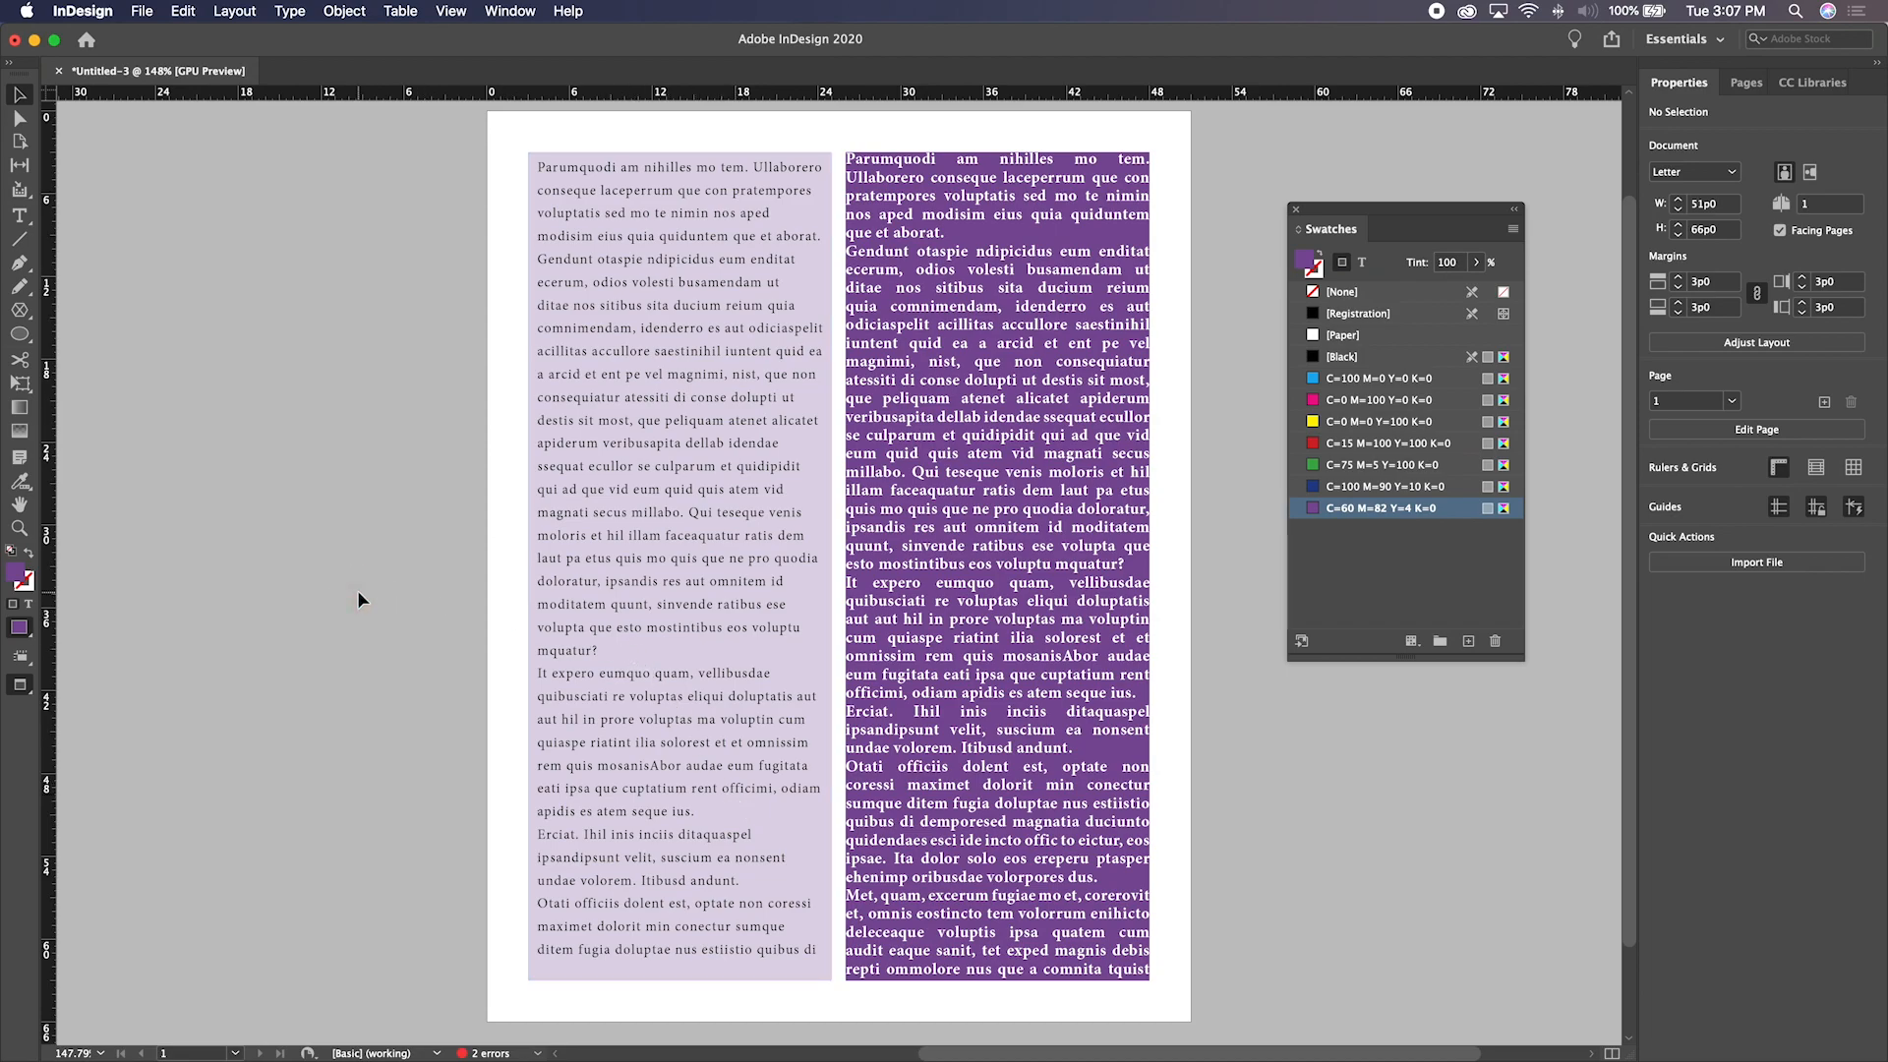
double_click(671, 461)
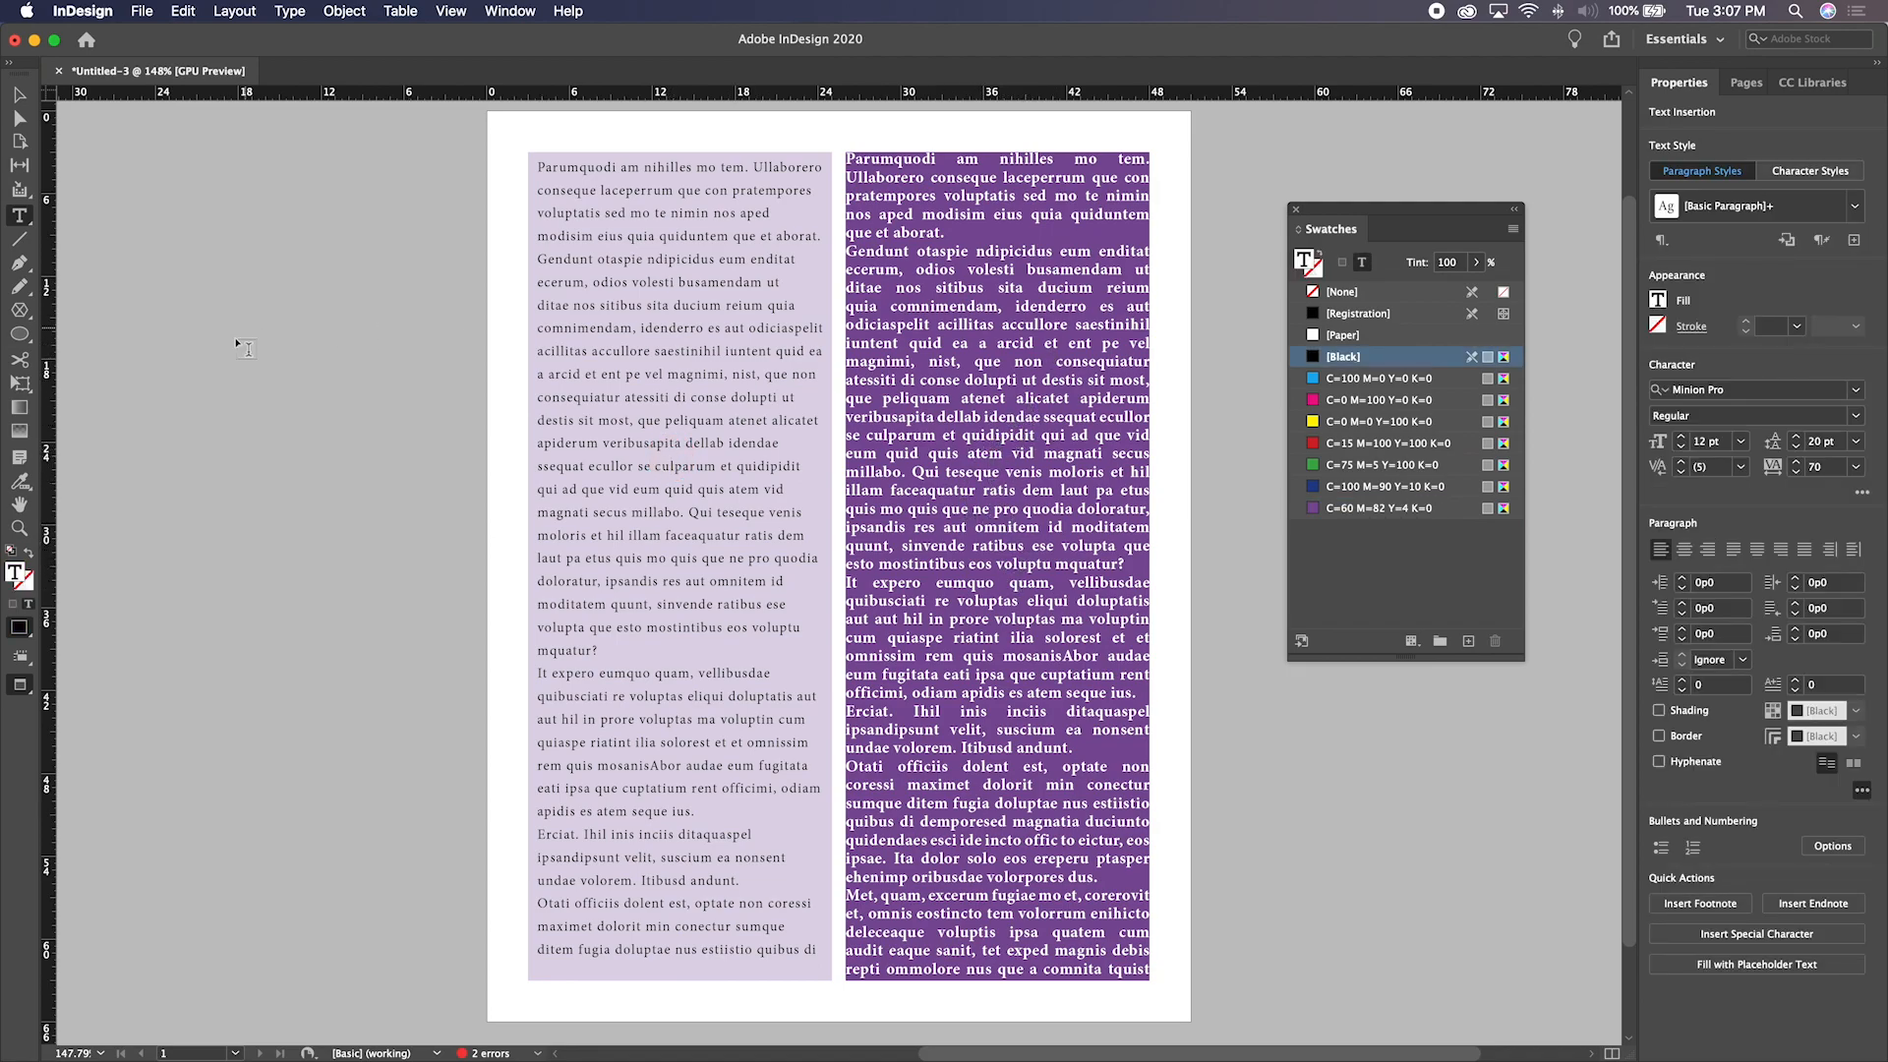
click(19, 94)
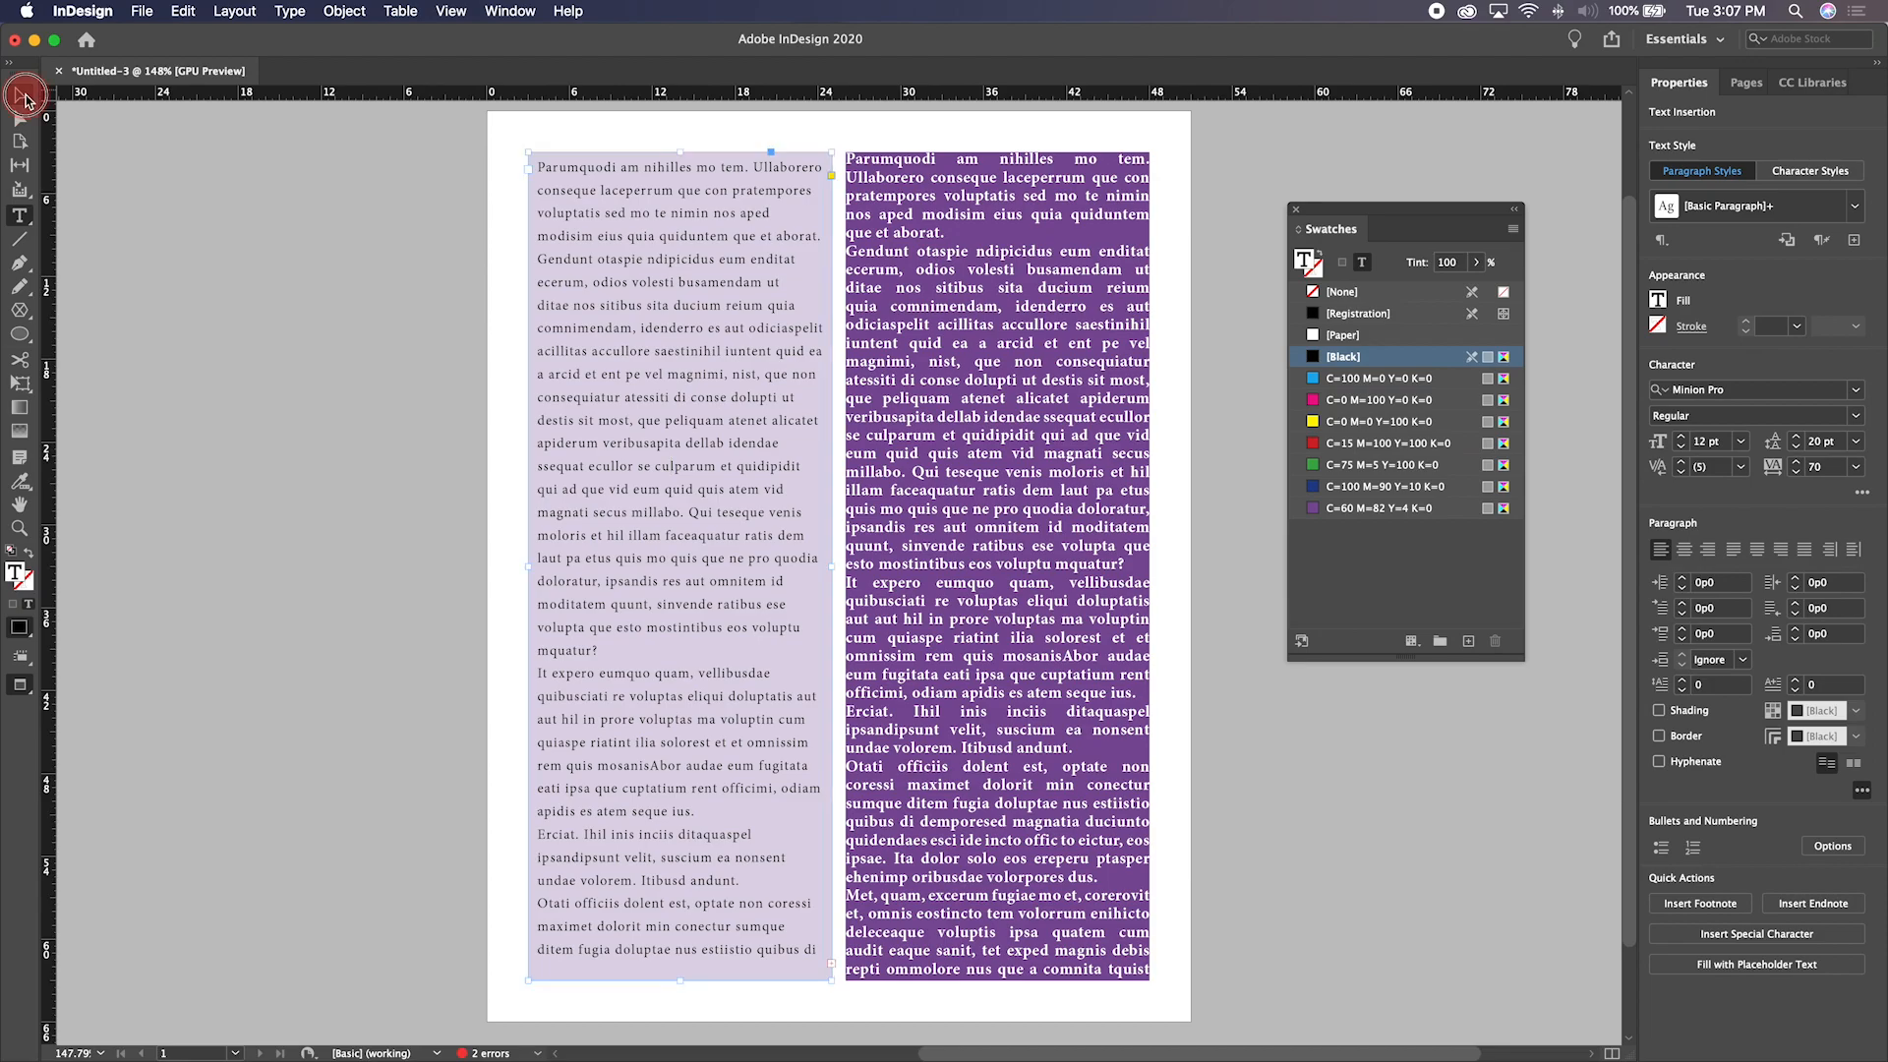
click(198, 353)
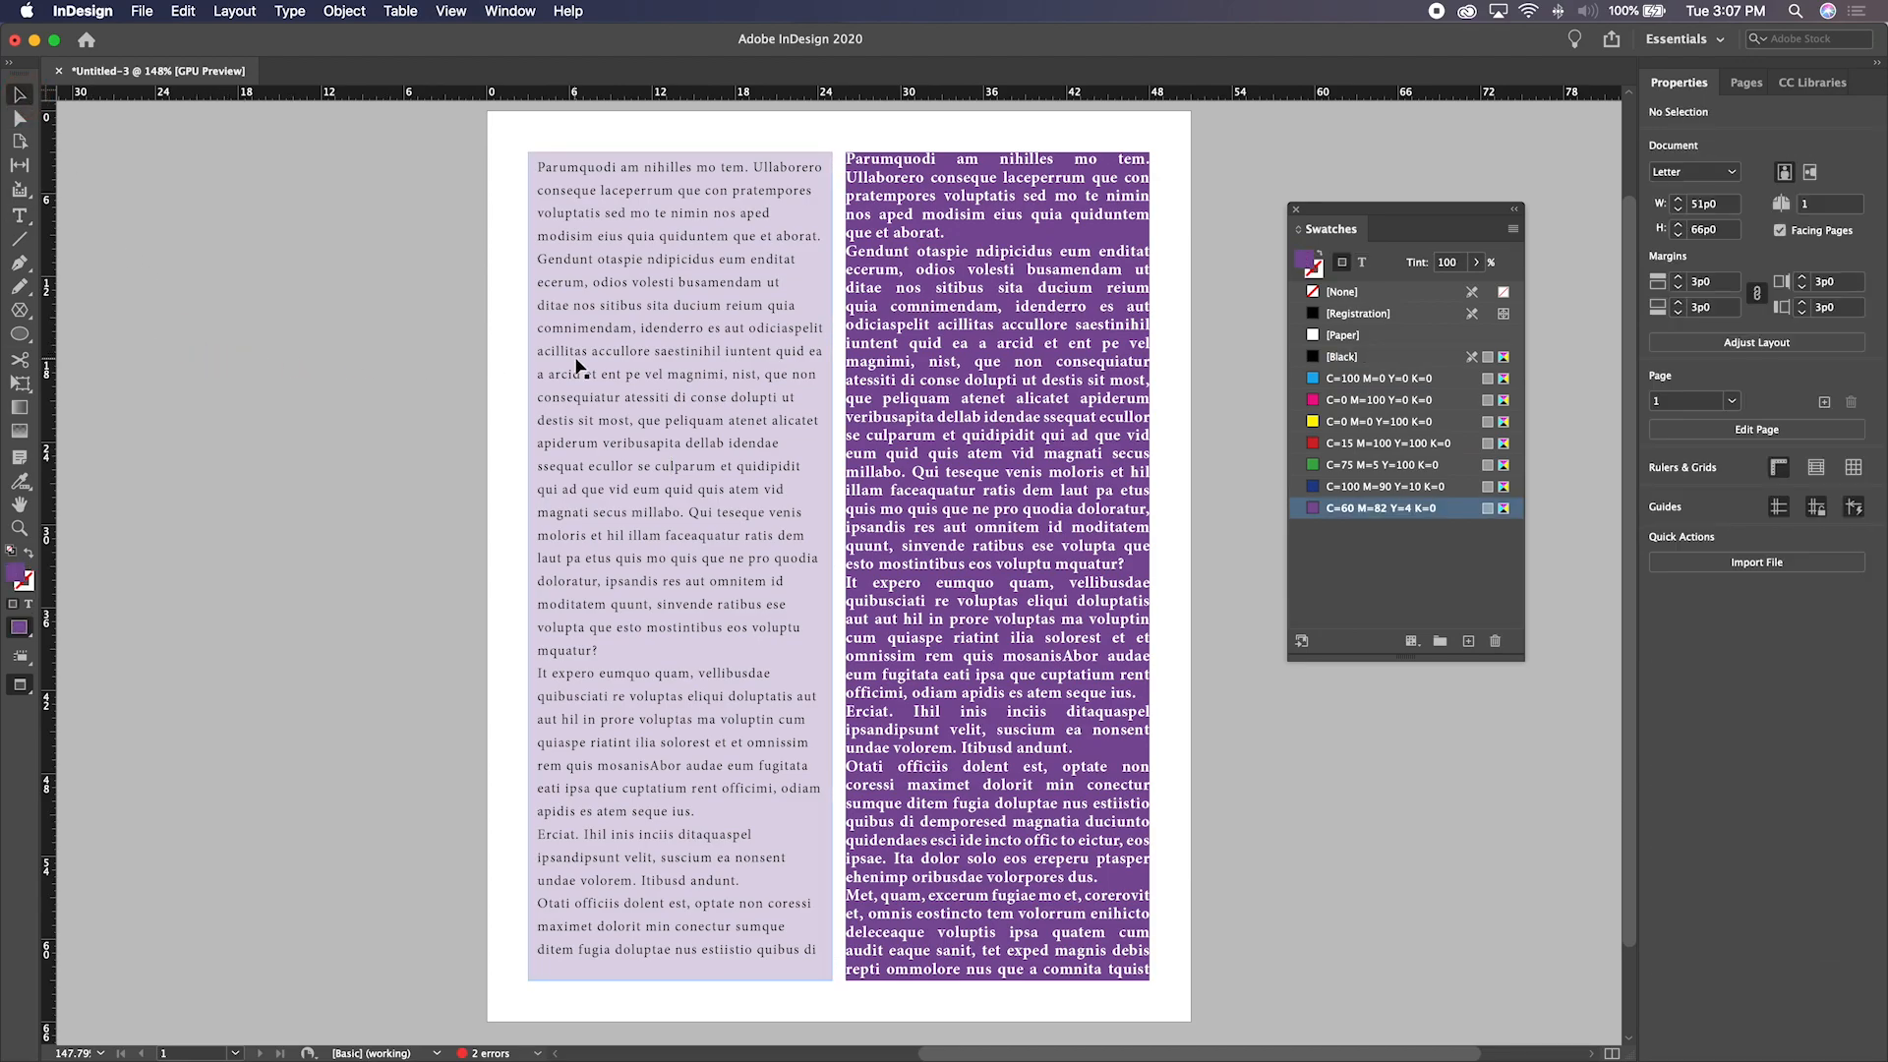